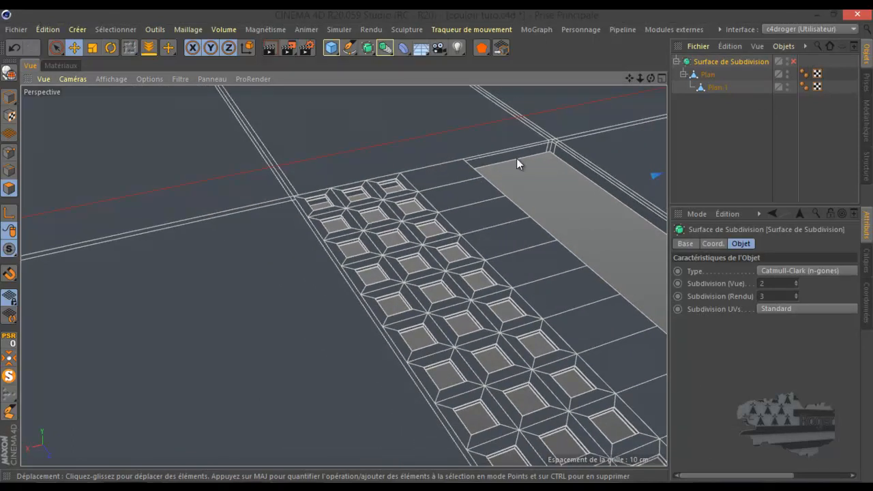
Step: Turn on the Subdivision Surface and examine where the perforated grate meets the corner of the floor opening
{"action": "left_click", "coordinate": [793, 62]}
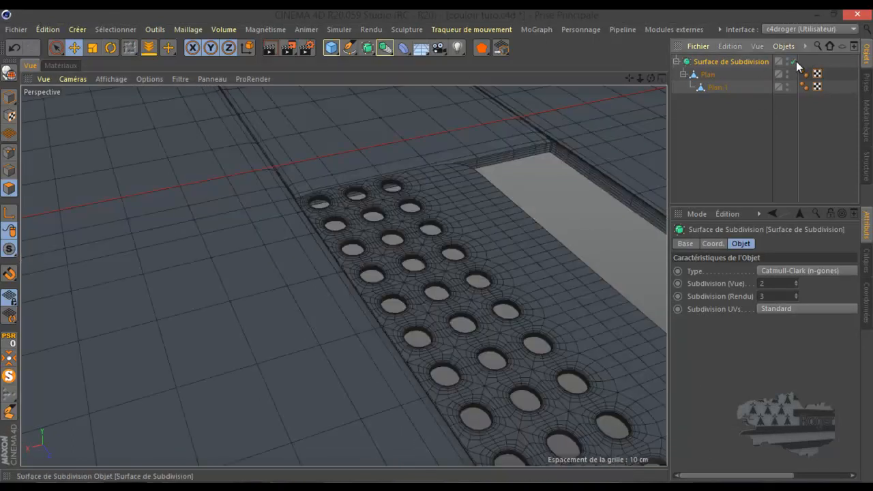
{"action": "scroll", "coordinate": [313, 203], "scroll_direction": "up", "scroll_amount": 3}
{"action": "scroll", "coordinate": [300, 203], "scroll_direction": "up", "scroll_amount": 2}
{"action": "scroll", "coordinate": [286, 203], "scroll_direction": "up", "scroll_amount": 2}
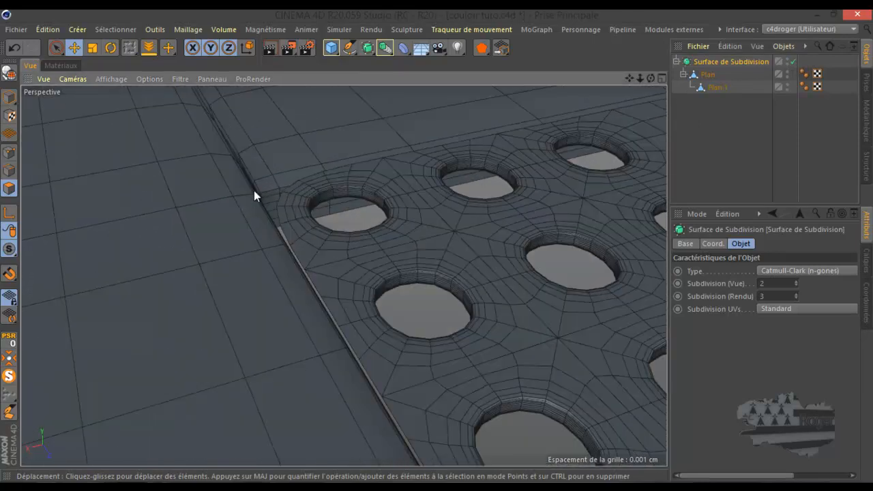
{"action": "scroll", "coordinate": [254, 196], "scroll_direction": "up", "scroll_amount": 2}
{"action": "left_click_drag", "start_coordinate": [651, 78], "coordinate": [438, 247]}
{"action": "scroll", "coordinate": [325, 222], "scroll_direction": "up", "scroll_amount": 5}
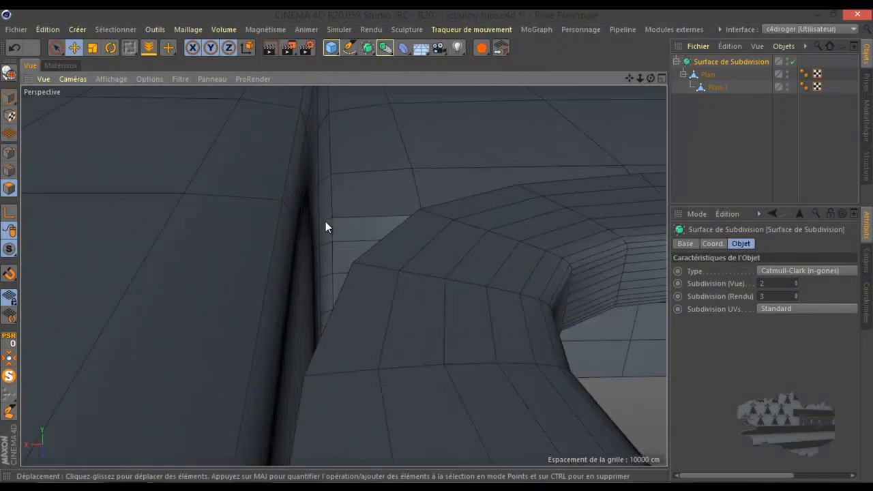
{"action": "scroll", "coordinate": [326, 221], "scroll_direction": "up", "scroll_amount": 2}
{"action": "scroll", "coordinate": [326, 221], "scroll_direction": "down", "scroll_amount": 6}
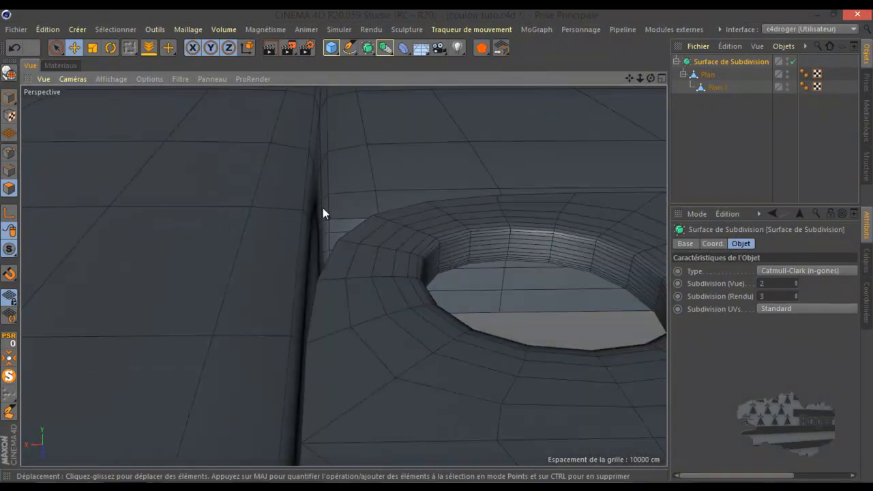
Step: Select the Plan object, hide Plan.1 in the viewport and turn off the Subdivision Surface
{"action": "left_click", "coordinate": [707, 75]}
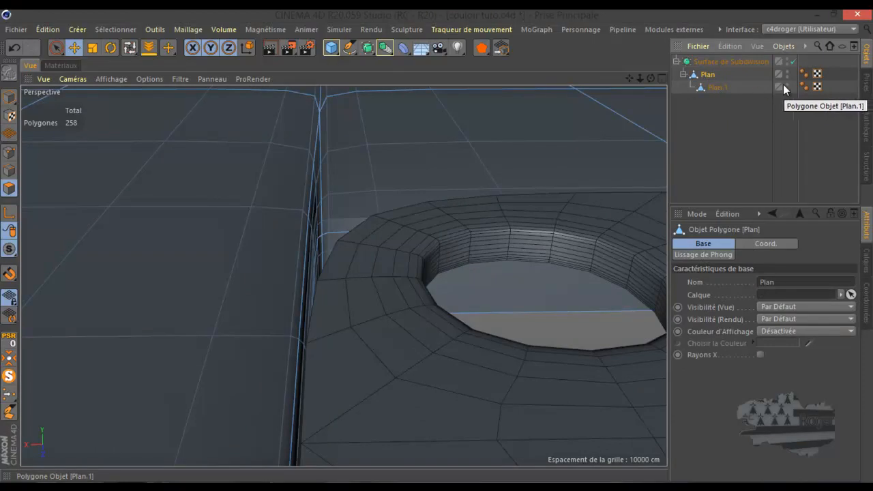
{"action": "left_click", "coordinate": [792, 62]}
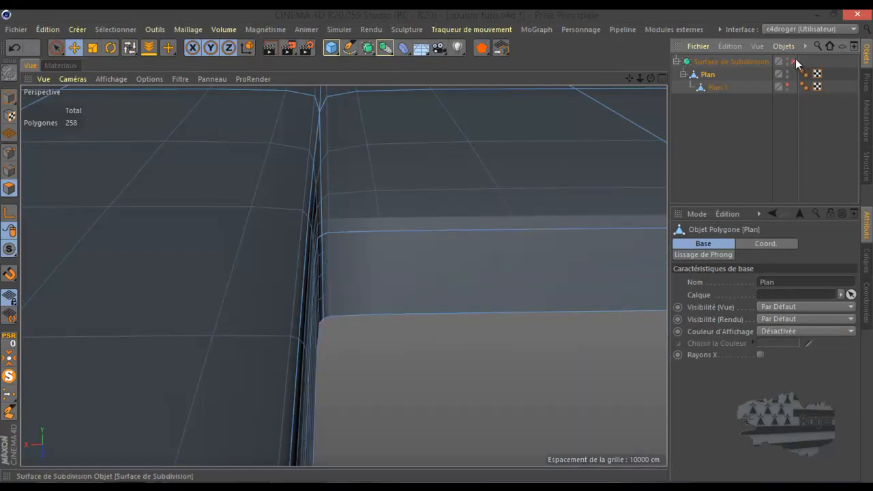
{"action": "left_click", "coordinate": [792, 61]}
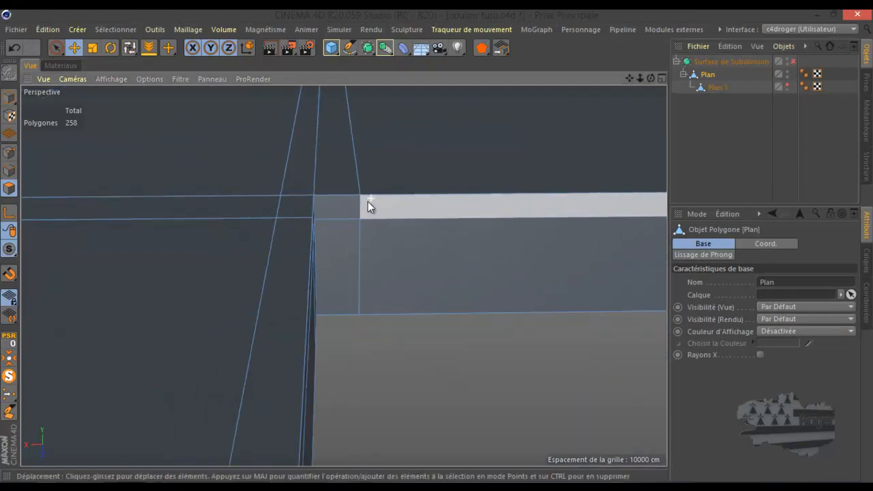
Step: Examine the opening's corner edges on Plan, comparing the mesh with the Subdivision Surface on and off
{"action": "scroll", "coordinate": [369, 201], "scroll_direction": "down", "scroll_amount": 2}
{"action": "left_click_drag", "start_coordinate": [651, 79], "coordinate": [437, 249]}
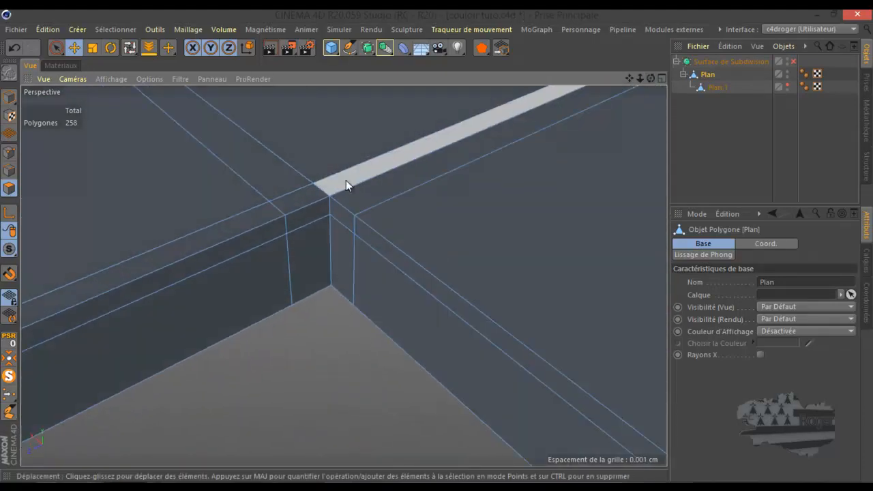
{"action": "scroll", "coordinate": [342, 189], "scroll_direction": "up", "scroll_amount": 3}
{"action": "scroll", "coordinate": [340, 197], "scroll_direction": "down", "scroll_amount": 2}
{"action": "scroll", "coordinate": [338, 198], "scroll_direction": "down", "scroll_amount": 3}
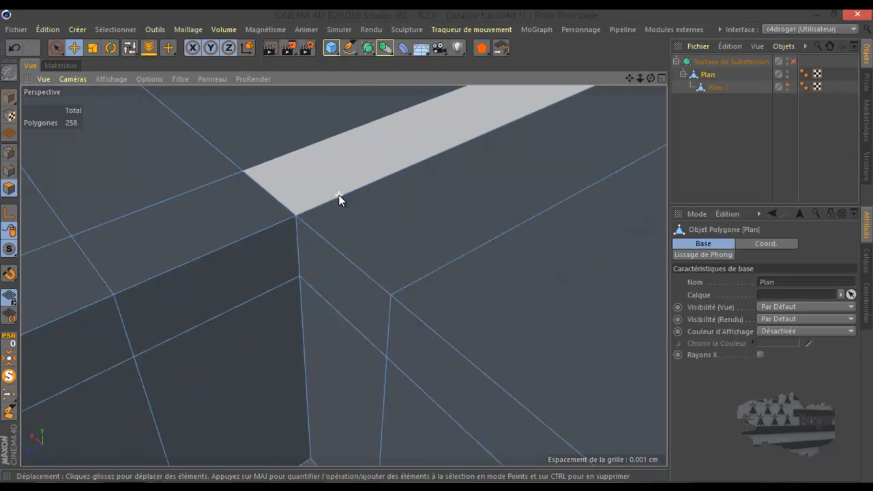
{"action": "left_click", "coordinate": [793, 62]}
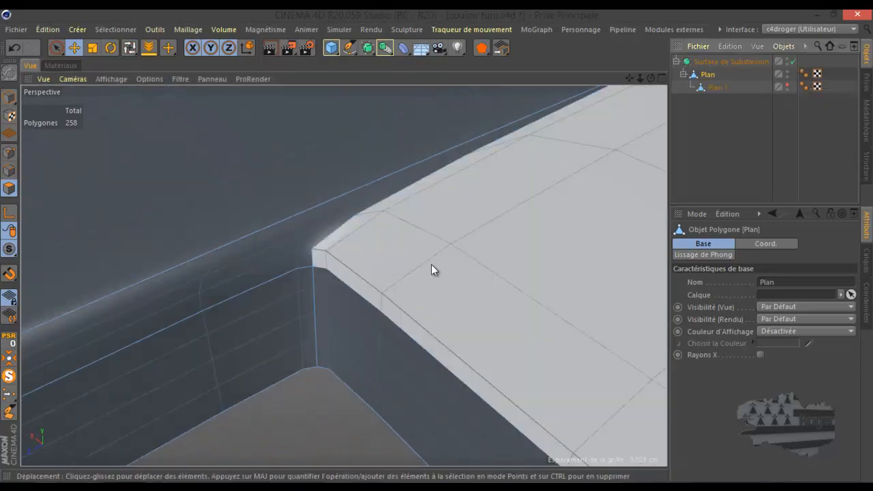
{"action": "scroll", "coordinate": [320, 294], "scroll_direction": "down", "scroll_amount": 3}
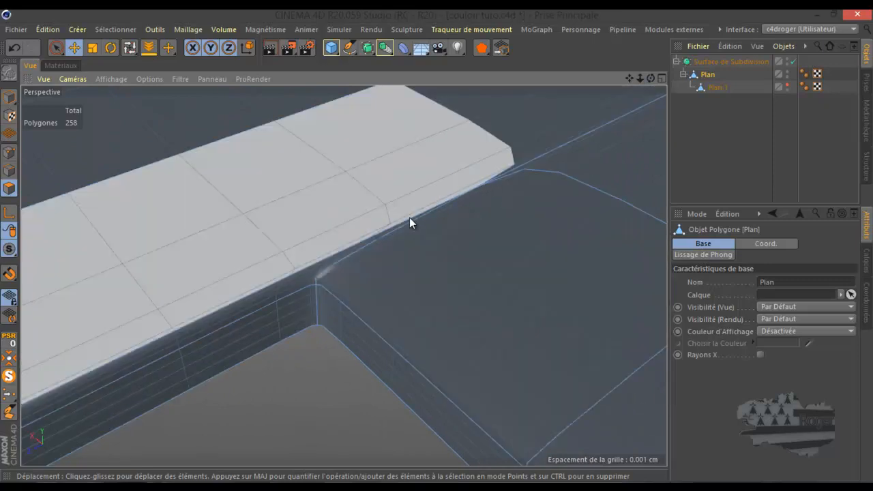
{"action": "left_click", "coordinate": [794, 61]}
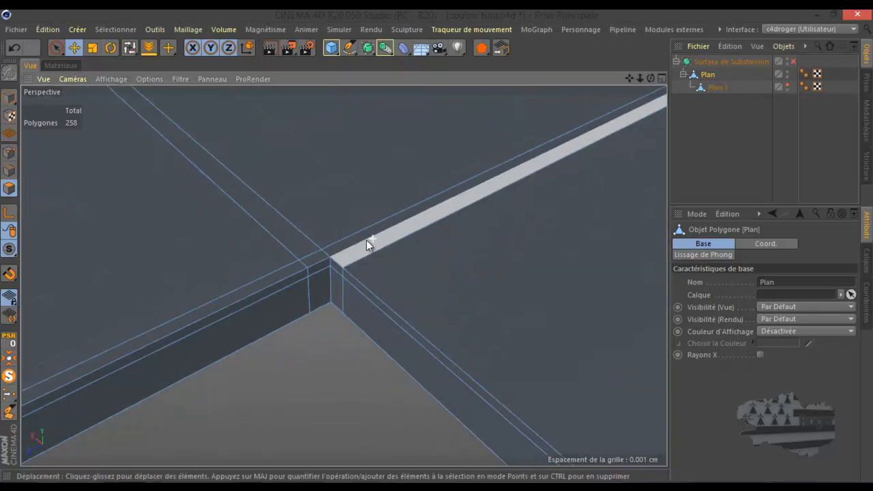
{"action": "scroll", "coordinate": [314, 280], "scroll_direction": "up", "scroll_amount": 2}
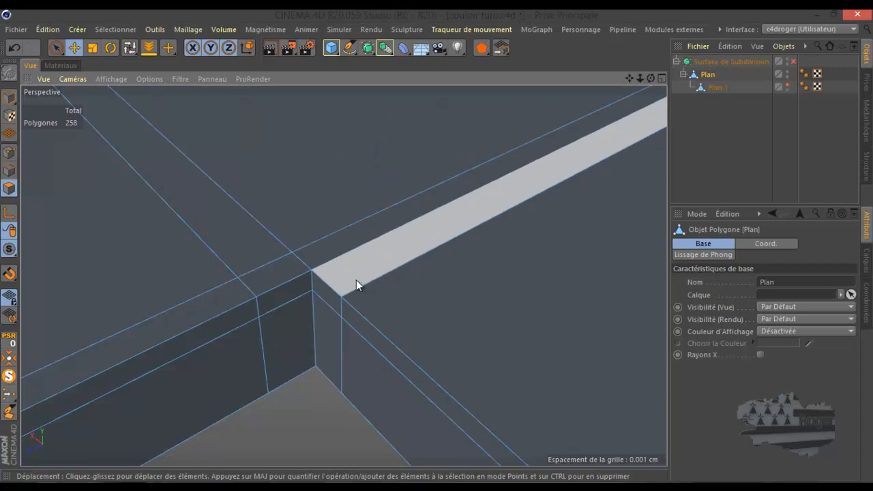
{"action": "scroll", "coordinate": [357, 280], "scroll_direction": "down", "scroll_amount": 1}
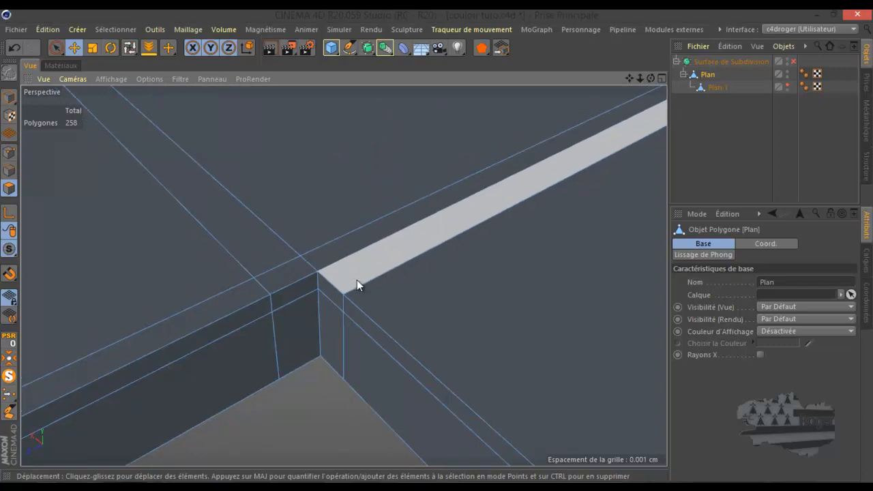
Step: Set up Loop Selection in edge mode to stop at boundaries, with selecting boundaries turned off
{"action": "key", "text": "k"}
{"action": "key", "text": "l"}
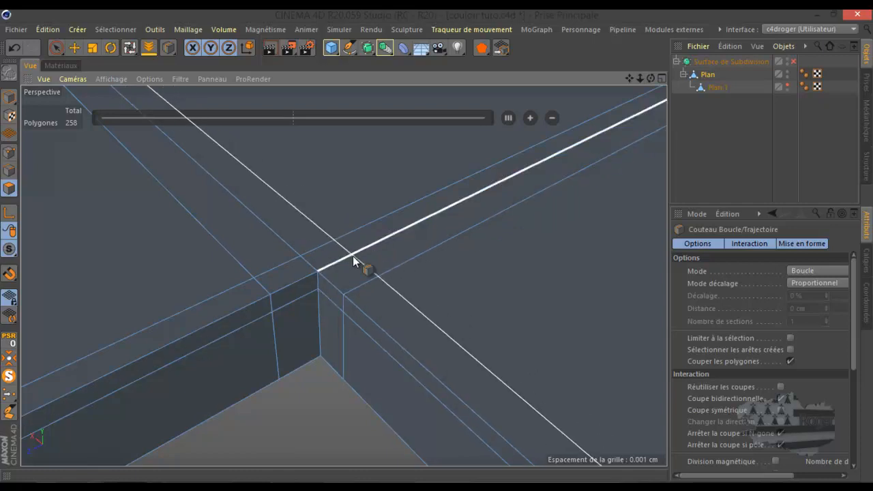
{"action": "key", "text": "u"}
{"action": "key", "text": "l"}
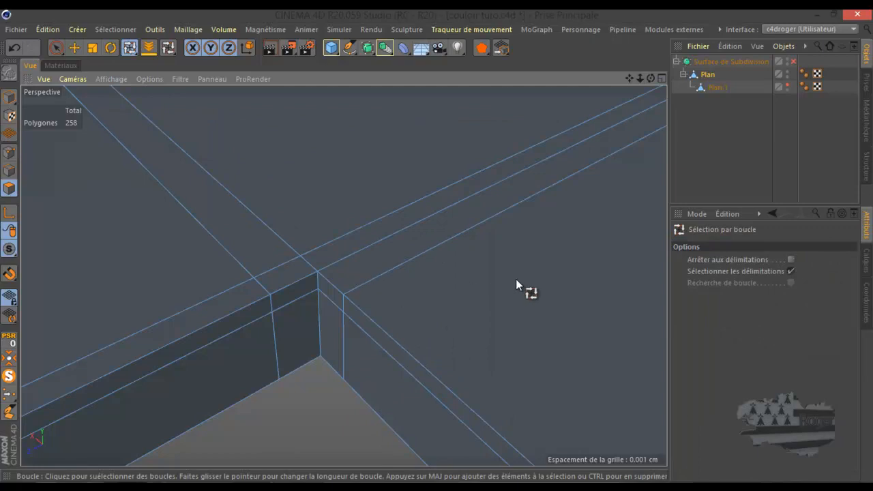
{"action": "left_click", "coordinate": [791, 270]}
{"action": "left_click", "coordinate": [792, 259]}
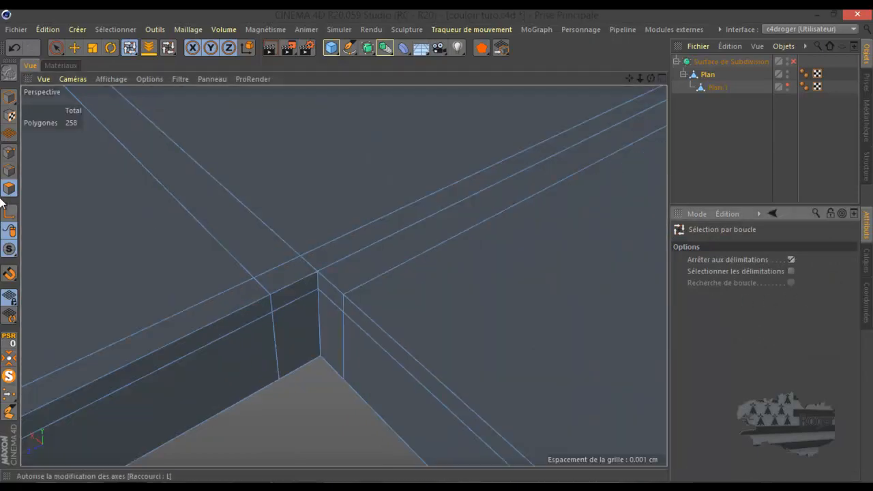
{"action": "left_click", "coordinate": [9, 170]}
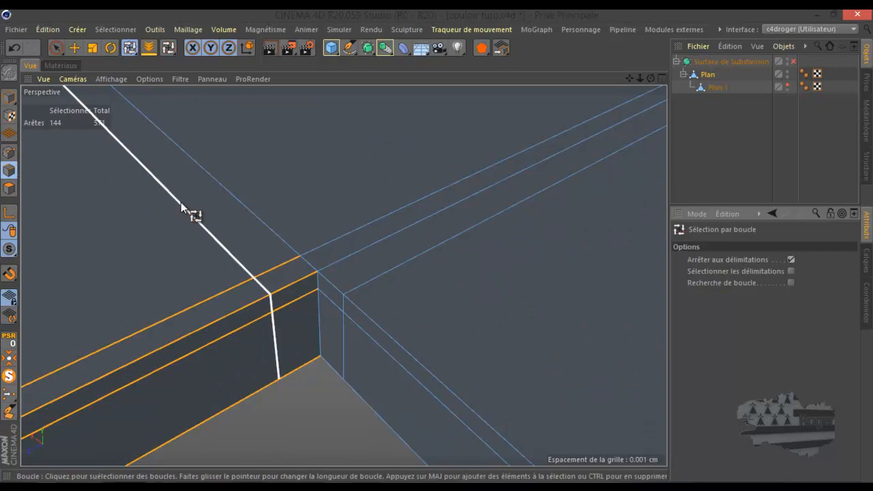
Step: Loop-select the short cross edges beside the same corner of each of the four floor openings, adding each to the selection
{"action": "left_click", "coordinate": [270, 304]}
{"action": "scroll", "coordinate": [314, 302], "scroll_direction": "down", "scroll_amount": 10}
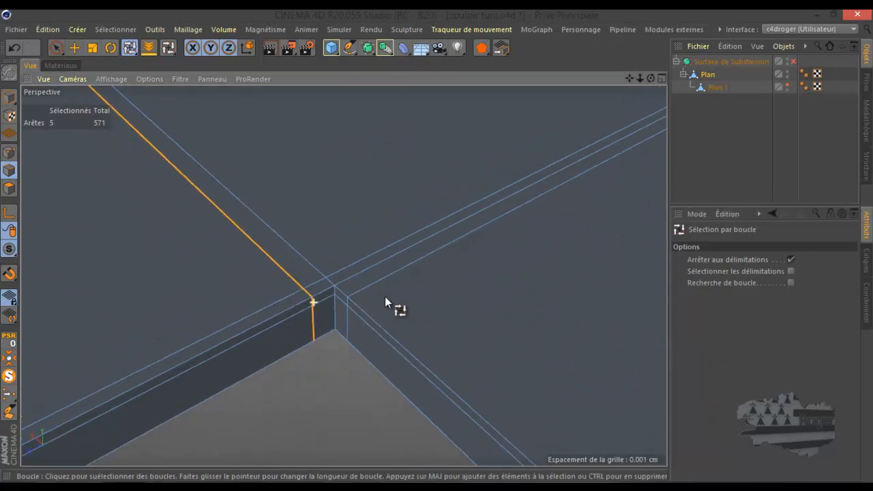
{"action": "scroll", "coordinate": [410, 285], "scroll_direction": "down", "scroll_amount": 6}
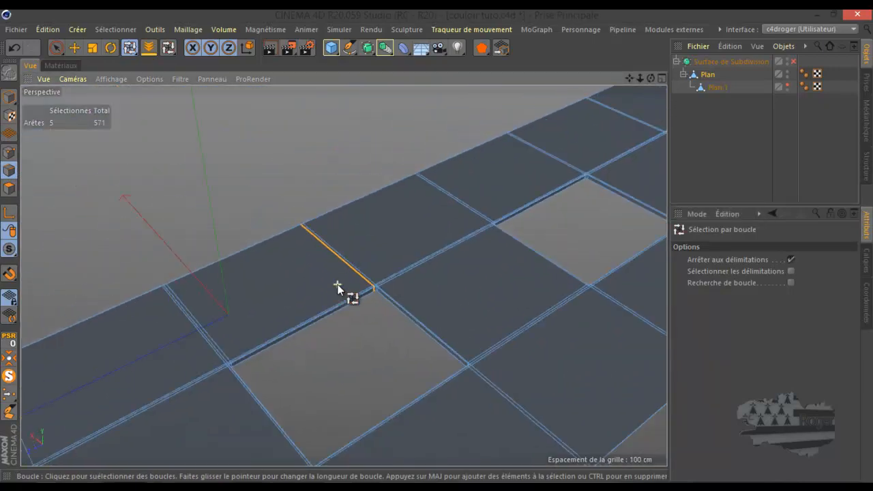
{"action": "scroll", "coordinate": [320, 287], "scroll_direction": "down", "scroll_amount": 5}
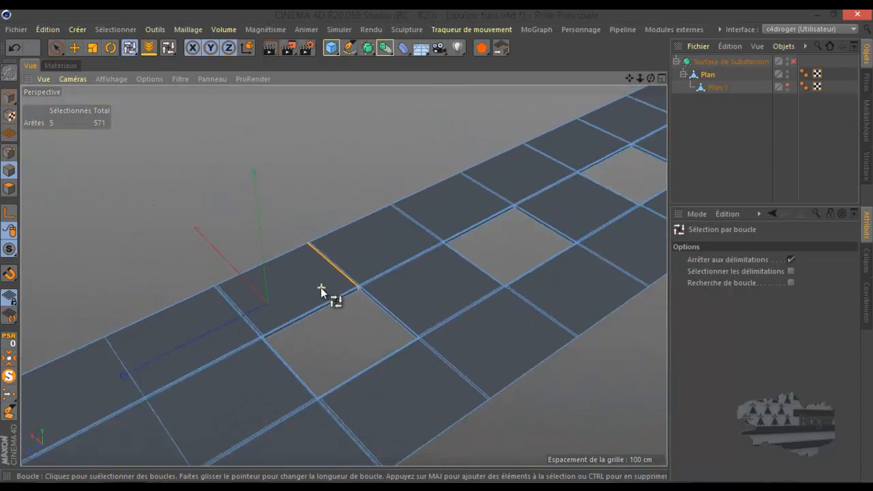
{"action": "scroll", "coordinate": [412, 253], "scroll_direction": "up", "scroll_amount": 3}
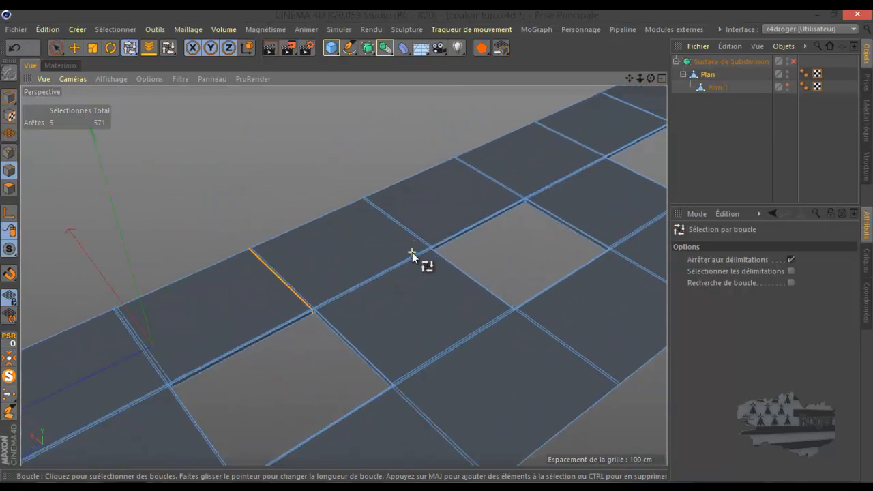
{"action": "left_click", "coordinate": [479, 187], "text": "shift"}
{"action": "left_click", "coordinate": [621, 119], "text": "shift"}
{"action": "scroll", "coordinate": [299, 228], "scroll_direction": "down", "scroll_amount": 4}
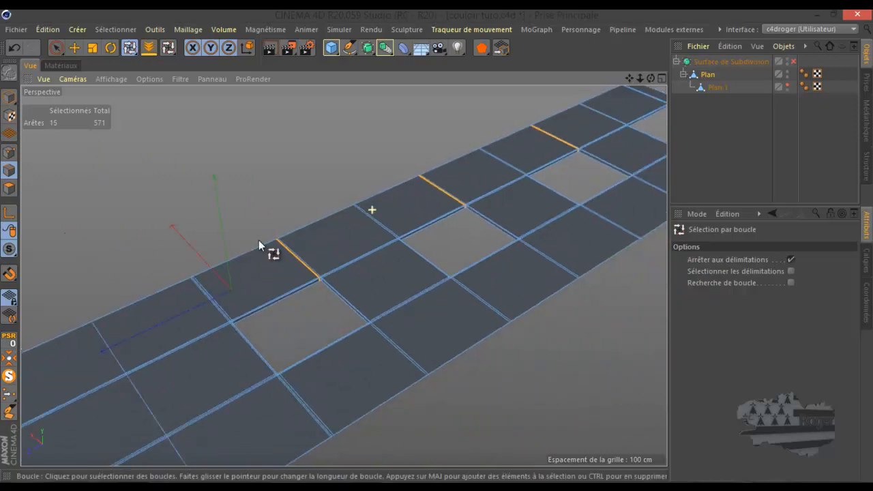
{"action": "left_click", "coordinate": [610, 111], "text": "shift"}
{"action": "left_click_drag", "start_coordinate": [650, 79], "coordinate": [436, 247]}
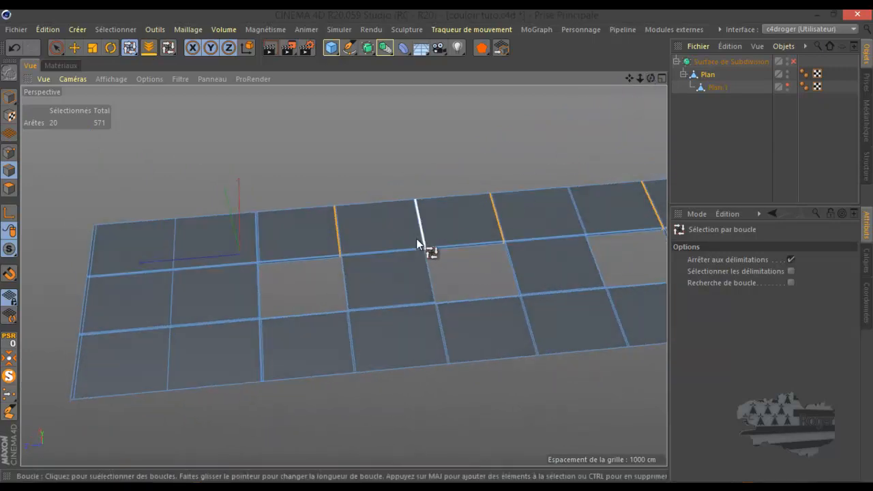
Step: Move the selected edge loops along the Z axis closer to the corners of the openings
{"action": "scroll", "coordinate": [409, 242], "scroll_direction": "up", "scroll_amount": 6}
{"action": "scroll", "coordinate": [275, 270], "scroll_direction": "up", "scroll_amount": 8}
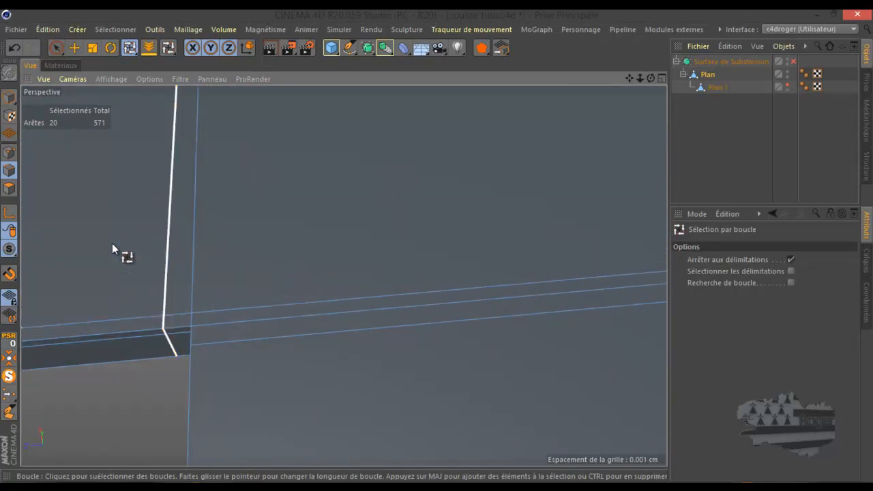
{"action": "left_click", "coordinate": [9, 217]}
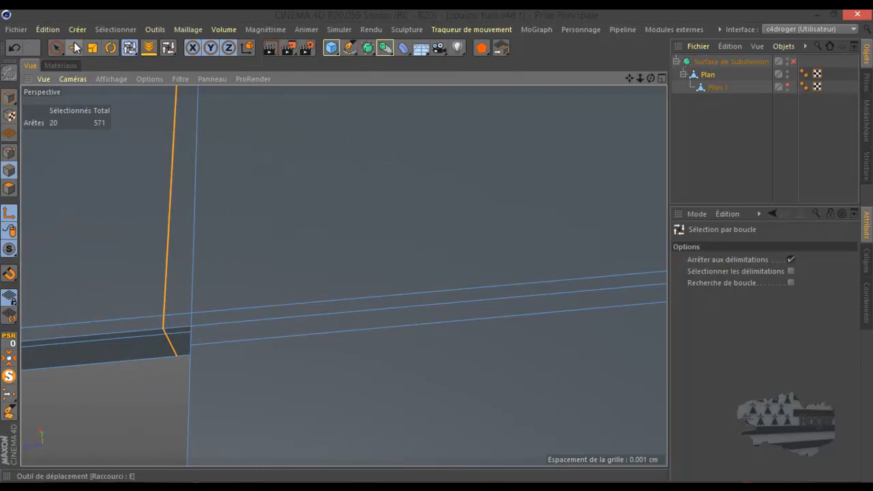
{"action": "left_click", "coordinate": [74, 44]}
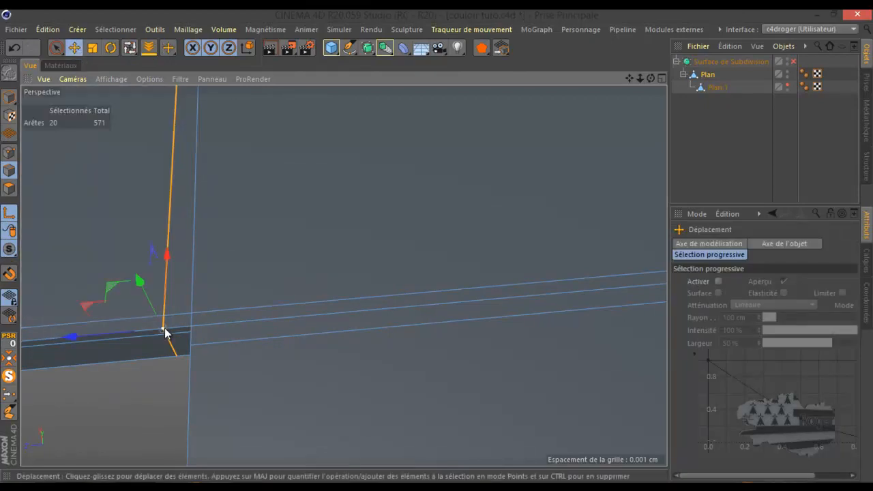
{"action": "left_click", "coordinate": [10, 214]}
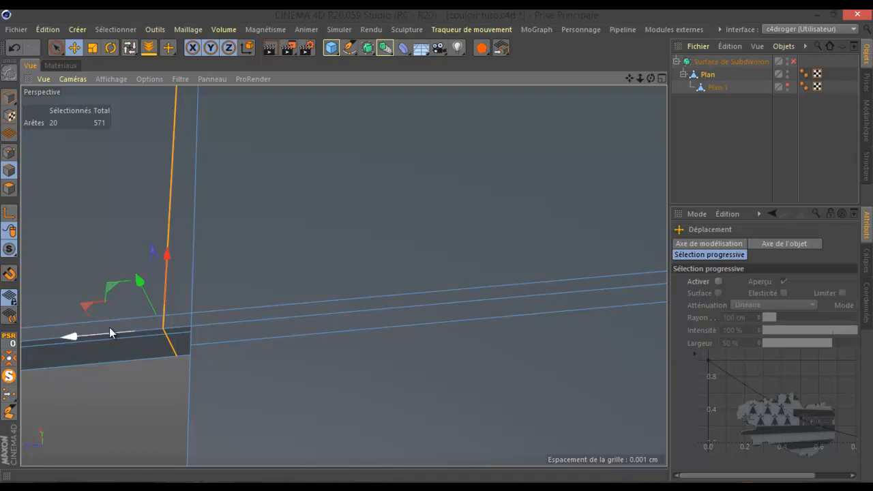
{"action": "left_click_drag", "start_coordinate": [91, 334], "coordinate": [113, 346]}
Step: Loop-select the short cross edges beside the opposite corner of three floor openings, combining them in a new selection
{"action": "scroll", "coordinate": [121, 276], "scroll_direction": "down", "scroll_amount": 8}
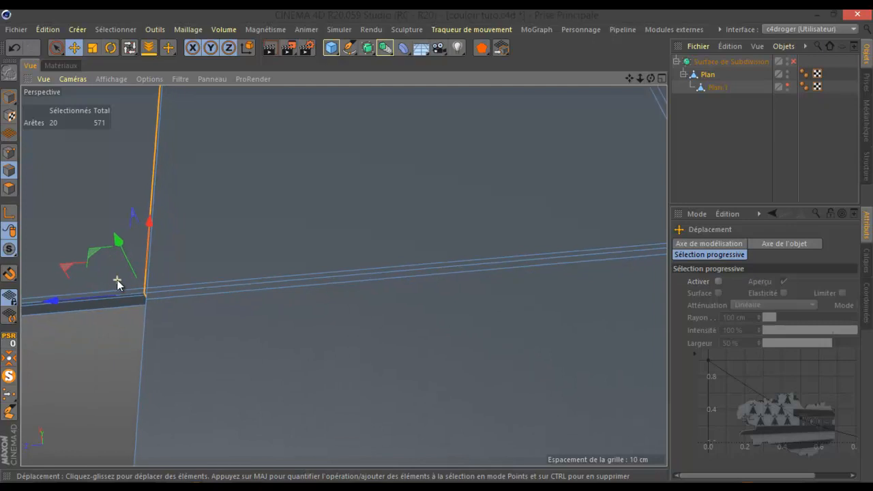
{"action": "scroll", "coordinate": [118, 284], "scroll_direction": "down", "scroll_amount": 8}
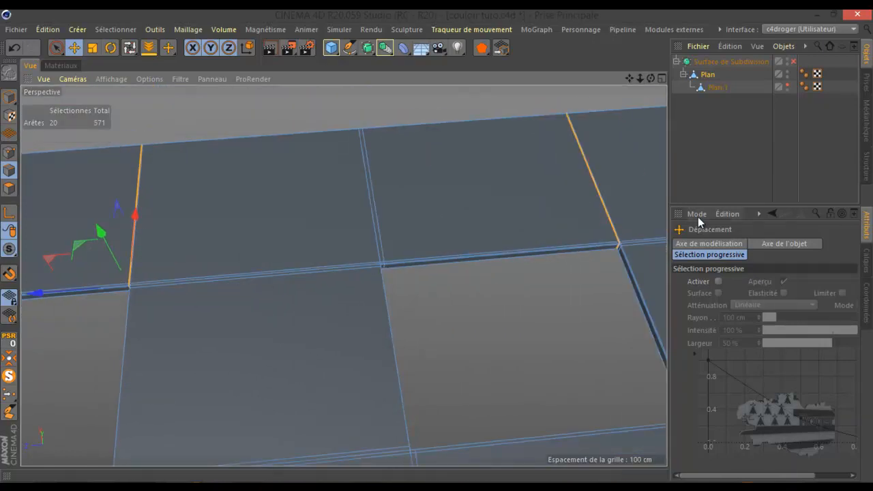
{"action": "key", "text": "u"}
{"action": "key", "text": "l"}
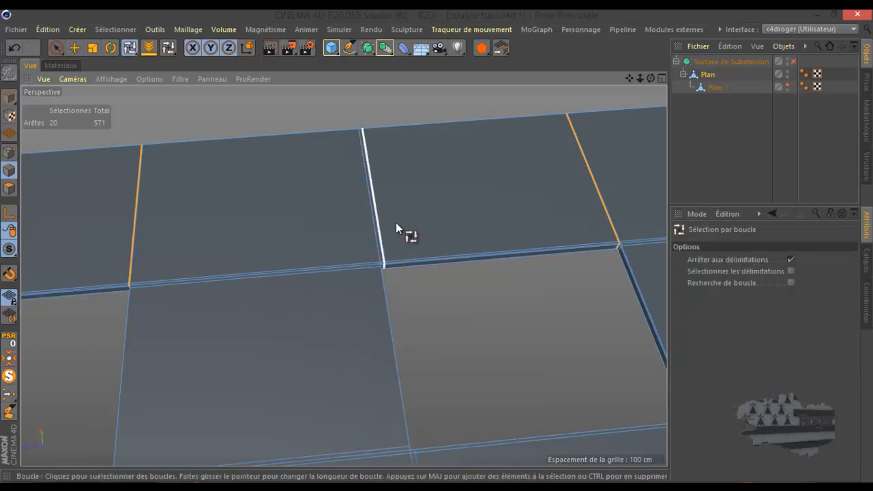
{"action": "left_click", "coordinate": [382, 222]}
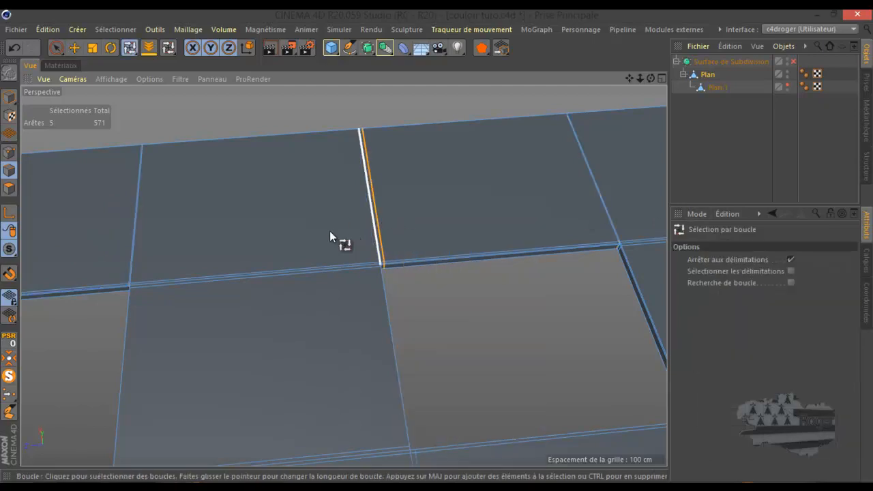
{"action": "scroll", "coordinate": [338, 227], "scroll_direction": "down", "scroll_amount": 4}
{"action": "left_click", "coordinate": [93, 250], "text": "shift"}
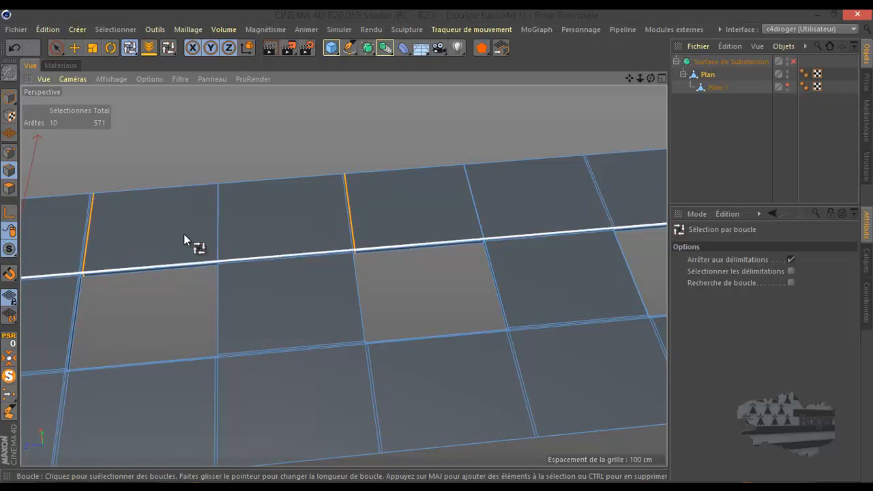
{"action": "left_click", "coordinate": [614, 205], "text": "shift"}
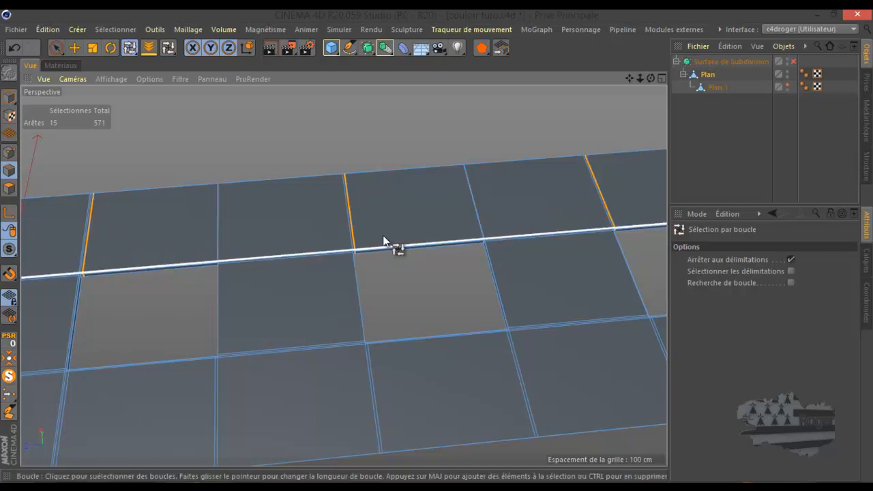
Step: Move the three selected edge loops along the Z axis closer to the corners of the openings
{"action": "scroll", "coordinate": [413, 226], "scroll_direction": "down", "scroll_amount": 3}
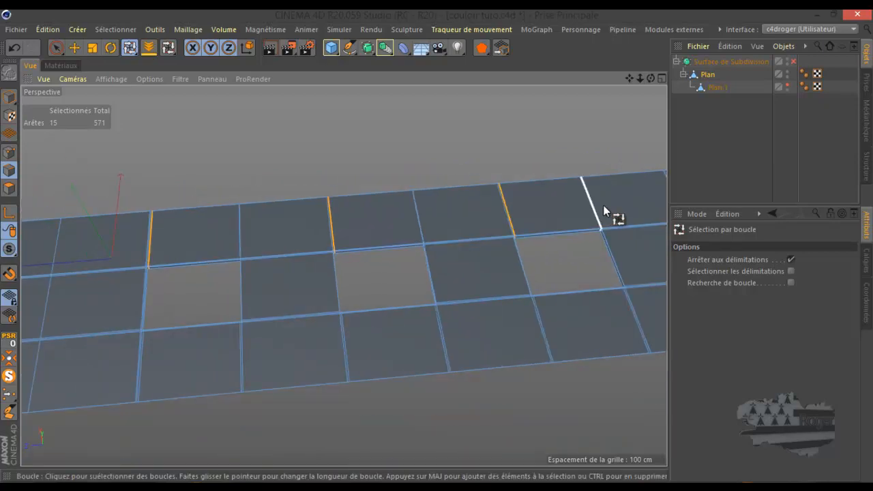
{"action": "scroll", "coordinate": [616, 205], "scroll_direction": "up", "scroll_amount": 6}
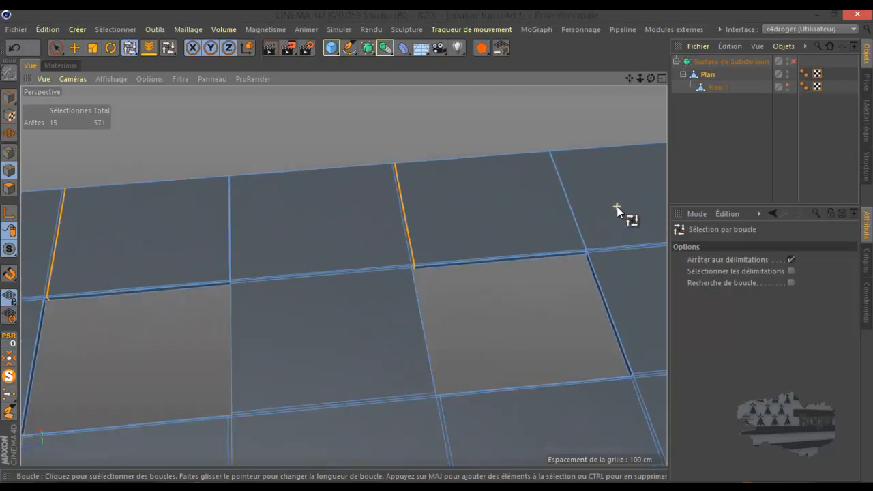
{"action": "scroll", "coordinate": [615, 213], "scroll_direction": "down", "scroll_amount": 8}
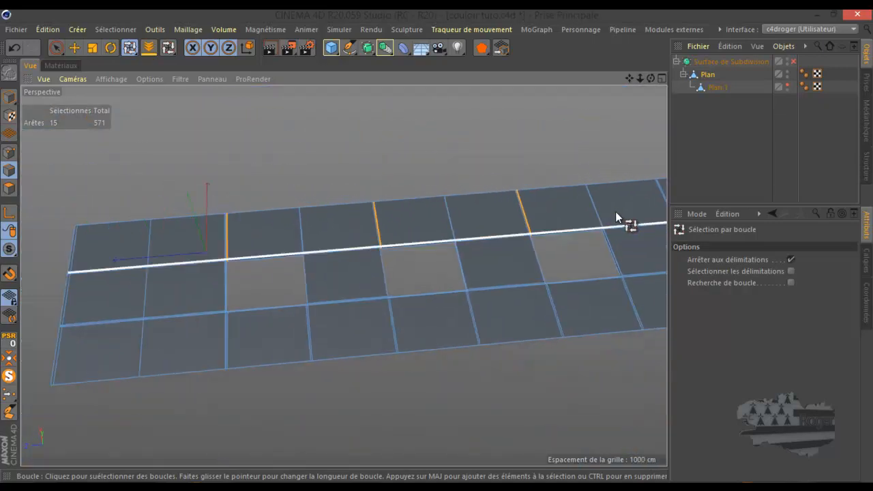
{"action": "scroll", "coordinate": [302, 247], "scroll_direction": "up", "scroll_amount": 5}
{"action": "scroll", "coordinate": [103, 272], "scroll_direction": "up", "scroll_amount": 4}
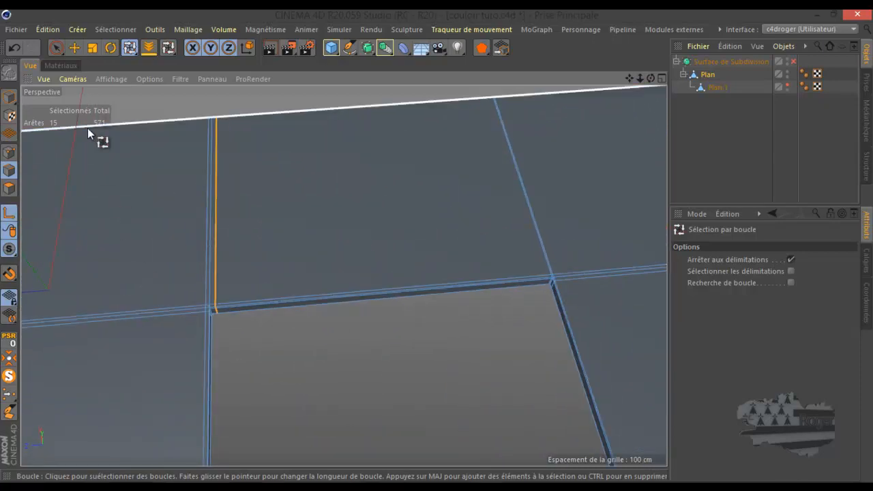
{"action": "left_click", "coordinate": [75, 47]}
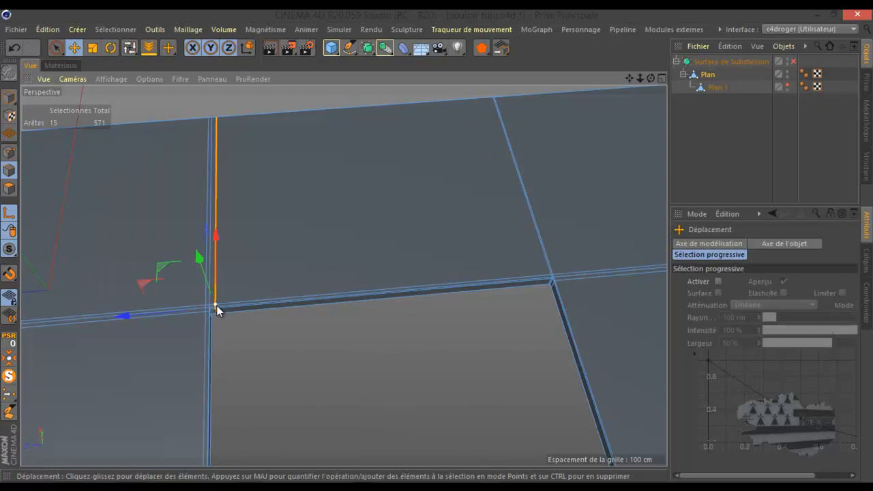
{"action": "scroll", "coordinate": [193, 310], "scroll_direction": "up", "scroll_amount": 2}
{"action": "scroll", "coordinate": [193, 311], "scroll_direction": "up", "scroll_amount": 2}
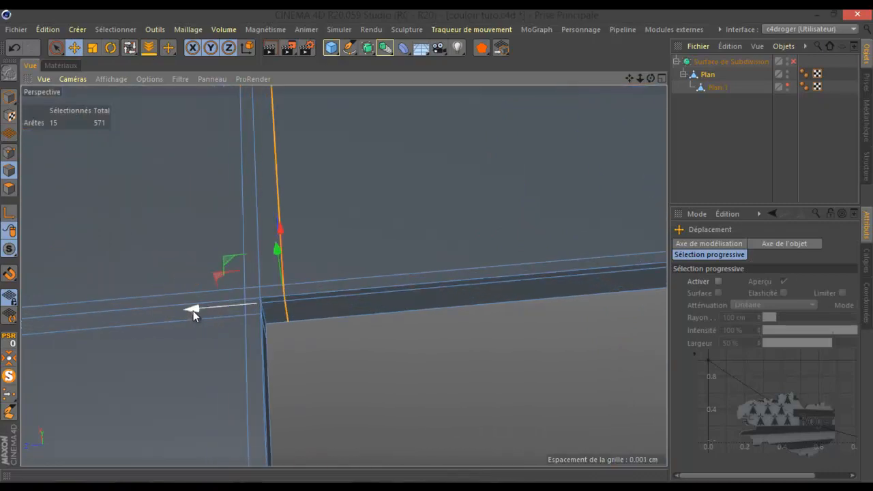
{"action": "left_click_drag", "start_coordinate": [200, 307], "coordinate": [183, 309]}
{"action": "scroll", "coordinate": [210, 289], "scroll_direction": "down", "scroll_amount": 2}
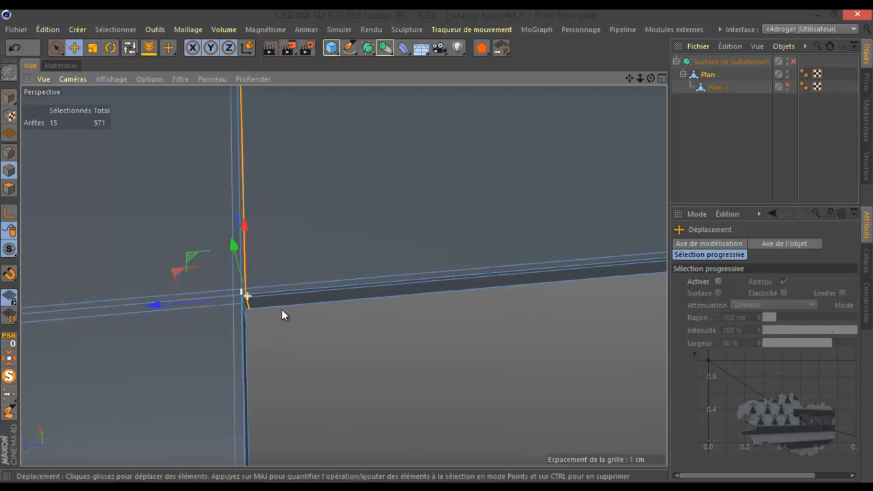
{"action": "scroll", "coordinate": [282, 309], "scroll_direction": "down", "scroll_amount": 1}
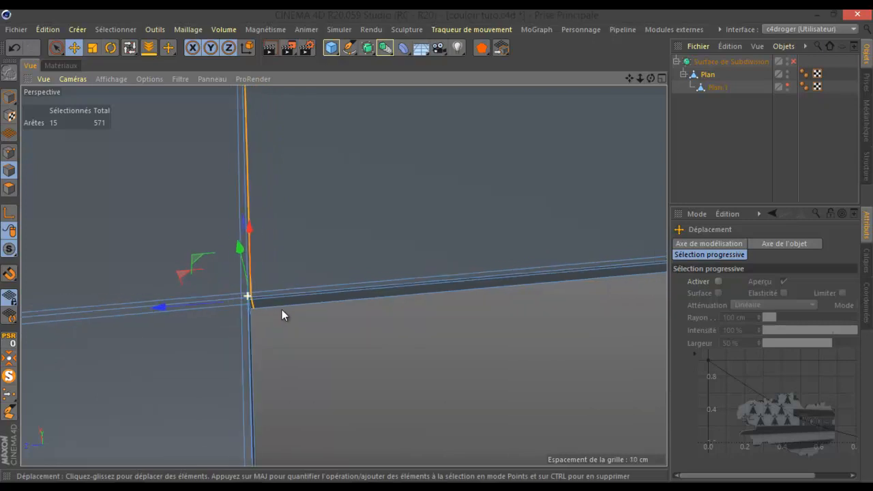
Step: Examine the corners of the floor openings with the Subdivision Surface switched on, then switch it off
{"action": "left_click", "coordinate": [794, 61]}
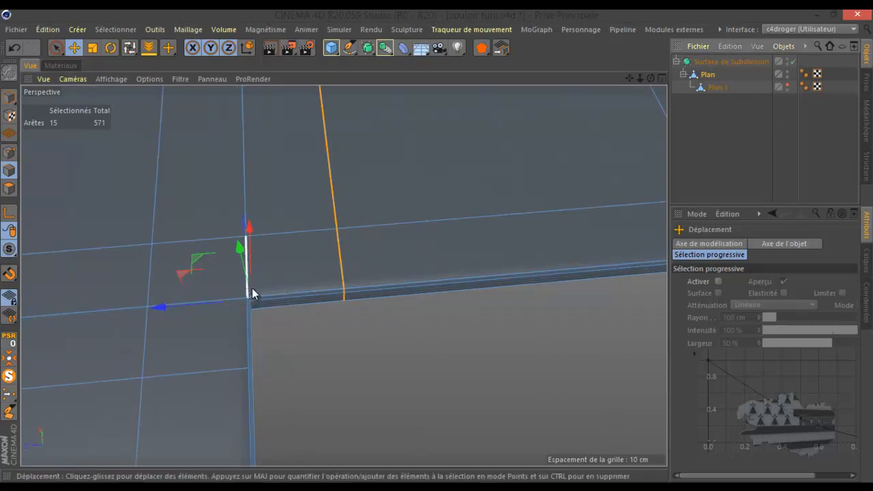
{"action": "scroll", "coordinate": [267, 309], "scroll_direction": "down", "scroll_amount": 2}
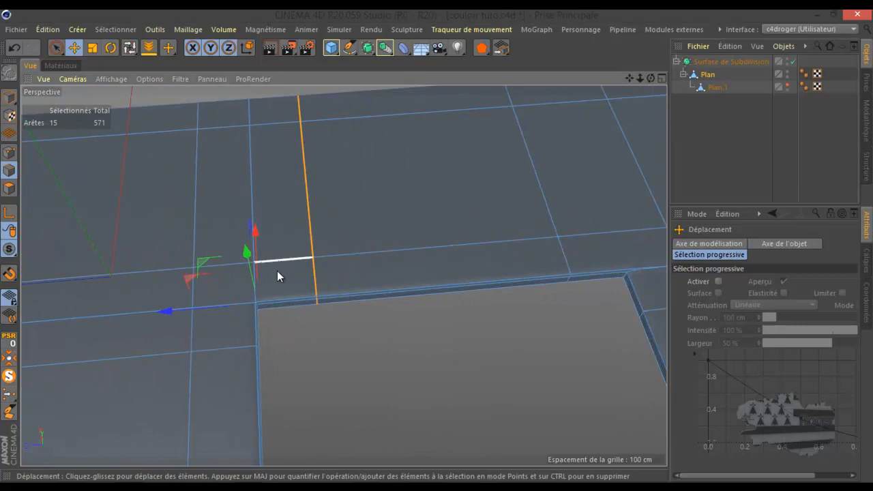
{"action": "scroll", "coordinate": [252, 283], "scroll_direction": "down", "scroll_amount": 2}
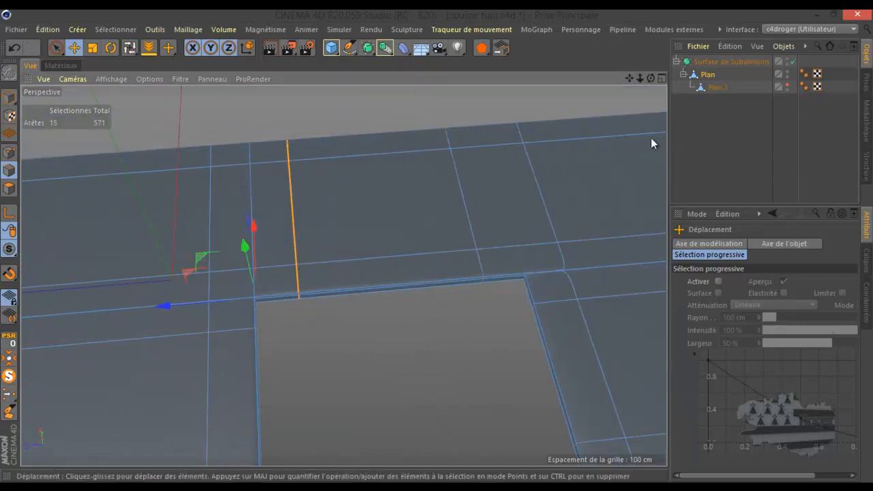
{"action": "scroll", "coordinate": [327, 269], "scroll_direction": "down", "scroll_amount": 3}
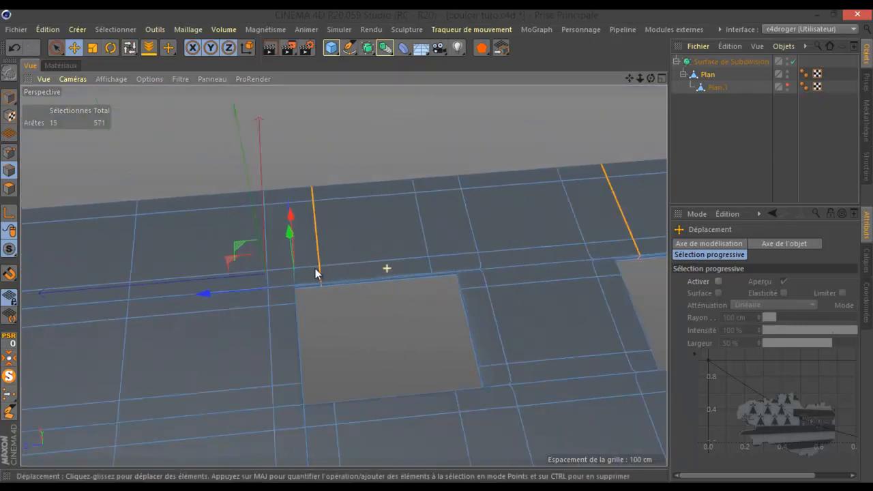
{"action": "scroll", "coordinate": [539, 266], "scroll_direction": "up", "scroll_amount": 3}
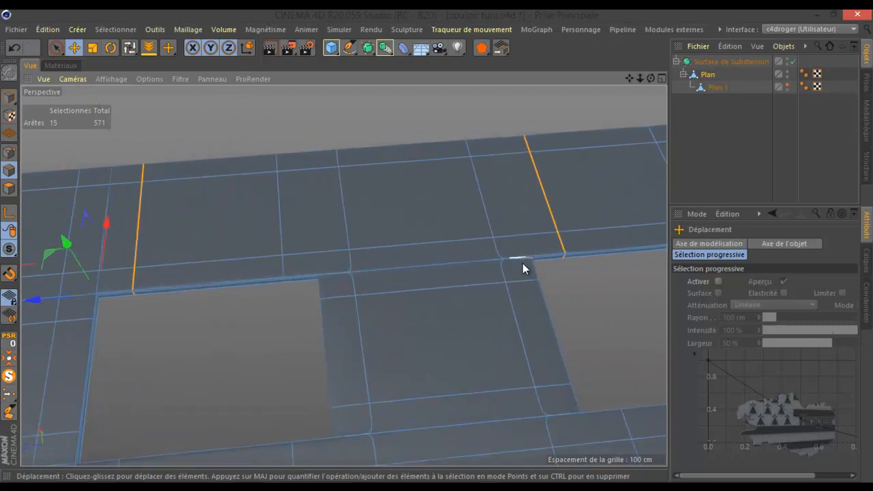
{"action": "scroll", "coordinate": [478, 276], "scroll_direction": "down", "scroll_amount": 4}
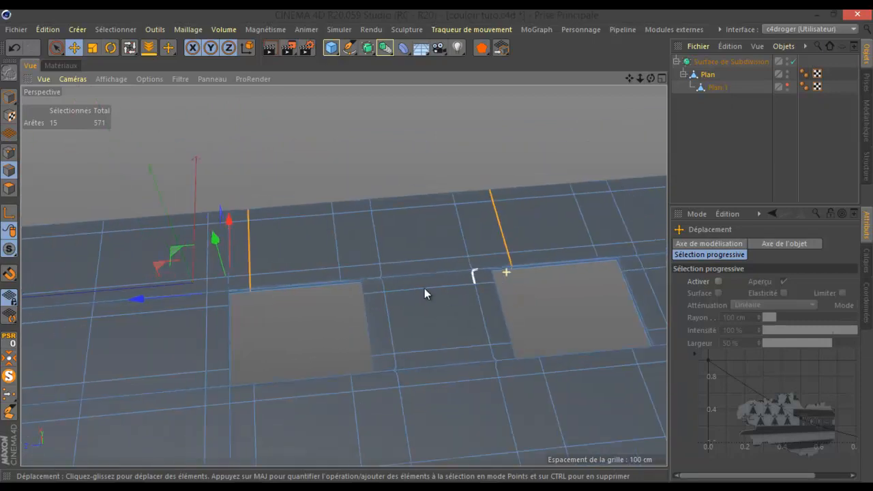
{"action": "left_click", "coordinate": [793, 61]}
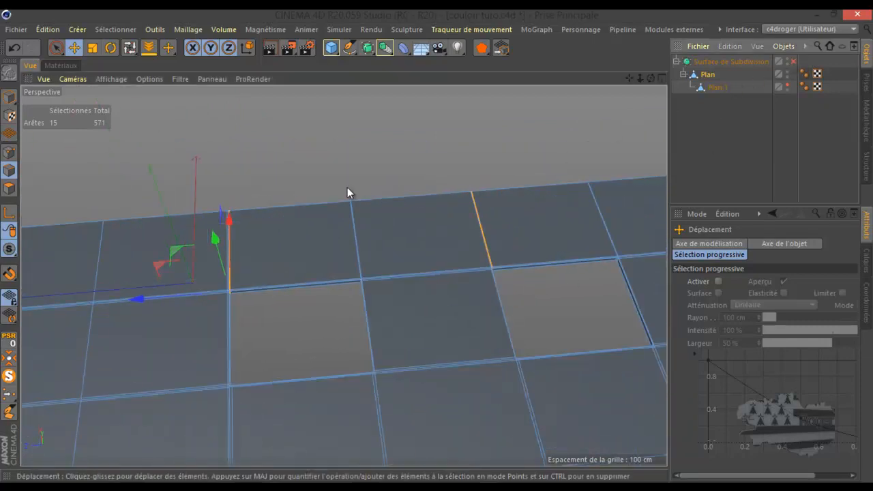
Step: Ring-select the lengthwise edges across the three solid columns between the floor openings, keeping all three rings selected
{"action": "right_click", "coordinate": [201, 175]}
{"action": "left_click", "coordinate": [232, 209]}
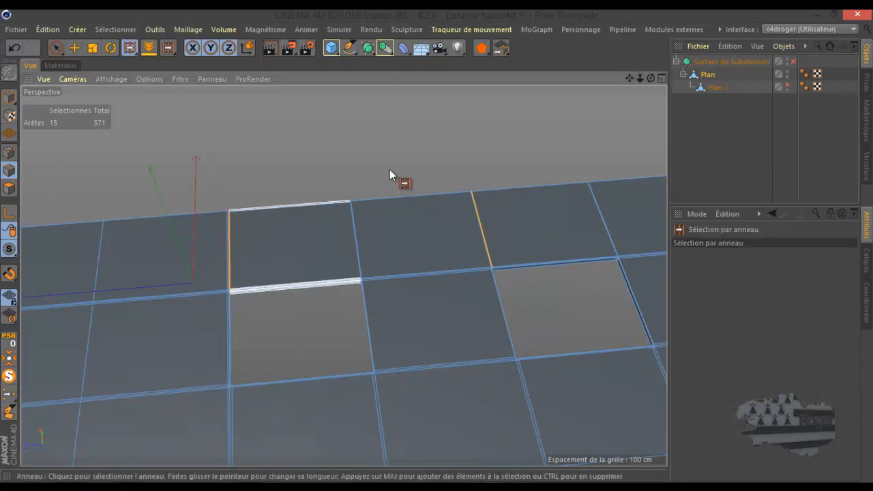
{"action": "left_click", "coordinate": [419, 184]}
{"action": "scroll", "coordinate": [234, 210], "scroll_direction": "down", "scroll_amount": 3}
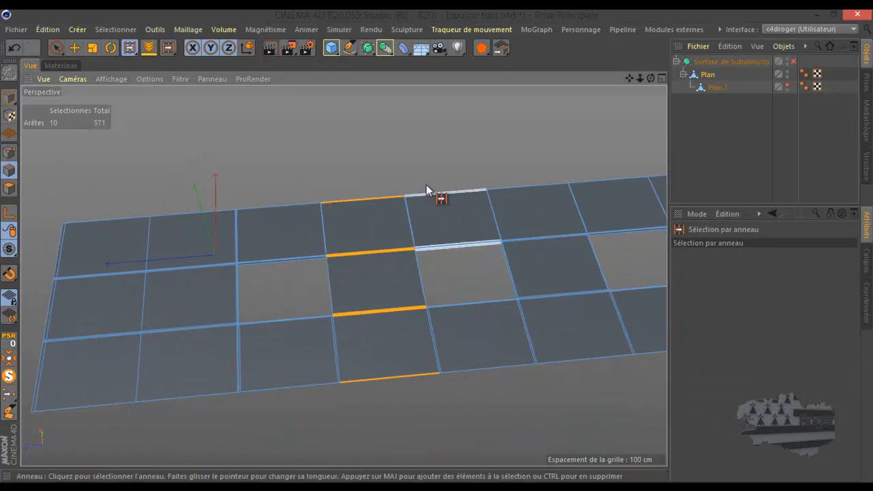
{"action": "left_click", "coordinate": [535, 183], "text": "shift"}
{"action": "scroll", "coordinate": [266, 197], "scroll_direction": "down", "scroll_amount": 2}
{"action": "scroll", "coordinate": [251, 200], "scroll_direction": "down", "scroll_amount": 2}
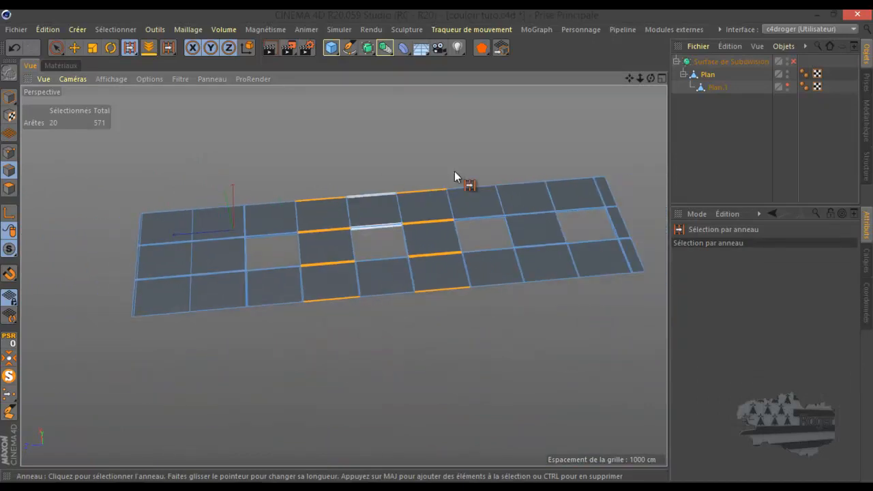
{"action": "left_click", "coordinate": [508, 184]}
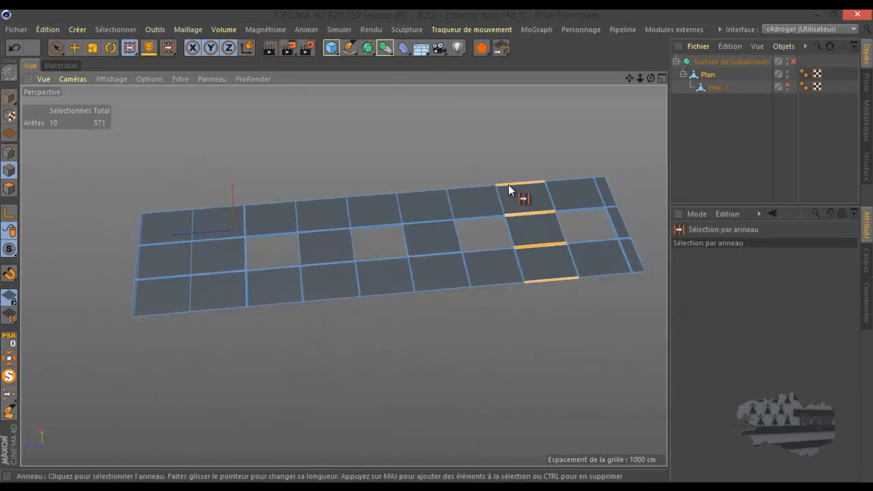
{"action": "left_click", "coordinate": [29, 49]}
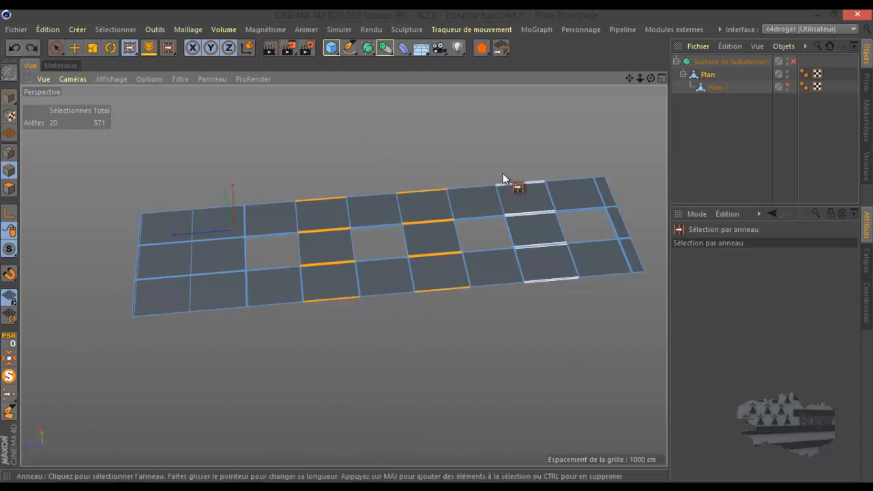
{"action": "left_click", "coordinate": [525, 179], "text": "shift"}
Step: Cut the selected edge rings with Edge Cut using a subdivision of 2
{"action": "scroll", "coordinate": [533, 270], "scroll_direction": "up", "scroll_amount": 8}
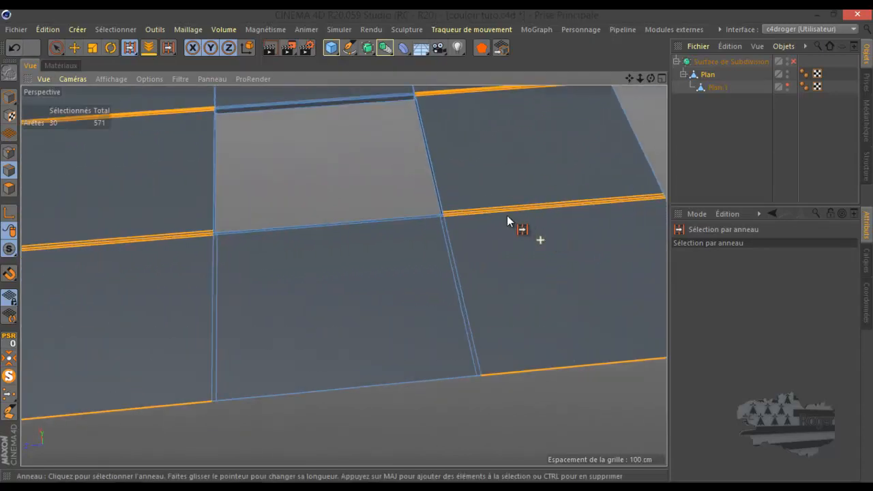
{"action": "scroll", "coordinate": [506, 214], "scroll_direction": "up", "scroll_amount": 3}
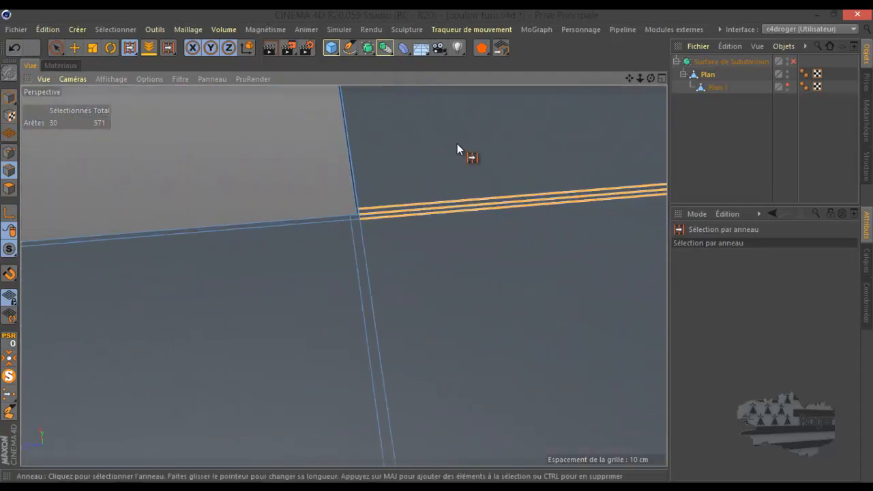
{"action": "right_click", "coordinate": [457, 144]}
{"action": "left_click", "coordinate": [507, 211]}
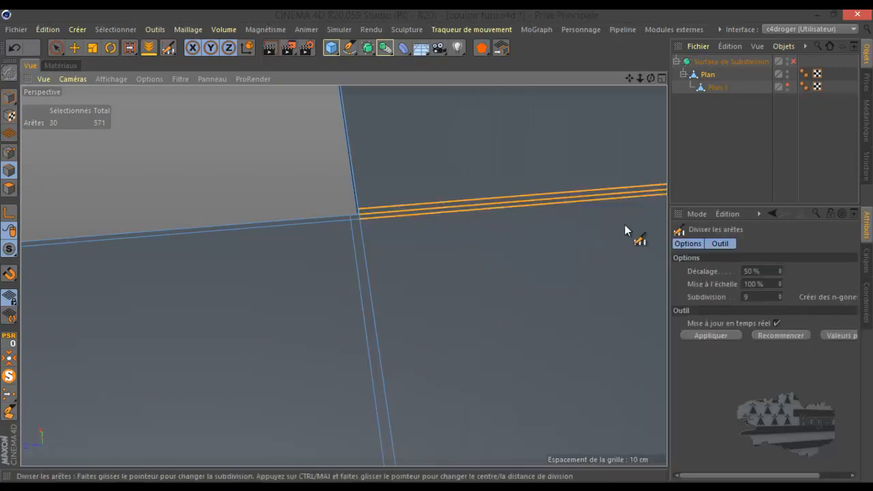
{"action": "double_click", "coordinate": [766, 297]}
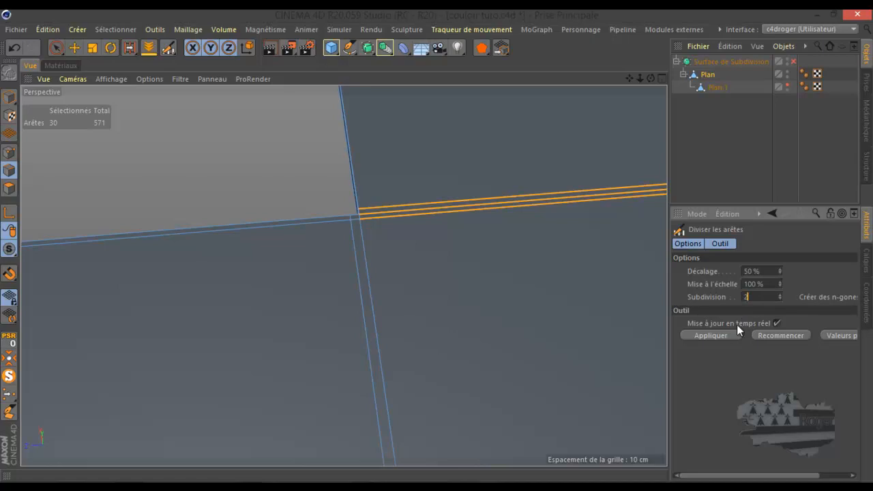
{"action": "left_click", "coordinate": [710, 335]}
{"action": "scroll", "coordinate": [584, 317], "scroll_direction": "down", "scroll_amount": 5}
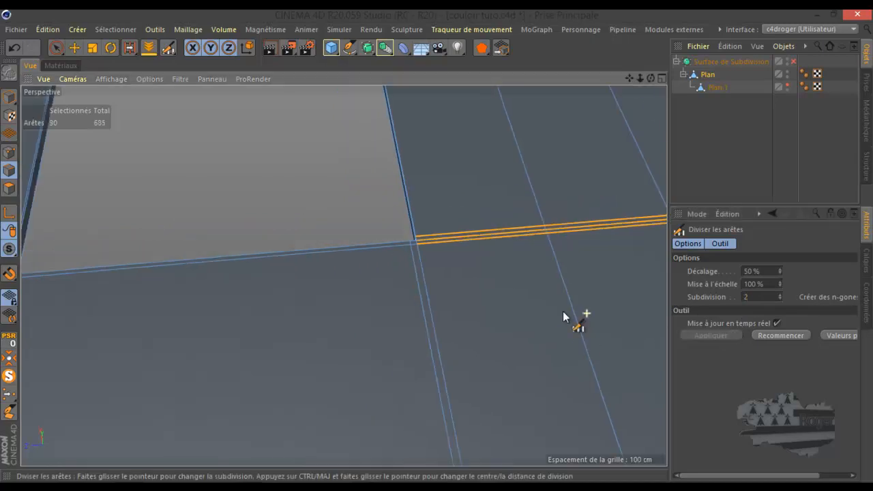
{"action": "scroll", "coordinate": [561, 309], "scroll_direction": "down", "scroll_amount": 4}
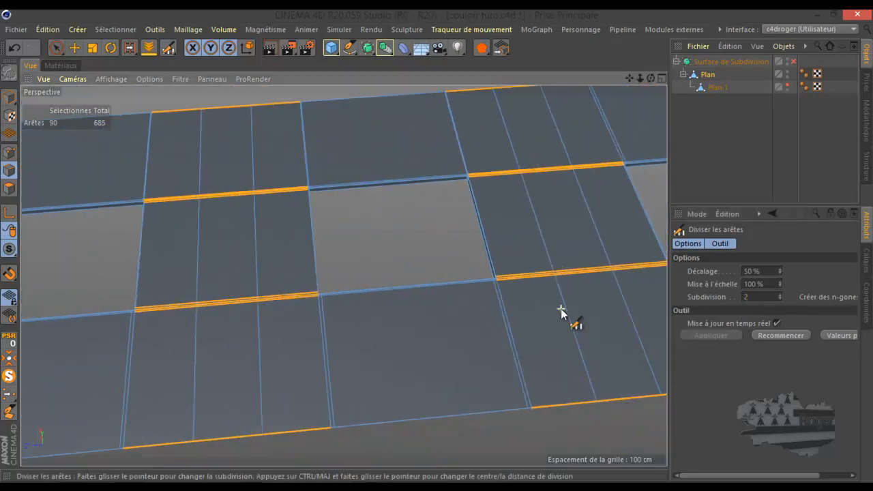
Step: Set the edge cut's scale to 296% to spread the new cuts toward the edges of the openings
{"action": "scroll", "coordinate": [629, 295], "scroll_direction": "up", "scroll_amount": 8}
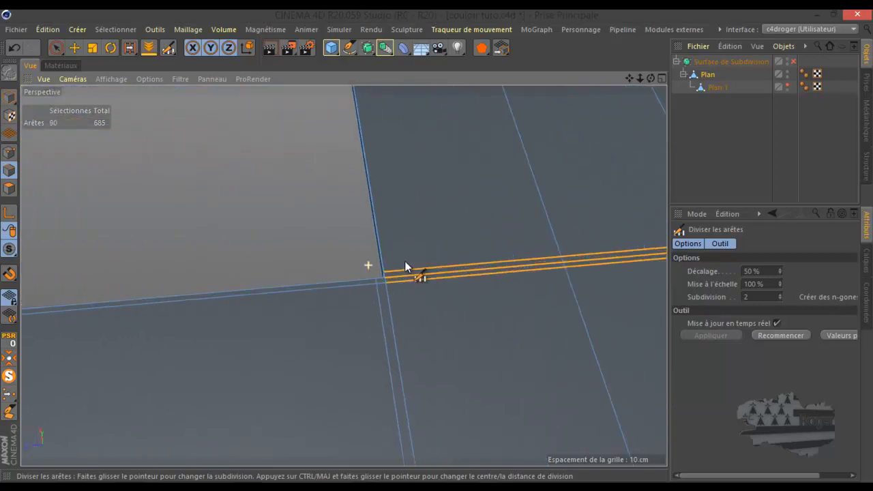
{"action": "scroll", "coordinate": [395, 277], "scroll_direction": "up", "scroll_amount": 2}
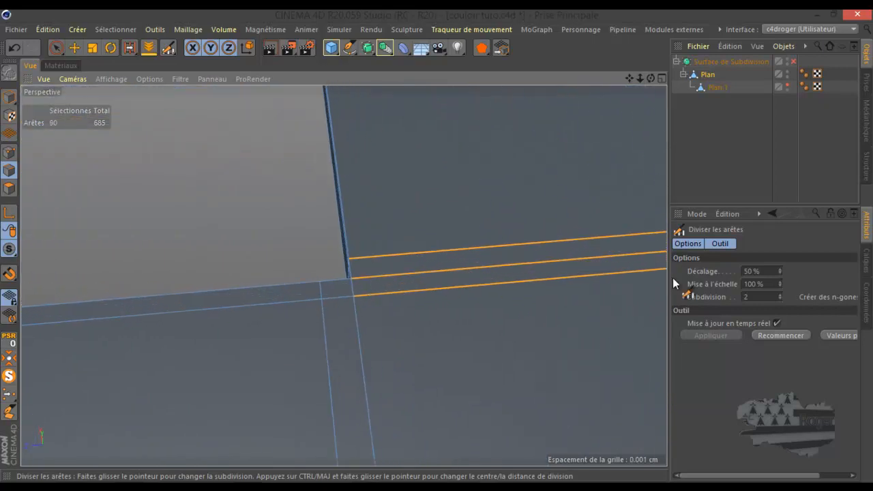
{"action": "left_click", "coordinate": [780, 281]}
{"action": "left_click", "coordinate": [781, 281]}
{"action": "mouse_move", "coordinate": [780, 281]}
{"action": "left_mouse_down"}
{"action": "mouse_move", "coordinate": [783, 272]}
{"action": "mouse_move", "coordinate": [781, 280]}
{"action": "left_mouse_up"}
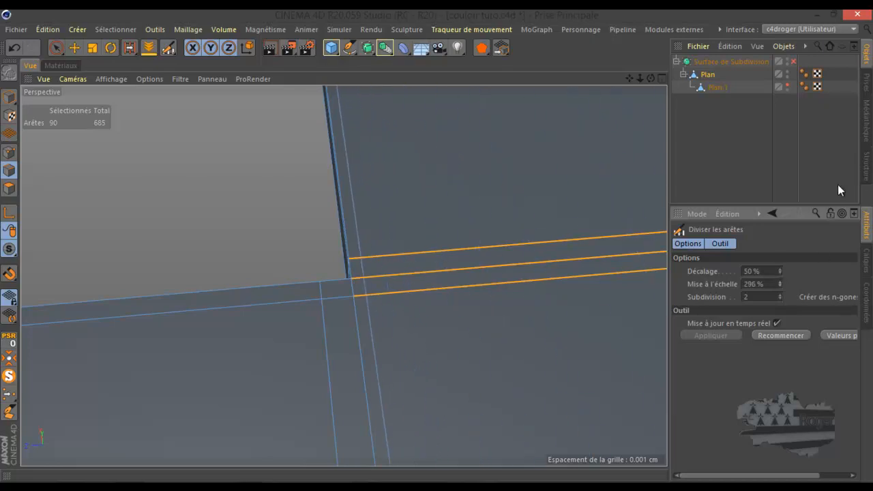
Step: Check the new cuts at the opening's corner with the Subdivision Surface switched on, then switch it off
{"action": "left_click", "coordinate": [793, 60]}
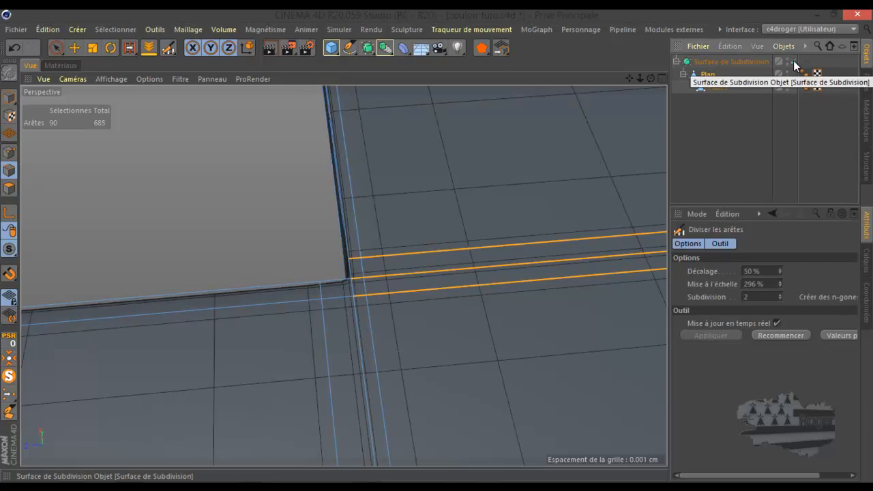
{"action": "left_click", "coordinate": [793, 61]}
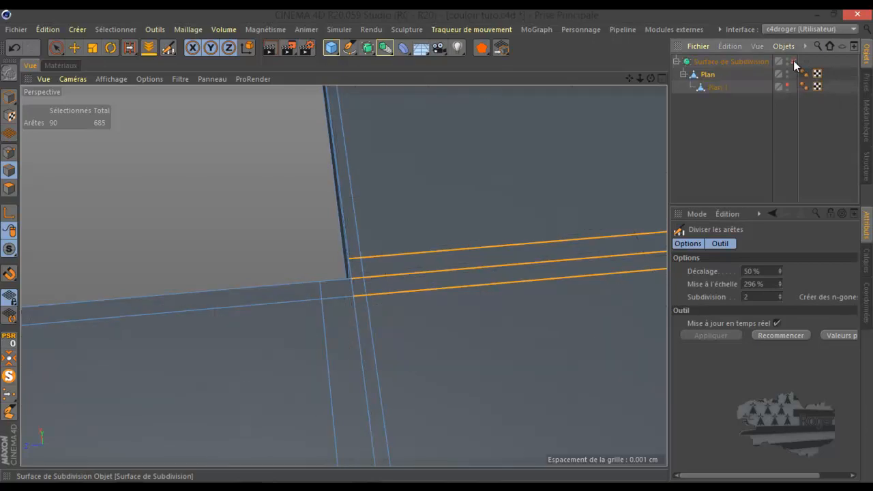
{"action": "scroll", "coordinate": [365, 344], "scroll_direction": "down", "scroll_amount": 10}
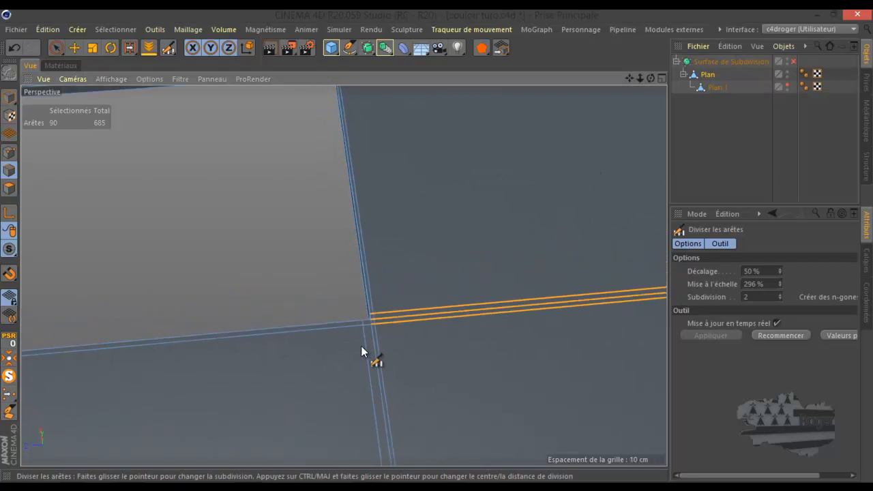
{"action": "scroll", "coordinate": [367, 348], "scroll_direction": "down", "scroll_amount": 2}
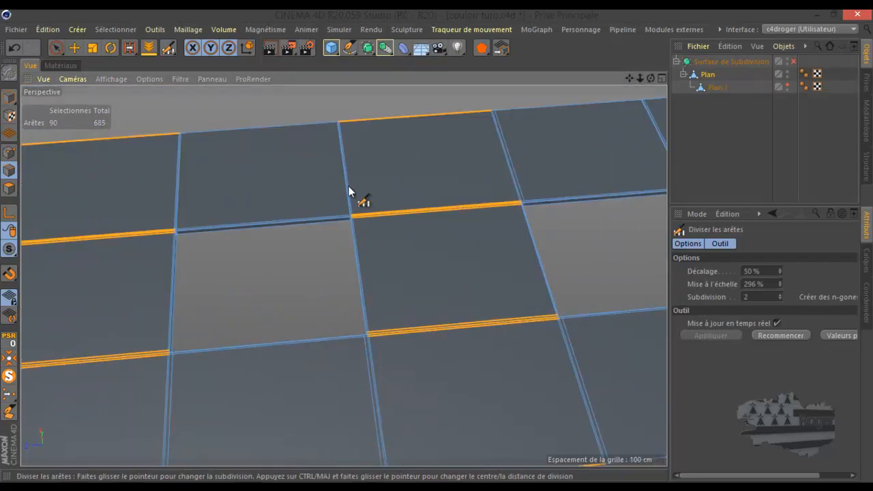
{"action": "scroll", "coordinate": [348, 186], "scroll_direction": "down", "scroll_amount": 5}
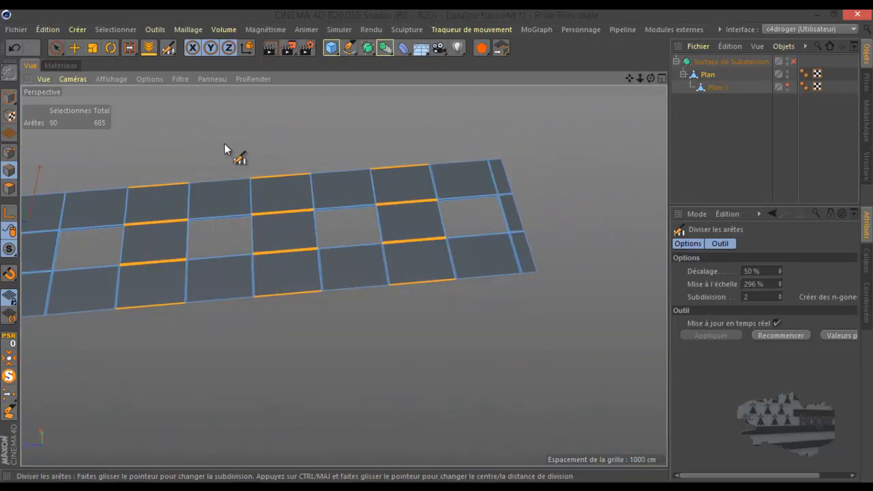
Step: Loop-select the inner crosswise edge loops in the near row of floor panels, one at the +Z side of each of the four openings
{"action": "key", "text": "m"}
{"action": "key", "text": "l"}
{"action": "scroll", "coordinate": [292, 300], "scroll_direction": "down", "scroll_amount": 3}
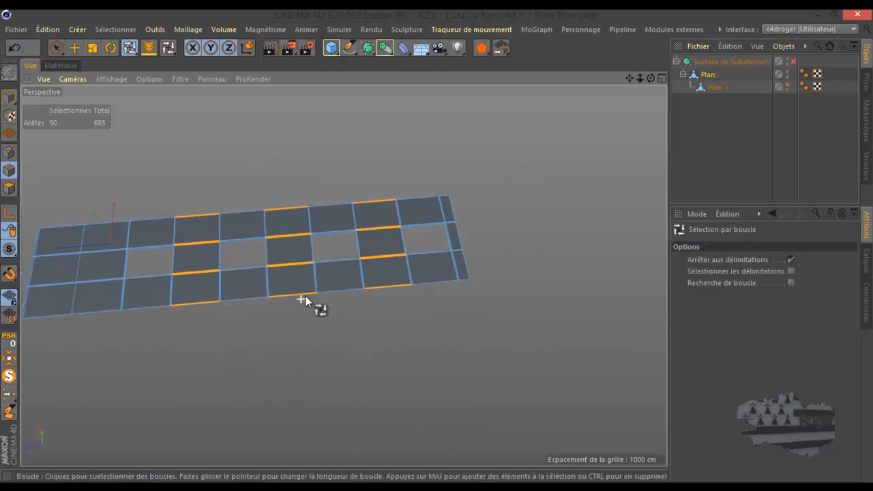
{"action": "scroll", "coordinate": [144, 300], "scroll_direction": "up", "scroll_amount": 8}
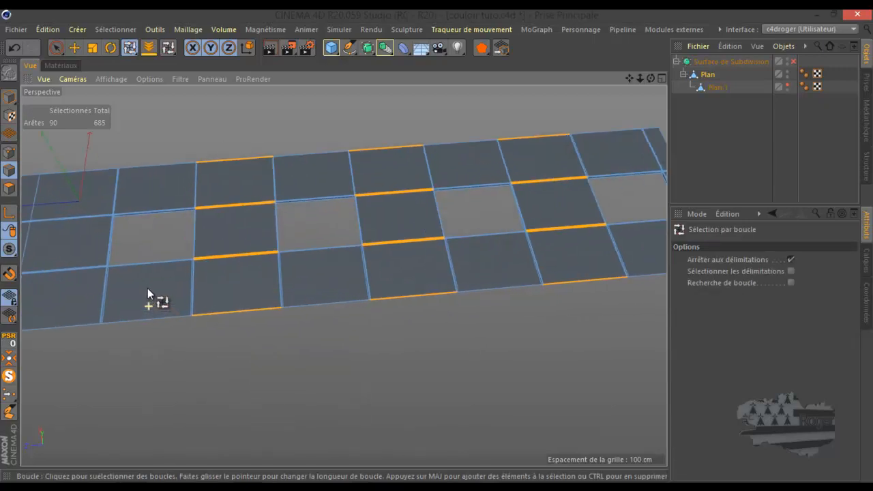
{"action": "scroll", "coordinate": [94, 279], "scroll_direction": "up", "scroll_amount": 8}
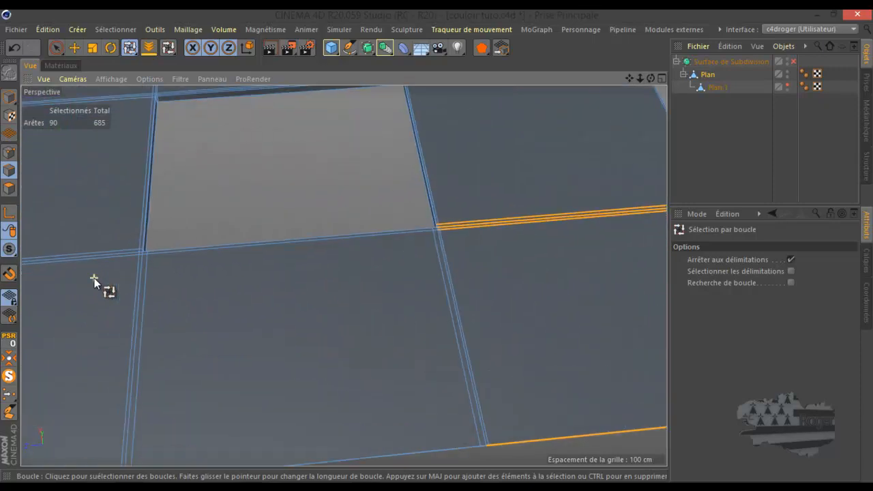
{"action": "left_click", "coordinate": [188, 278]}
{"action": "scroll", "coordinate": [108, 283], "scroll_direction": "down", "scroll_amount": 6}
{"action": "scroll", "coordinate": [107, 283], "scroll_direction": "down", "scroll_amount": 2}
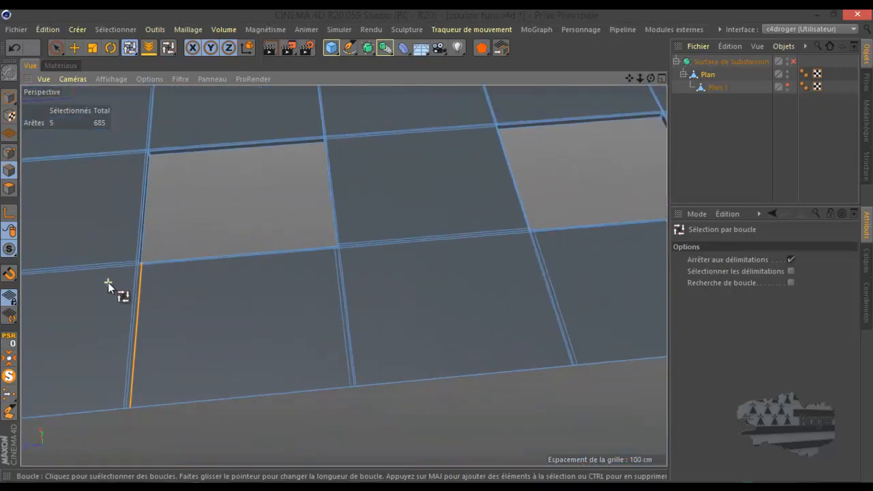
{"action": "left_click", "coordinate": [558, 287], "text": "shift"}
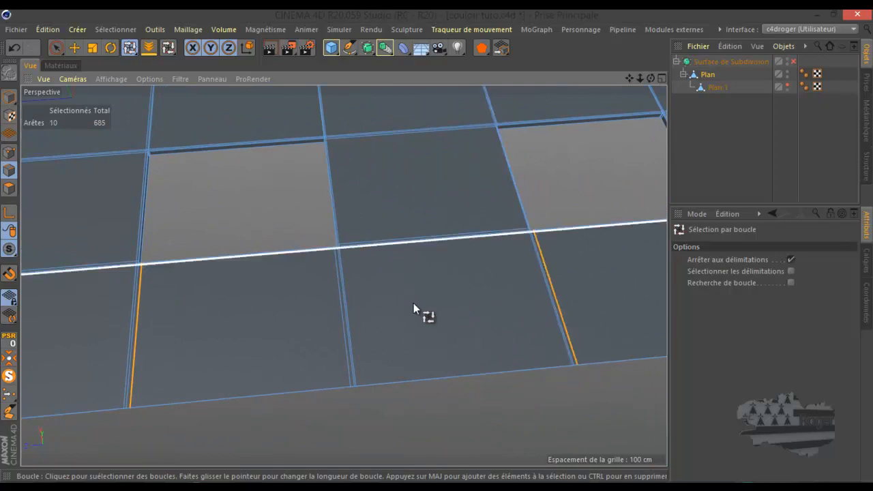
{"action": "scroll", "coordinate": [305, 309], "scroll_direction": "down", "scroll_amount": 4}
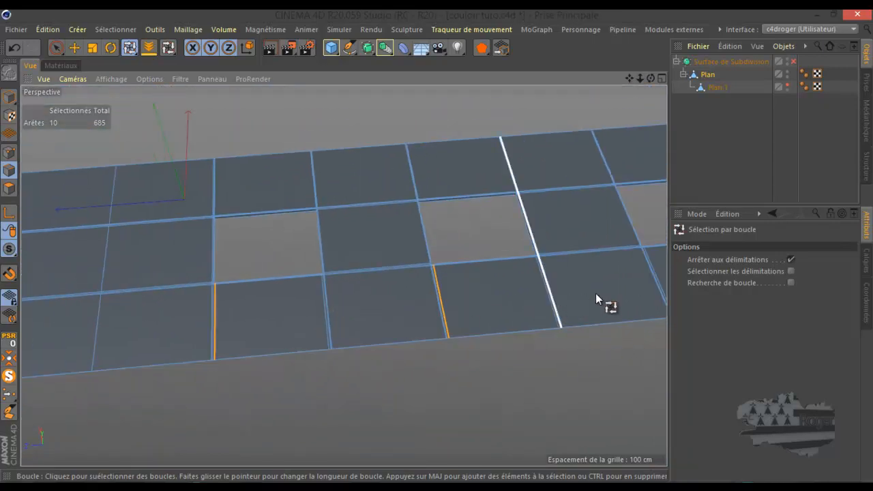
{"action": "left_click", "coordinate": [658, 271], "text": "shift"}
{"action": "mouse_move", "coordinate": [630, 79]}
{"action": "left_mouse_down"}
{"action": "mouse_move", "coordinate": [416, 248]}
{"action": "mouse_move", "coordinate": [437, 244]}
{"action": "mouse_move", "coordinate": [629, 91]}
{"action": "left_mouse_up"}
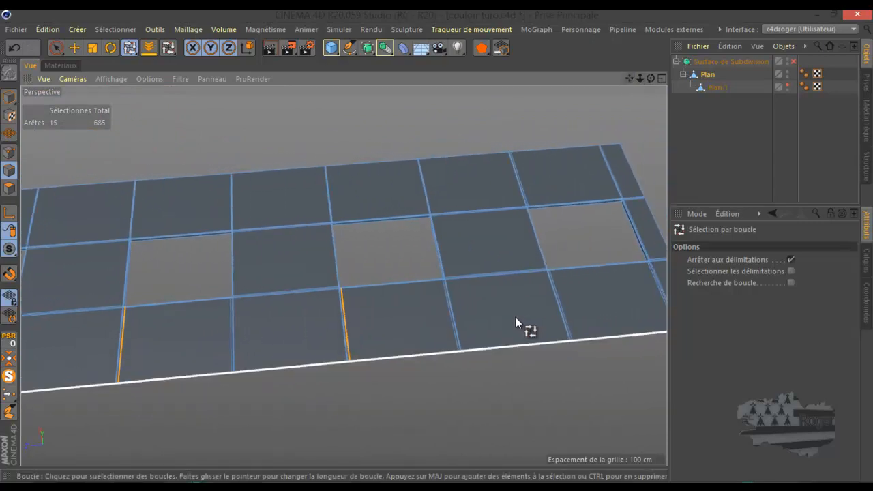
{"action": "left_click", "coordinate": [562, 301], "text": "shift"}
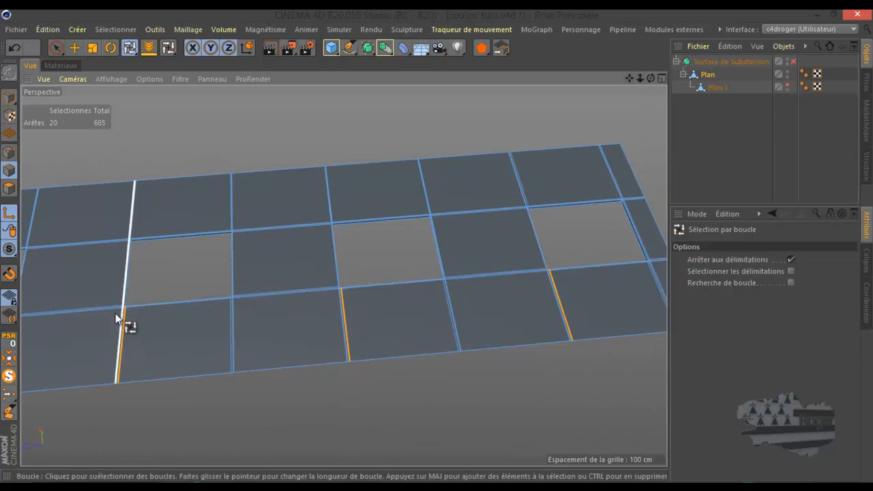
Step: Move the four selected loops slightly along Z toward the adjacent edges of the openings
{"action": "left_click", "coordinate": [74, 47]}
{"action": "scroll", "coordinate": [128, 309], "scroll_direction": "up", "scroll_amount": 5}
{"action": "scroll", "coordinate": [118, 307], "scroll_direction": "up", "scroll_amount": 6}
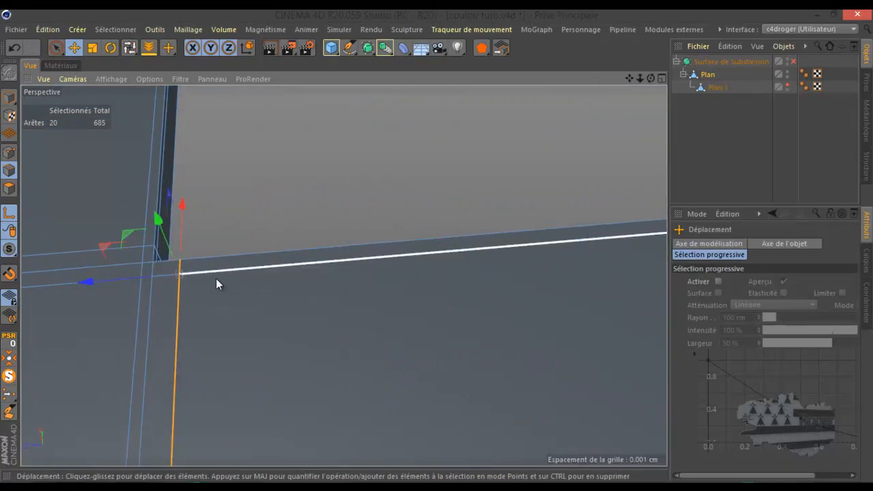
{"action": "left_click_drag", "start_coordinate": [87, 281], "coordinate": [71, 284]}
{"action": "scroll", "coordinate": [203, 277], "scroll_direction": "down", "scroll_amount": 10}
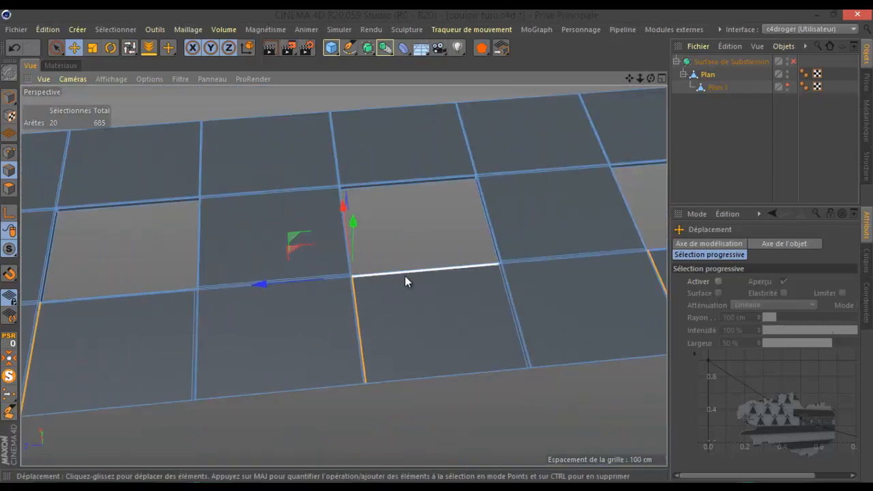
{"action": "scroll", "coordinate": [405, 277], "scroll_direction": "down", "scroll_amount": 3}
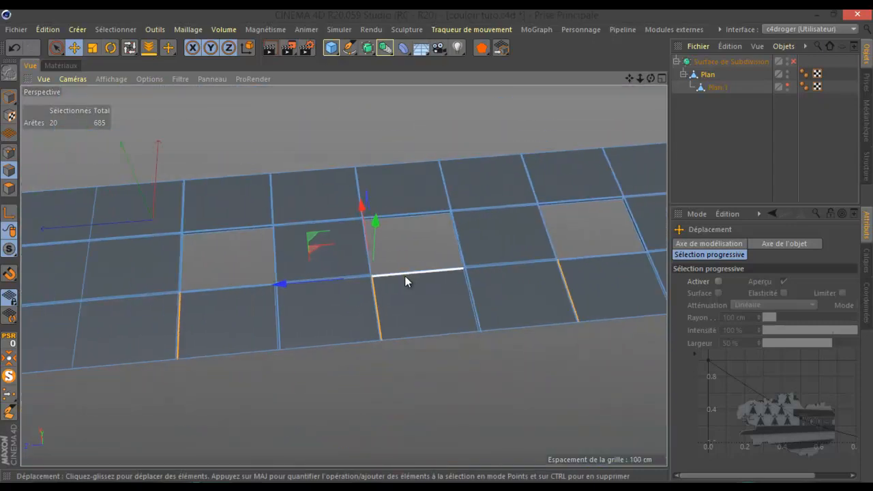
Step: Loop-select the matching inner edge loops in the near row at the opposite side of all four openings
{"action": "key", "text": "m"}
{"action": "key", "text": "l"}
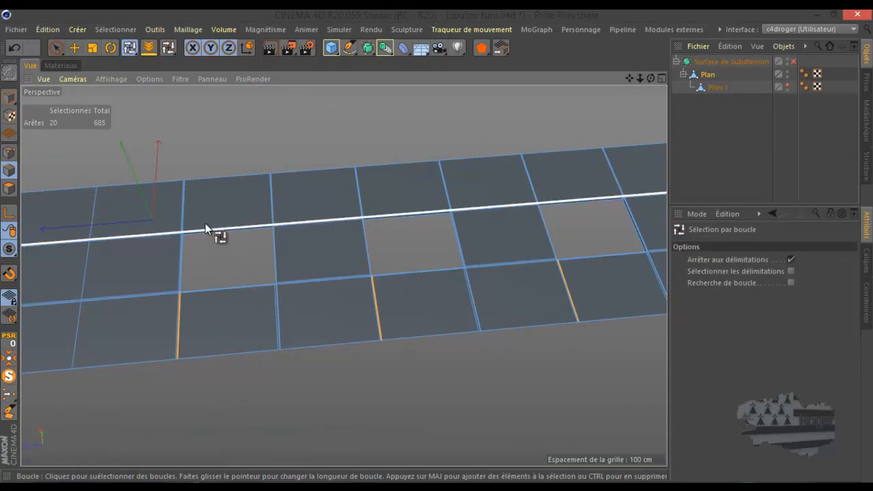
{"action": "left_click", "coordinate": [260, 319]}
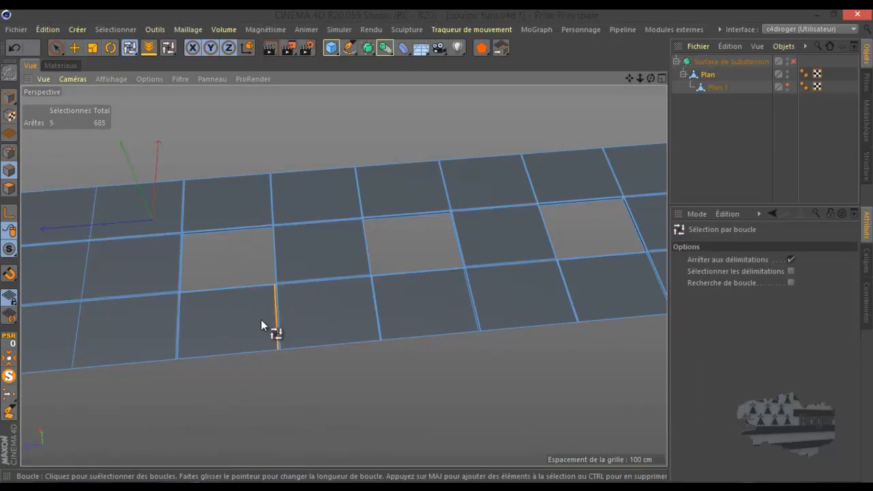
{"action": "left_click", "coordinate": [455, 293], "text": "shift"}
{"action": "left_click", "coordinate": [637, 284], "text": "shift"}
{"action": "scroll", "coordinate": [324, 286], "scroll_direction": "down", "scroll_amount": 4}
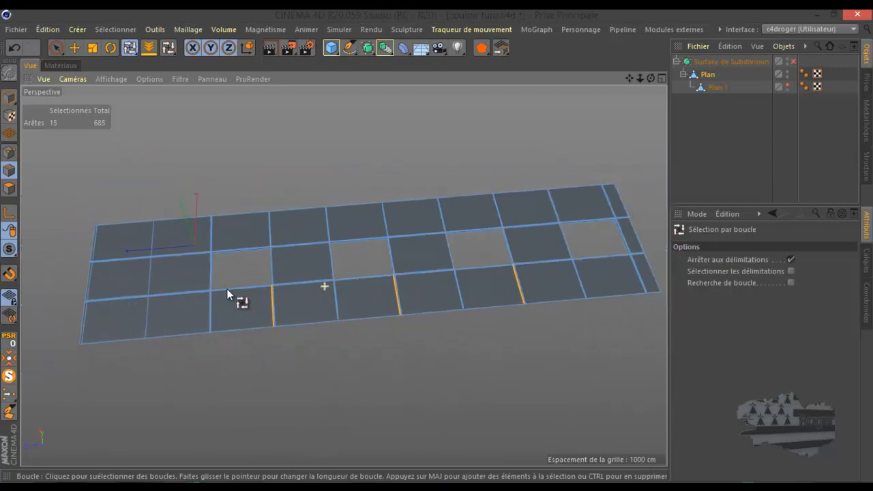
{"action": "left_click", "coordinate": [627, 278], "text": "shift"}
Step: Move the selected loops slightly along Z toward the adjacent edges of the openings, and switch on the Subdivision Surface
{"action": "left_click", "coordinate": [74, 47]}
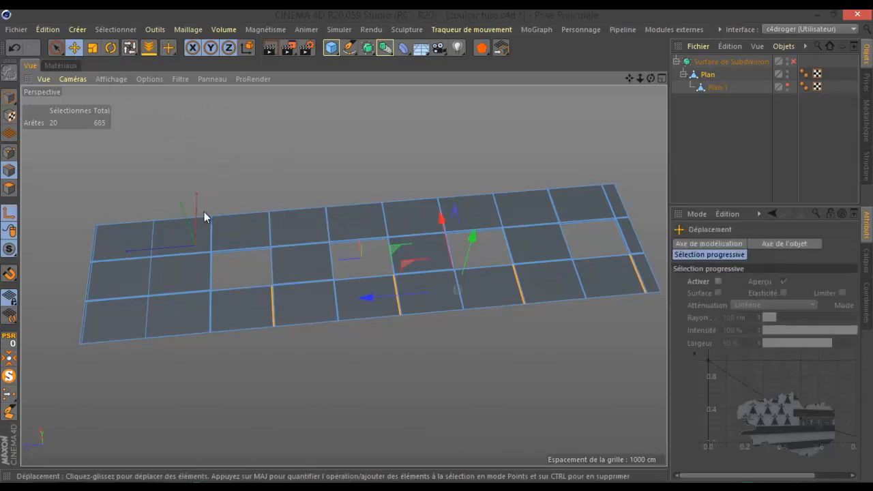
{"action": "scroll", "coordinate": [266, 290], "scroll_direction": "up", "scroll_amount": 10}
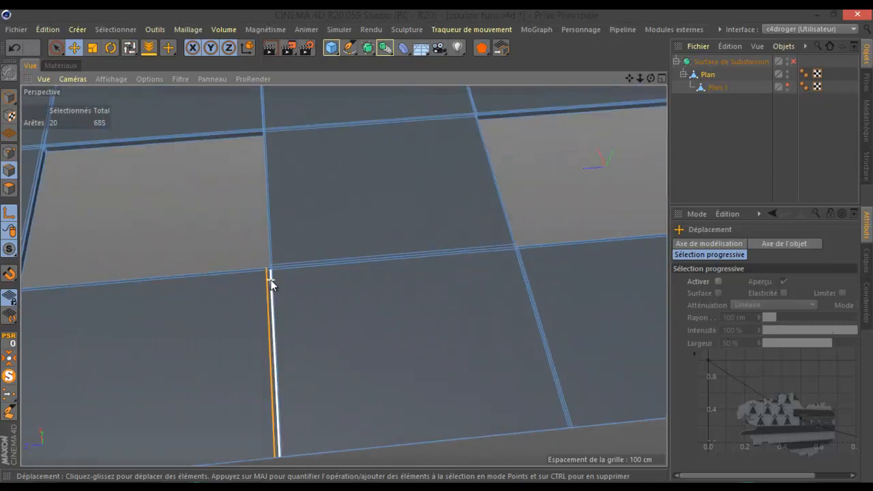
{"action": "scroll", "coordinate": [271, 283], "scroll_direction": "up", "scroll_amount": 4}
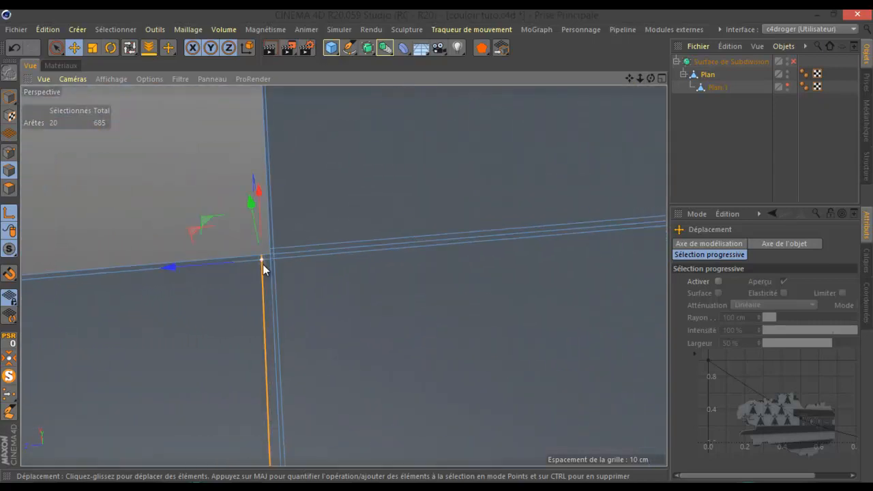
{"action": "left_click_drag", "start_coordinate": [172, 272], "coordinate": [176, 272]}
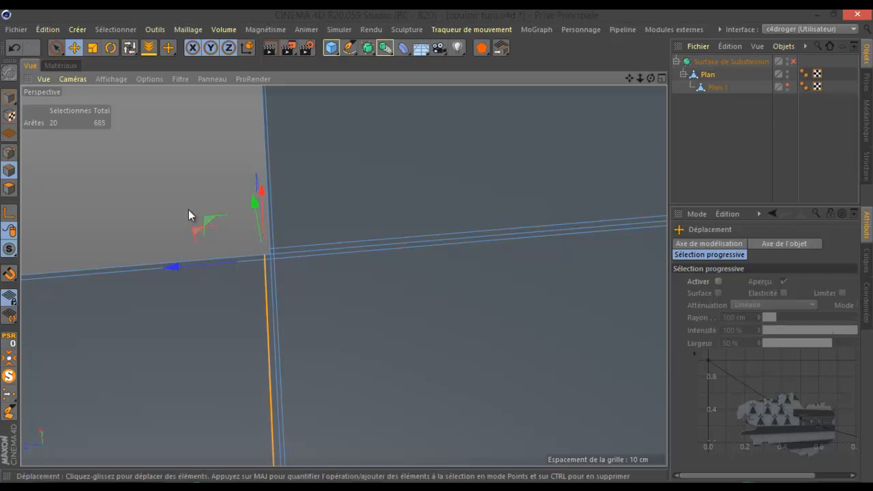
{"action": "scroll", "coordinate": [188, 210], "scroll_direction": "down", "scroll_amount": 6}
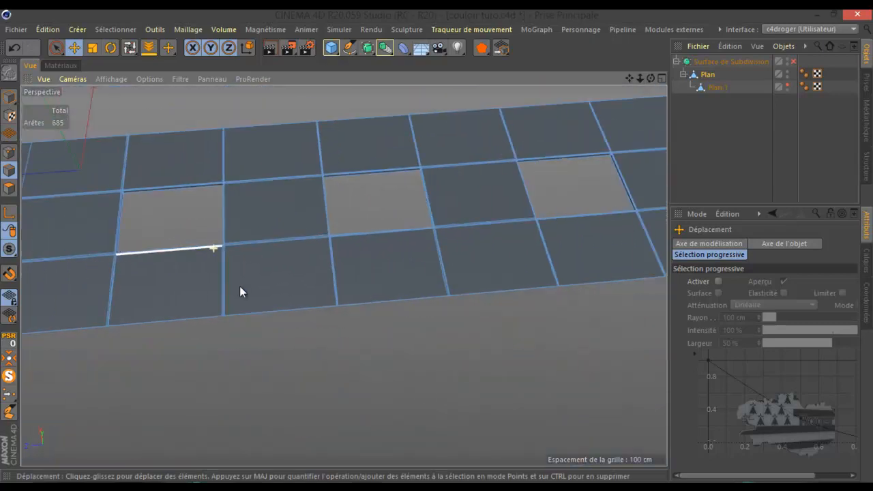
{"action": "scroll", "coordinate": [230, 272], "scroll_direction": "down", "scroll_amount": 5}
{"action": "left_click", "coordinate": [792, 62]}
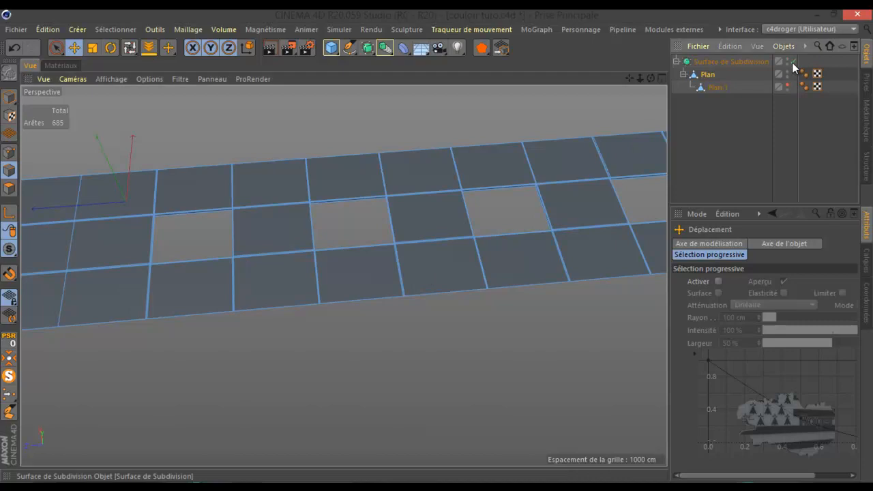
{"action": "left_click", "coordinate": [331, 47]}
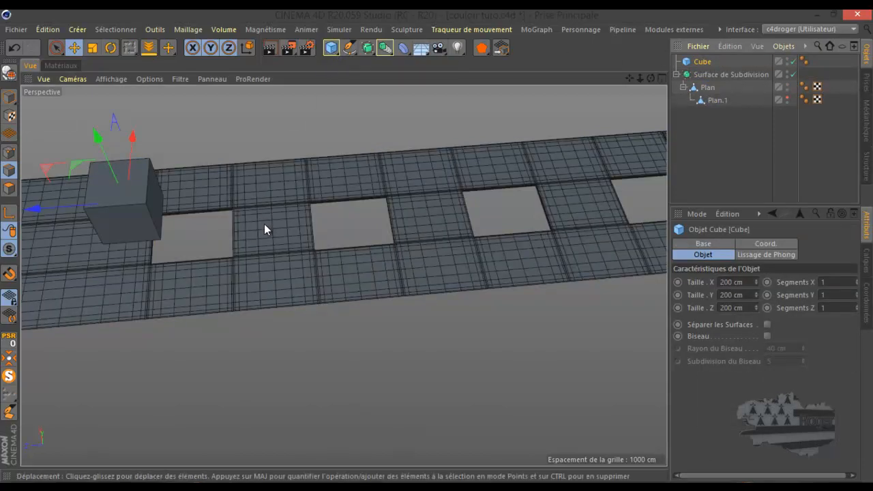
{"action": "scroll", "coordinate": [266, 222], "scroll_direction": "up", "scroll_amount": 4}
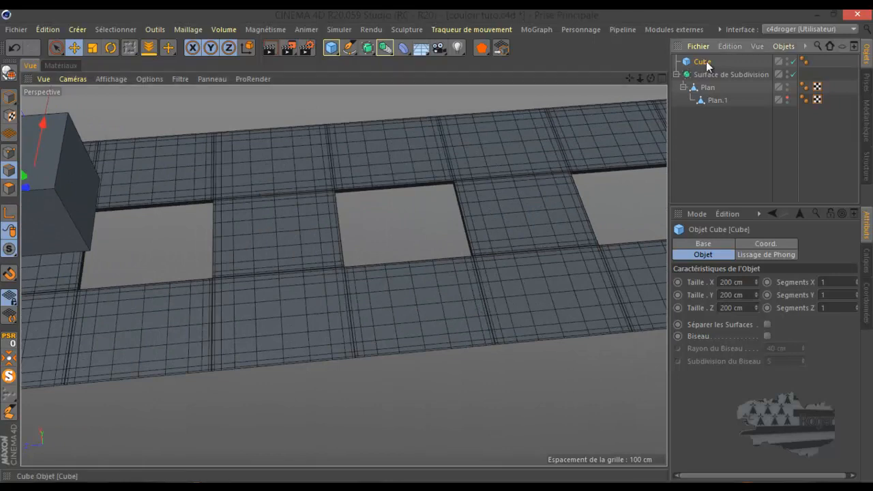
{"action": "key", "text": "Delete"}
Step: Render the current view to check the smoothed floor openings
{"action": "left_click", "coordinate": [266, 50]}
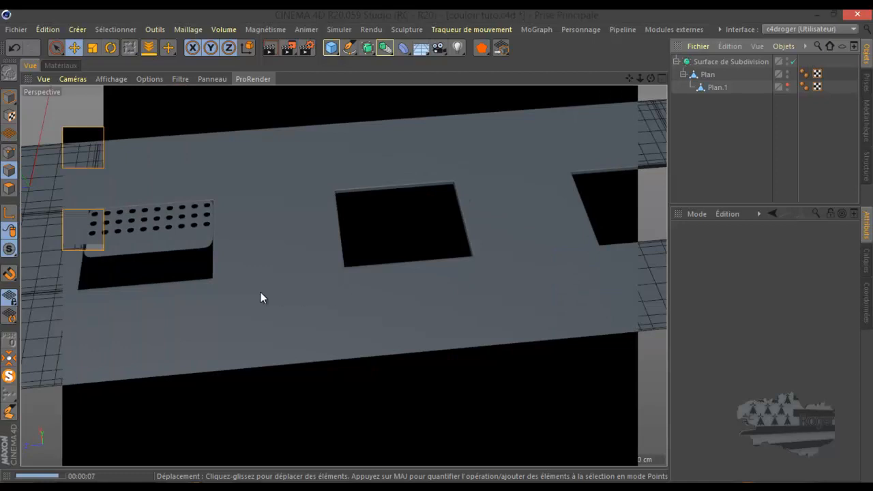
Step: Make Plan.1 visible in the viewport and switch off the Subdivision Surface
{"action": "left_click", "coordinate": [718, 87]}
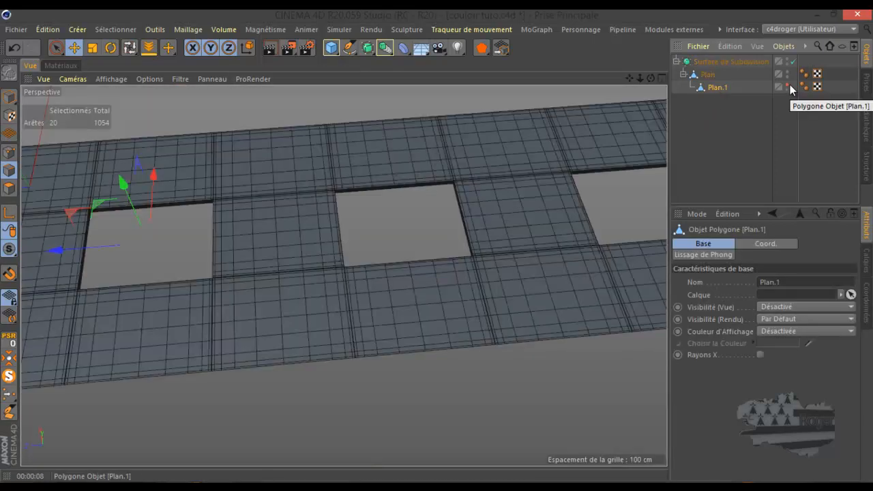
{"action": "left_click", "coordinate": [789, 84]}
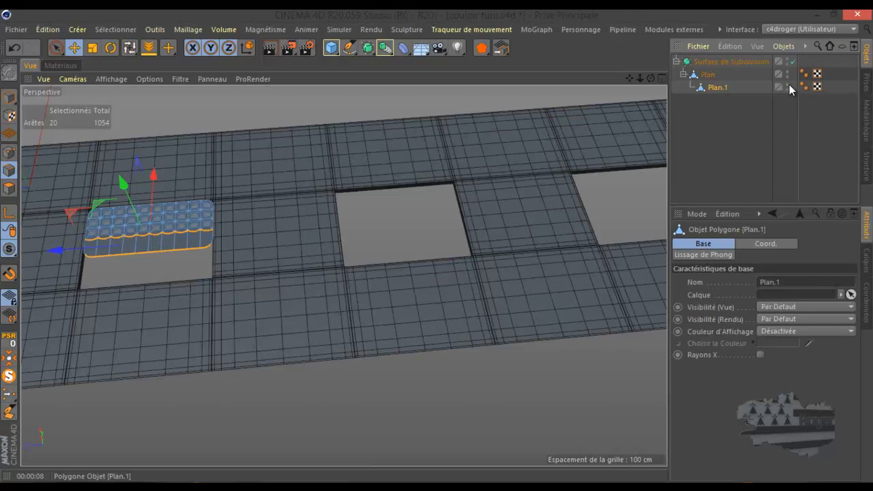
{"action": "left_click", "coordinate": [793, 61]}
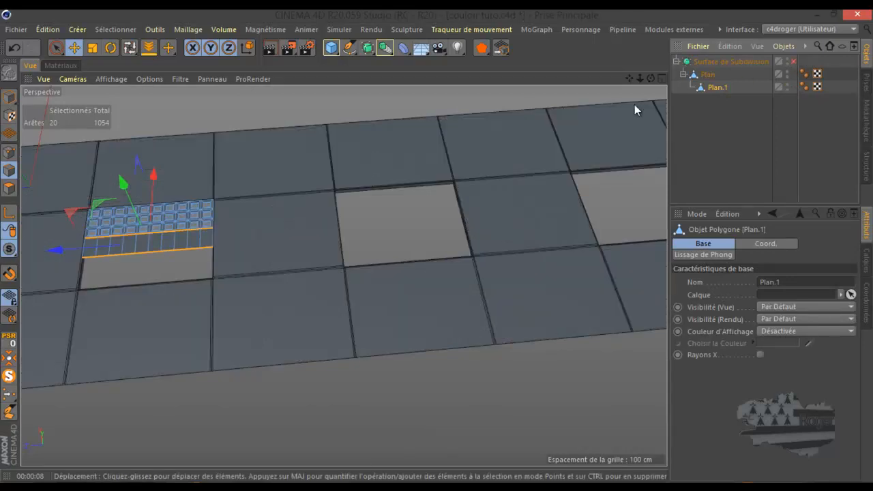
Step: Examine the perforated grid of Plan.1 and its border where it meets the surrounding floor
{"action": "scroll", "coordinate": [554, 145], "scroll_direction": "up", "scroll_amount": 1}
{"action": "scroll", "coordinate": [600, 141], "scroll_direction": "down", "scroll_amount": 5}
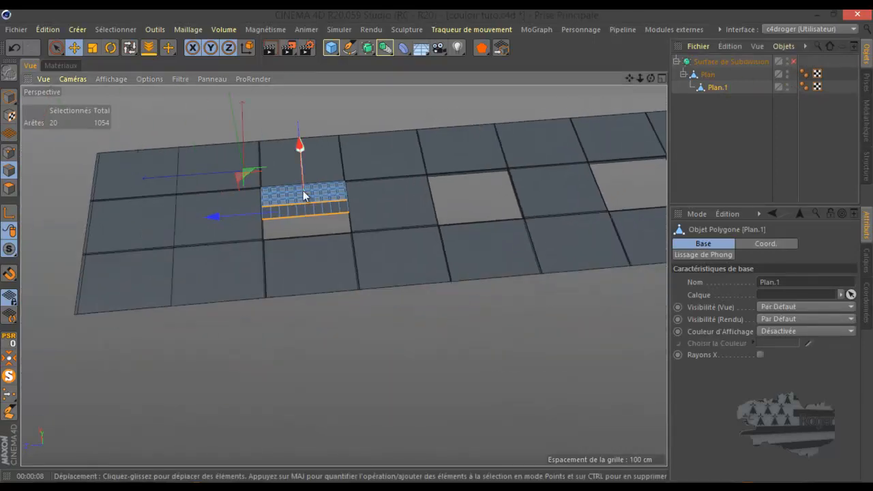
{"action": "scroll", "coordinate": [278, 190], "scroll_direction": "up", "scroll_amount": 3}
{"action": "scroll", "coordinate": [279, 194], "scroll_direction": "up", "scroll_amount": 5}
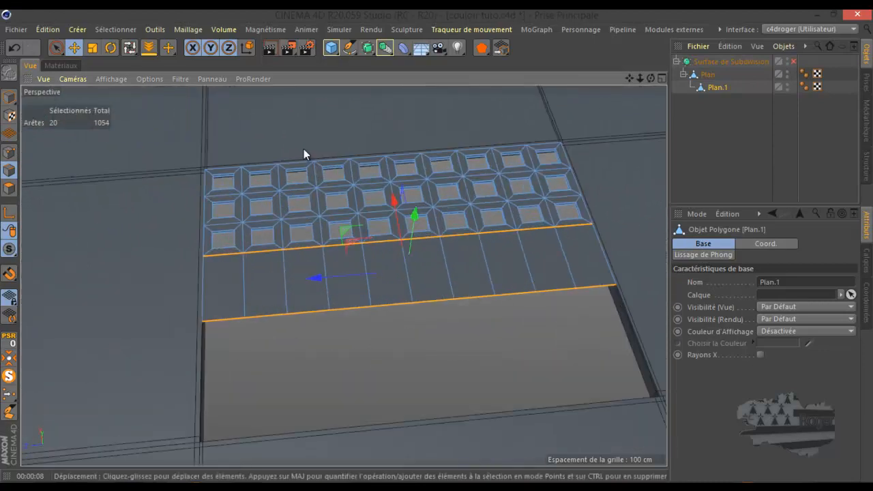
{"action": "scroll", "coordinate": [303, 149], "scroll_direction": "up", "scroll_amount": 2}
{"action": "scroll", "coordinate": [304, 149], "scroll_direction": "up", "scroll_amount": 6}
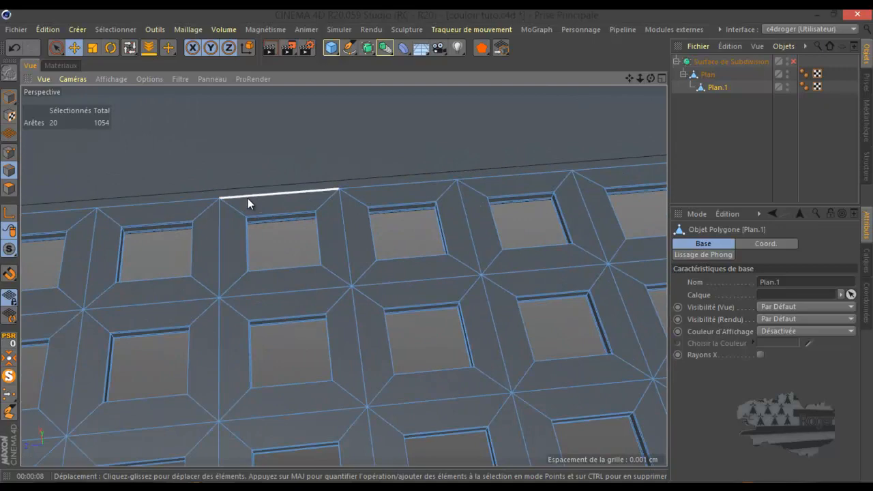
{"action": "scroll", "coordinate": [335, 159], "scroll_direction": "down", "scroll_amount": 6}
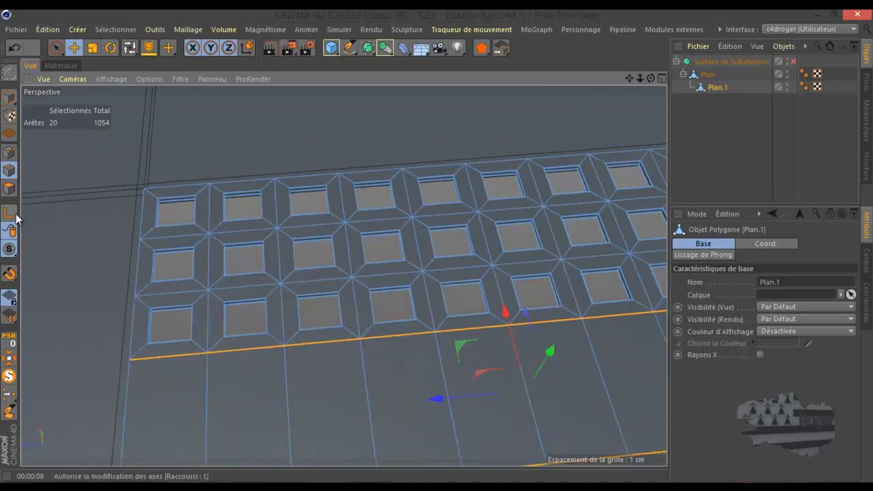
Step: Use Path Selection to select the first eight edges of Plan.1's long perforated border beside the surrounding floor
{"action": "left_click", "coordinate": [128, 32]}
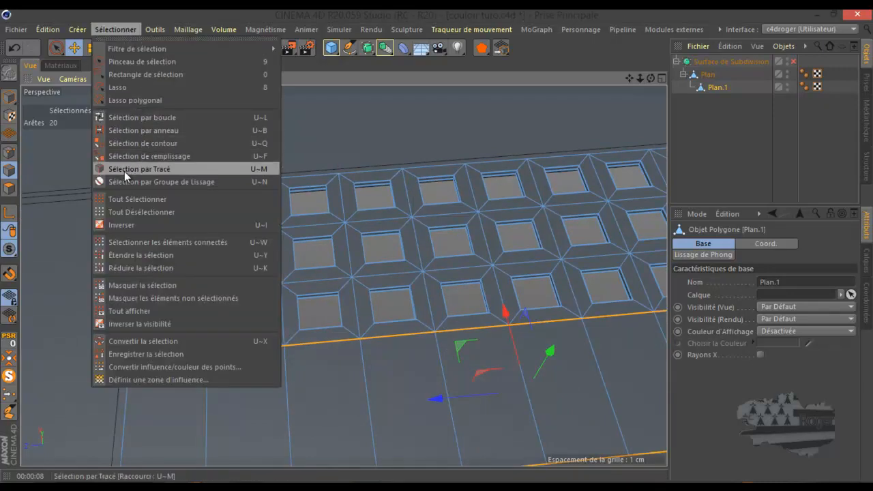
{"action": "left_click", "coordinate": [125, 171]}
{"action": "mouse_move", "coordinate": [134, 183]}
{"action": "left_mouse_down"}
{"action": "mouse_move", "coordinate": [261, 165]}
{"action": "mouse_move", "coordinate": [671, 142]}
{"action": "left_mouse_up"}
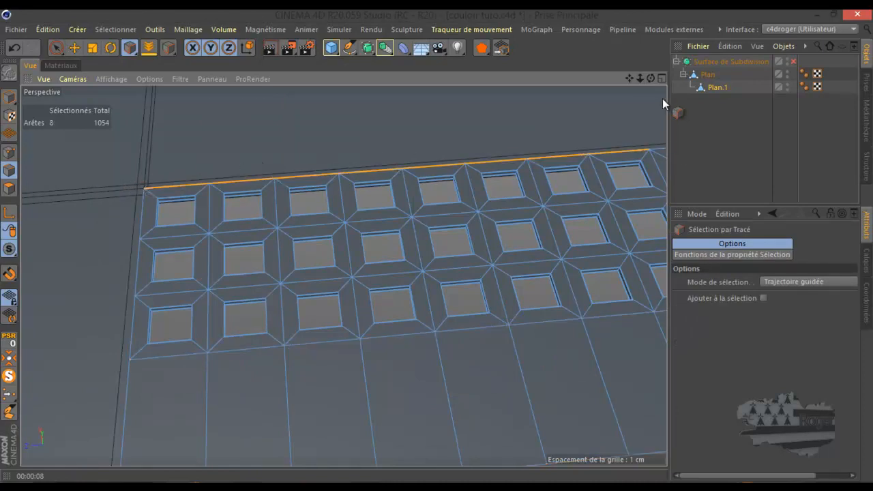
Step: Try to path-select the last two edges of that long border separately, and undo the attempt
{"action": "left_click_drag", "start_coordinate": [628, 77], "coordinate": [380, 168]}
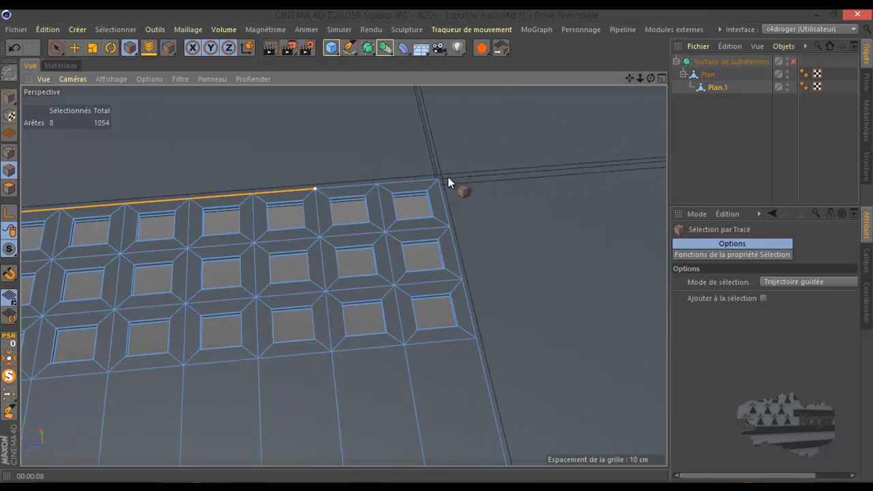
{"action": "left_click_drag", "start_coordinate": [317, 188], "coordinate": [447, 177]}
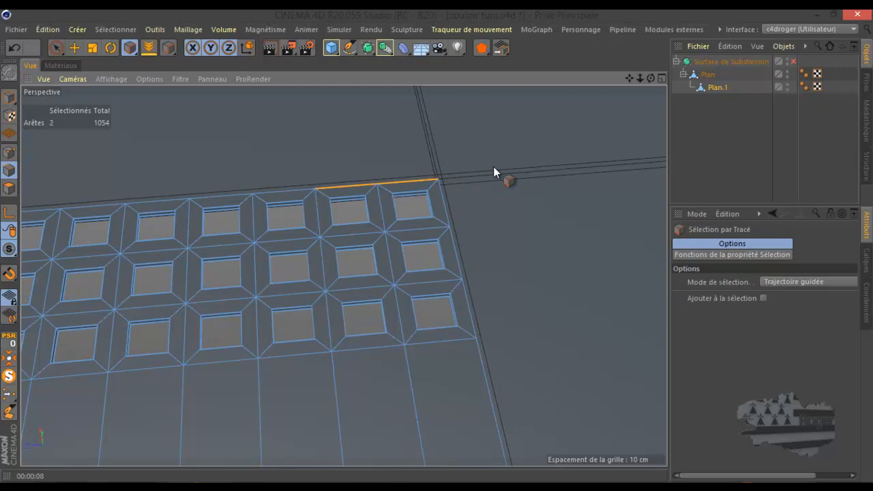
{"action": "scroll", "coordinate": [494, 172], "scroll_direction": "down", "scroll_amount": 3}
{"action": "left_click", "coordinate": [13, 49]}
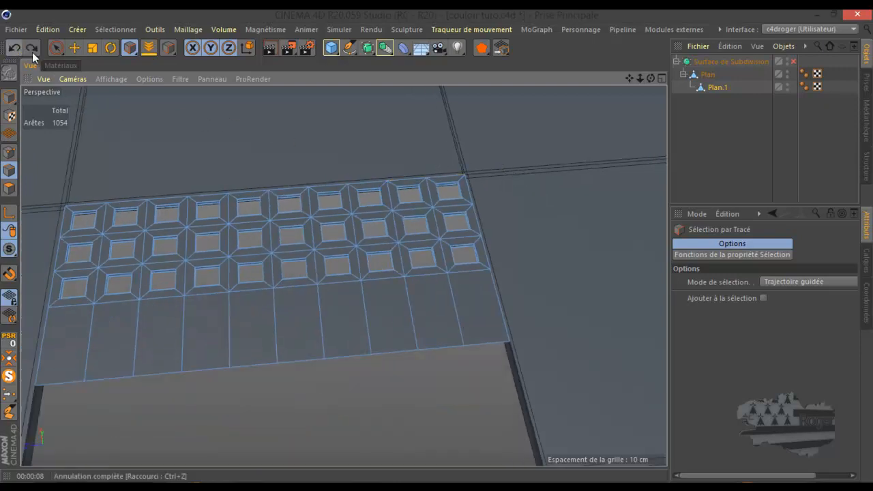
{"action": "left_click", "coordinate": [14, 49]}
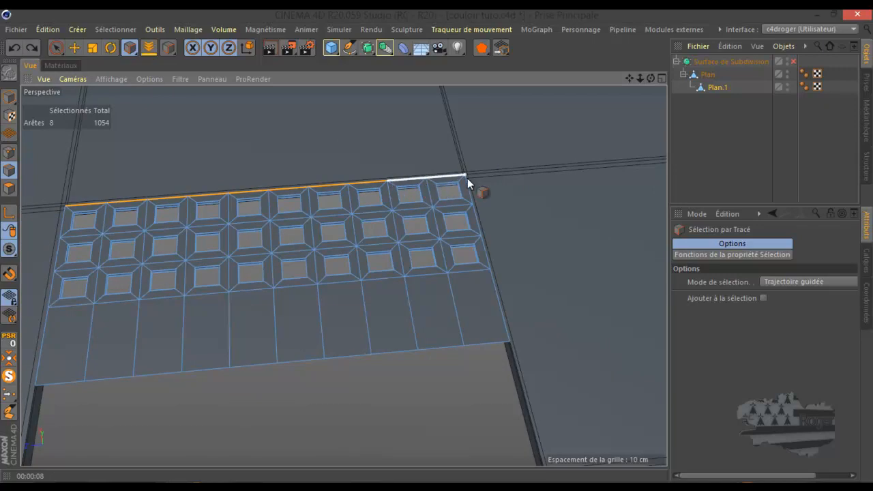
Step: Extend the path selection along the long perforated border to its far corner, covering all ten edges
{"action": "left_click_drag", "start_coordinate": [470, 178], "coordinate": [477, 171]}
{"action": "scroll", "coordinate": [473, 180], "scroll_direction": "up", "scroll_amount": 4}
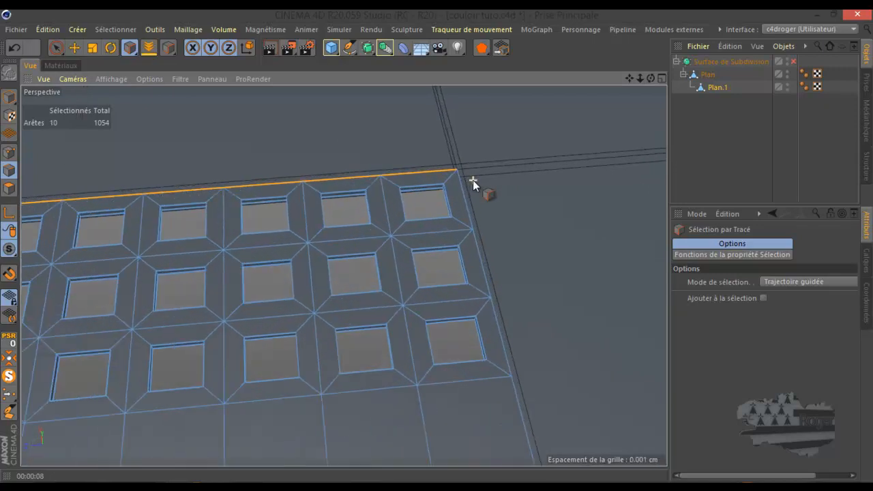
{"action": "scroll", "coordinate": [444, 157], "scroll_direction": "up", "scroll_amount": 8}
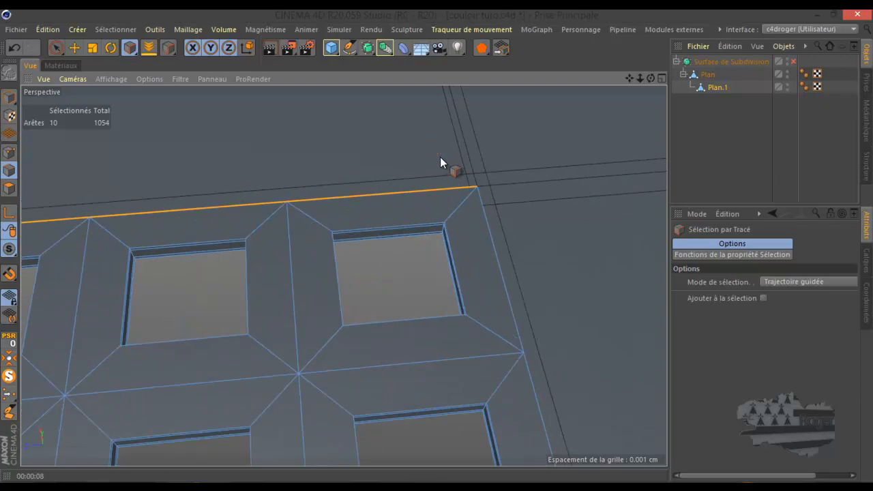
{"action": "scroll", "coordinate": [440, 161], "scroll_direction": "up", "scroll_amount": 2}
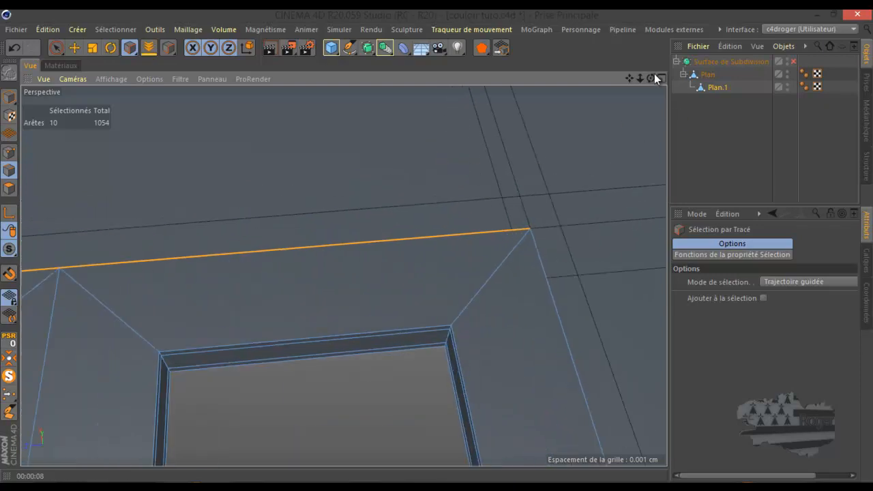
Step: Move the selected border edges about 0.041 cm along X, inward from the surrounding floor
{"action": "mouse_move", "coordinate": [437, 249]}
{"action": "left_mouse_down", "text": "alt"}
{"action": "mouse_move", "coordinate": [389, 244]}
{"action": "mouse_move", "coordinate": [427, 247]}
{"action": "mouse_move", "coordinate": [434, 240]}
{"action": "mouse_move", "coordinate": [437, 249]}
{"action": "left_mouse_up", "text": "alt"}
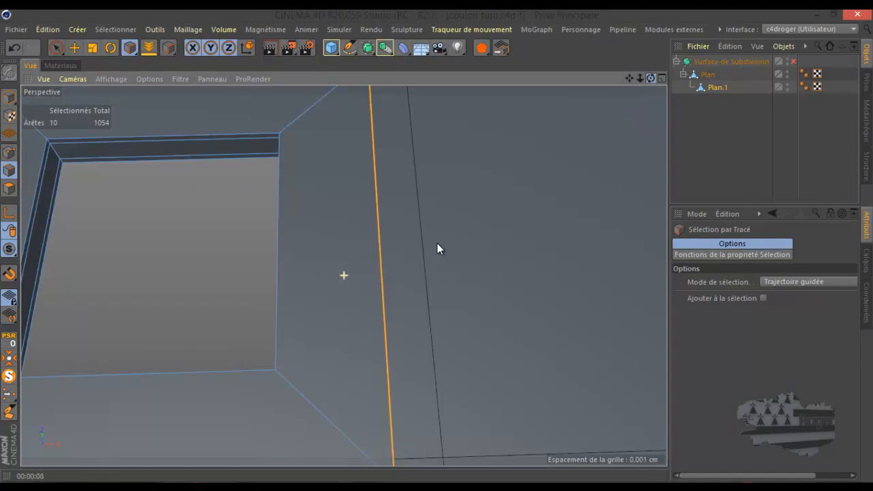
{"action": "left_click_drag", "start_coordinate": [295, 366], "coordinate": [658, 75]}
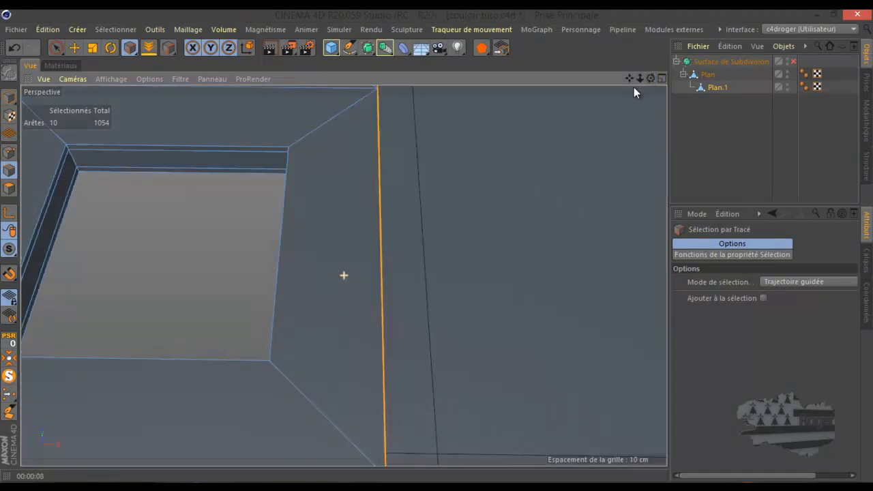
{"action": "scroll", "coordinate": [569, 128], "scroll_direction": "down", "scroll_amount": 2}
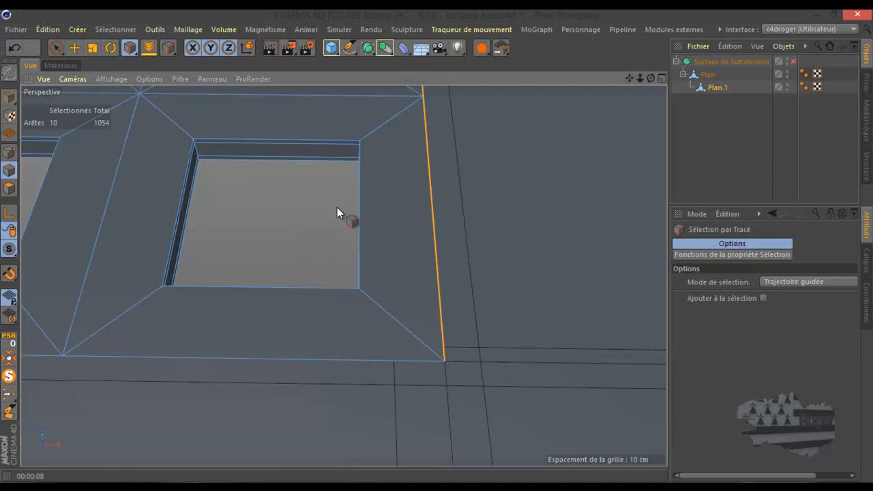
{"action": "scroll", "coordinate": [337, 207], "scroll_direction": "up", "scroll_amount": 10}
{"action": "scroll", "coordinate": [337, 218], "scroll_direction": "down", "scroll_amount": 8}
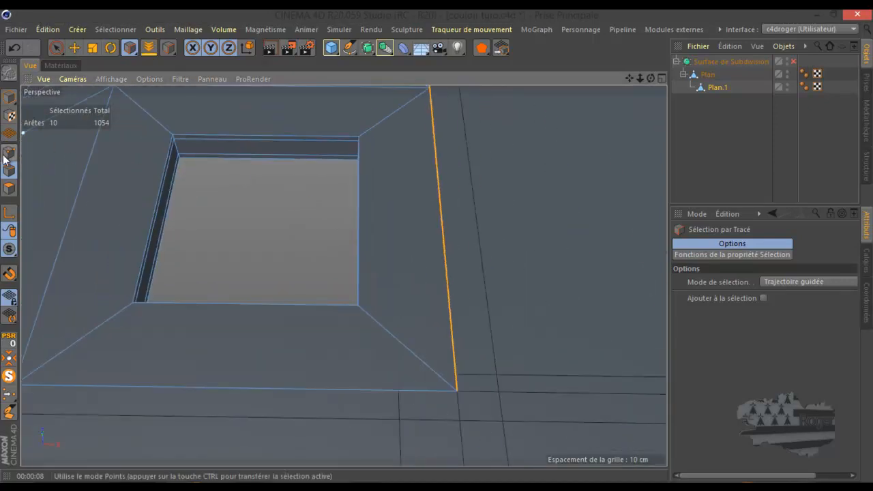
{"action": "left_click", "coordinate": [73, 48]}
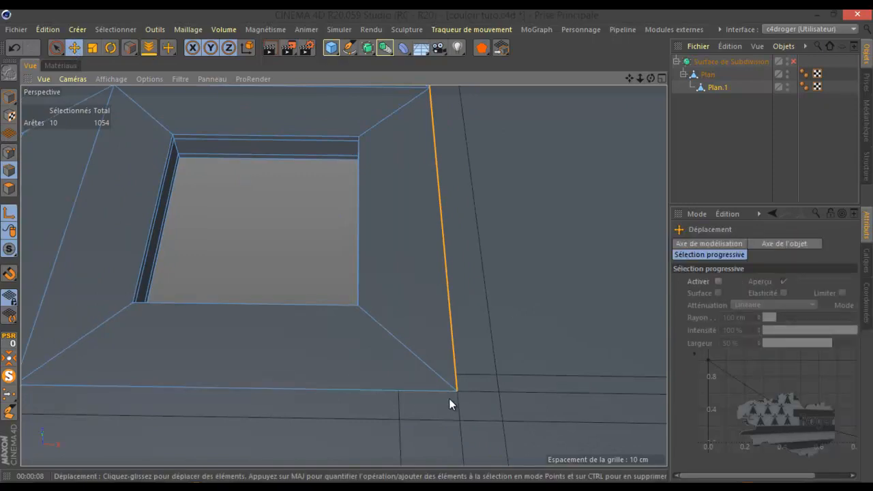
{"action": "scroll", "coordinate": [459, 399], "scroll_direction": "up", "scroll_amount": 5}
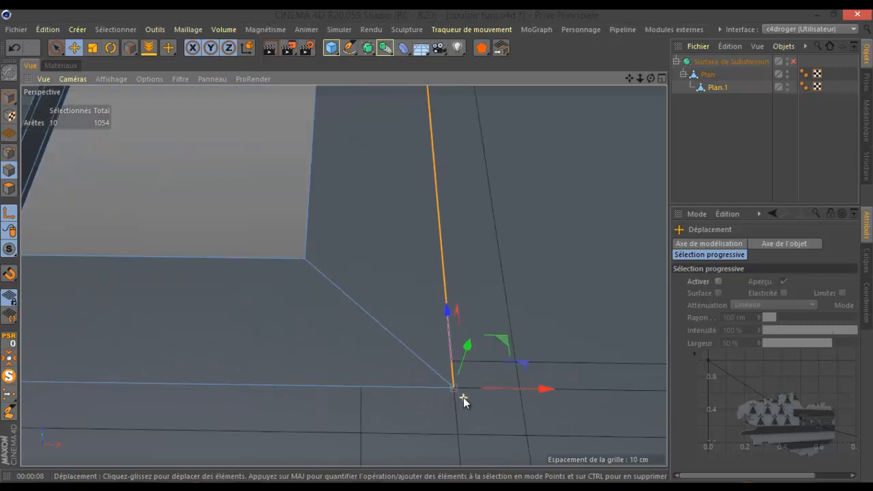
{"action": "scroll", "coordinate": [463, 397], "scroll_direction": "up", "scroll_amount": 3}
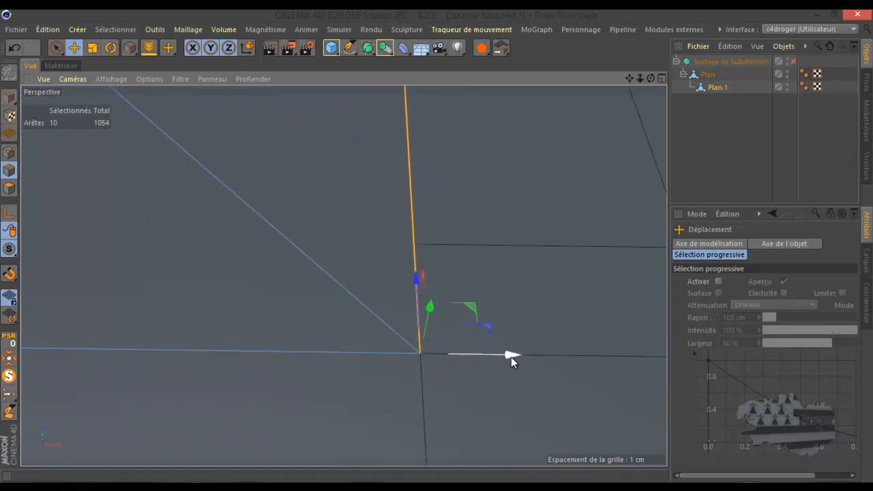
{"action": "left_click_drag", "start_coordinate": [510, 357], "coordinate": [506, 357]}
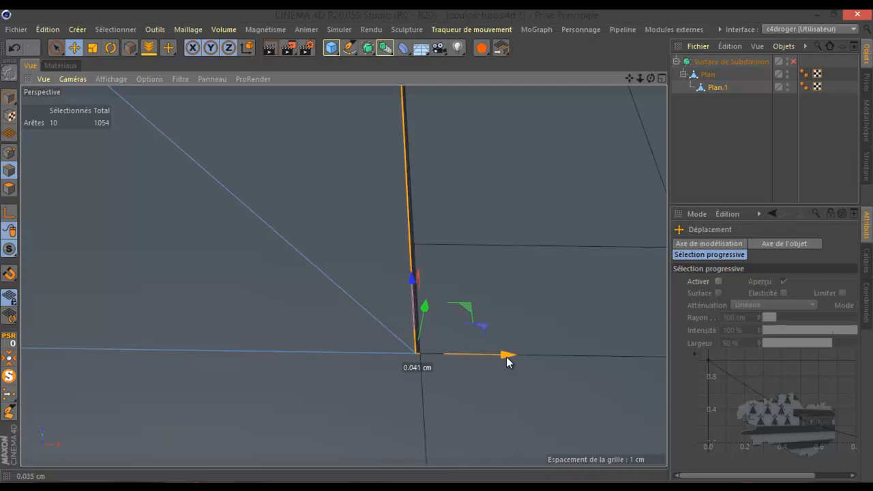
Step: Extrude the selected border edges about 0.039 cm along X, back to the surrounding floor's edge
{"action": "scroll", "coordinate": [436, 343], "scroll_direction": "up", "scroll_amount": 5}
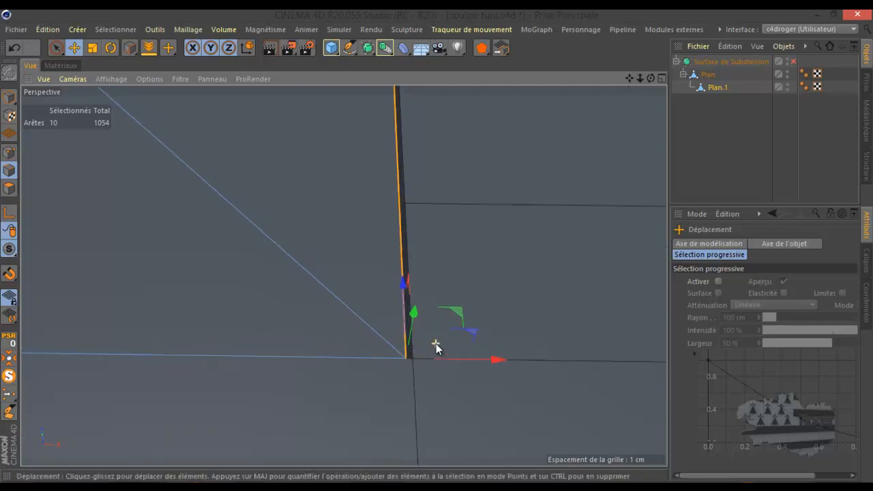
{"action": "scroll", "coordinate": [428, 362], "scroll_direction": "up", "scroll_amount": 3}
{"action": "scroll", "coordinate": [426, 364], "scroll_direction": "down", "scroll_amount": 1}
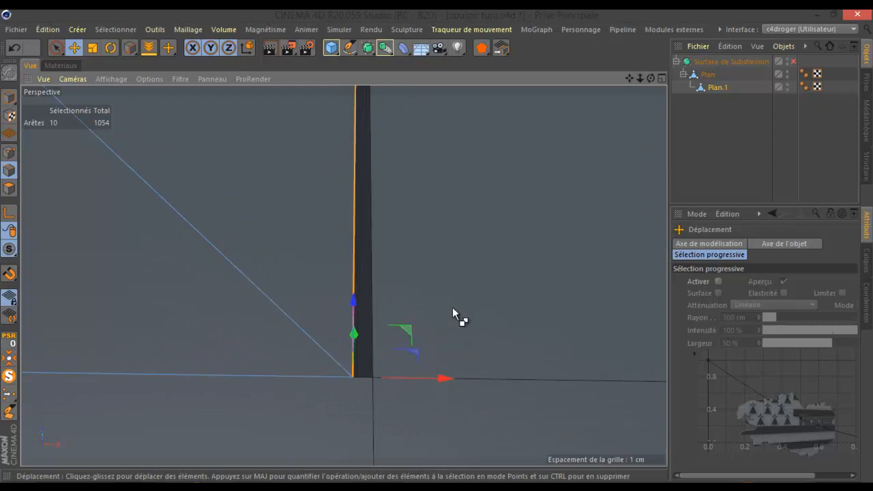
{"action": "left_click_drag", "start_coordinate": [442, 380], "coordinate": [457, 394], "text": "ctrl"}
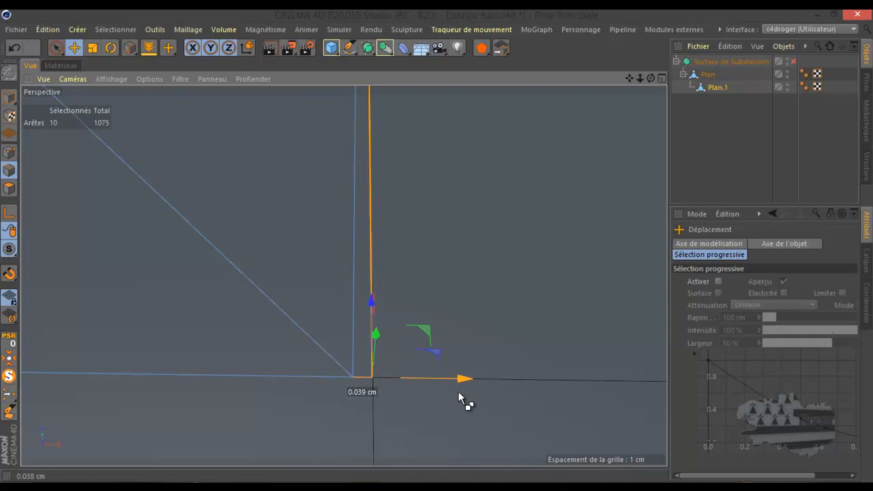
{"action": "left_click_drag", "start_coordinate": [459, 391], "coordinate": [545, 381]}
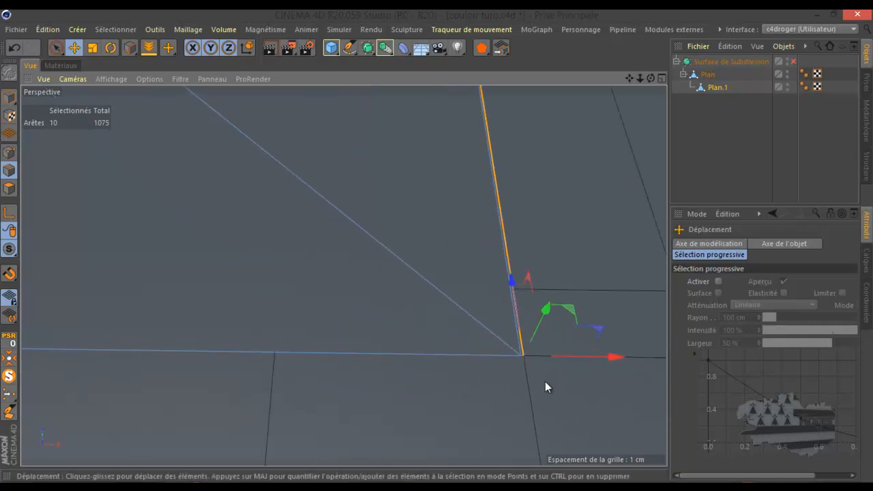
{"action": "scroll", "coordinate": [427, 412], "scroll_direction": "down", "scroll_amount": 2}
{"action": "scroll", "coordinate": [426, 412], "scroll_direction": "down", "scroll_amount": 1}
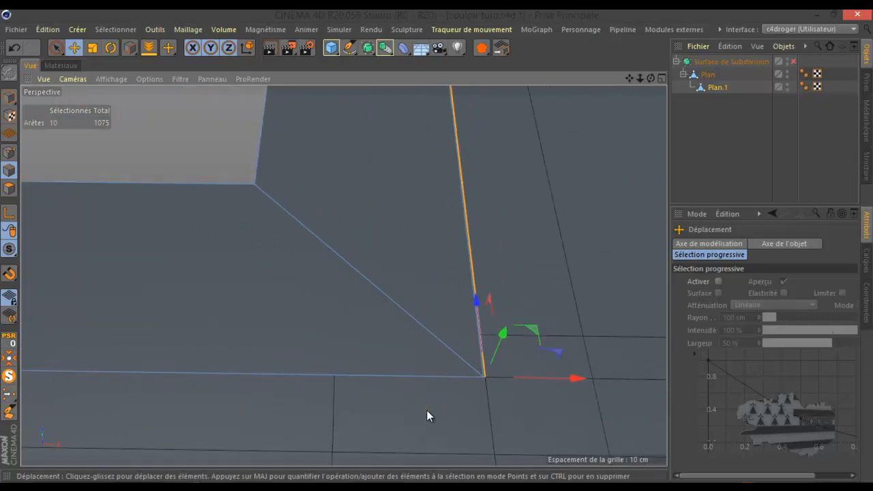
Step: Try to select a short border of Plan.1 with Loop Selection, toggling its boundary options
{"action": "key", "text": "u"}
{"action": "key", "text": "l"}
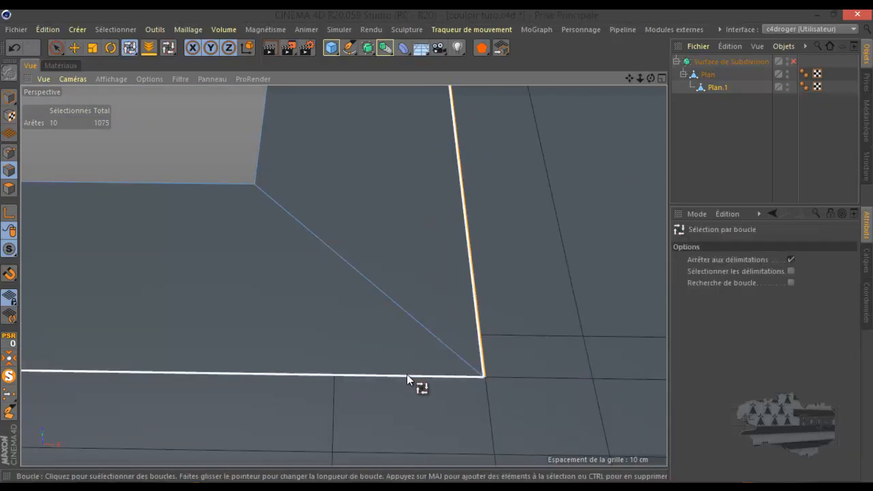
{"action": "left_click", "coordinate": [790, 259]}
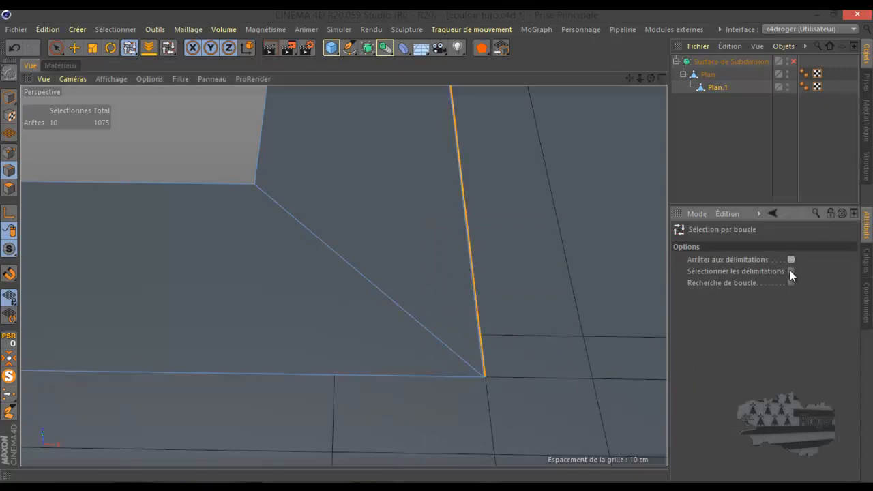
{"action": "left_click", "coordinate": [791, 271]}
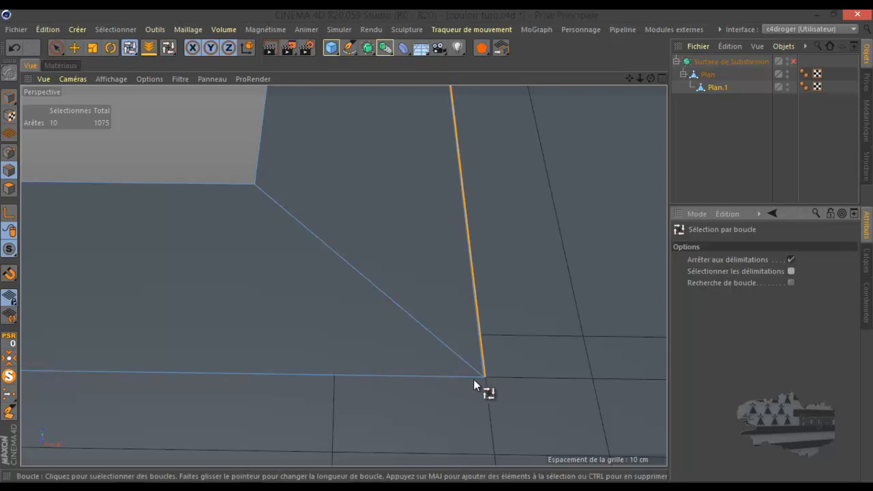
{"action": "left_click", "coordinate": [416, 372]}
{"action": "scroll", "coordinate": [498, 382], "scroll_direction": "up", "scroll_amount": 3}
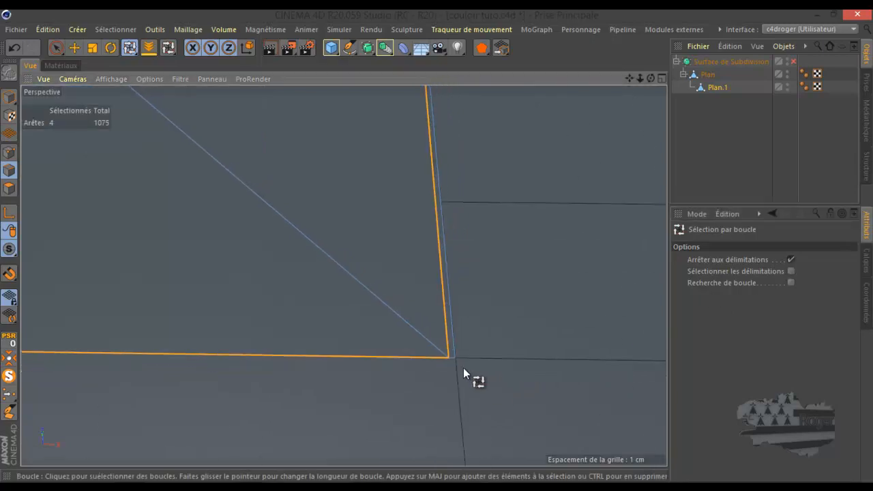
{"action": "scroll", "coordinate": [469, 365], "scroll_direction": "down", "scroll_amount": 3}
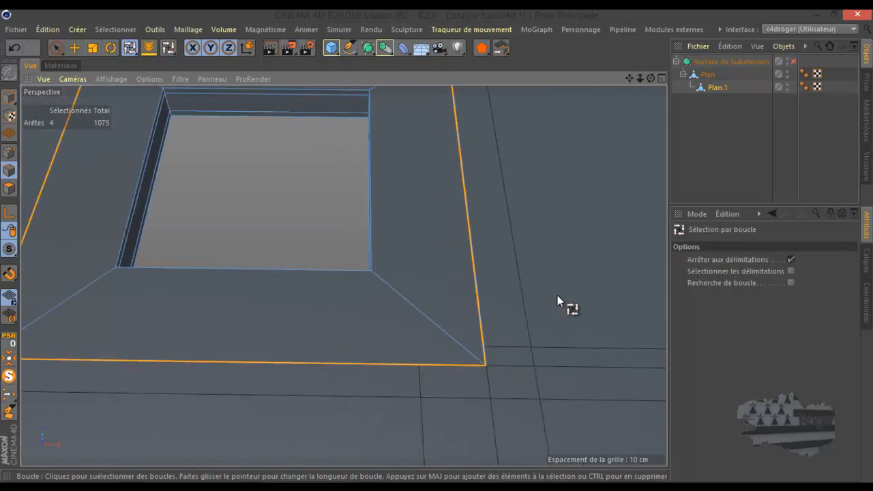
Step: Use Path Selection to select all five edges along Plan.1's short border, from the solid strip's outer corner to the perforated corner
{"action": "left_click", "coordinate": [167, 48]}
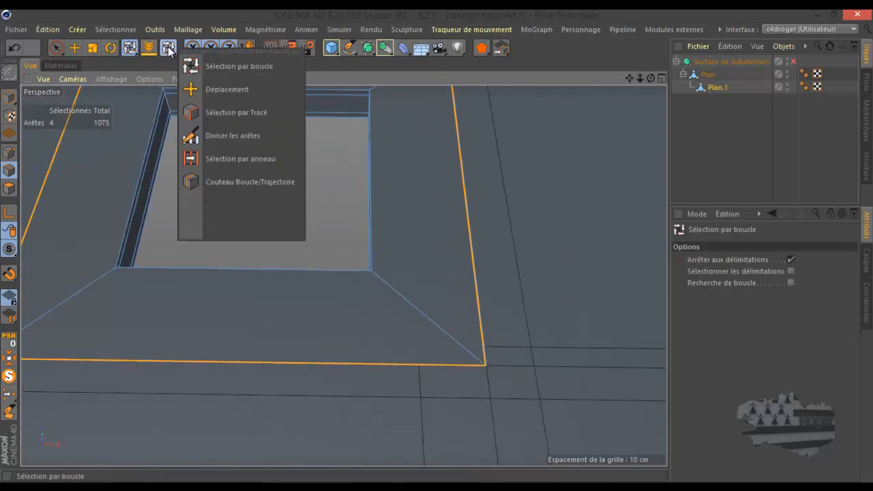
{"action": "left_click", "coordinate": [229, 112]}
{"action": "scroll", "coordinate": [370, 373], "scroll_direction": "down", "scroll_amount": 3}
{"action": "scroll", "coordinate": [369, 373], "scroll_direction": "down", "scroll_amount": 4}
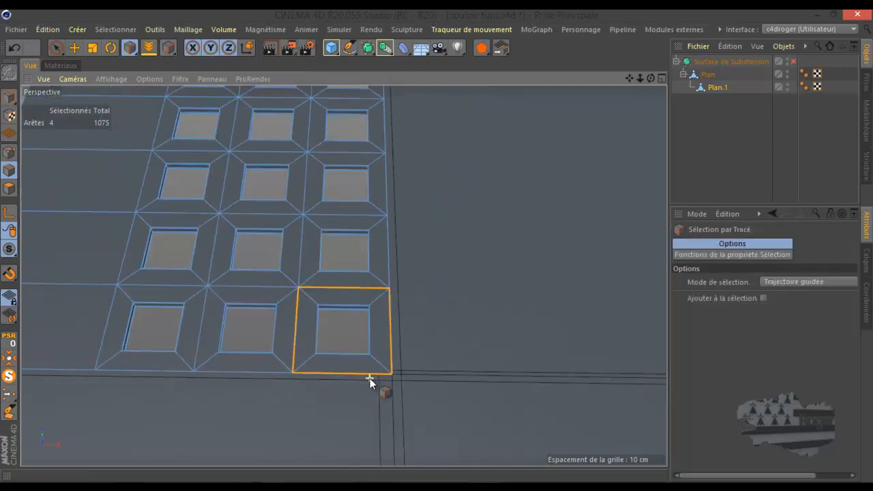
{"action": "scroll", "coordinate": [85, 377], "scroll_direction": "down", "scroll_amount": 5}
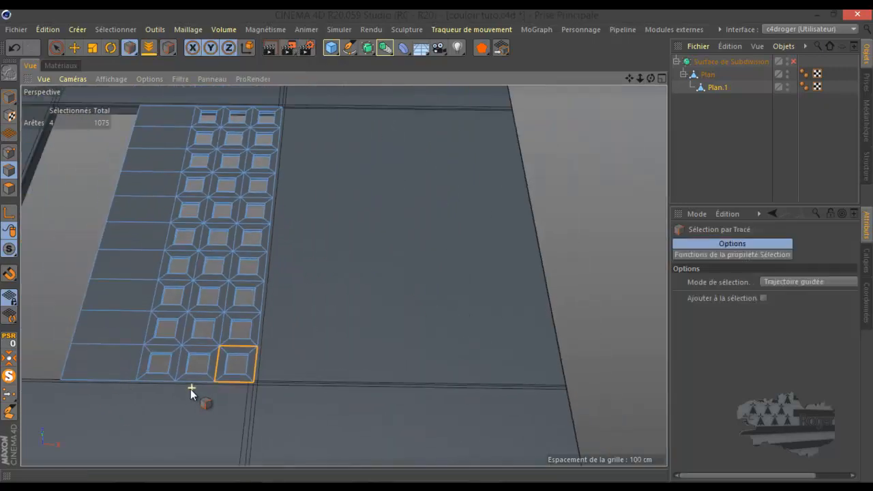
{"action": "left_click_drag", "start_coordinate": [61, 391], "coordinate": [160, 396]}
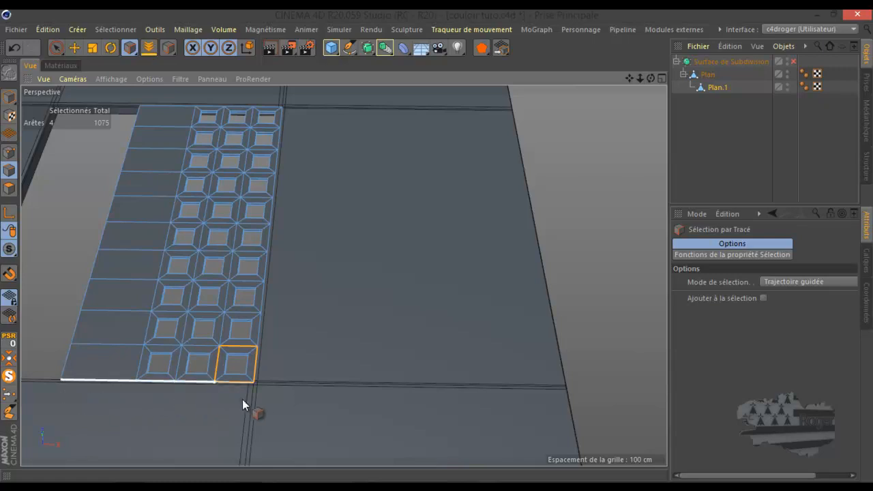
{"action": "left_click_drag", "start_coordinate": [298, 401], "coordinate": [298, 401]}
{"action": "scroll", "coordinate": [262, 395], "scroll_direction": "up", "scroll_amount": 6}
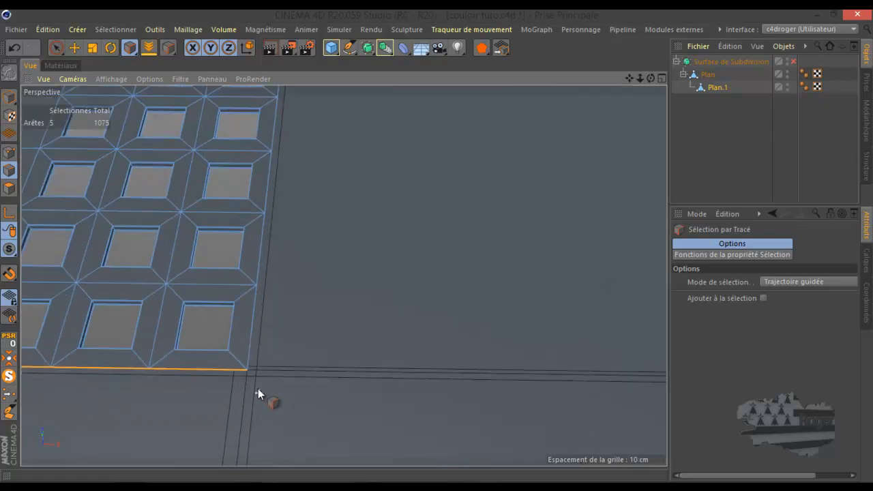
{"action": "scroll", "coordinate": [258, 370], "scroll_direction": "up", "scroll_amount": 4}
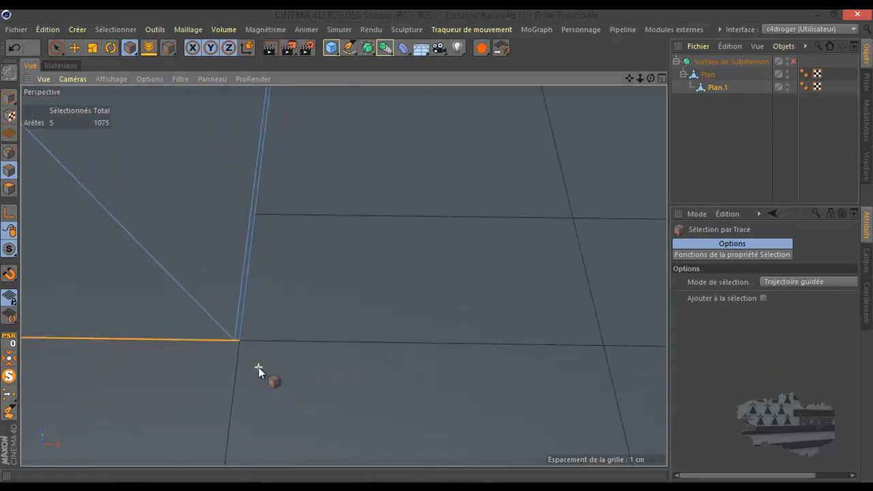
Step: Add the five edges along Plan.1's opposite short border to the path selection, from the solid strip's outer corner to the perforated corner
{"action": "scroll", "coordinate": [348, 409], "scroll_direction": "down", "scroll_amount": 9}
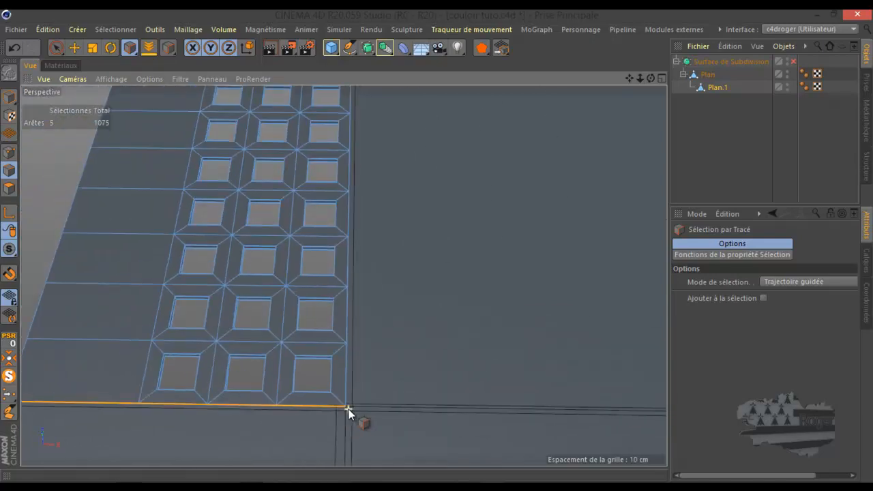
{"action": "scroll", "coordinate": [302, 202], "scroll_direction": "up", "scroll_amount": 8}
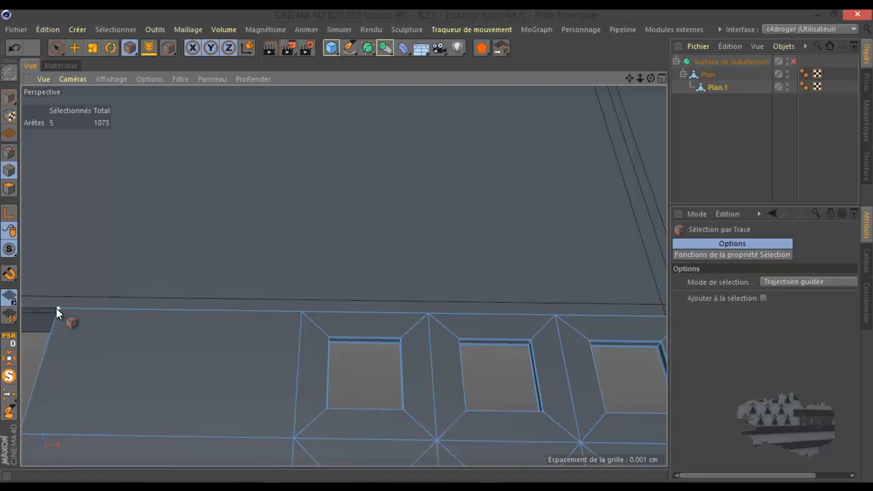
{"action": "left_click_drag", "start_coordinate": [58, 308], "coordinate": [587, 292]}
{"action": "middle_click_drag", "start_coordinate": [433, 245], "coordinate": [277, 318], "text": "alt"}
{"action": "mouse_move", "coordinate": [247, 304]}
{"action": "left_mouse_down"}
{"action": "mouse_move", "coordinate": [291, 282]}
{"action": "mouse_move", "coordinate": [412, 274]}
{"action": "mouse_move", "coordinate": [368, 302]}
{"action": "mouse_move", "coordinate": [248, 296]}
{"action": "mouse_move", "coordinate": [319, 324]}
{"action": "mouse_move", "coordinate": [386, 325]}
{"action": "mouse_move", "coordinate": [396, 304]}
{"action": "left_mouse_up"}
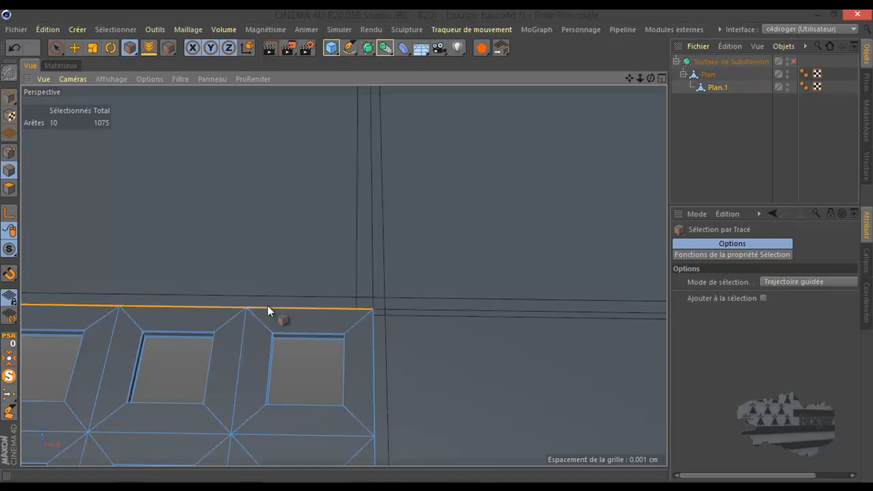
Step: Try to scale both selected short borders with the Y axis locked, and undo the change
{"action": "scroll", "coordinate": [247, 304], "scroll_direction": "up", "scroll_amount": 6}
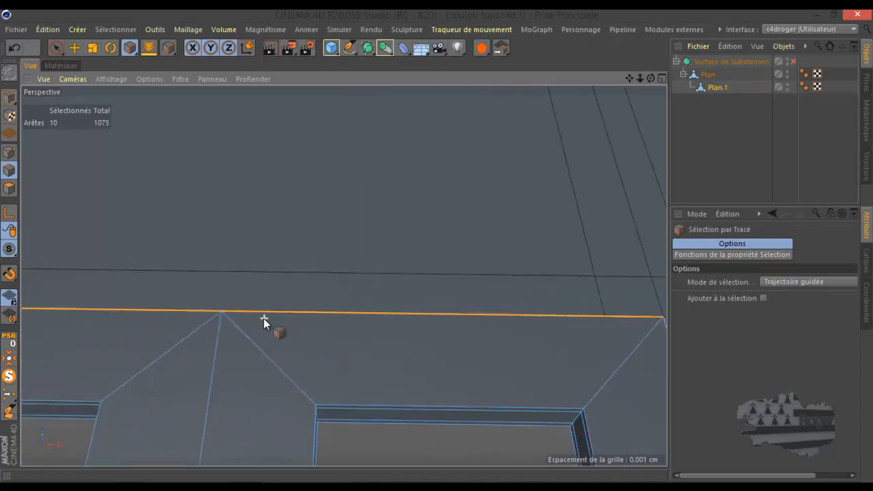
{"action": "scroll", "coordinate": [263, 318], "scroll_direction": "down", "scroll_amount": 4}
{"action": "scroll", "coordinate": [568, 335], "scroll_direction": "up", "scroll_amount": 3}
{"action": "scroll", "coordinate": [499, 302], "scroll_direction": "up", "scroll_amount": 4}
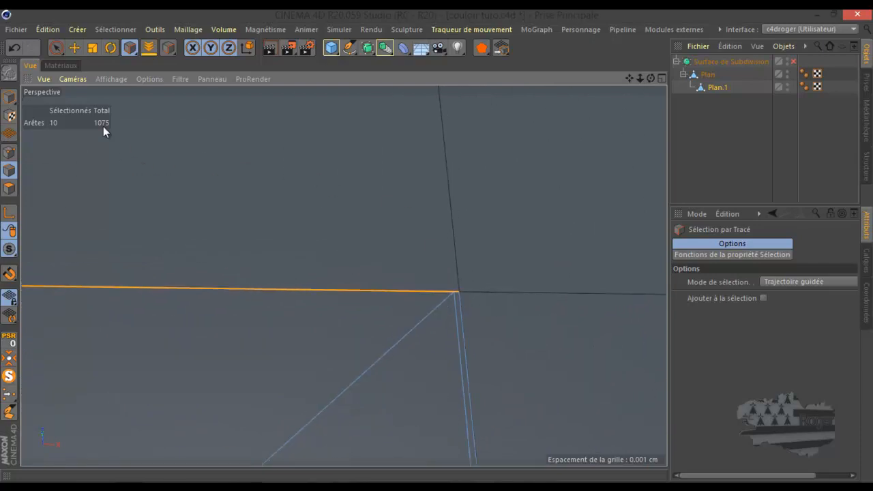
{"action": "left_click", "coordinate": [92, 48]}
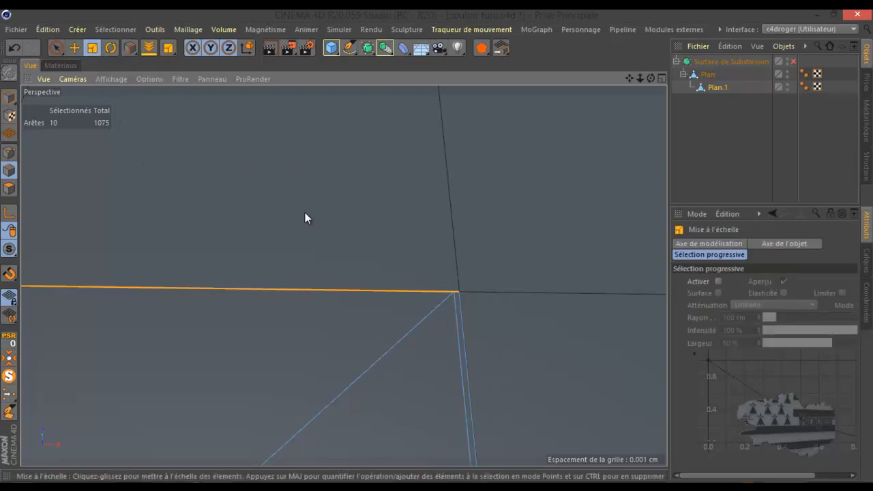
{"action": "left_click", "coordinate": [210, 48]}
{"action": "left_click_drag", "start_coordinate": [492, 280], "coordinate": [493, 275]}
{"action": "left_click", "coordinate": [14, 49]}
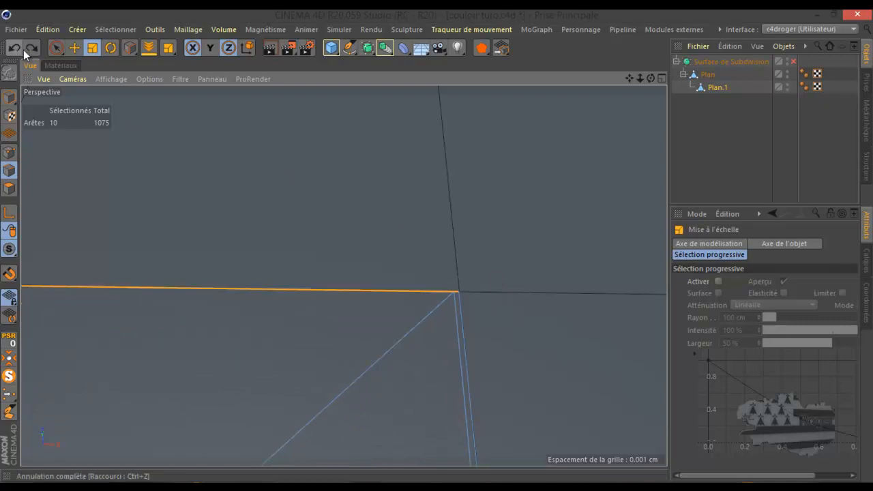
Step: Scale the two selected short borders slightly inward along Z only, with X and Y locked, leaving a thin gap to the surrounding floor
{"action": "scroll", "coordinate": [385, 153], "scroll_direction": "down", "scroll_amount": 10}
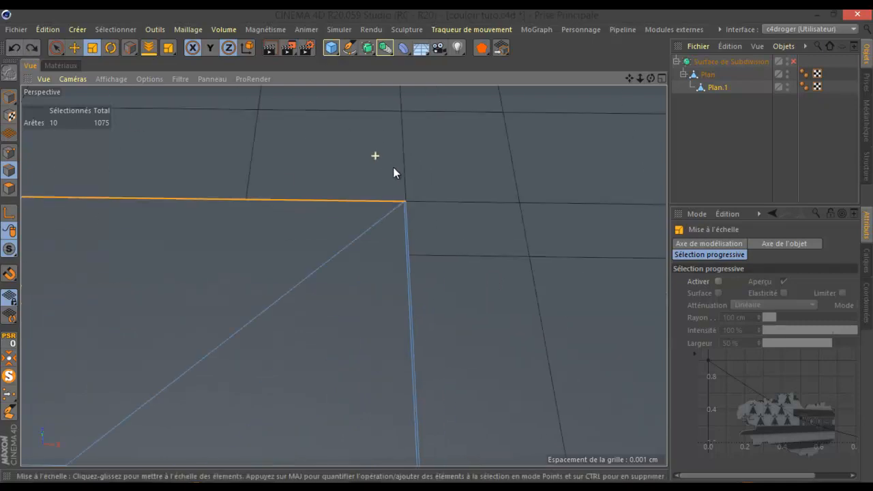
{"action": "scroll", "coordinate": [406, 178], "scroll_direction": "down", "scroll_amount": 10}
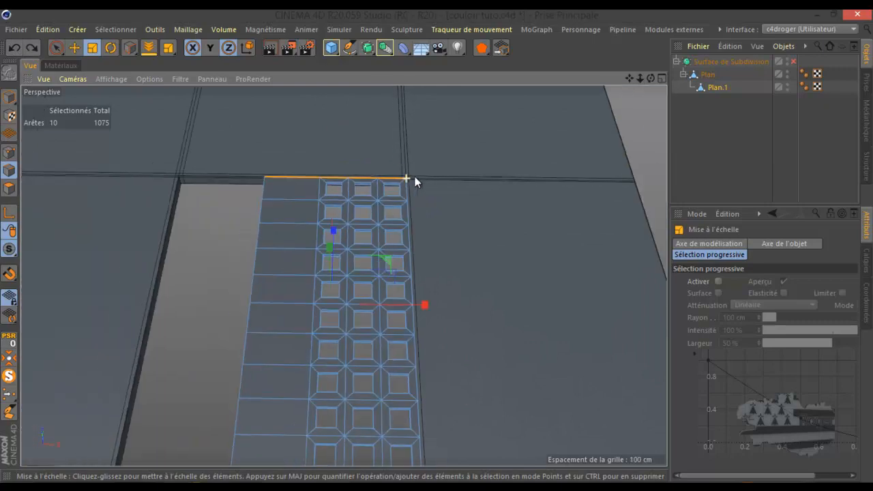
{"action": "left_click_drag", "start_coordinate": [651, 78], "coordinate": [437, 246]}
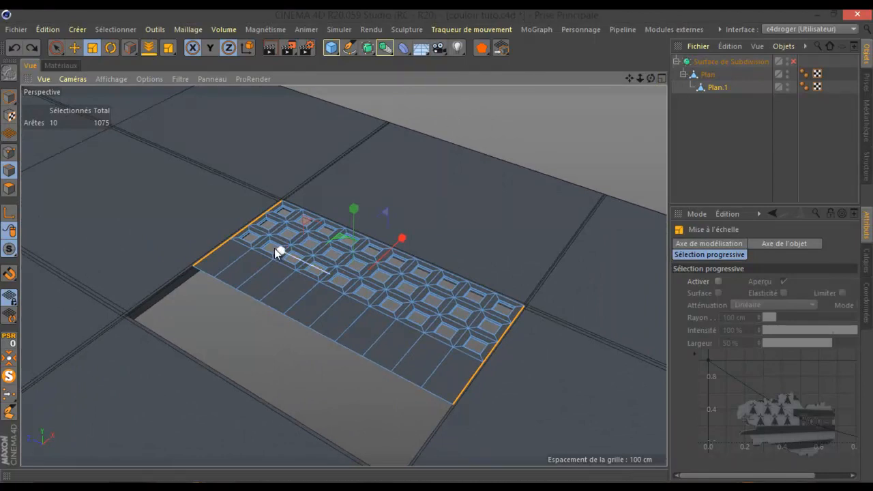
{"action": "left_click", "coordinate": [194, 47]}
{"action": "scroll", "coordinate": [243, 247], "scroll_direction": "up", "scroll_amount": 2}
{"action": "scroll", "coordinate": [243, 248], "scroll_direction": "up", "scroll_amount": 2}
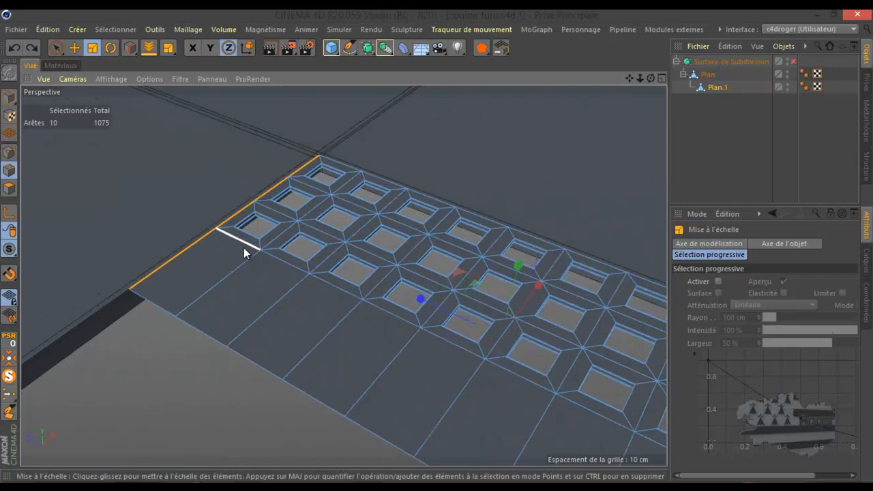
{"action": "scroll", "coordinate": [257, 248], "scroll_direction": "up", "scroll_amount": 2}
{"action": "scroll", "coordinate": [132, 217], "scroll_direction": "up", "scroll_amount": 4}
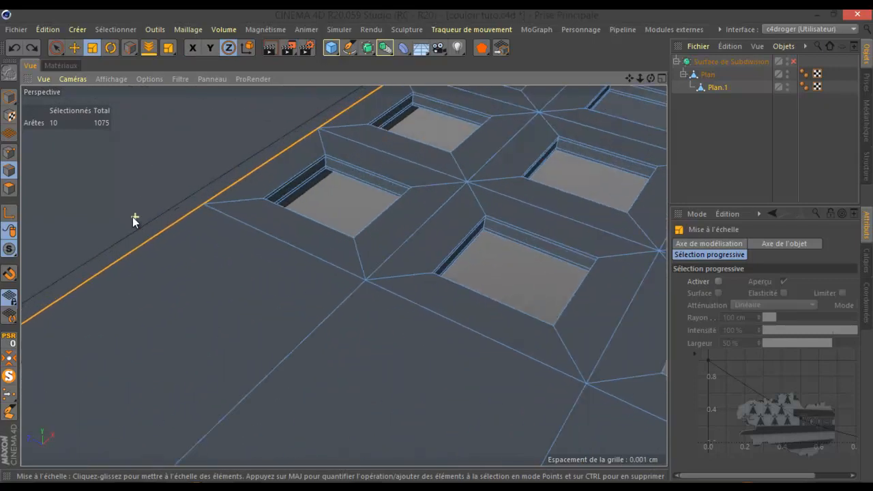
{"action": "left_click_drag", "start_coordinate": [137, 210], "coordinate": [139, 212]}
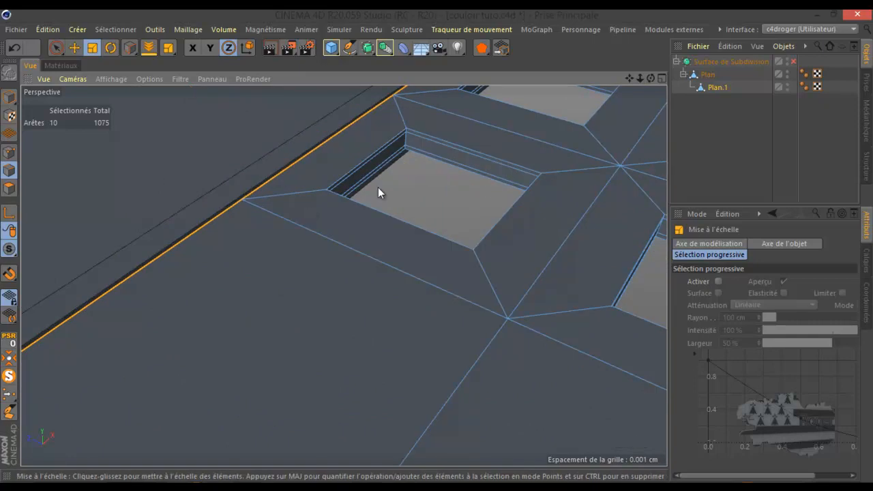
Step: Extrude the selected short border edges with an offset of 0.46 cm, back to the surrounding floor's edge
{"action": "left_click_drag", "start_coordinate": [653, 78], "coordinate": [438, 245]}
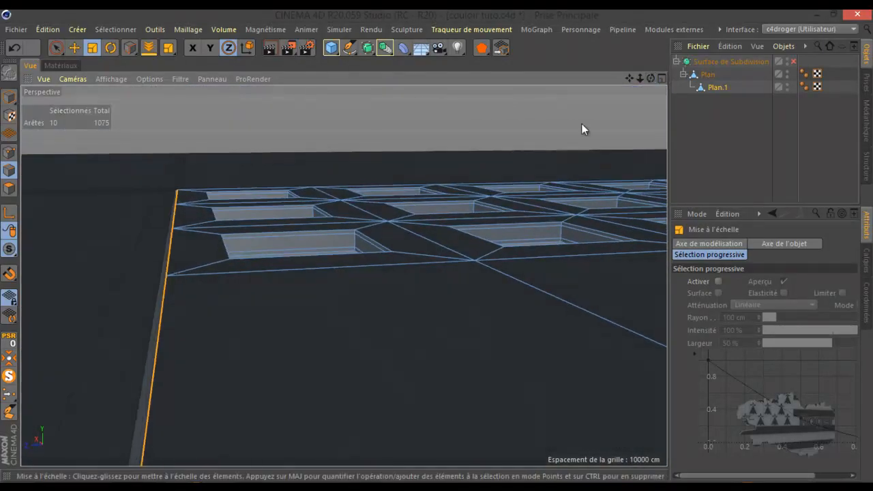
{"action": "scroll", "coordinate": [546, 154], "scroll_direction": "down", "scroll_amount": 4}
{"action": "left_click_drag", "start_coordinate": [629, 78], "coordinate": [437, 250]}
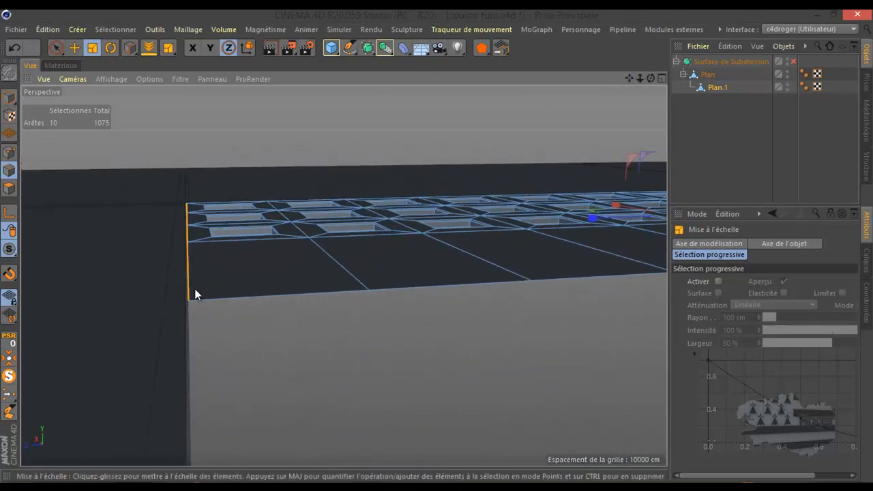
{"action": "scroll", "coordinate": [195, 292], "scroll_direction": "up", "scroll_amount": 3}
{"action": "scroll", "coordinate": [195, 292], "scroll_direction": "up", "scroll_amount": 2}
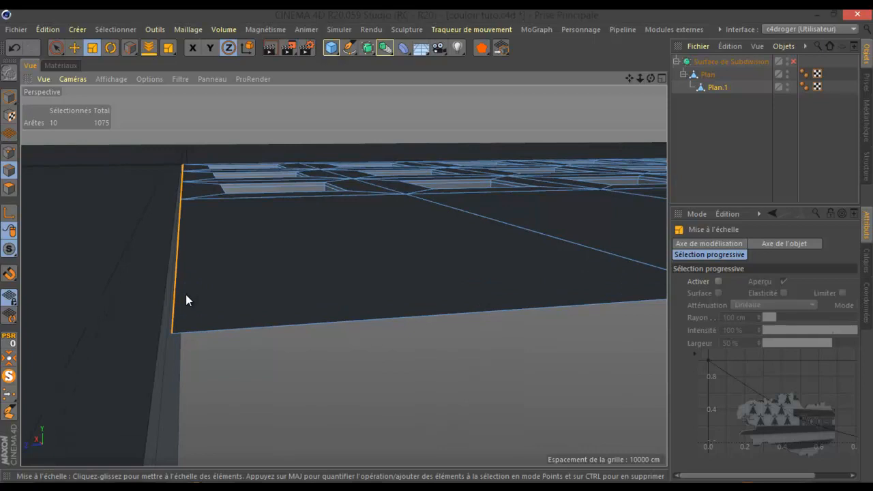
{"action": "scroll", "coordinate": [187, 301], "scroll_direction": "up", "scroll_amount": 2}
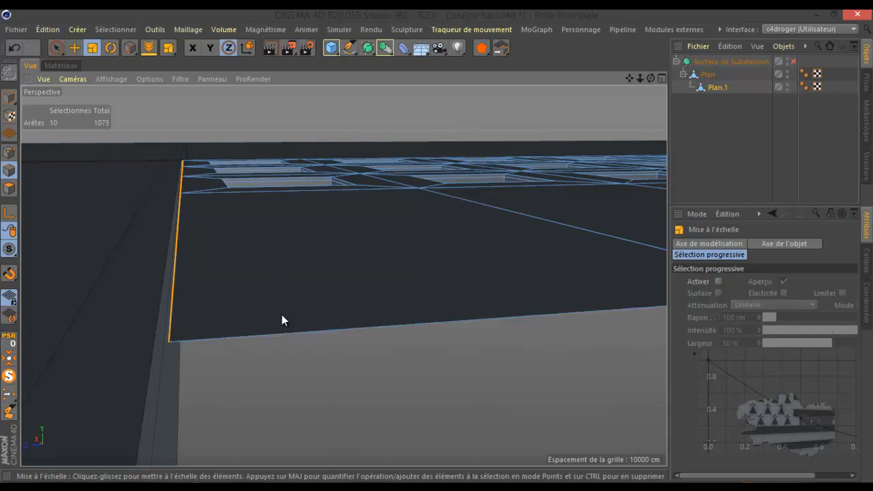
{"action": "right_click", "coordinate": [110, 232]}
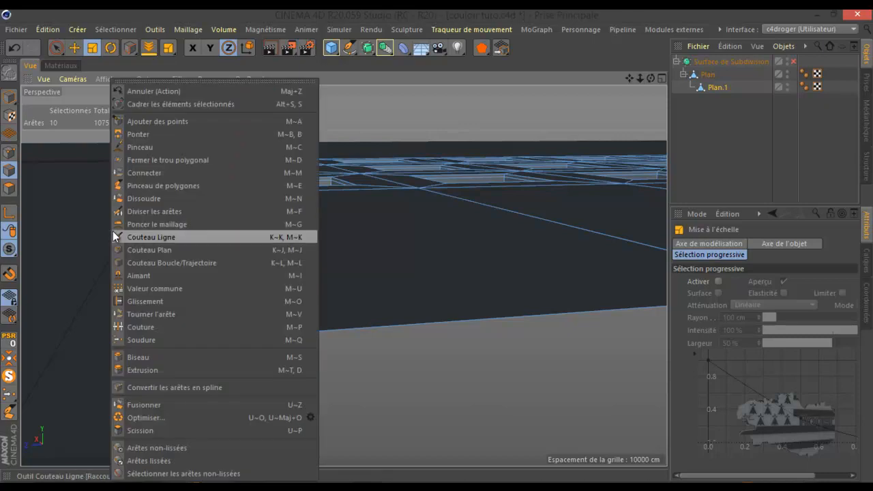
{"action": "left_click", "coordinate": [150, 371]}
{"action": "left_click", "coordinate": [205, 369]}
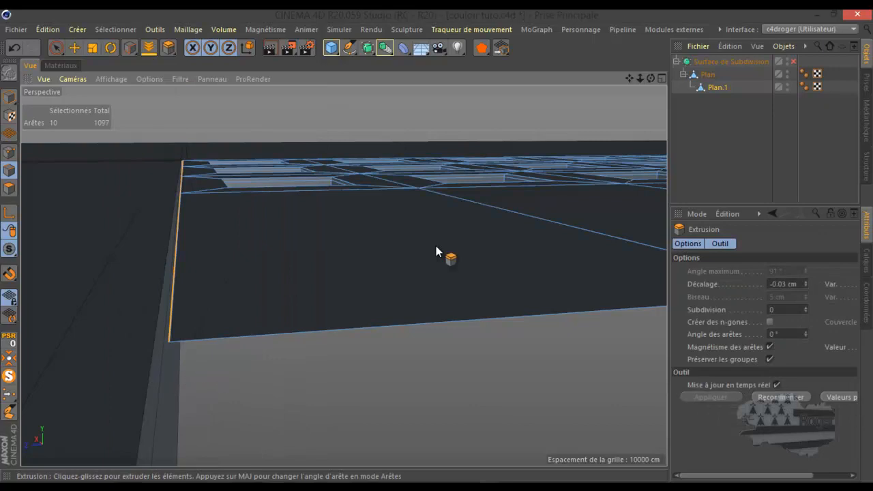
{"action": "left_click_drag", "start_coordinate": [437, 246], "coordinate": [438, 247]}
Step: Examine the extruded borders at both ends of Plan.1 to check how they meet the surrounding floor
{"action": "scroll", "coordinate": [90, 293], "scroll_direction": "down", "scroll_amount": 5}
{"action": "scroll", "coordinate": [54, 274], "scroll_direction": "down", "scroll_amount": 5}
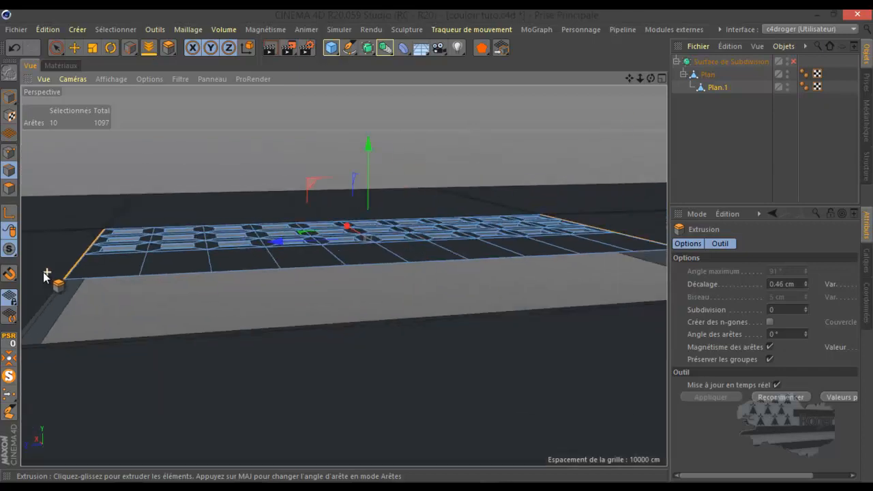
{"action": "scroll", "coordinate": [382, 255], "scroll_direction": "up", "scroll_amount": 3}
{"action": "scroll", "coordinate": [353, 255], "scroll_direction": "up", "scroll_amount": 5}
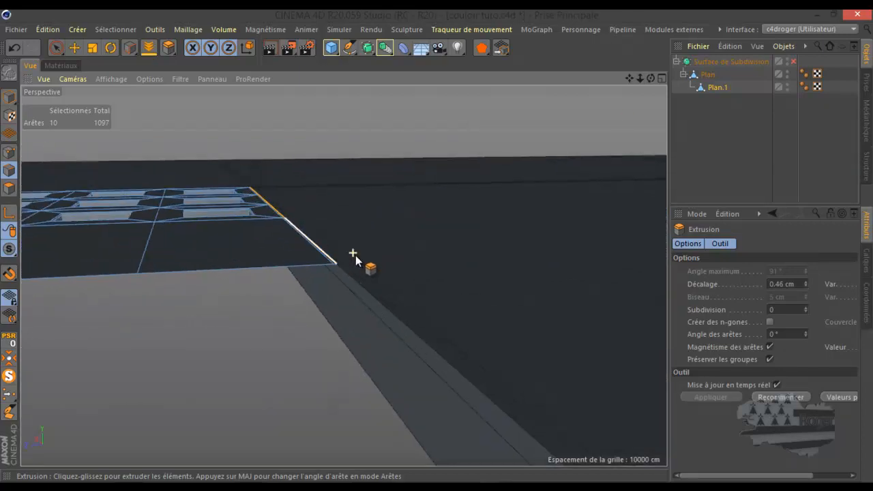
{"action": "scroll", "coordinate": [341, 273], "scroll_direction": "down", "scroll_amount": 5}
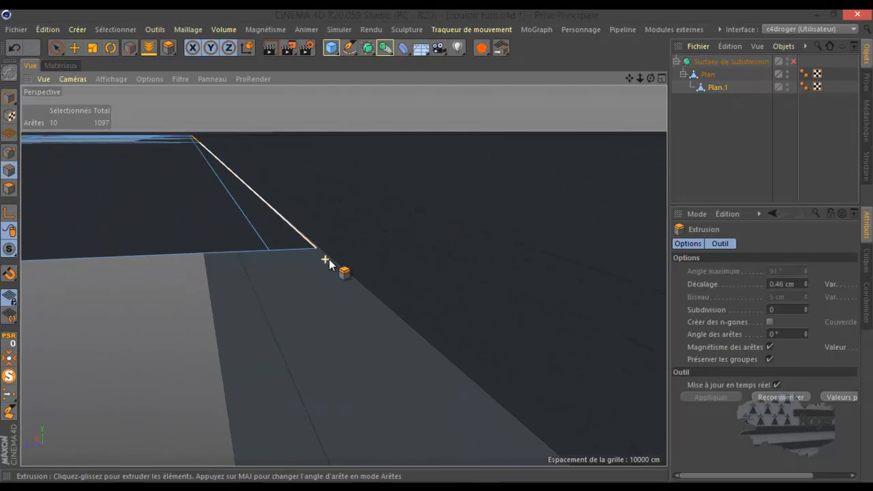
{"action": "scroll", "coordinate": [364, 291], "scroll_direction": "down", "scroll_amount": 4}
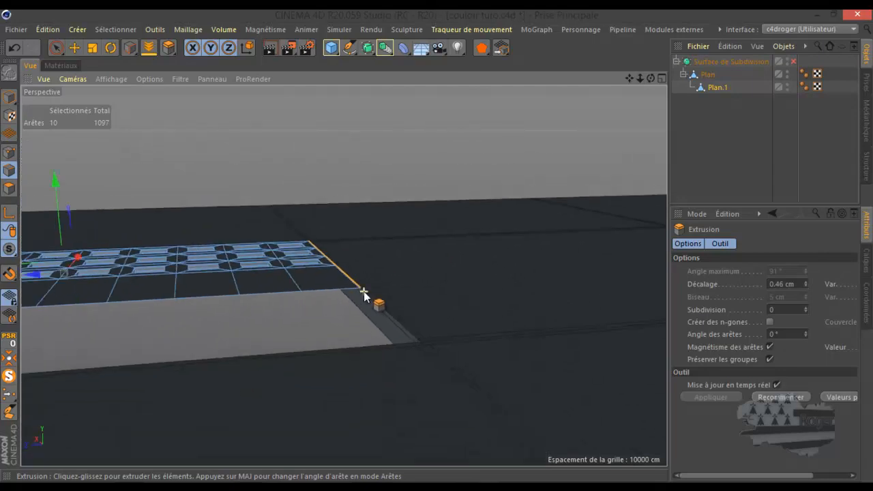
{"action": "left_click_drag", "start_coordinate": [653, 78], "coordinate": [437, 247]}
{"action": "scroll", "coordinate": [520, 212], "scroll_direction": "down", "scroll_amount": 5}
{"action": "scroll", "coordinate": [516, 219], "scroll_direction": "up", "scroll_amount": 6}
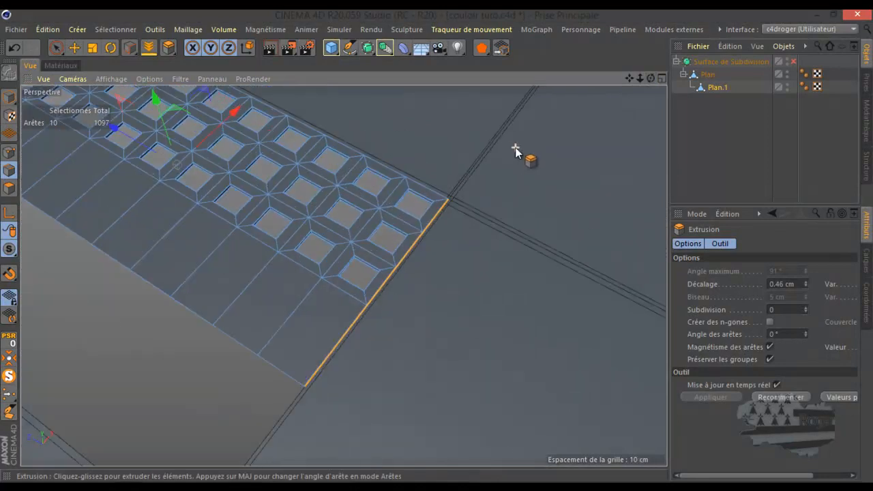
Step: Turn the Subdivision Surface on to inspect the grate's smoothed corner and border, and turn it back off
{"action": "left_click", "coordinate": [793, 62]}
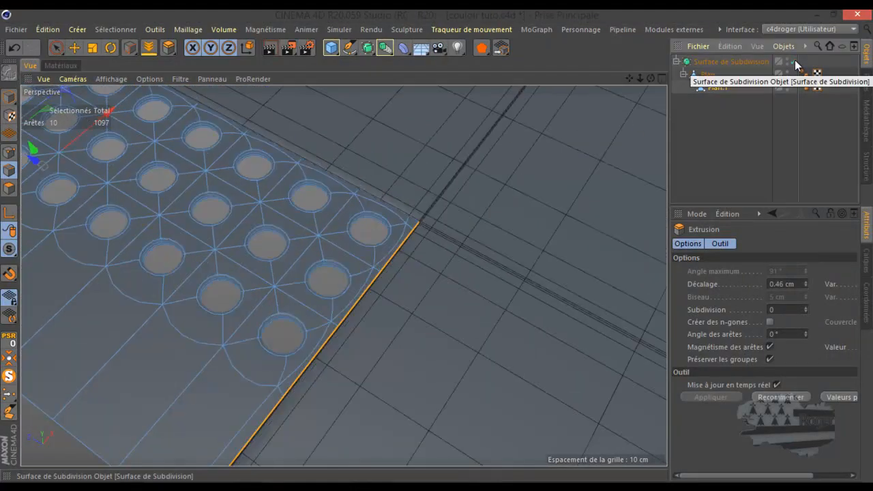
{"action": "scroll", "coordinate": [427, 229], "scroll_direction": "up", "scroll_amount": 5}
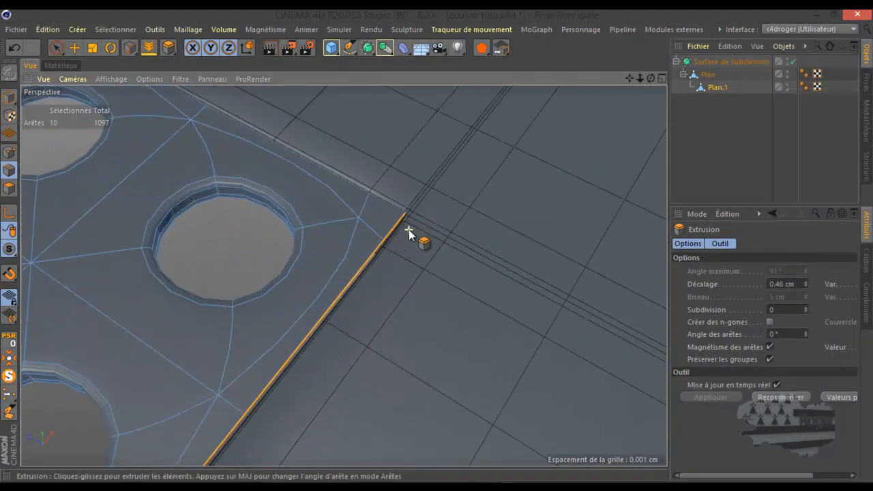
{"action": "scroll", "coordinate": [409, 229], "scroll_direction": "up", "scroll_amount": 3}
{"action": "scroll", "coordinate": [401, 203], "scroll_direction": "down", "scroll_amount": 10}
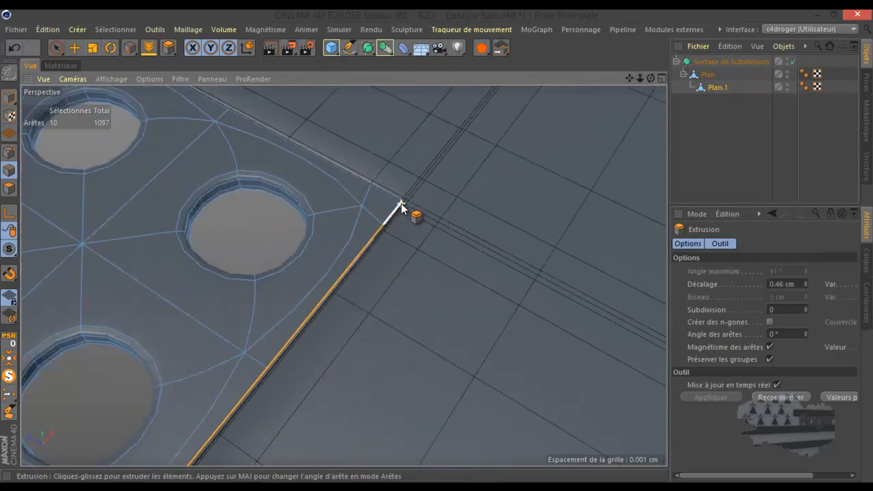
{"action": "scroll", "coordinate": [486, 203], "scroll_direction": "down", "scroll_amount": 5}
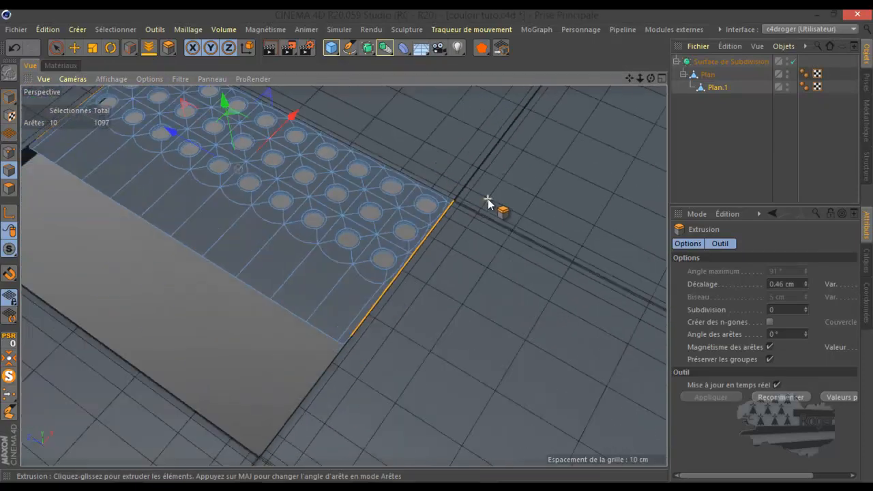
{"action": "left_click", "coordinate": [793, 62]}
Step: Use Ring Selection to select all the cross edges of the solid strip beside the perforated holes
{"action": "scroll", "coordinate": [444, 280], "scroll_direction": "up", "scroll_amount": 3}
{"action": "scroll", "coordinate": [443, 278], "scroll_direction": "down", "scroll_amount": 5}
{"action": "left_click_drag", "start_coordinate": [651, 78], "coordinate": [437, 244]}
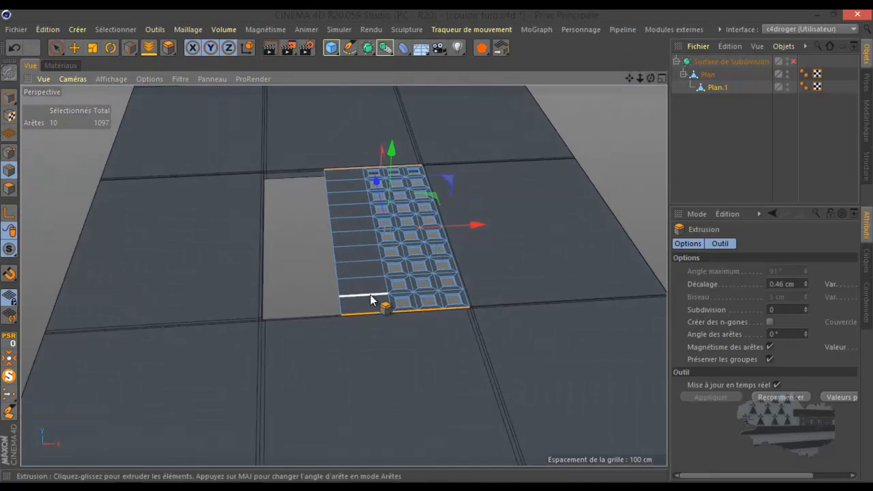
{"action": "key", "text": "u"}
{"action": "key", "text": "b"}
{"action": "left_click", "coordinate": [368, 296]}
Step: Divide the selected cross edges with a subdivision of 1 and a scale of 100 %, splitting the solid strip lengthwise
{"action": "right_click", "coordinate": [361, 343]}
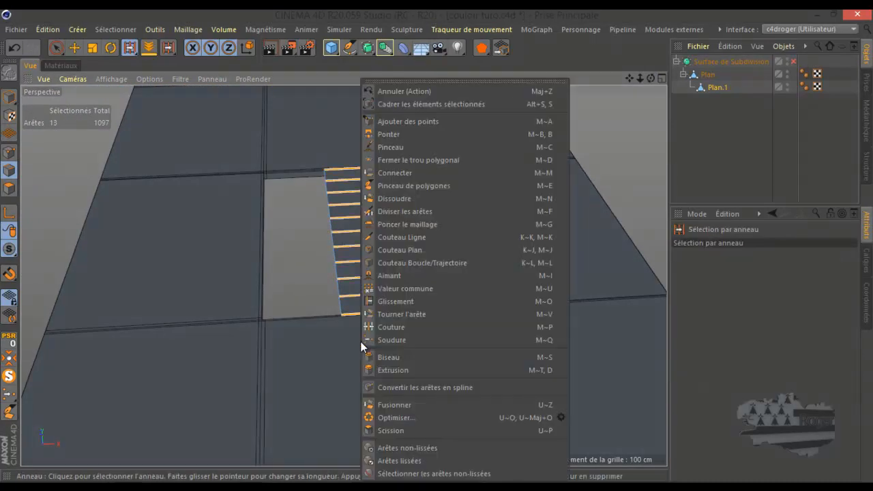
{"action": "left_click", "coordinate": [427, 211]}
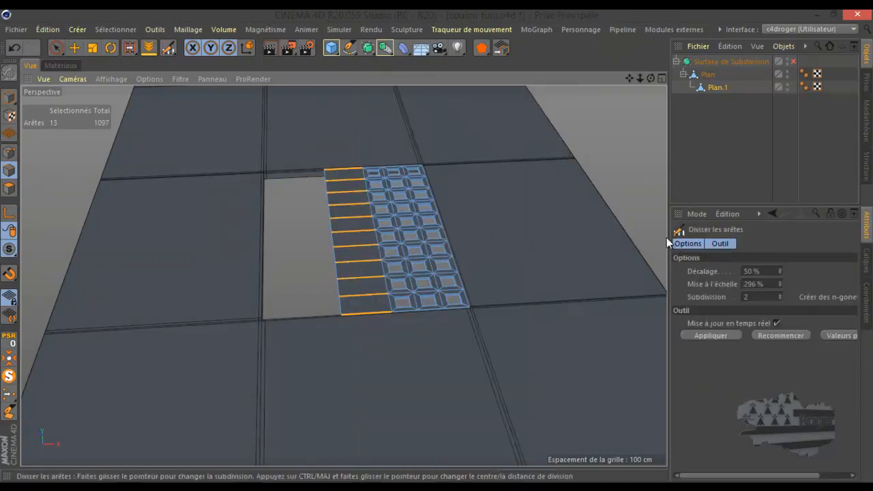
{"action": "left_click", "coordinate": [781, 299]}
{"action": "left_click", "coordinate": [770, 285]}
{"action": "type", "text": "100"}
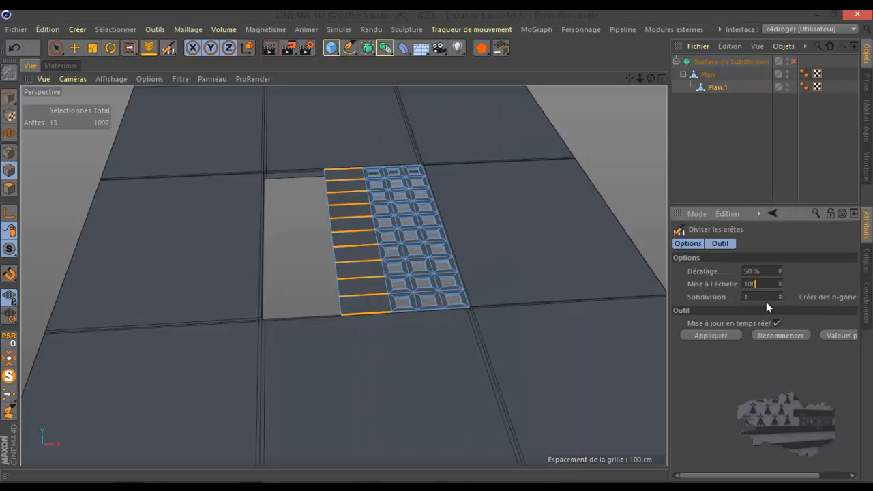
{"action": "left_click", "coordinate": [722, 335]}
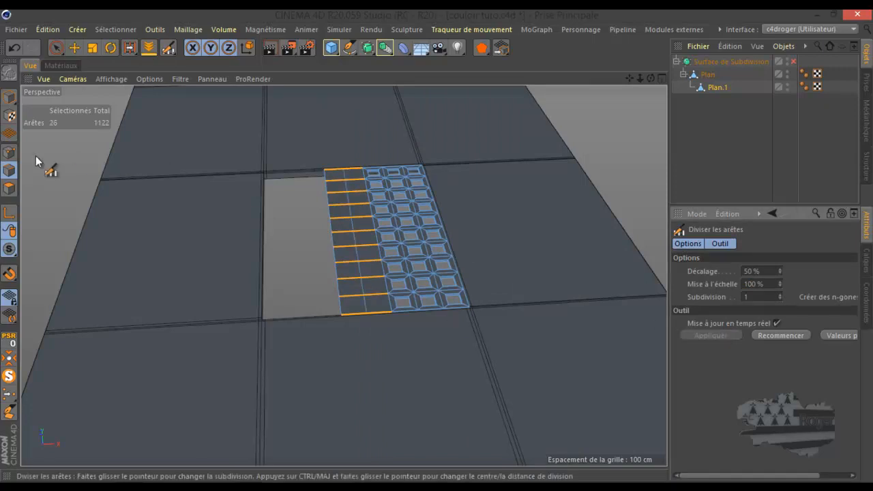
Step: Select the outer column of polygons along the solid strip in polygon mode
{"action": "left_click", "coordinate": [8, 189]}
{"action": "left_click", "coordinate": [55, 49]}
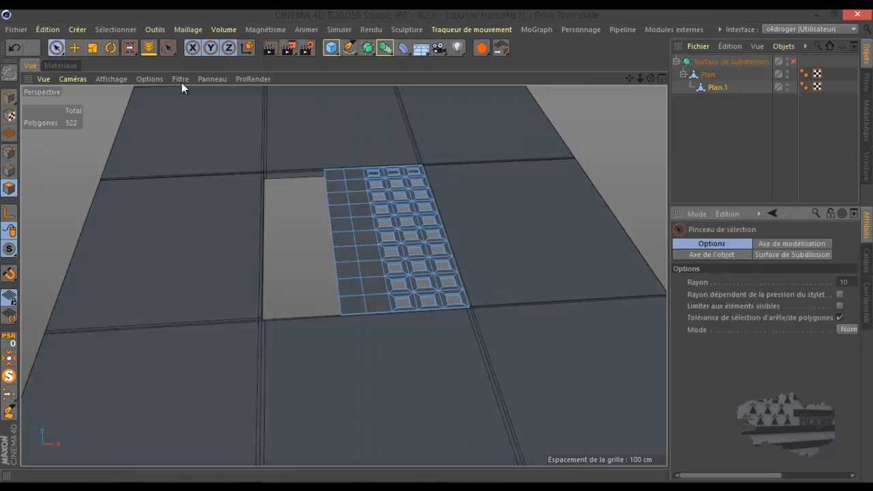
{"action": "left_click_drag", "start_coordinate": [332, 175], "coordinate": [336, 318]}
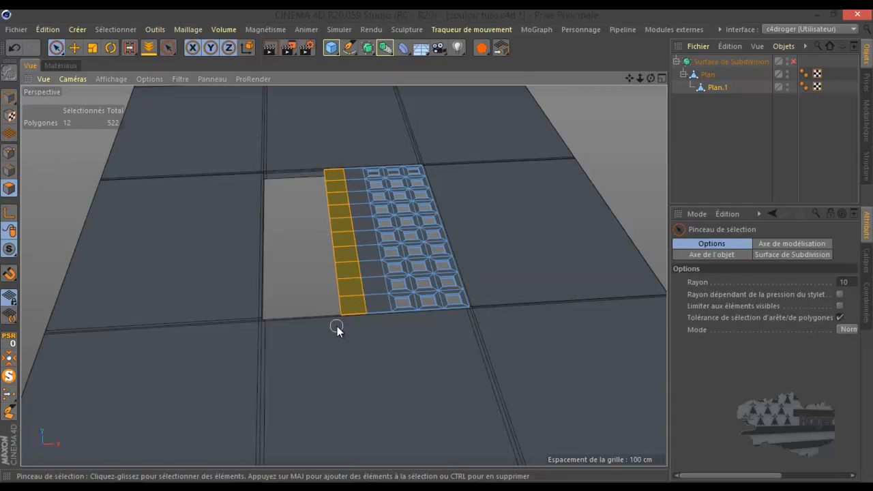
Step: Delete the selected outer column of polygons from the grate's solid strip
{"action": "scroll", "coordinate": [347, 321], "scroll_direction": "up", "scroll_amount": 4}
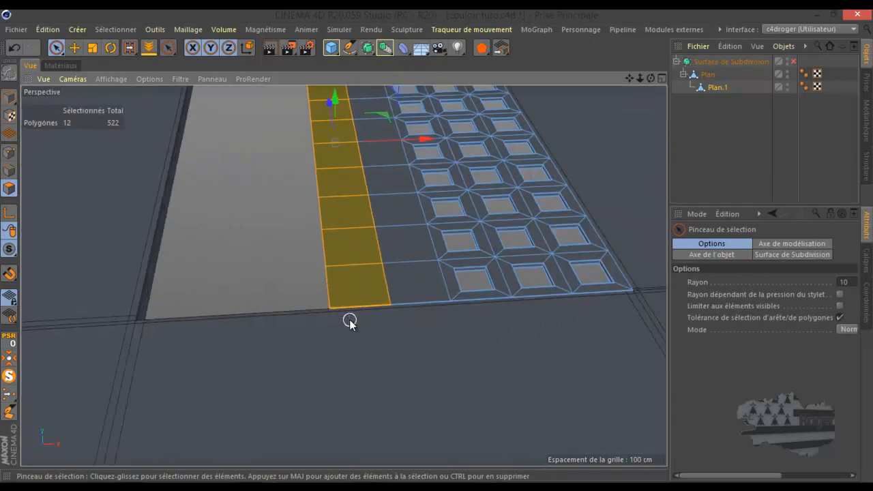
{"action": "key", "text": "Delete"}
{"action": "scroll", "coordinate": [349, 322], "scroll_direction": "down", "scroll_amount": 5}
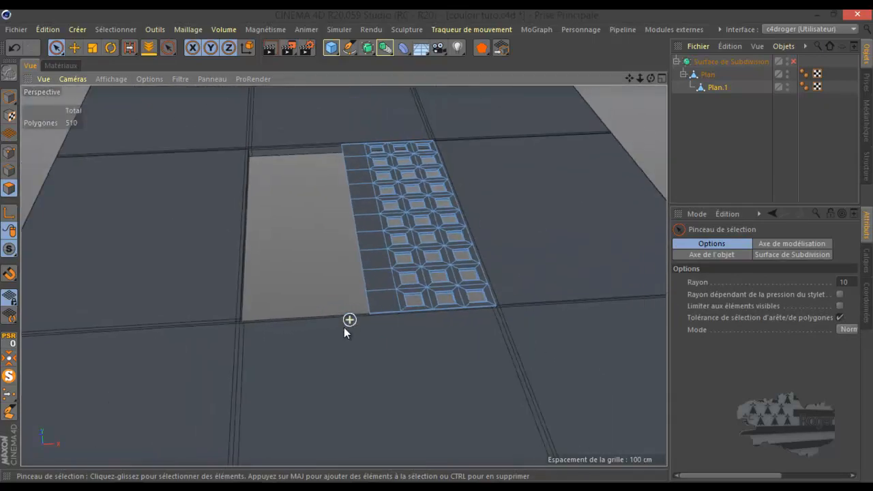
Step: Select the ten large polygons of the remaining solid strip column beside the perforated holes
{"action": "scroll", "coordinate": [377, 150], "scroll_direction": "up", "scroll_amount": 3}
{"action": "scroll", "coordinate": [377, 149], "scroll_direction": "up", "scroll_amount": 5}
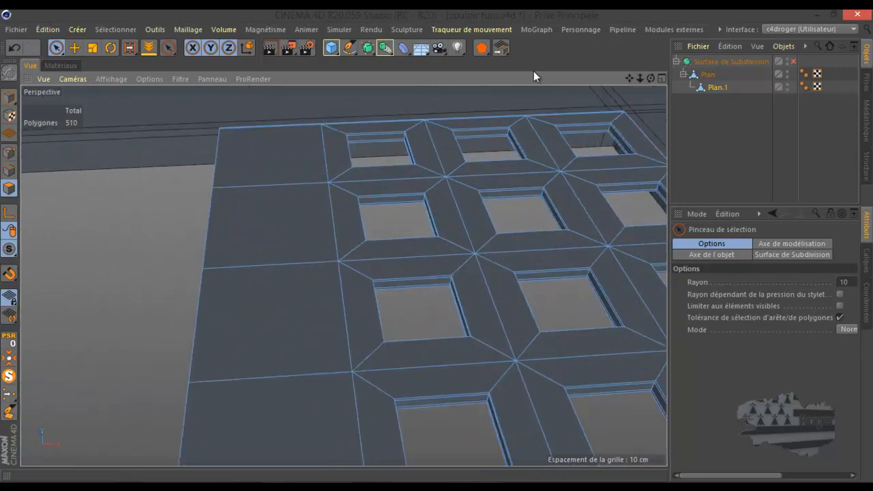
{"action": "left_click_drag", "start_coordinate": [648, 76], "coordinate": [437, 245]}
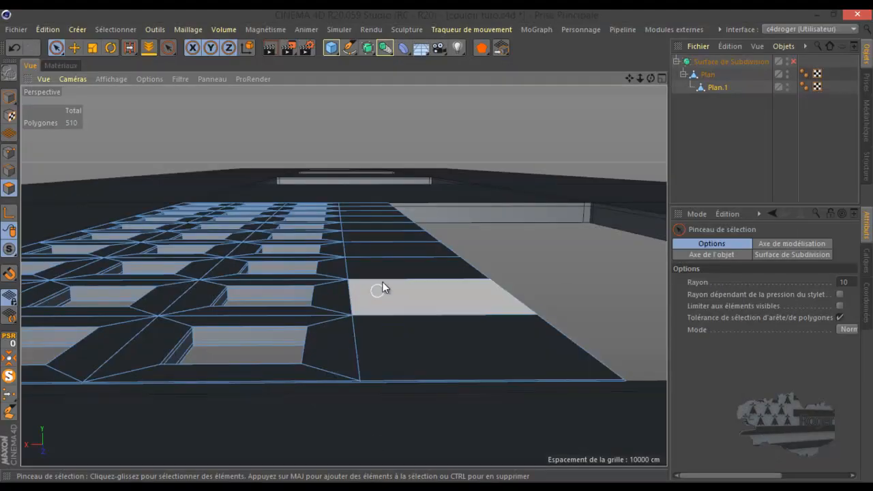
{"action": "left_click_drag", "start_coordinate": [380, 286], "coordinate": [351, 319], "text": "alt"}
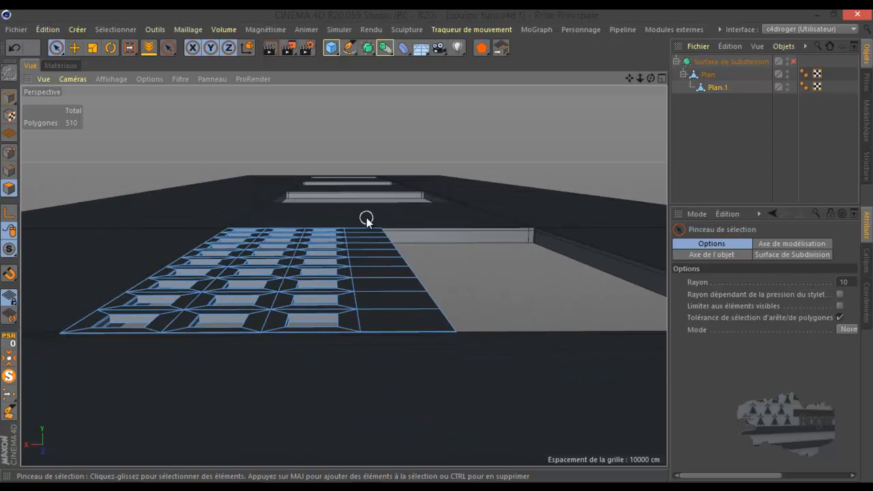
{"action": "left_click_drag", "start_coordinate": [366, 217], "coordinate": [380, 341]}
{"action": "scroll", "coordinate": [377, 336], "scroll_direction": "up", "scroll_amount": 5}
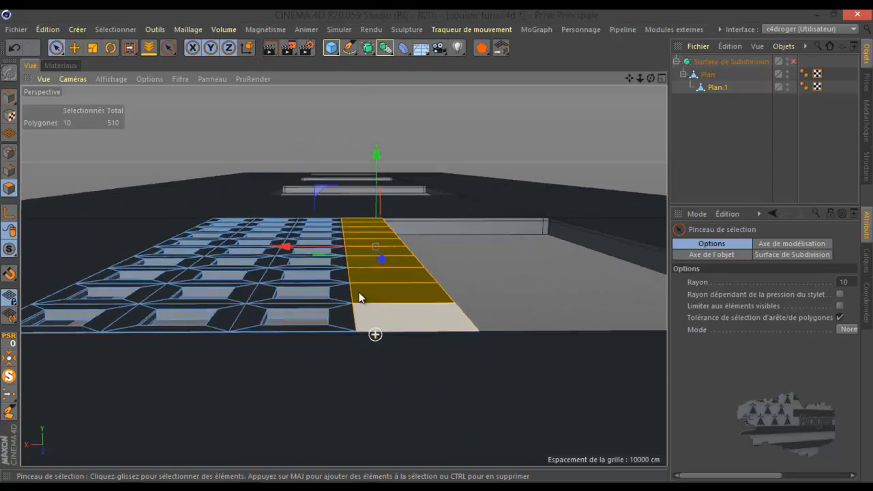
{"action": "scroll", "coordinate": [357, 245], "scroll_direction": "down", "scroll_amount": 4}
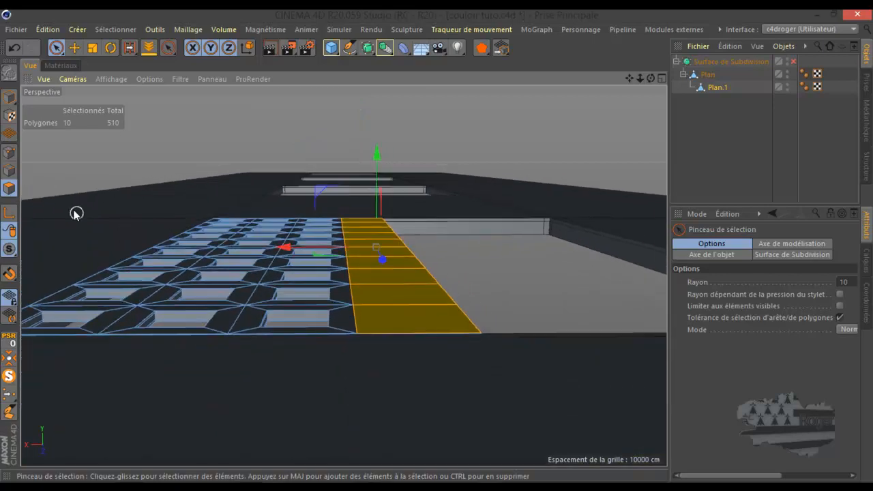
Step: Snap the modelling axis to the strip's near inner corner and isolate Plan.1 with MagicSolo
{"action": "left_click", "coordinate": [75, 48]}
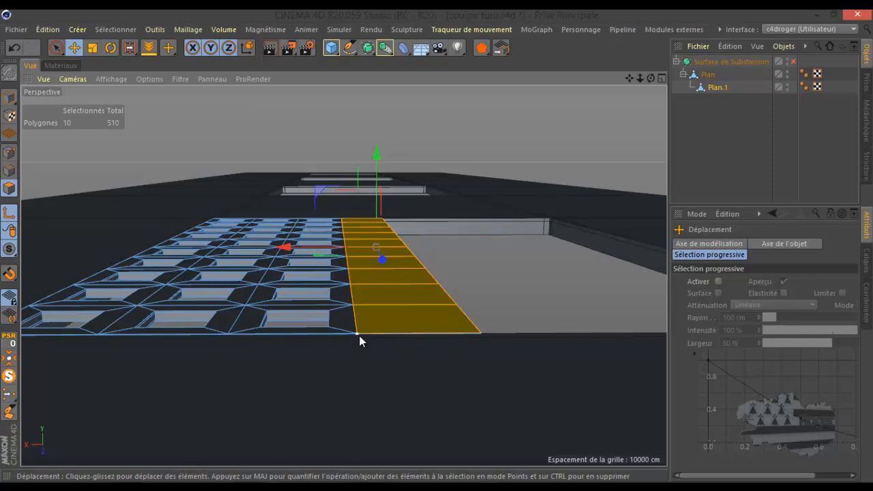
{"action": "left_click", "coordinate": [359, 336]}
{"action": "scroll", "coordinate": [357, 334], "scroll_direction": "up", "scroll_amount": 3}
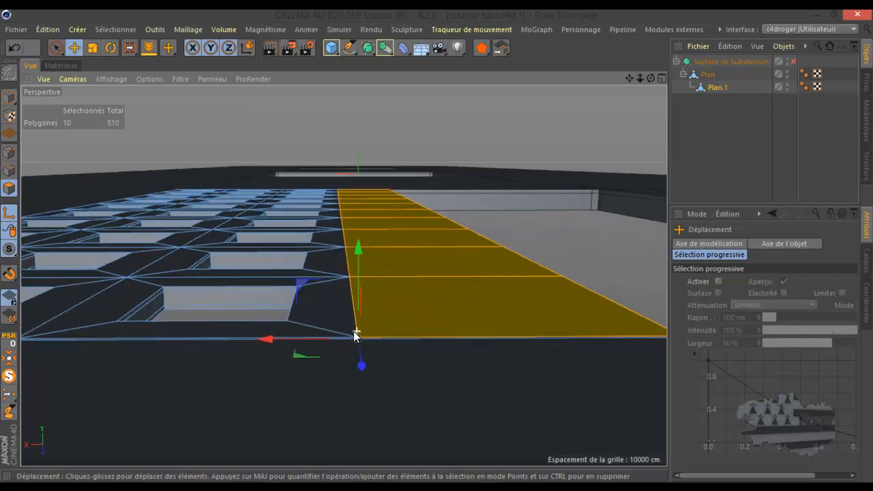
{"action": "left_click", "coordinate": [9, 376]}
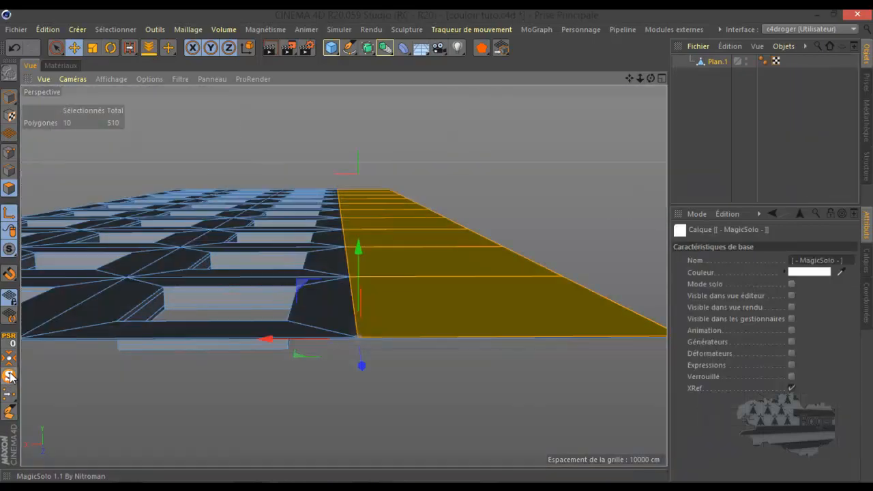
Step: Add the thin border polygon at the strip's near end to the selection
{"action": "scroll", "coordinate": [383, 339], "scroll_direction": "up", "scroll_amount": 6}
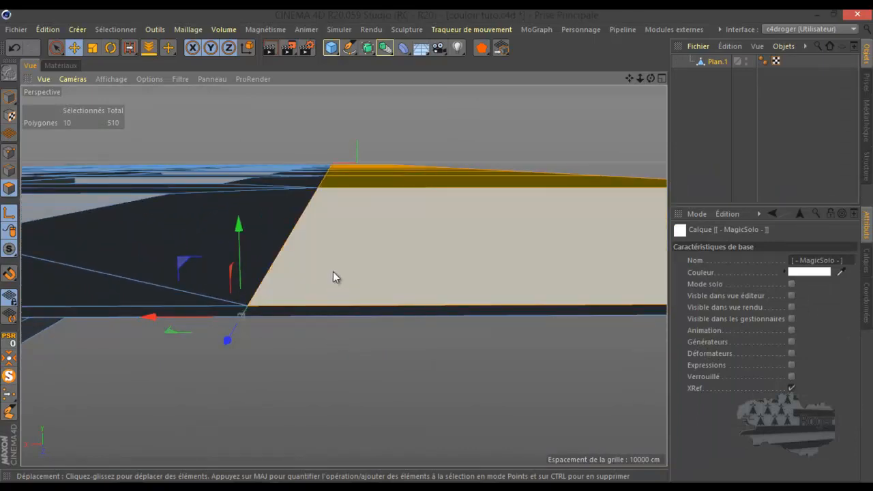
{"action": "mouse_move", "coordinate": [635, 78]}
{"action": "left_mouse_down"}
{"action": "mouse_move", "coordinate": [439, 250]}
{"action": "mouse_move", "coordinate": [644, 88]}
{"action": "left_mouse_up"}
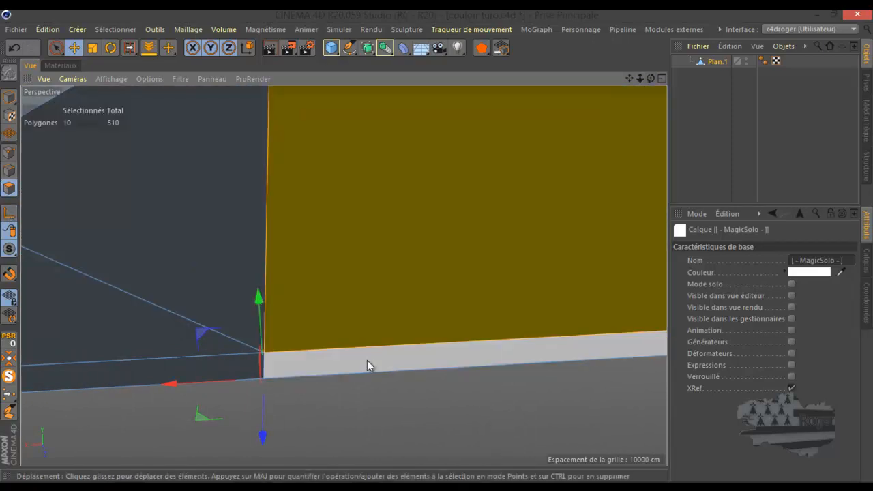
{"action": "left_click", "coordinate": [367, 360], "text": "shift"}
{"action": "scroll", "coordinate": [311, 403], "scroll_direction": "down", "scroll_amount": 10}
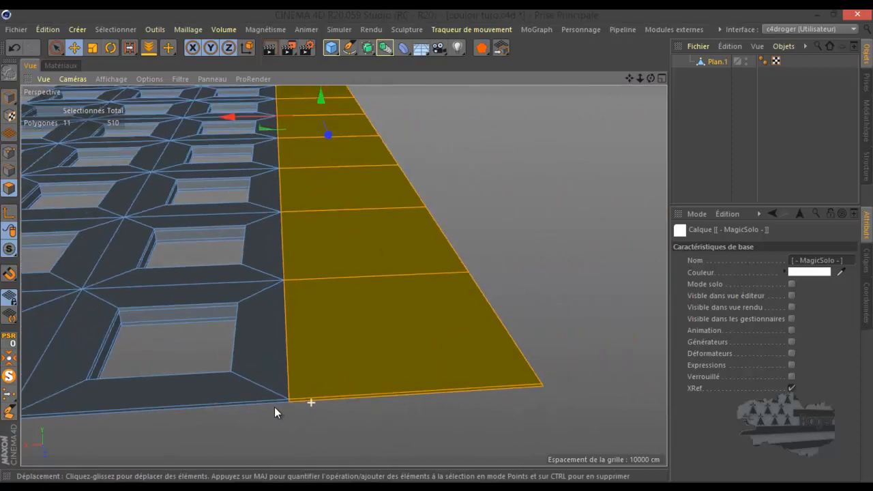
Step: Extend the strip selection with the thin border polygon at its far end
{"action": "scroll", "coordinate": [284, 146], "scroll_direction": "up", "scroll_amount": 10}
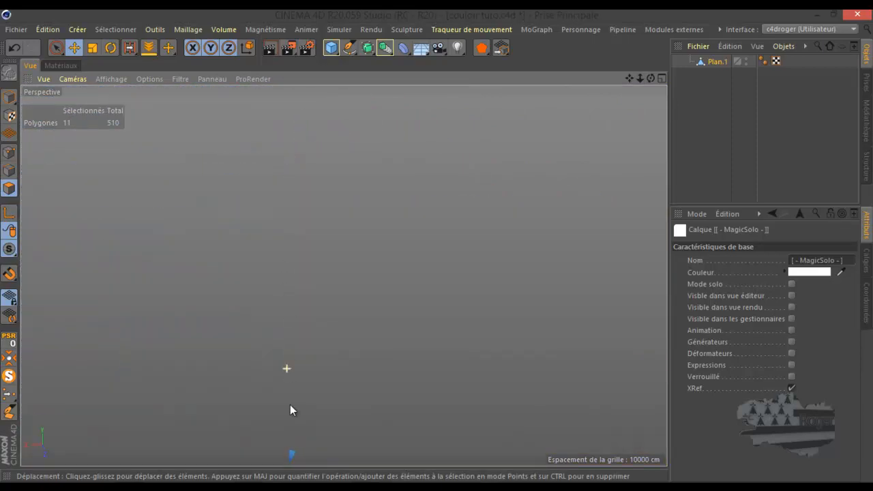
{"action": "scroll", "coordinate": [302, 402], "scroll_direction": "down", "scroll_amount": 10}
{"action": "scroll", "coordinate": [317, 194], "scroll_direction": "up", "scroll_amount": 8}
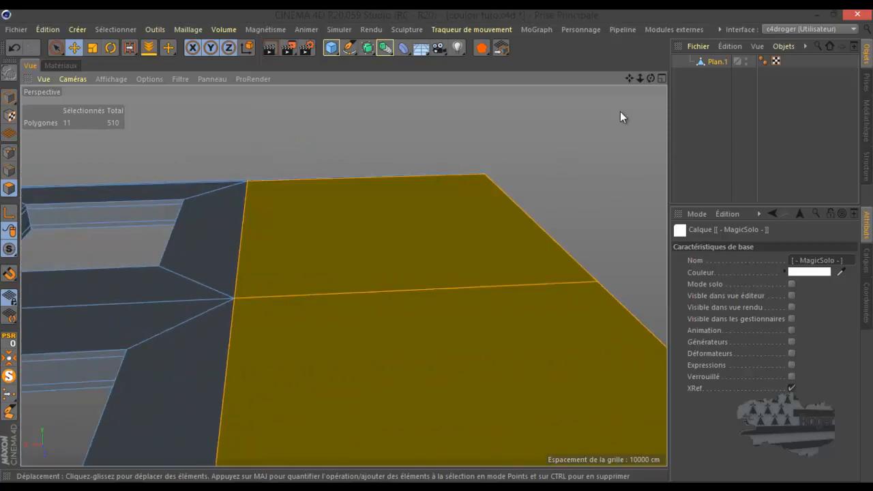
{"action": "left_click_drag", "start_coordinate": [650, 78], "coordinate": [591, 94]}
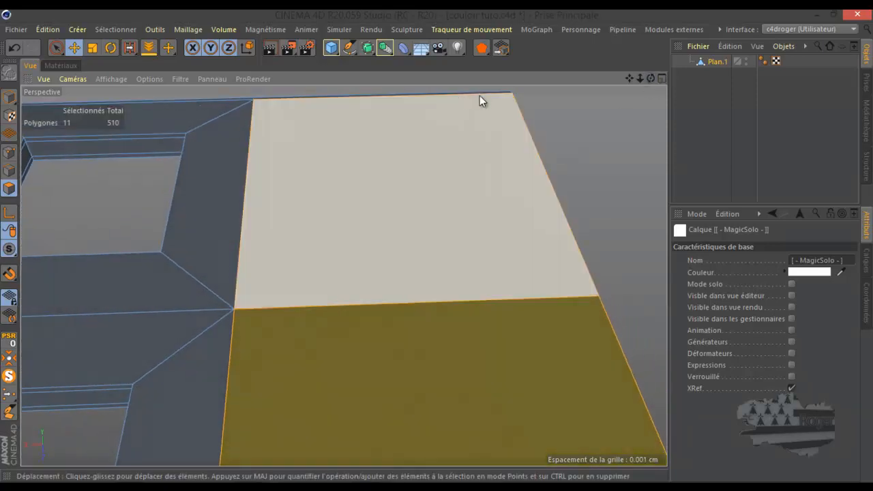
{"action": "left_click", "coordinate": [430, 109], "text": "shift"}
{"action": "scroll", "coordinate": [471, 135], "scroll_direction": "down", "scroll_amount": 4}
{"action": "scroll", "coordinate": [363, 125], "scroll_direction": "down", "scroll_amount": 8}
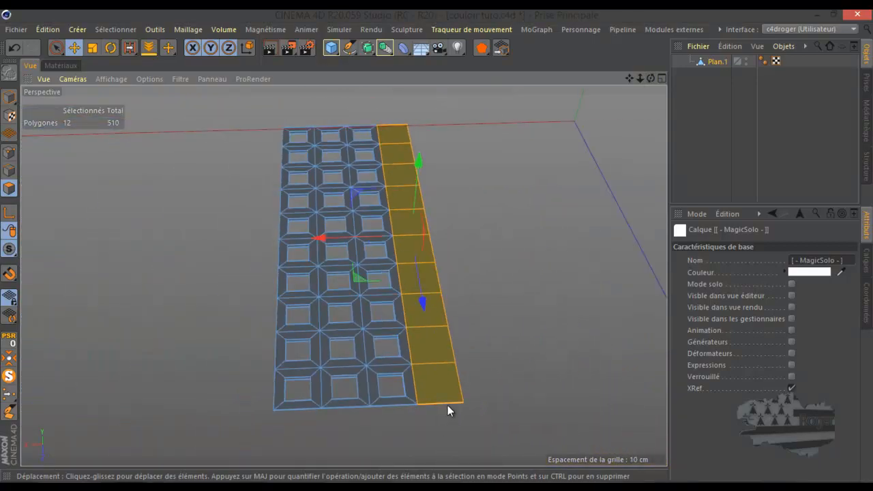
Step: Place the modelling axis exactly on the outermost point of the strip's near inner corner
{"action": "scroll", "coordinate": [445, 404], "scroll_direction": "up", "scroll_amount": 10}
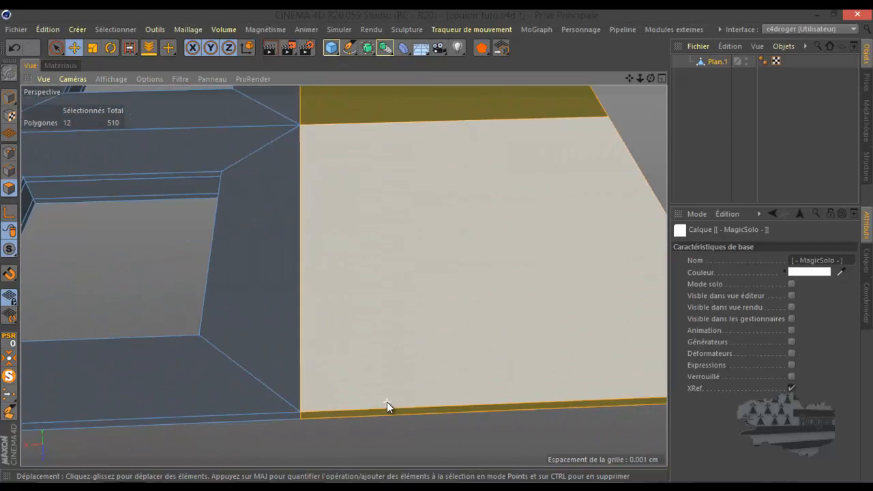
{"action": "left_click", "coordinate": [301, 421]}
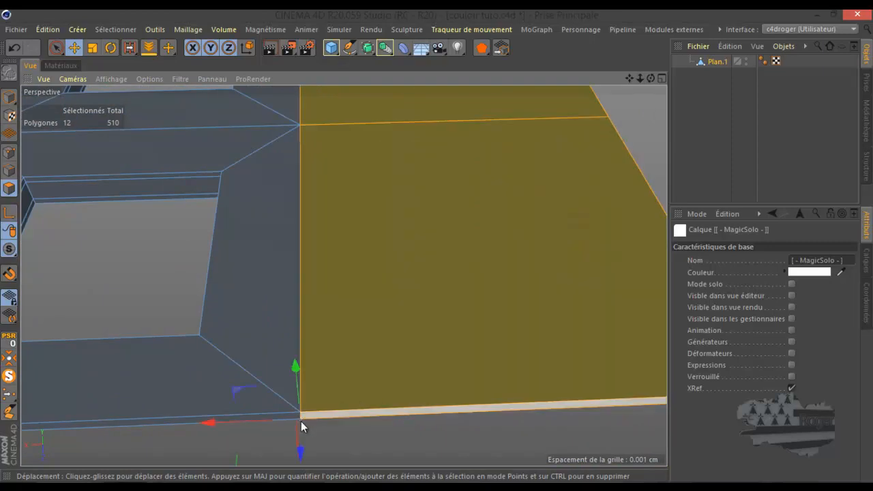
{"action": "scroll", "coordinate": [301, 421], "scroll_direction": "down", "scroll_amount": 5}
{"action": "left_click_drag", "start_coordinate": [650, 78], "coordinate": [437, 246]}
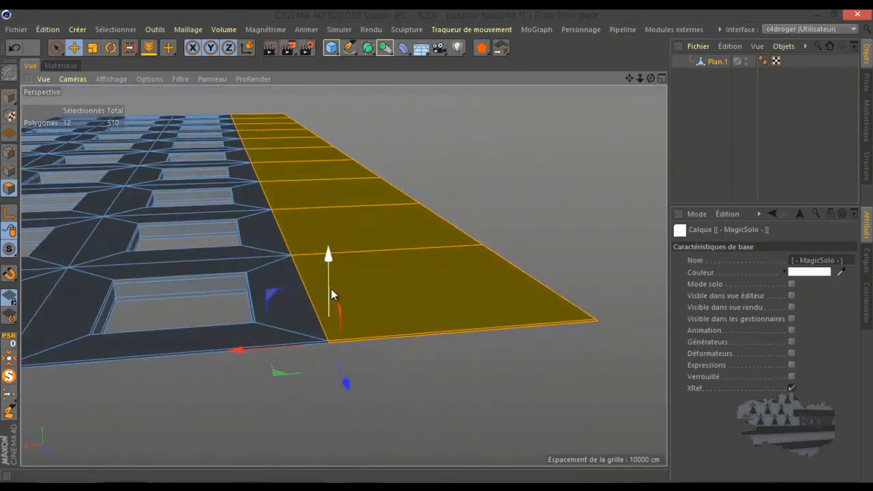
Step: Cut a loop lengthwise along the strip's inner border with Loop/Path Cut at 99.414 % offset
{"action": "scroll", "coordinate": [329, 291], "scroll_direction": "up", "scroll_amount": 8}
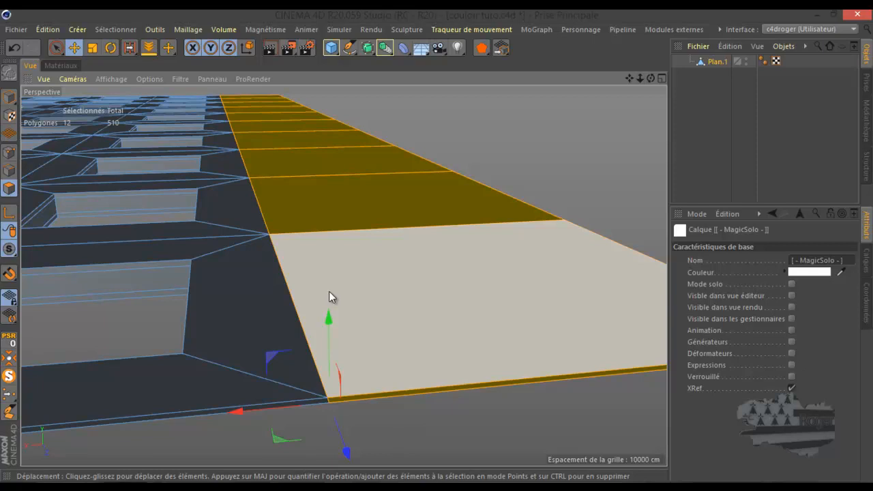
{"action": "key", "text": "k"}
{"action": "key", "text": "l"}
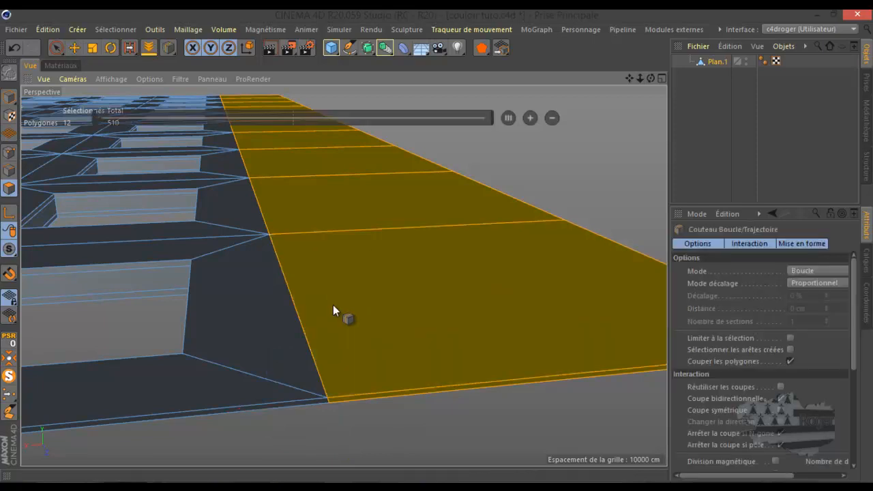
{"action": "left_click", "coordinate": [333, 402]}
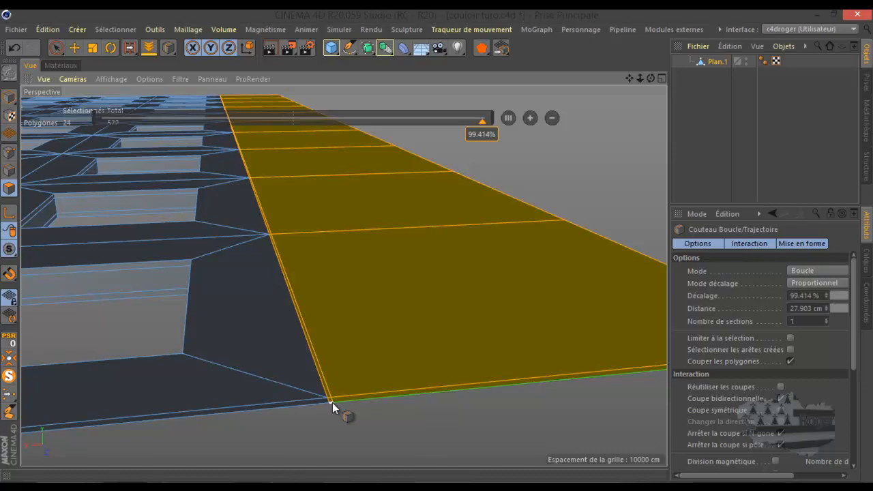
Step: Use Ring Selection to select only the wide column of strip polygons beside the new cut
{"action": "key", "text": "u"}
{"action": "key", "text": "b"}
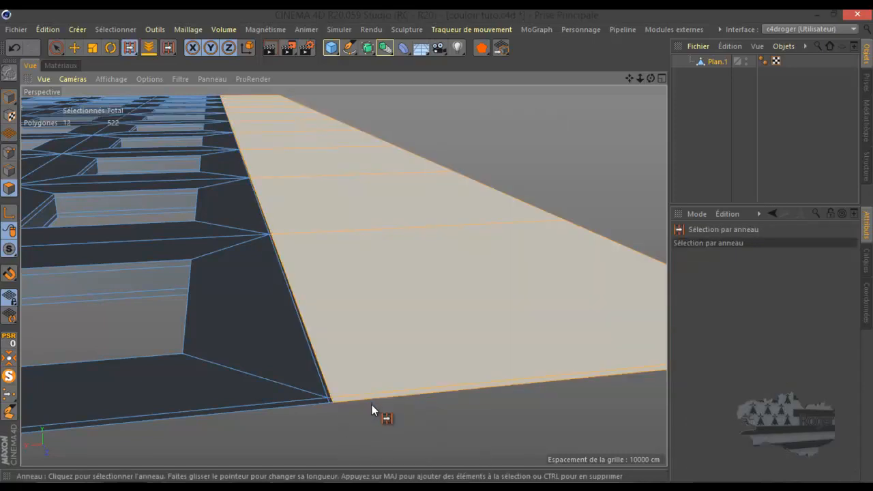
{"action": "left_click", "coordinate": [302, 211]}
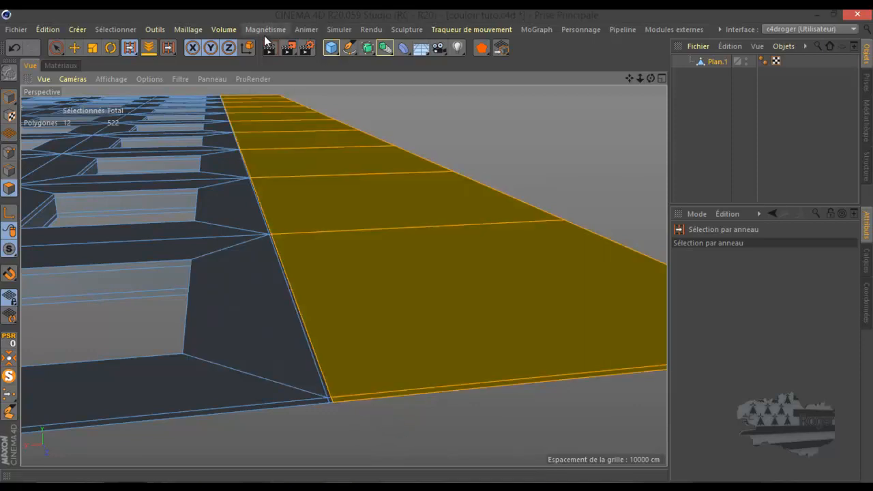
Step: Reposition the modelling axis on the wide column's near inner corner in polygon mode using the Move tool
{"action": "left_click", "coordinate": [75, 49]}
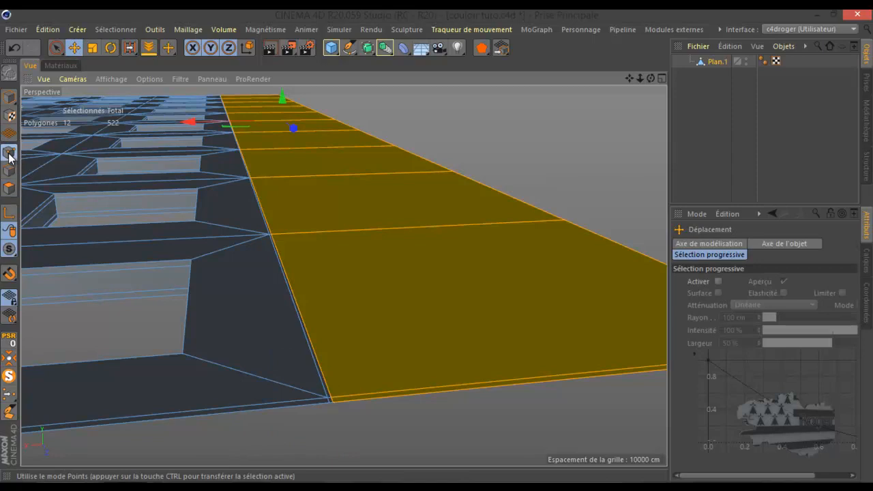
{"action": "left_click", "coordinate": [10, 154]}
{"action": "left_click", "coordinate": [10, 188]}
{"action": "left_click", "coordinate": [9, 213]}
{"action": "left_click", "coordinate": [334, 402]}
{"action": "key", "text": "l"}
Step: Extrude the selected wide column upward by about 0.005 cm by moving a copy along the Y axis
{"action": "scroll", "coordinate": [340, 403], "scroll_direction": "up", "scroll_amount": 5}
{"action": "scroll", "coordinate": [340, 402], "scroll_direction": "up", "scroll_amount": 1}
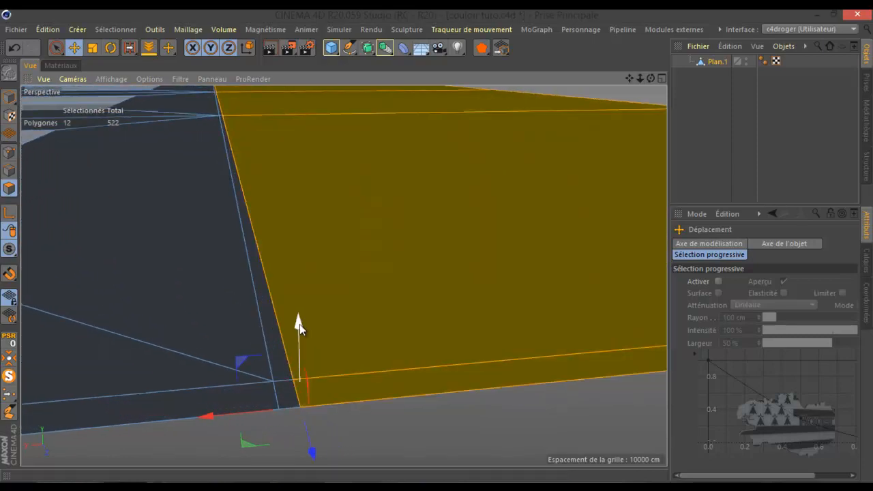
{"action": "left_click_drag", "start_coordinate": [299, 323], "coordinate": [300, 323]}
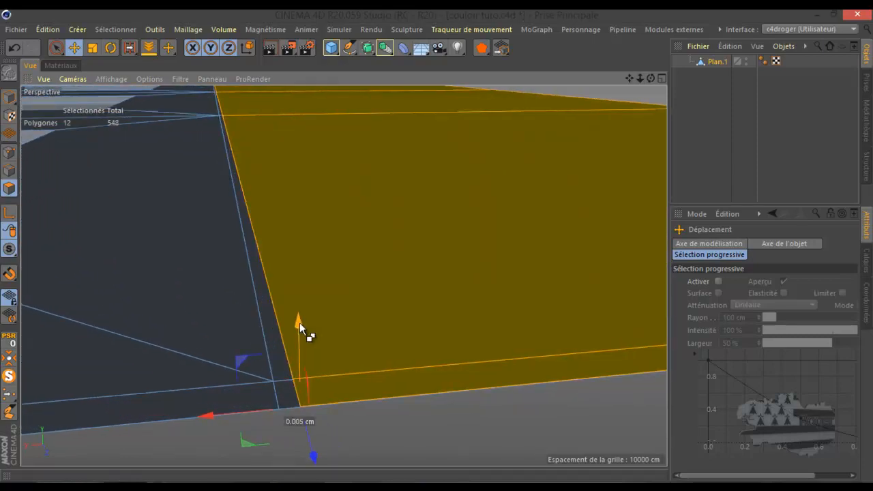
{"action": "scroll", "coordinate": [298, 407], "scroll_direction": "up", "scroll_amount": 5}
{"action": "scroll", "coordinate": [304, 307], "scroll_direction": "down", "scroll_amount": 1}
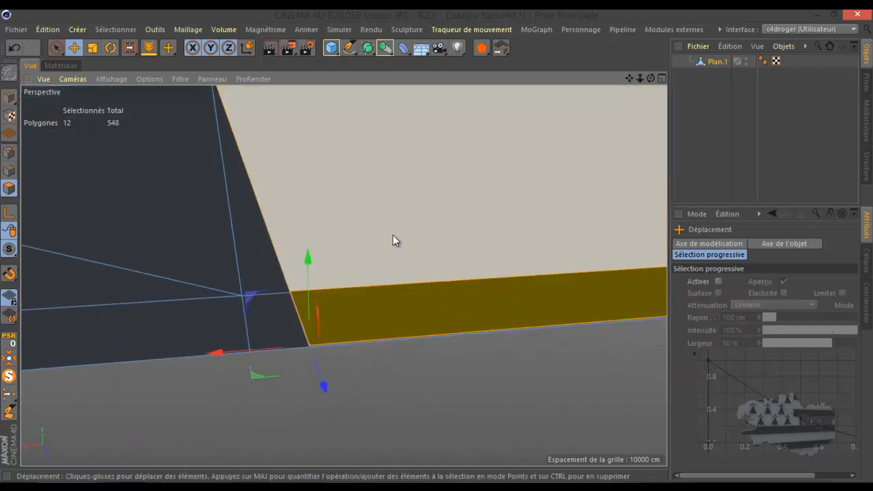
{"action": "left_click_drag", "start_coordinate": [651, 78], "coordinate": [440, 248]}
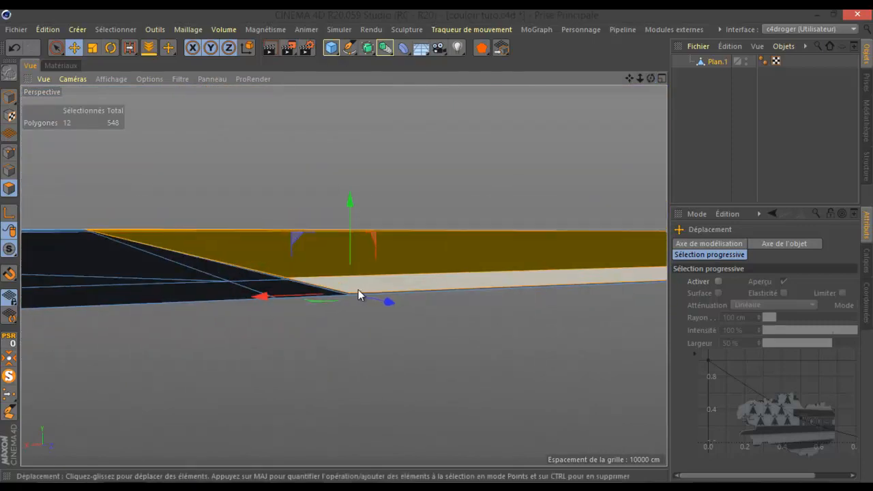
{"action": "scroll", "coordinate": [347, 299], "scroll_direction": "up", "scroll_amount": 2}
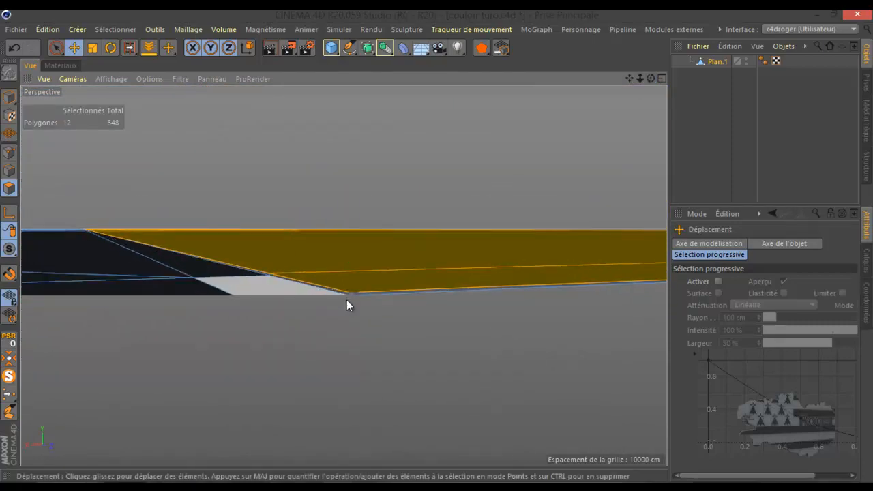
{"action": "scroll", "coordinate": [350, 298], "scroll_direction": "down", "scroll_amount": 1}
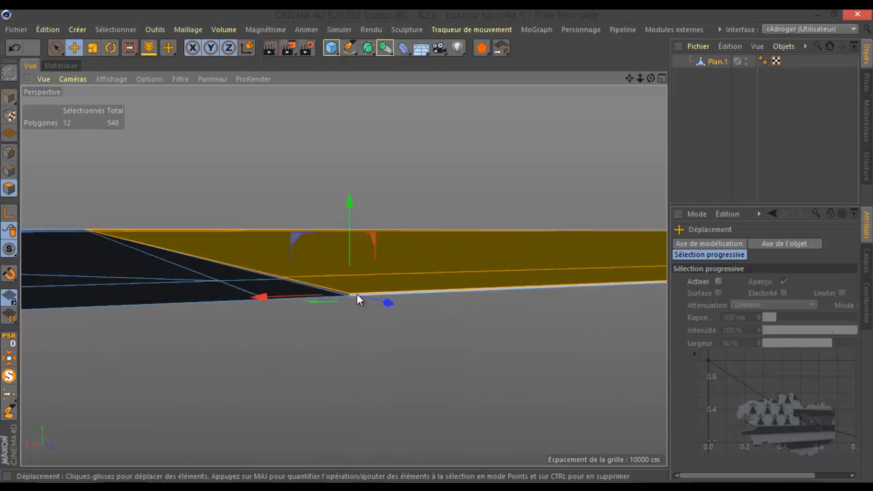
{"action": "left_click", "coordinate": [357, 294]}
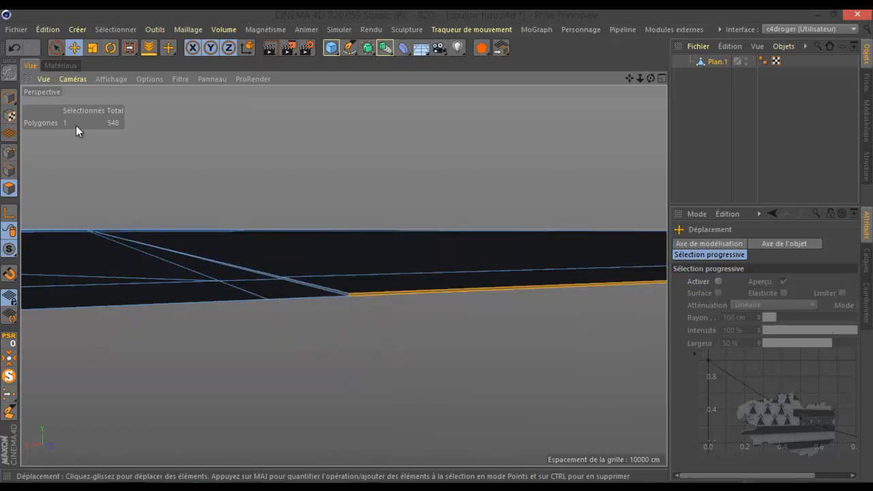
{"action": "left_click", "coordinate": [14, 50]}
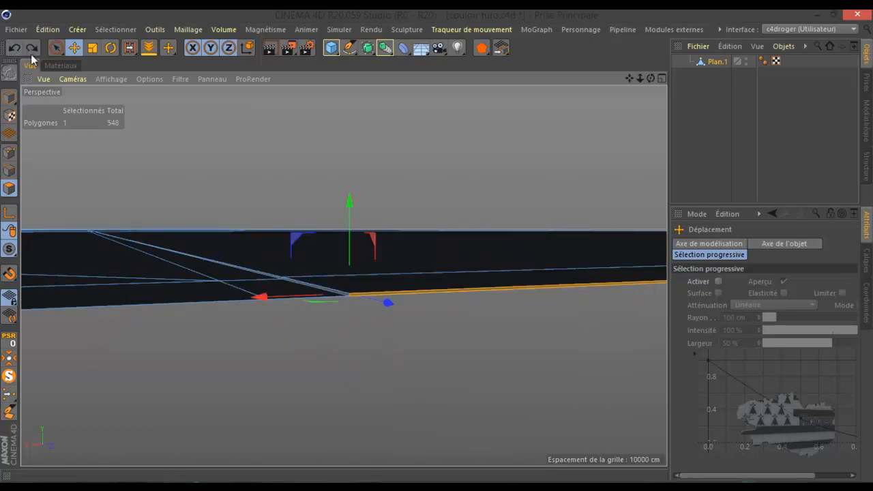
{"action": "left_click", "coordinate": [13, 49]}
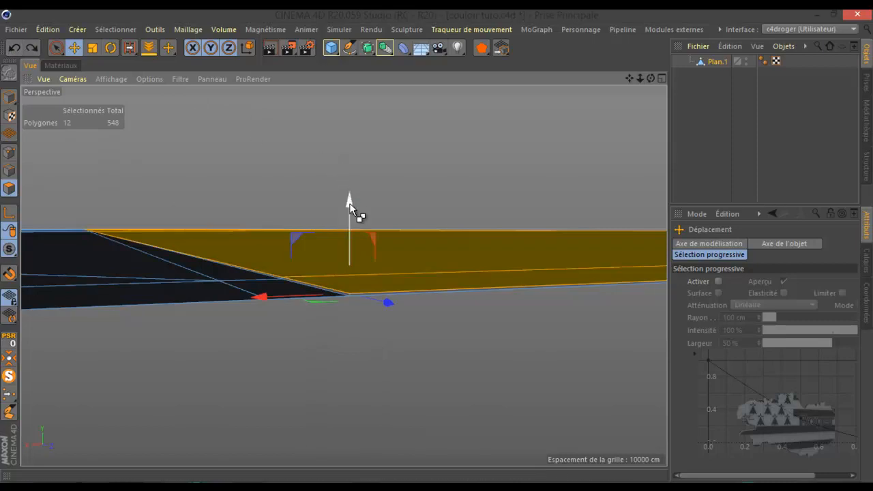
Step: Extrude the 12 selected strip polygons very slightly upward again by moving a copy along the Y axis
{"action": "left_click_drag", "start_coordinate": [350, 204], "coordinate": [351, 202], "text": "ctrl"}
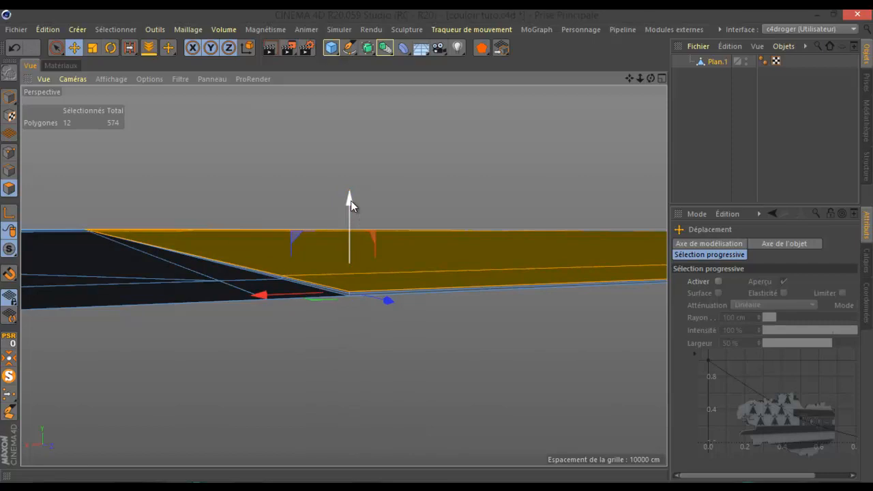
{"action": "left_click_drag", "start_coordinate": [297, 222], "coordinate": [349, 376], "text": "alt"}
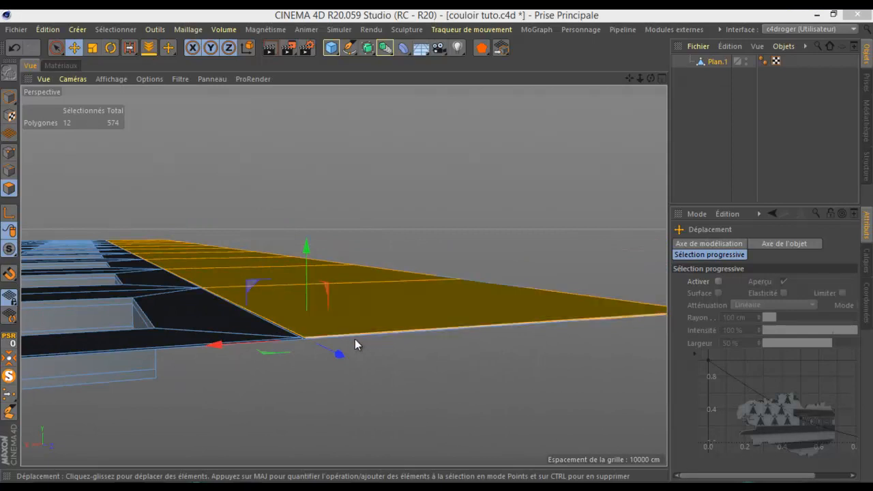
{"action": "left_click", "coordinate": [713, 17]}
{"action": "left_click_drag", "start_coordinate": [384, 340], "coordinate": [149, 327], "text": "alt"}
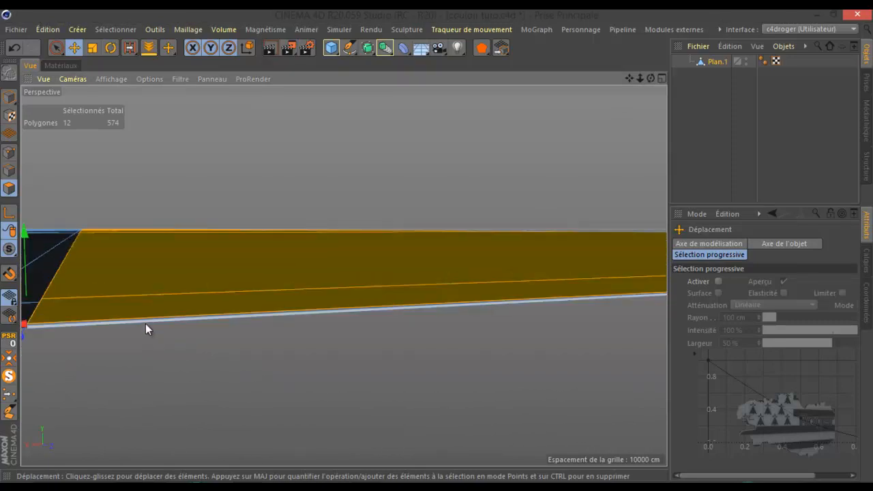
{"action": "left_click_drag", "start_coordinate": [146, 322], "coordinate": [120, 342], "text": "alt"}
Step: Examine the extruded strip's outer corner, its near end edge and its junction with the perforated grate
{"action": "left_click_drag", "start_coordinate": [650, 78], "coordinate": [437, 245]}
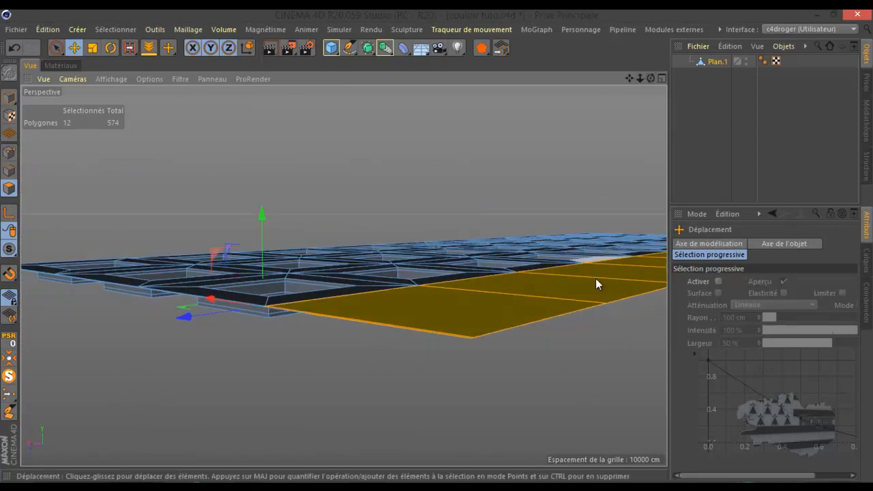
{"action": "left_click_drag", "start_coordinate": [581, 317], "coordinate": [513, 348], "text": "alt"}
{"action": "left_click_drag", "start_coordinate": [422, 355], "coordinate": [373, 357], "text": "alt"}
{"action": "scroll", "coordinate": [382, 346], "scroll_direction": "up", "scroll_amount": 3}
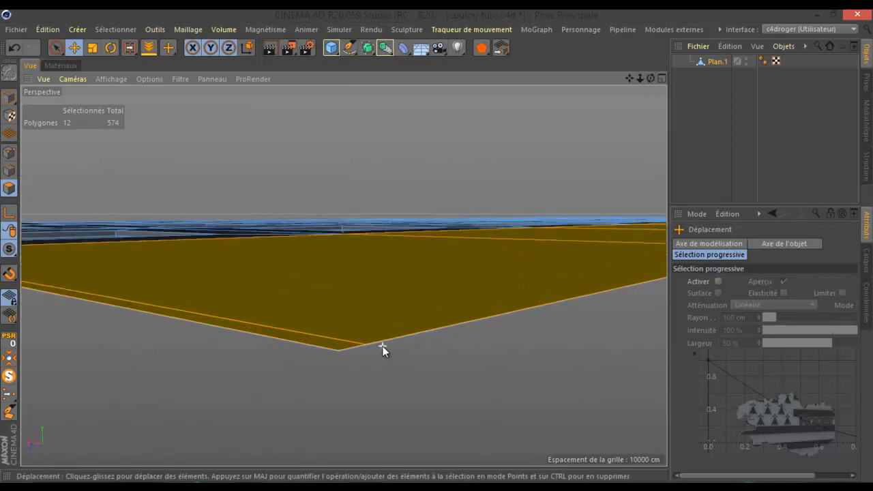
{"action": "scroll", "coordinate": [389, 344], "scroll_direction": "down", "scroll_amount": 7}
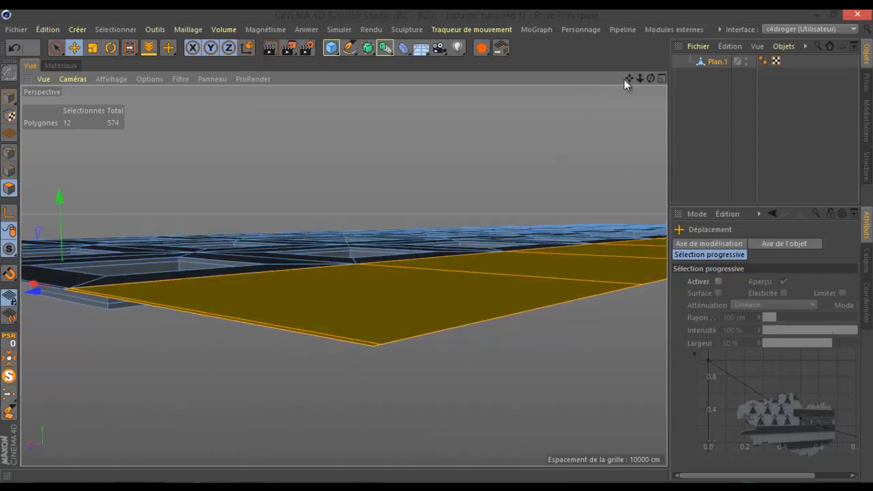
{"action": "left_click_drag", "start_coordinate": [650, 77], "coordinate": [436, 245]}
{"action": "scroll", "coordinate": [442, 329], "scroll_direction": "up", "scroll_amount": 6}
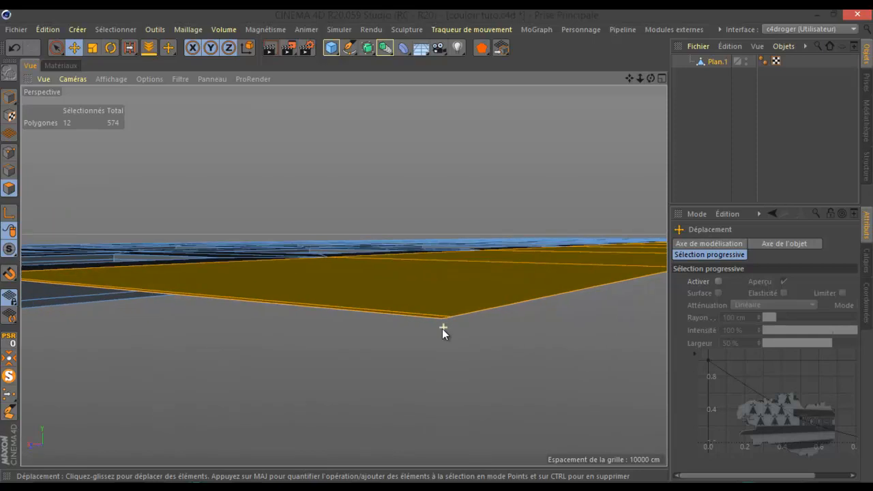
{"action": "scroll", "coordinate": [442, 329], "scroll_direction": "down", "scroll_amount": 5}
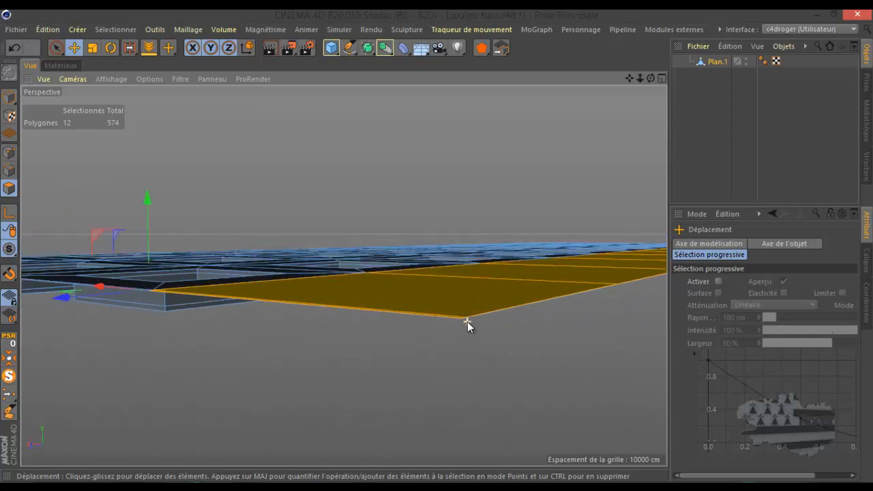
{"action": "scroll", "coordinate": [149, 285], "scroll_direction": "up", "scroll_amount": 8}
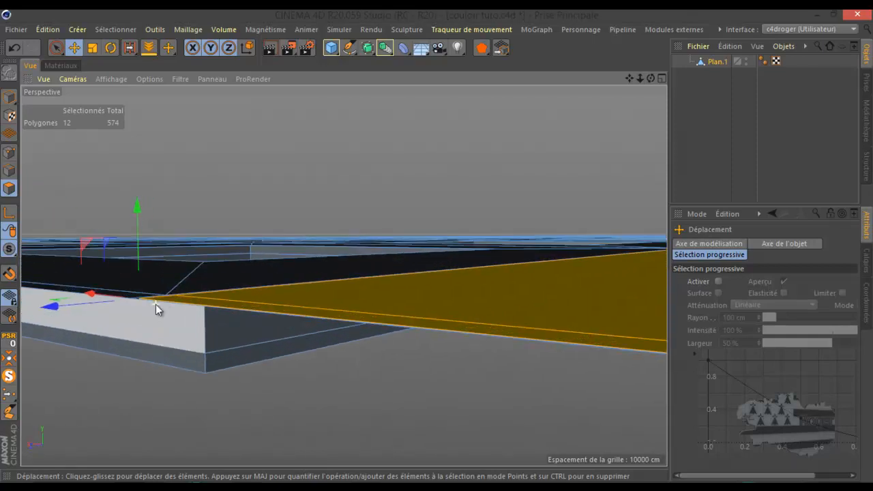
{"action": "scroll", "coordinate": [155, 305], "scroll_direction": "down", "scroll_amount": 5}
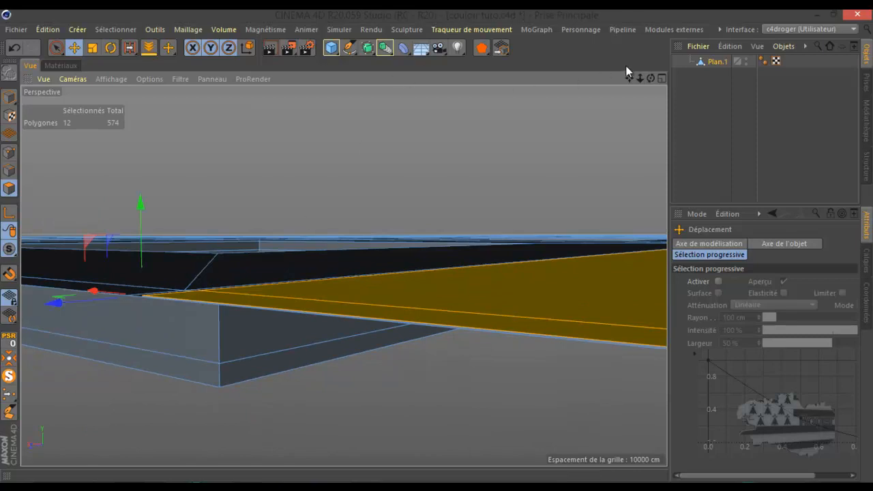
{"action": "left_click_drag", "start_coordinate": [650, 78], "coordinate": [439, 250]}
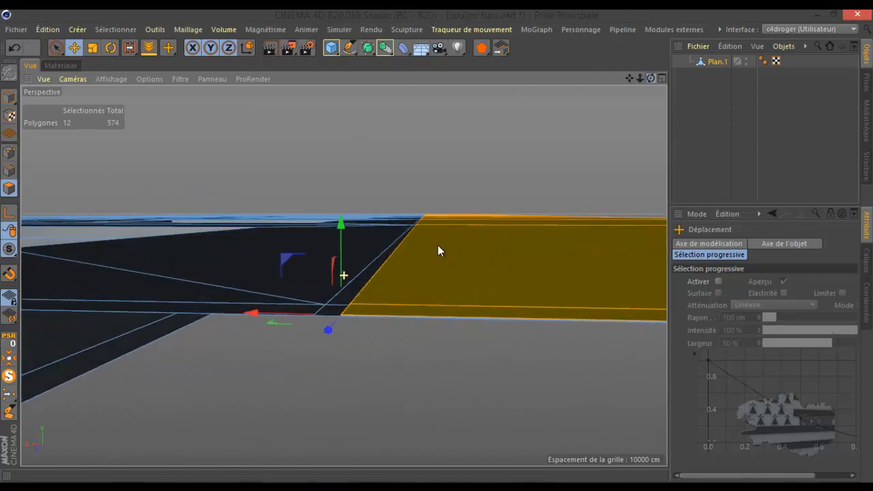
Step: Select only the thin side polygon on the extruded strip's near end and inspect it at the outer corner
{"action": "left_click", "coordinate": [430, 319]}
{"action": "scroll", "coordinate": [225, 347], "scroll_direction": "down", "scroll_amount": 3}
{"action": "scroll", "coordinate": [95, 348], "scroll_direction": "down", "scroll_amount": 7}
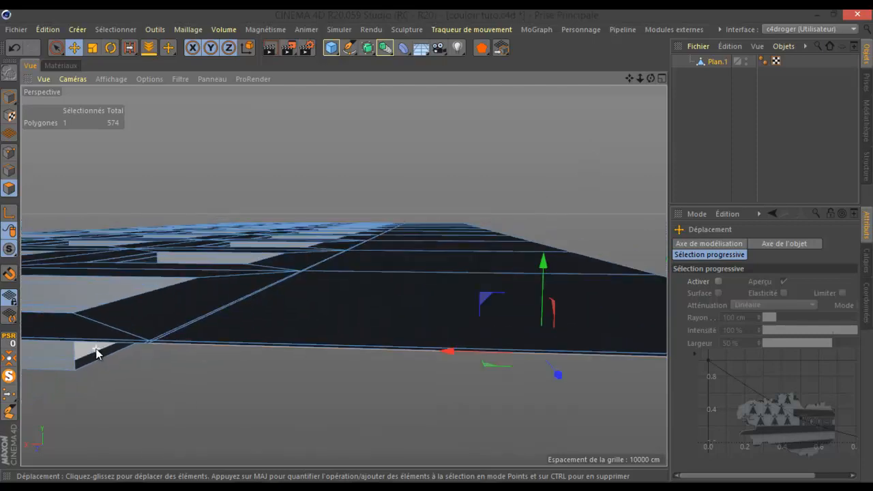
{"action": "scroll", "coordinate": [579, 368], "scroll_direction": "up", "scroll_amount": 9}
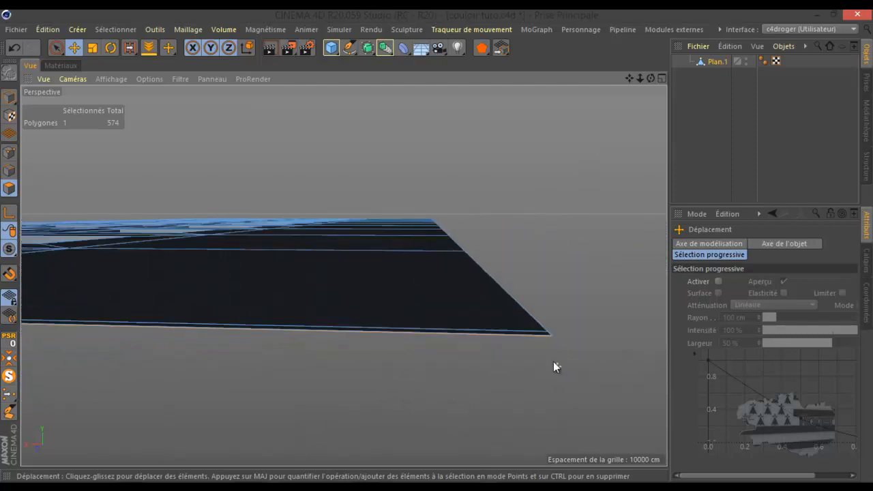
{"action": "scroll", "coordinate": [550, 330], "scroll_direction": "up", "scroll_amount": 6}
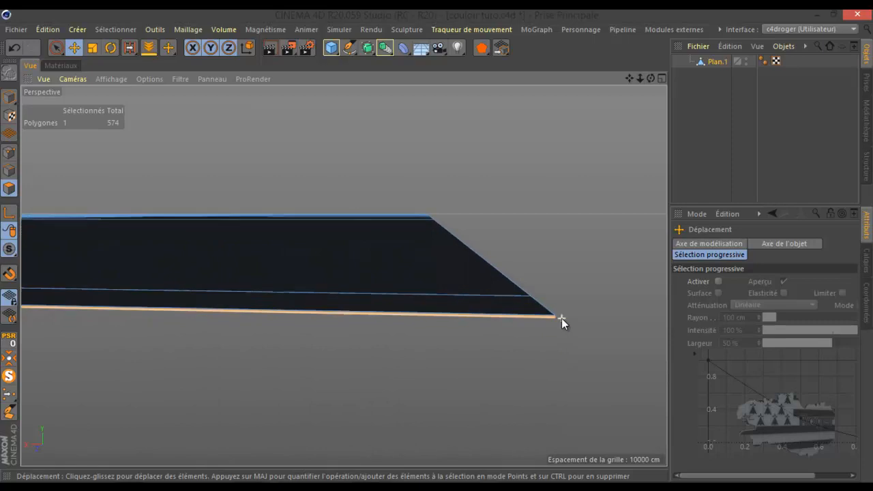
{"action": "scroll", "coordinate": [561, 318], "scroll_direction": "up", "scroll_amount": 4}
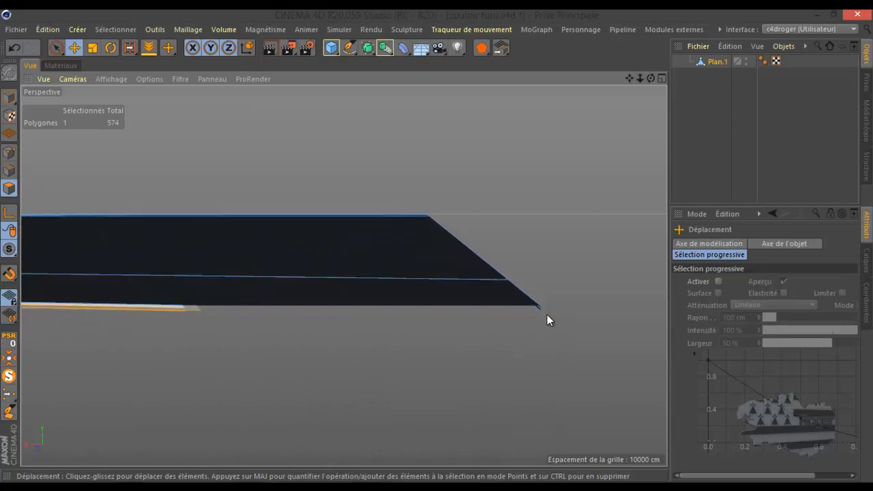
Step: Ring-select the first row of thin side polygons around the blank strip of the perforated panel
{"action": "left_click_drag", "start_coordinate": [652, 79], "coordinate": [437, 247]}
{"action": "scroll", "coordinate": [603, 199], "scroll_direction": "down", "scroll_amount": 3}
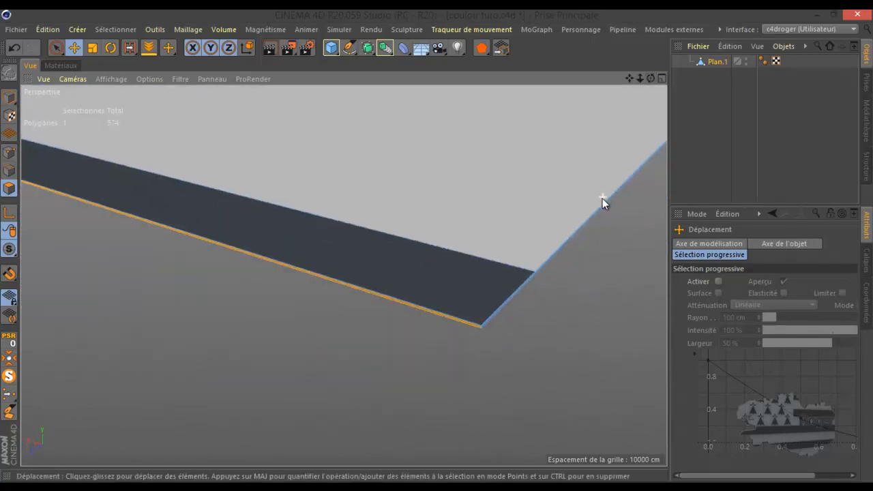
{"action": "scroll", "coordinate": [498, 319], "scroll_direction": "up", "scroll_amount": 4}
{"action": "scroll", "coordinate": [497, 320], "scroll_direction": "down", "scroll_amount": 1}
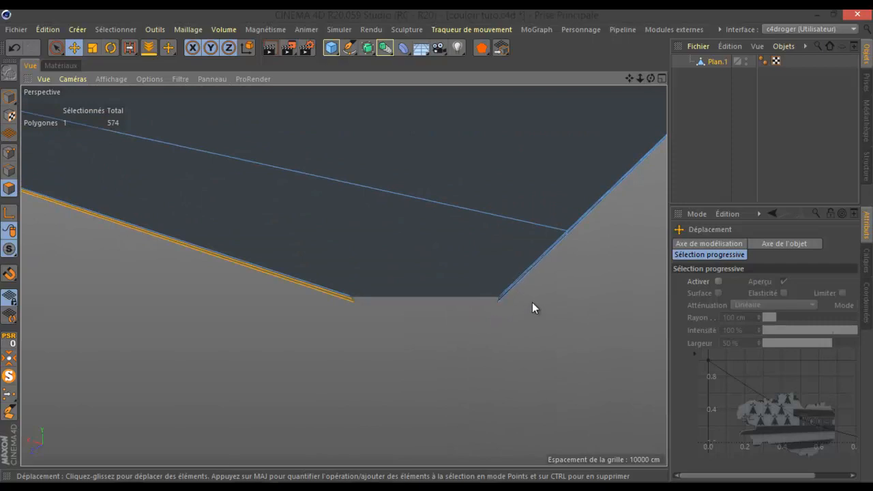
{"action": "key", "text": "u"}
{"action": "key", "text": "b"}
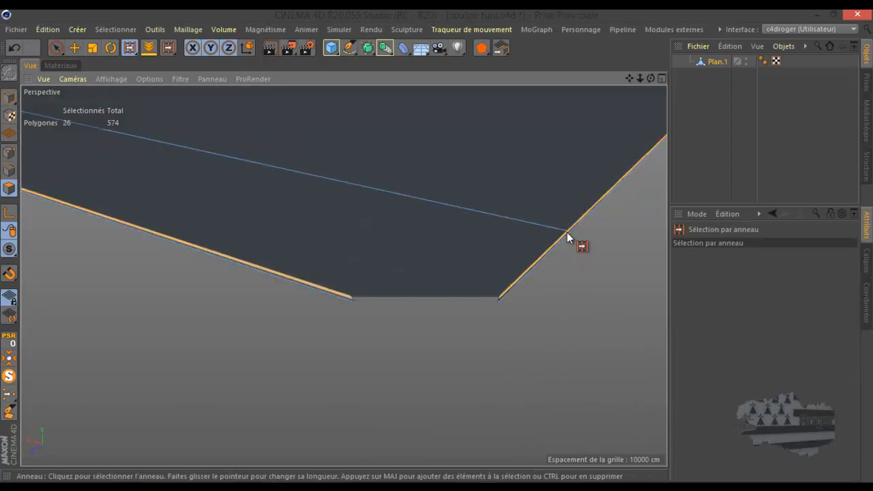
{"action": "left_click", "coordinate": [566, 233]}
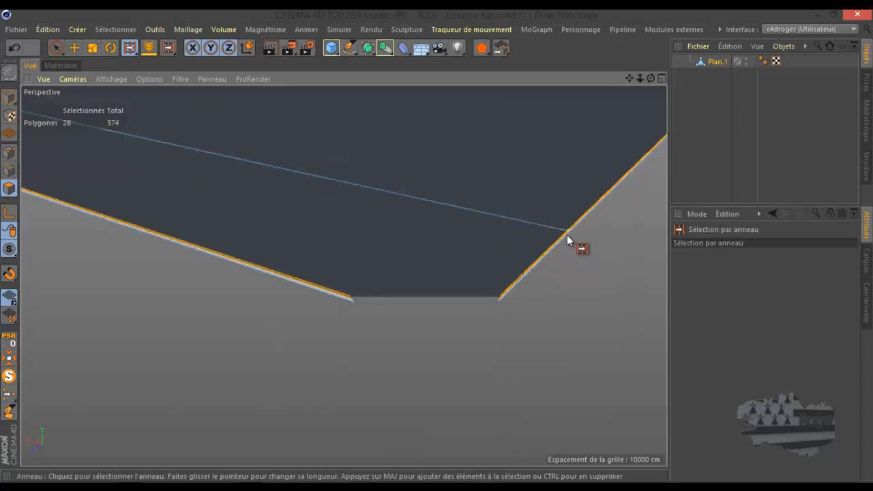
{"action": "left_click", "coordinate": [567, 234], "text": "shift"}
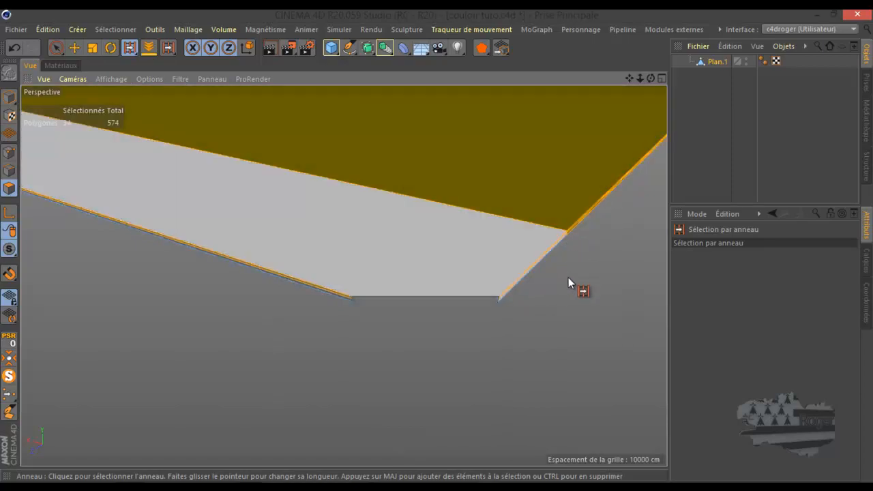
{"action": "scroll", "coordinate": [566, 279], "scroll_direction": "down", "scroll_amount": 1}
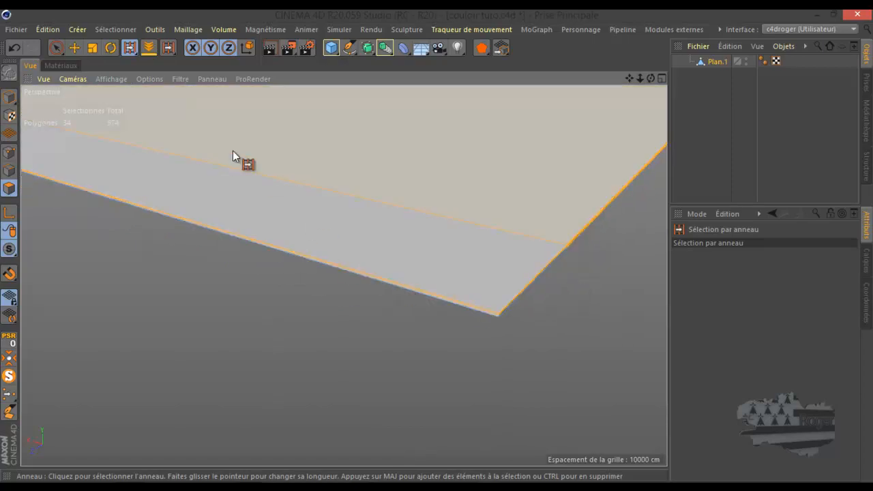
{"action": "left_click", "coordinate": [15, 49]}
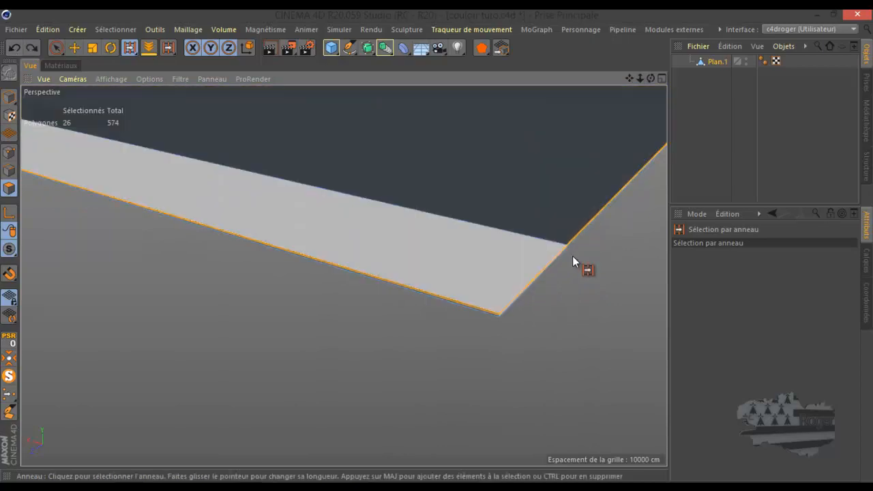
Step: Add the second ring of thin side polygons and start deselecting those between the blank strip and the holes with the Live Selection brush
{"action": "scroll", "coordinate": [573, 256], "scroll_direction": "up", "scroll_amount": 2}
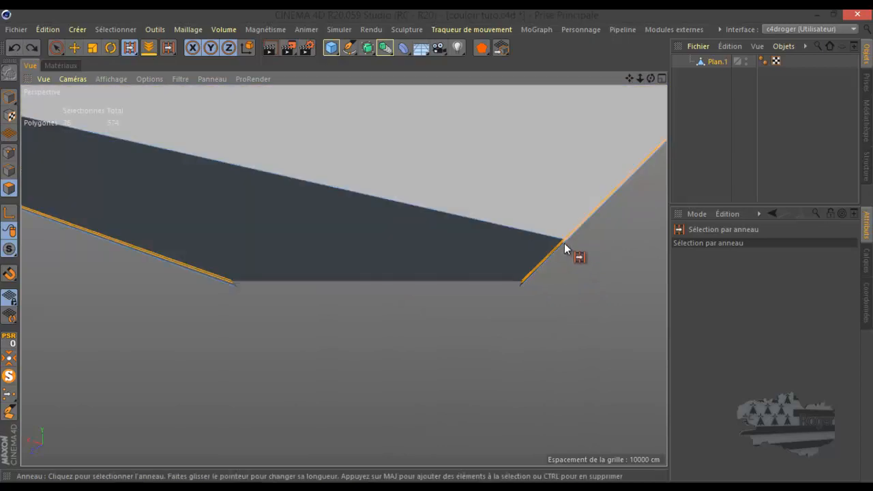
{"action": "left_click", "coordinate": [565, 246], "text": "shift"}
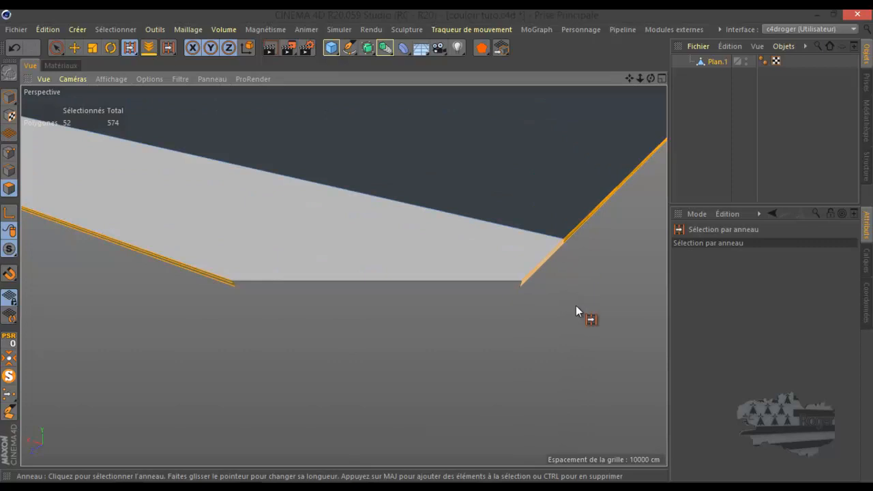
{"action": "left_click", "coordinate": [57, 47]}
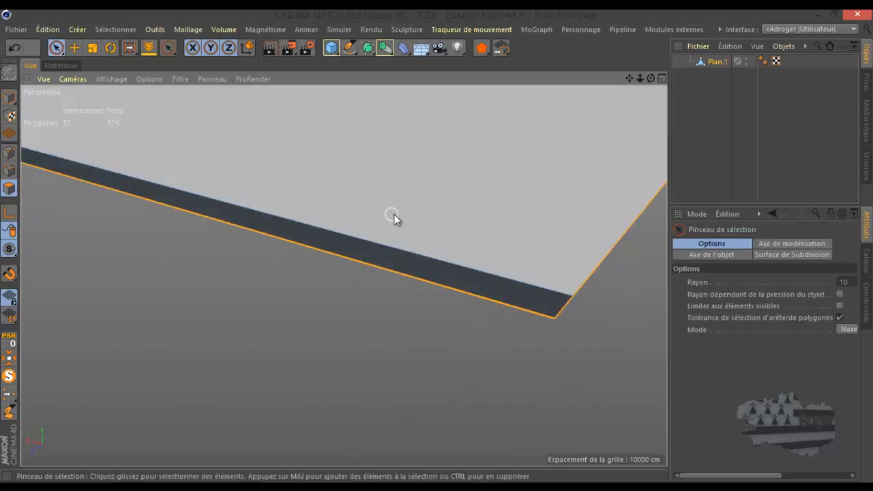
{"action": "mouse_move", "coordinate": [415, 246]}
{"action": "left_mouse_down"}
{"action": "mouse_move", "coordinate": [427, 269]}
{"action": "mouse_move", "coordinate": [504, 307]}
{"action": "left_mouse_up"}
{"action": "left_click_drag", "start_coordinate": [296, 251], "coordinate": [311, 223], "text": "alt"}
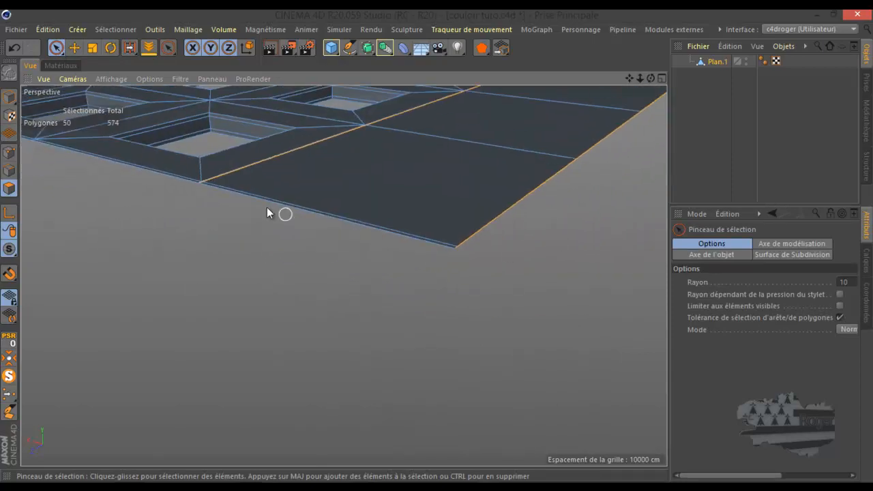
{"action": "left_click_drag", "start_coordinate": [402, 136], "coordinate": [377, 178], "text": "ctrl"}
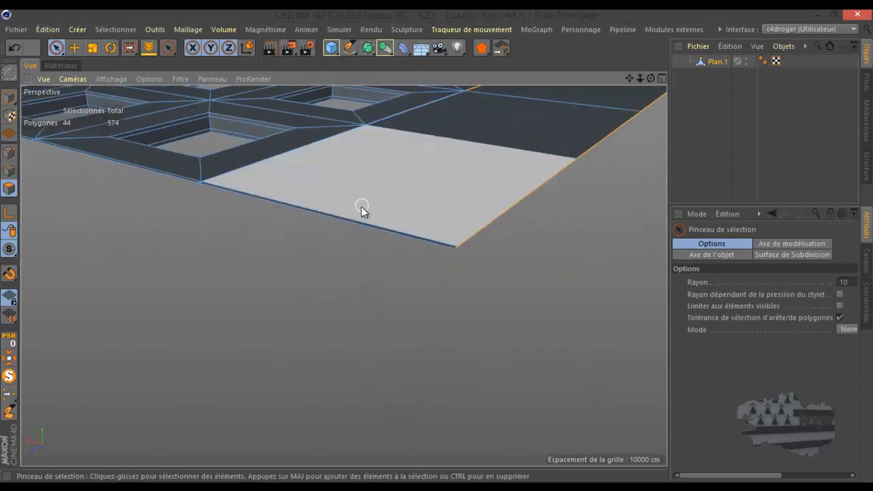
Step: In the Top view, deselect the remaining polygons between the blank strip and the holes, and delete those left along the panel's outer long edge
{"action": "middle_click", "coordinate": [307, 230]}
{"action": "middle_click", "coordinate": [410, 221]}
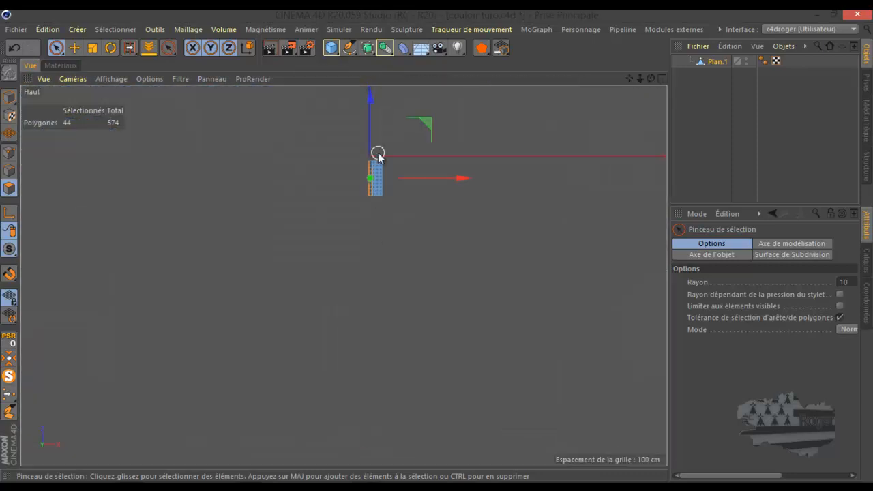
{"action": "scroll", "coordinate": [374, 185], "scroll_direction": "up", "scroll_amount": 3}
{"action": "scroll", "coordinate": [362, 205], "scroll_direction": "up", "scroll_amount": 3}
{"action": "mouse_move", "coordinate": [358, 112]}
{"action": "left_mouse_down", "text": "ctrl"}
{"action": "mouse_move", "coordinate": [358, 296]}
{"action": "mouse_move", "coordinate": [349, 307]}
{"action": "left_mouse_up", "text": "ctrl"}
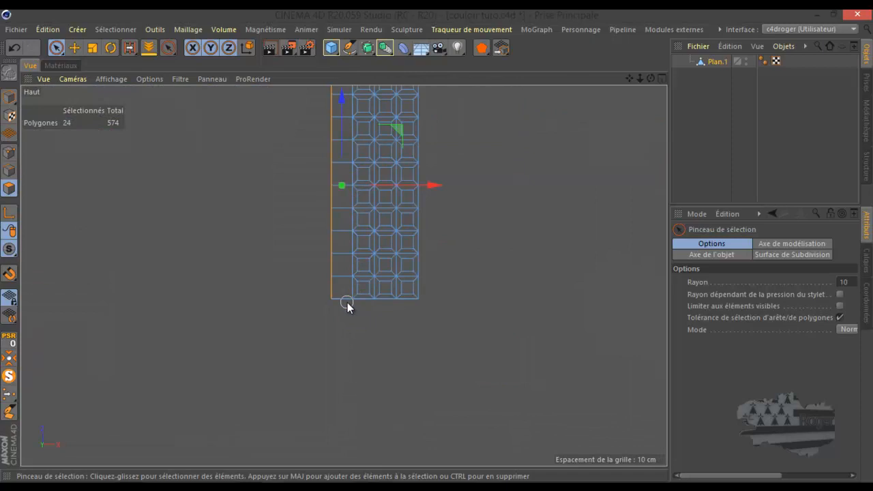
{"action": "scroll", "coordinate": [332, 308], "scroll_direction": "up", "scroll_amount": 4}
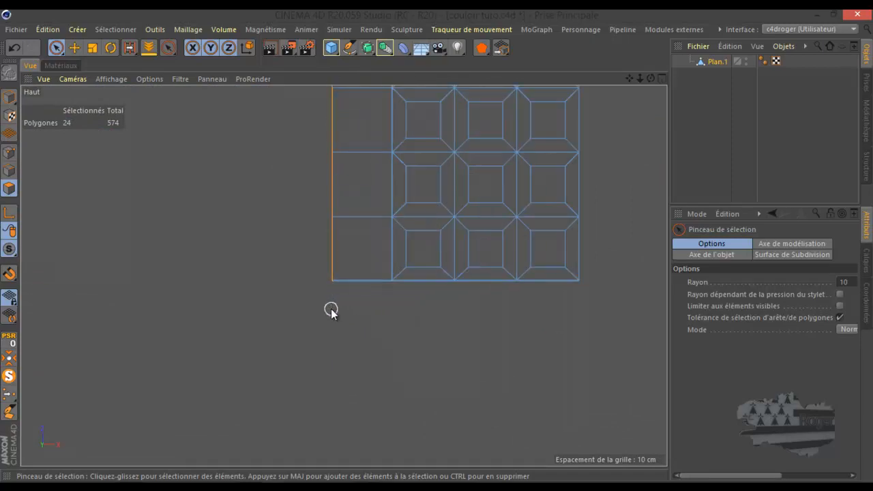
{"action": "scroll", "coordinate": [331, 311], "scroll_direction": "up", "scroll_amount": 8}
{"action": "scroll", "coordinate": [298, 318], "scroll_direction": "down", "scroll_amount": 10}
{"action": "key", "text": "Delete"}
Step: Return to the Perspective view, turn off solo mode to show the whole scene, and enable the Subdivision Surface
{"action": "middle_click", "coordinate": [267, 243]}
{"action": "key", "text": "h"}
{"action": "middle_click", "coordinate": [269, 239]}
{"action": "scroll", "coordinate": [283, 272], "scroll_direction": "down", "scroll_amount": 6}
{"action": "scroll", "coordinate": [315, 340], "scroll_direction": "down", "scroll_amount": 2}
{"action": "left_click_drag", "start_coordinate": [649, 78], "coordinate": [438, 247]}
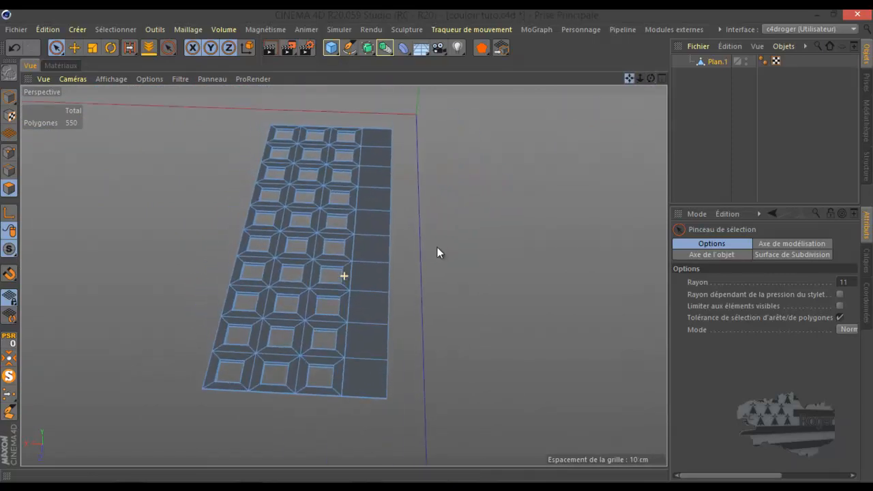
{"action": "left_click", "coordinate": [5, 379]}
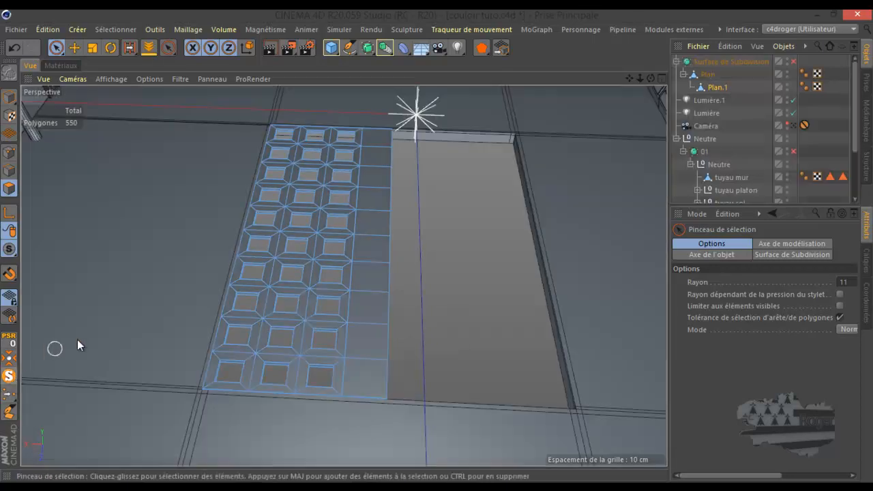
{"action": "left_click", "coordinate": [792, 62]}
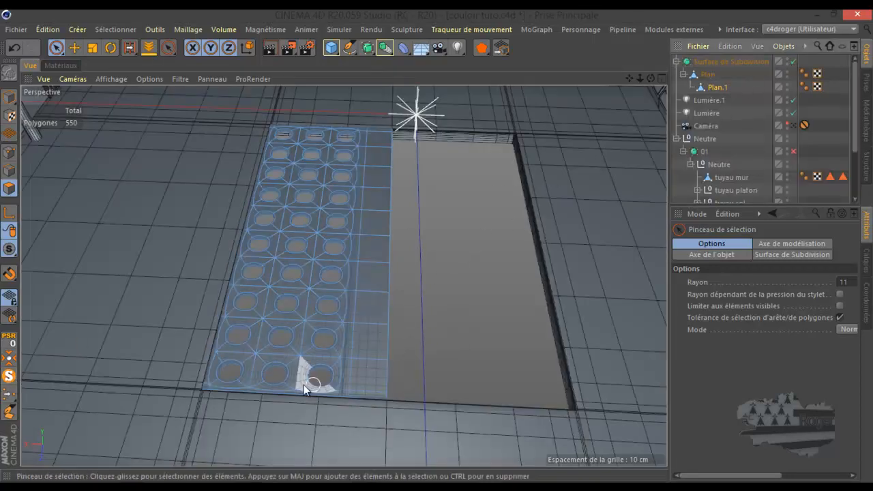
Step: Add a loop cut at 99.576% in the panel's blank strip, right beside the perforated area
{"action": "scroll", "coordinate": [217, 394], "scroll_direction": "up", "scroll_amount": 10}
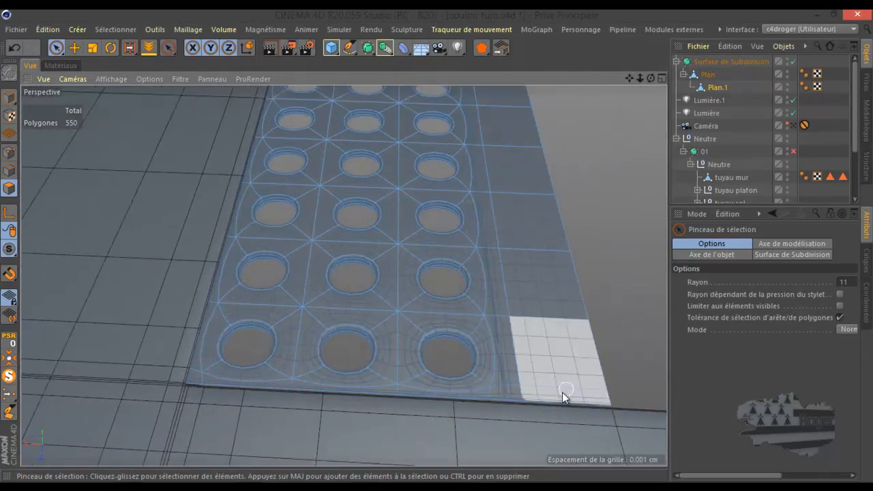
{"action": "scroll", "coordinate": [566, 393], "scroll_direction": "up", "scroll_amount": 8}
{"action": "scroll", "coordinate": [493, 397], "scroll_direction": "up", "scroll_amount": 4}
{"action": "key", "text": "k"}
{"action": "key", "text": "l"}
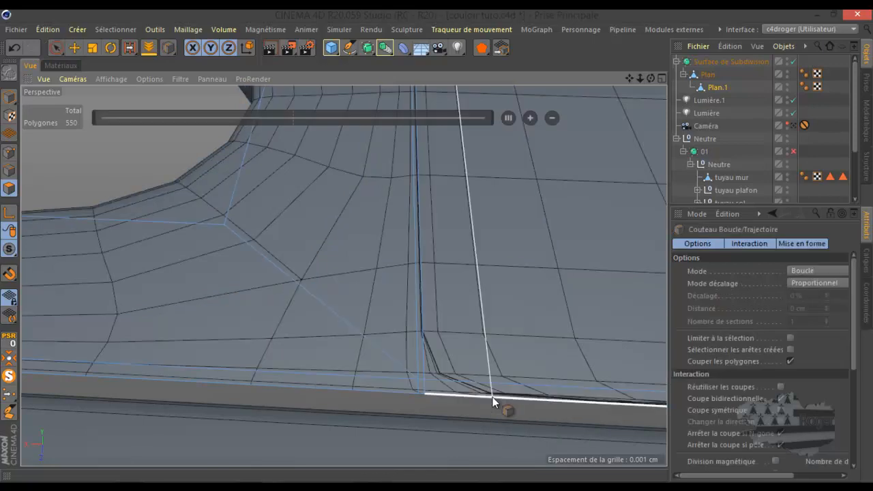
{"action": "left_click", "coordinate": [427, 399]}
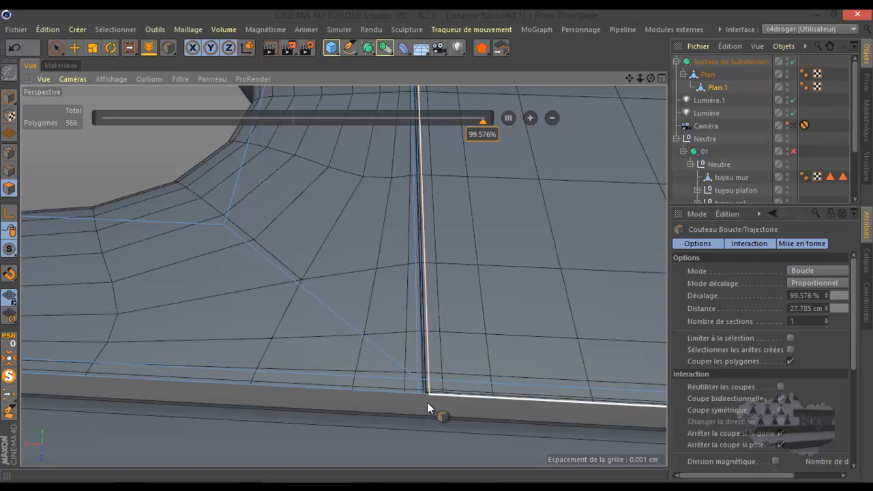
Step: Examine the hole rims with the Subdivision Surface's viewport subdivision raised to 3, and set it back to 2
{"action": "scroll", "coordinate": [414, 399], "scroll_direction": "down", "scroll_amount": 5}
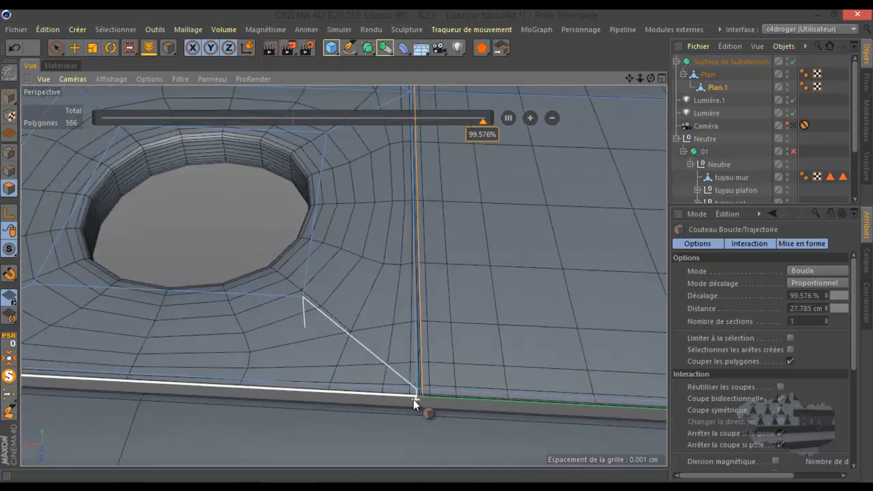
{"action": "scroll", "coordinate": [413, 400], "scroll_direction": "down", "scroll_amount": 3}
{"action": "scroll", "coordinate": [318, 279], "scroll_direction": "up", "scroll_amount": 6}
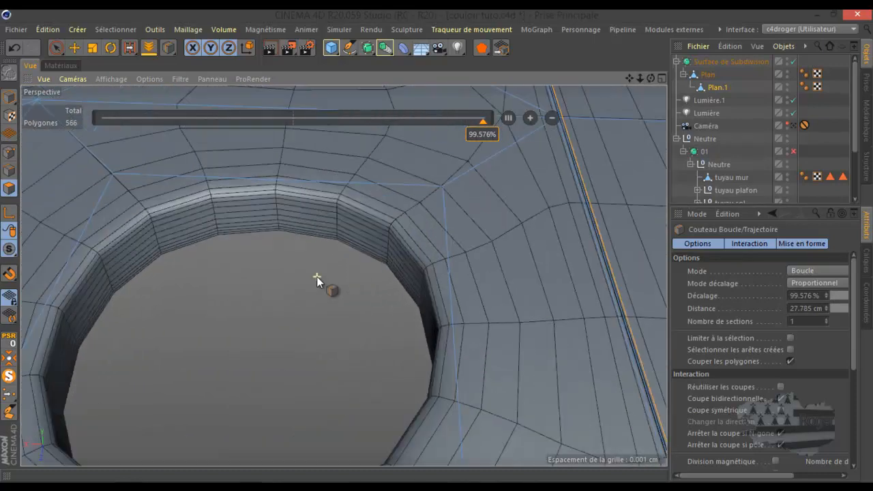
{"action": "scroll", "coordinate": [272, 246], "scroll_direction": "down", "scroll_amount": 6}
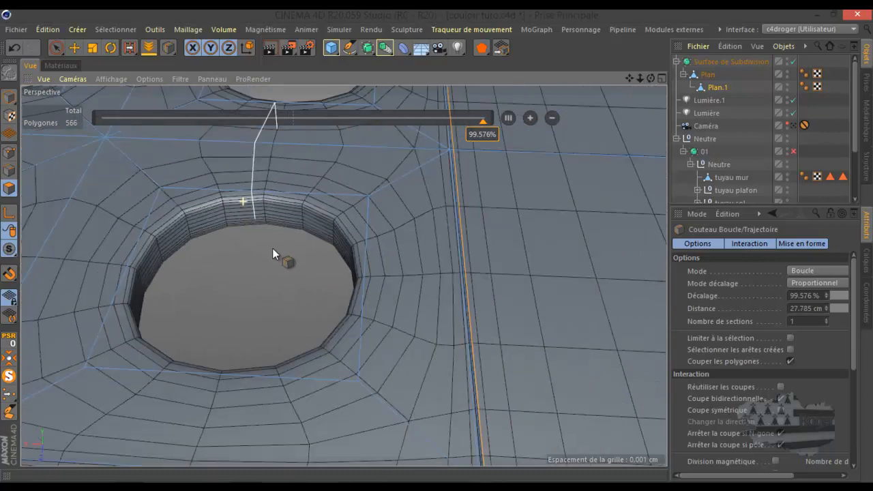
{"action": "scroll", "coordinate": [275, 257], "scroll_direction": "down", "scroll_amount": 5}
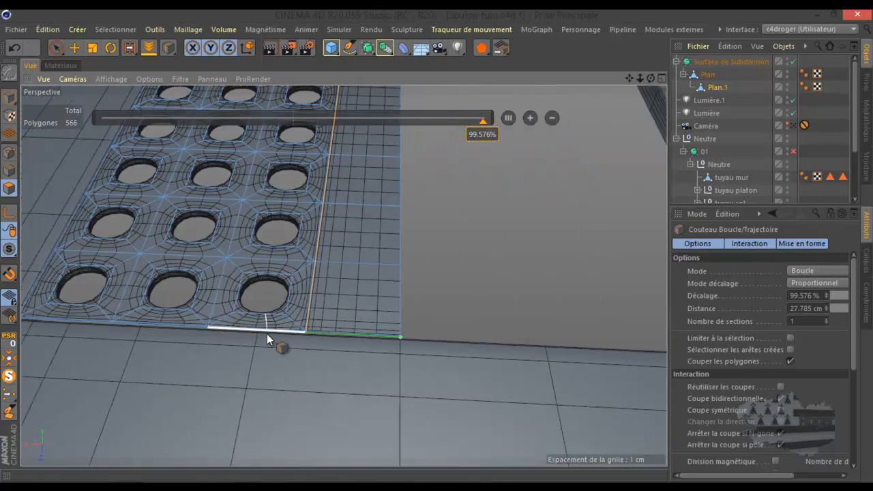
{"action": "left_click", "coordinate": [714, 62]}
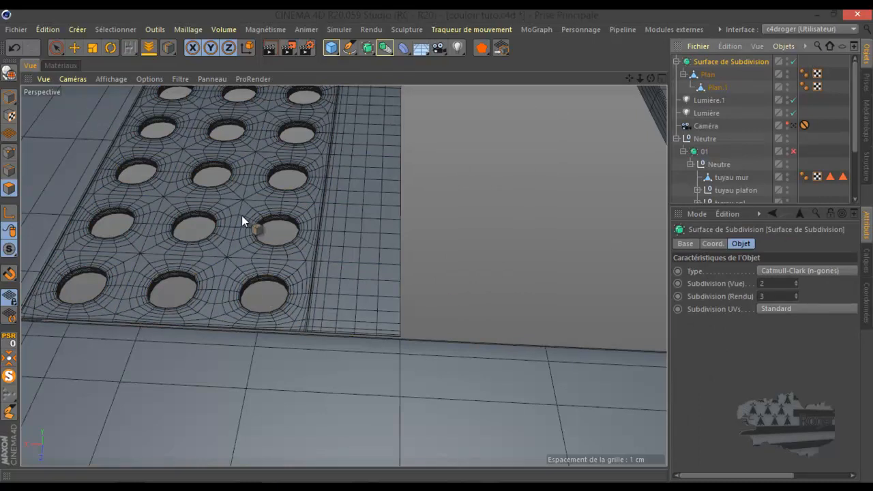
{"action": "left_click", "coordinate": [797, 281]}
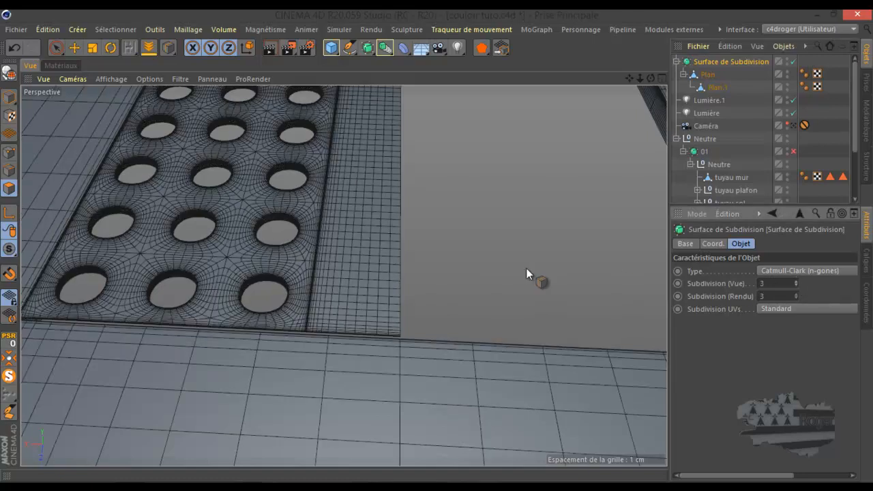
{"action": "scroll", "coordinate": [292, 215], "scroll_direction": "up", "scroll_amount": 10}
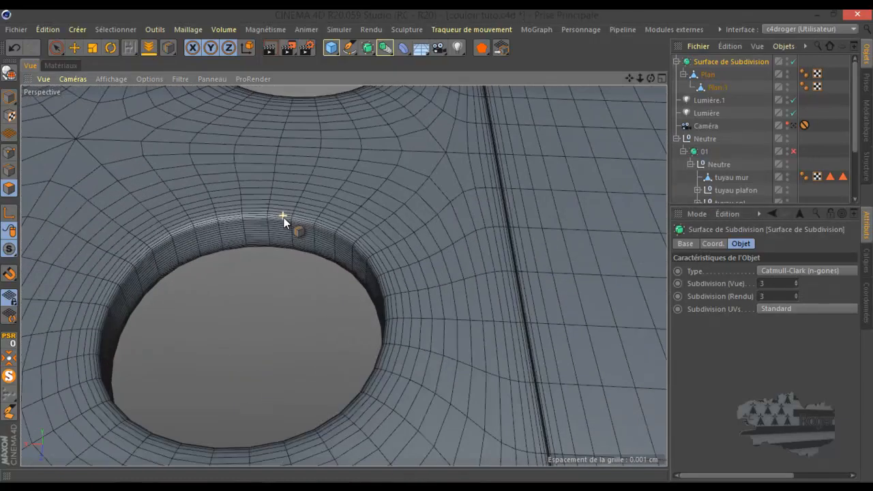
{"action": "scroll", "coordinate": [283, 224], "scroll_direction": "up", "scroll_amount": 3}
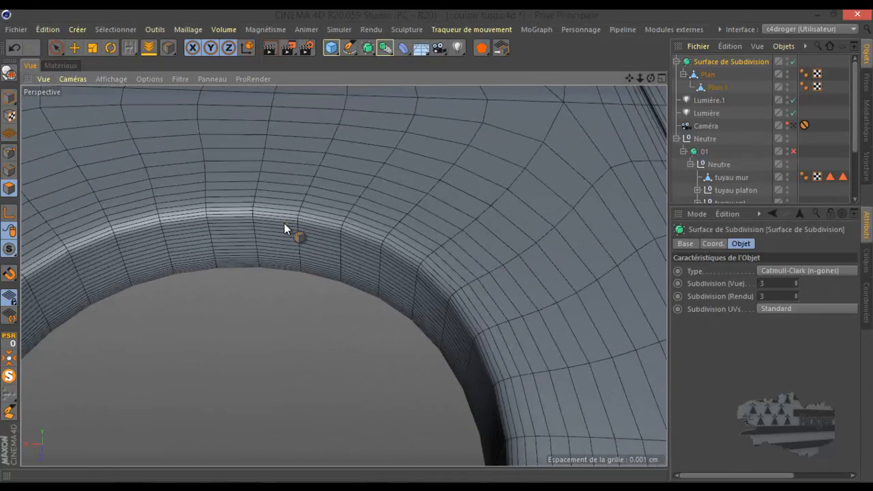
{"action": "scroll", "coordinate": [284, 223], "scroll_direction": "down", "scroll_amount": 15}
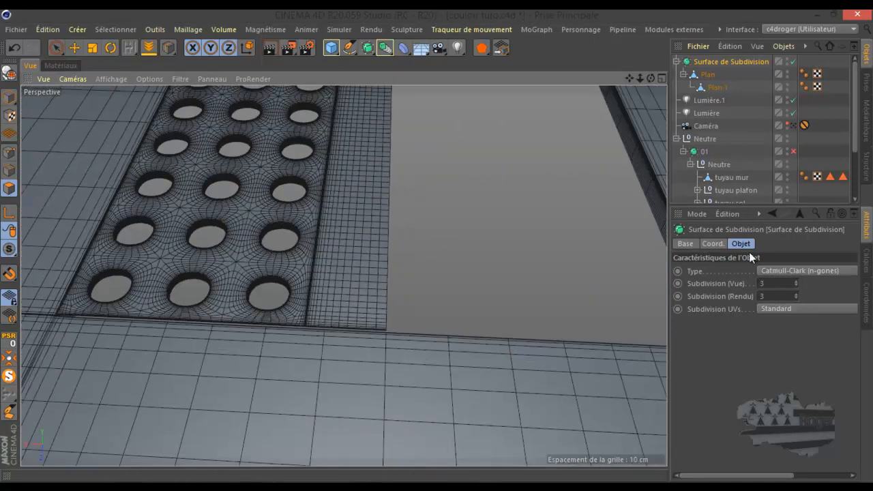
{"action": "left_click", "coordinate": [797, 283]}
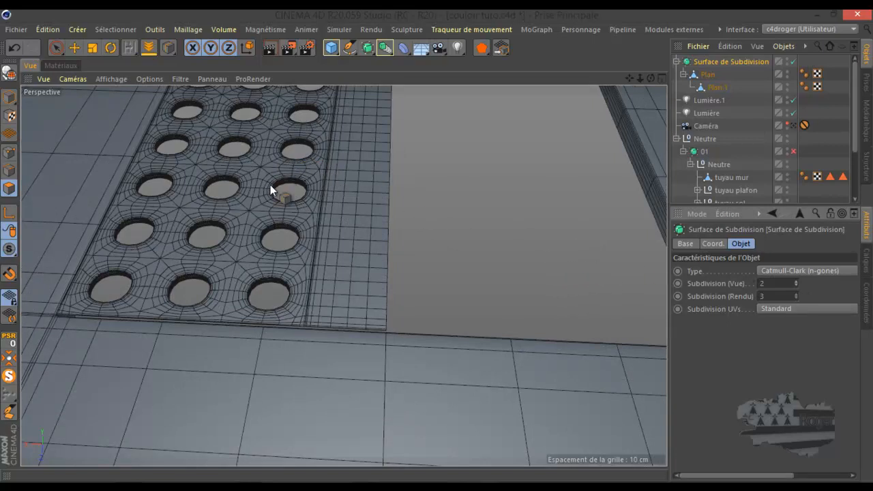
Step: Select the perforated panel Plan.1 and disable the Subdivision Surface
{"action": "scroll", "coordinate": [270, 185], "scroll_direction": "down", "scroll_amount": 4}
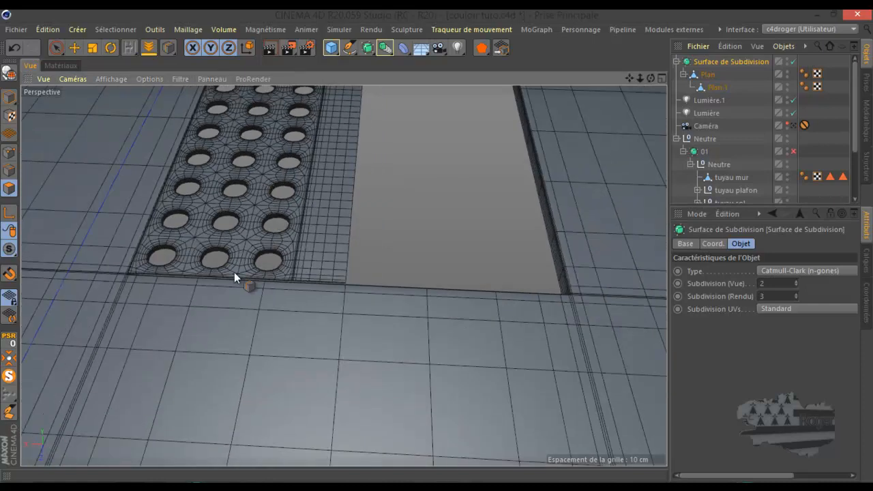
{"action": "scroll", "coordinate": [235, 282], "scroll_direction": "down", "scroll_amount": 6}
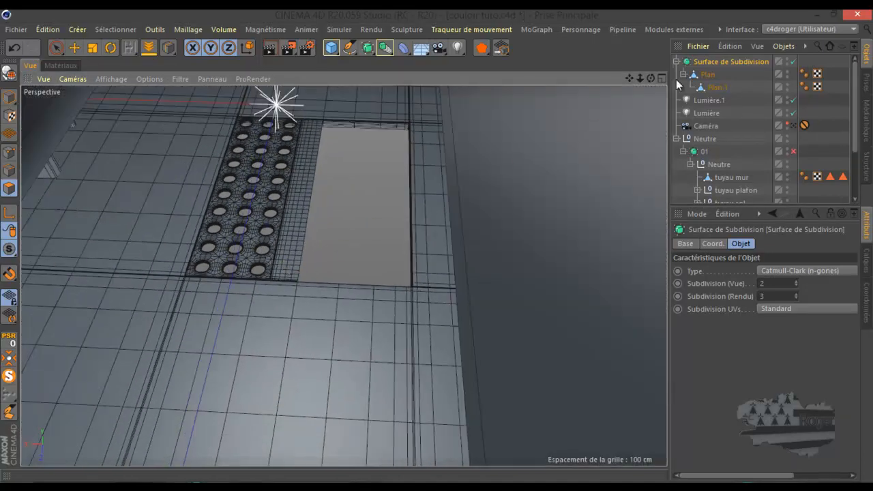
{"action": "left_click", "coordinate": [706, 75]}
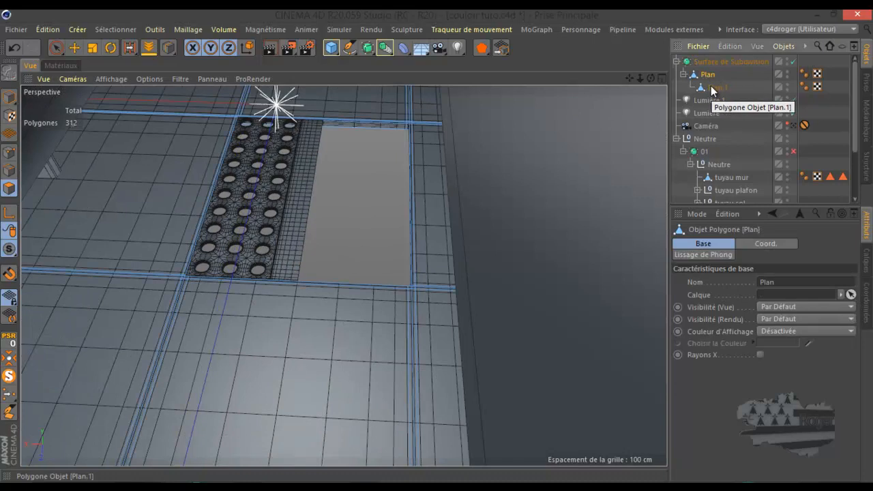
{"action": "left_click", "coordinate": [710, 86]}
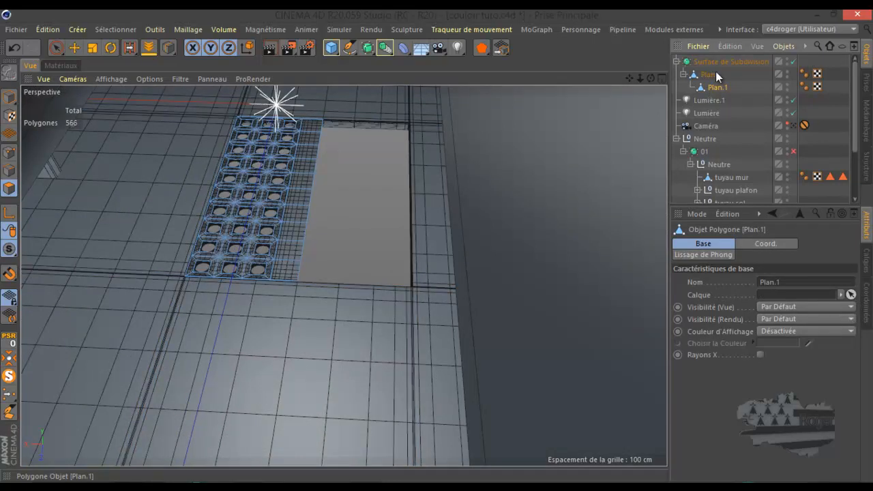
{"action": "left_click", "coordinate": [793, 61]}
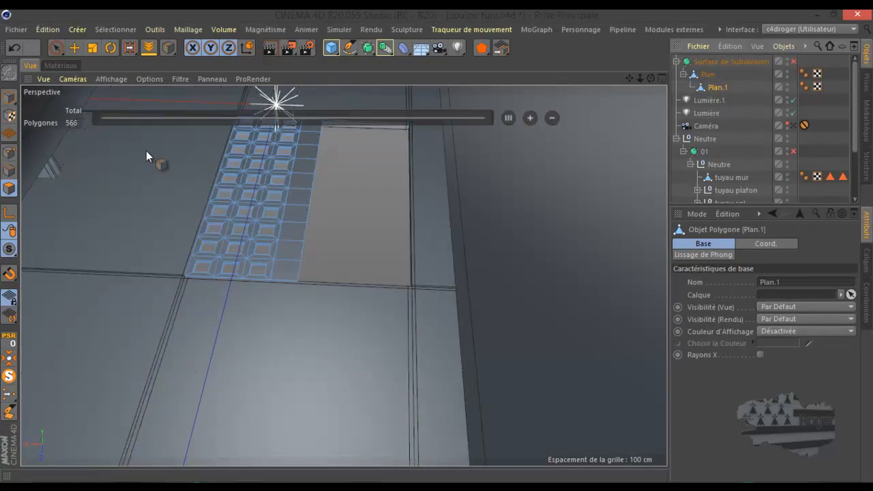
Step: In Model mode, move the axis of Plan.1 to the near corner of the blank strip's free long edge, and leave axis editing
{"action": "left_click", "coordinate": [10, 97]}
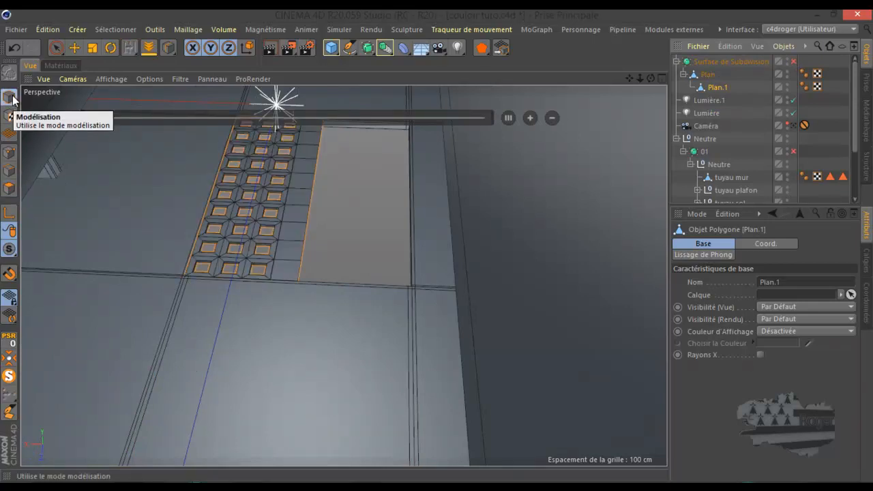
{"action": "left_click", "coordinate": [13, 100]}
{"action": "left_click", "coordinate": [47, 113]}
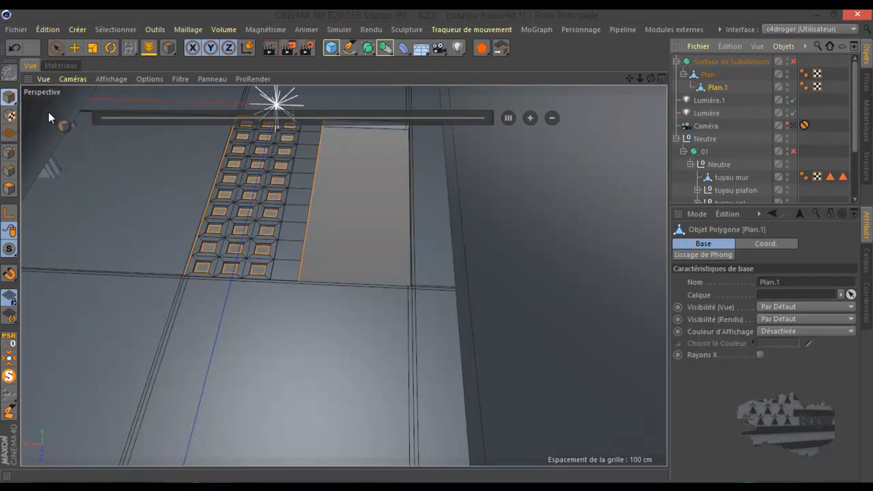
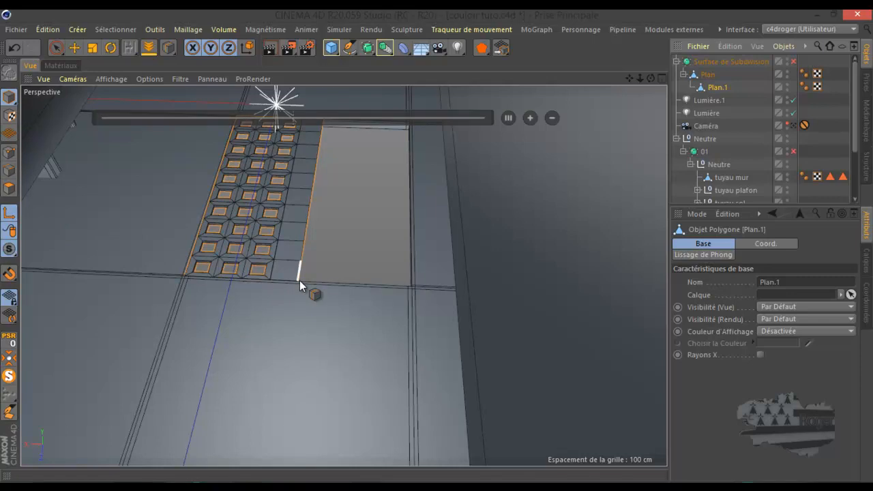
{"action": "scroll", "coordinate": [298, 281], "scroll_direction": "up", "scroll_amount": 10}
{"action": "scroll", "coordinate": [297, 283], "scroll_direction": "up", "scroll_amount": 2}
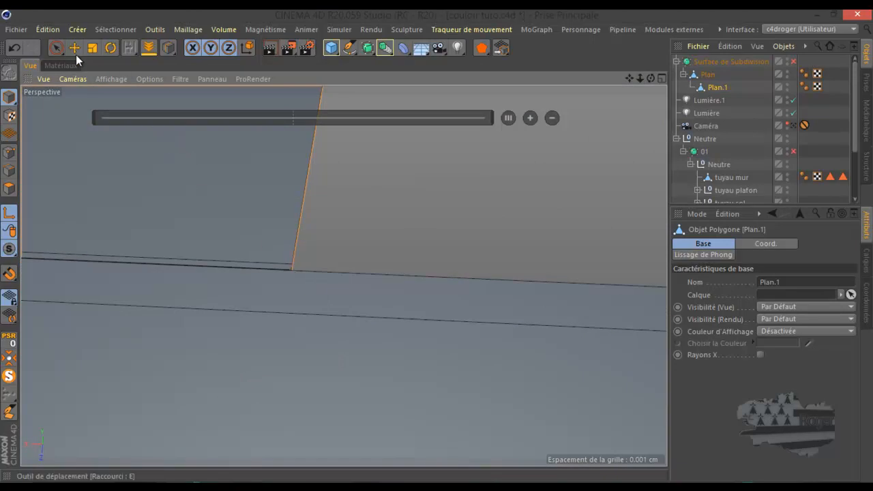
{"action": "left_click", "coordinate": [74, 48]}
{"action": "left_click", "coordinate": [292, 270]}
{"action": "scroll", "coordinate": [312, 323], "scroll_direction": "down", "scroll_amount": 1}
{"action": "scroll", "coordinate": [313, 326], "scroll_direction": "down", "scroll_amount": 6}
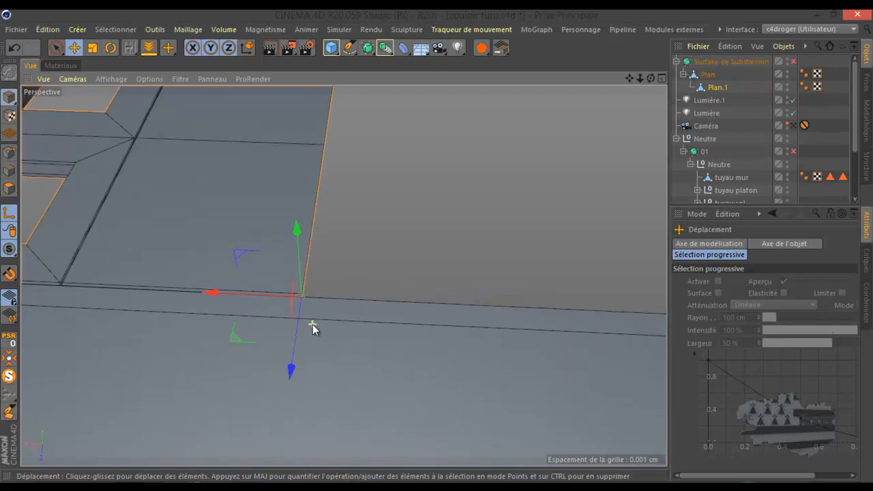
{"action": "scroll", "coordinate": [312, 328], "scroll_direction": "down", "scroll_amount": 3}
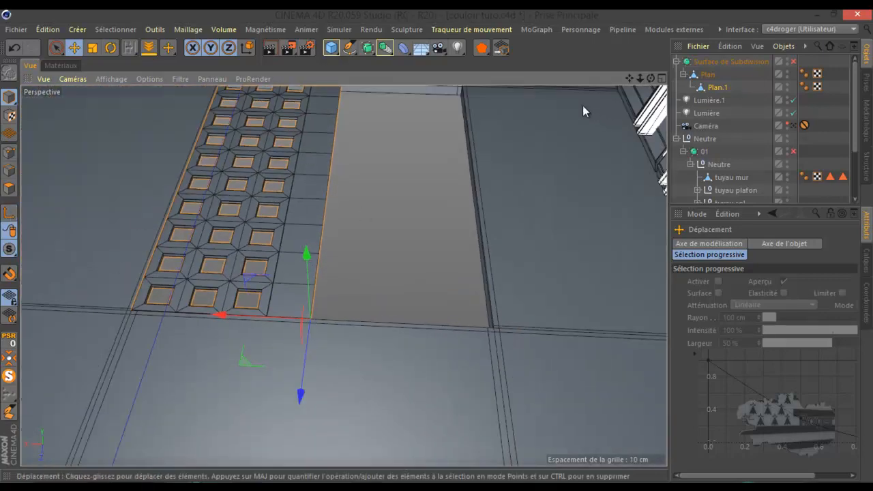
Step: Add a Symmetry object as a child of Plan.1 and set its Y and Z positions to 0 cm
{"action": "left_click_drag", "start_coordinate": [387, 51], "coordinate": [554, 111]}
{"action": "left_click_drag", "start_coordinate": [708, 61], "coordinate": [720, 100]}
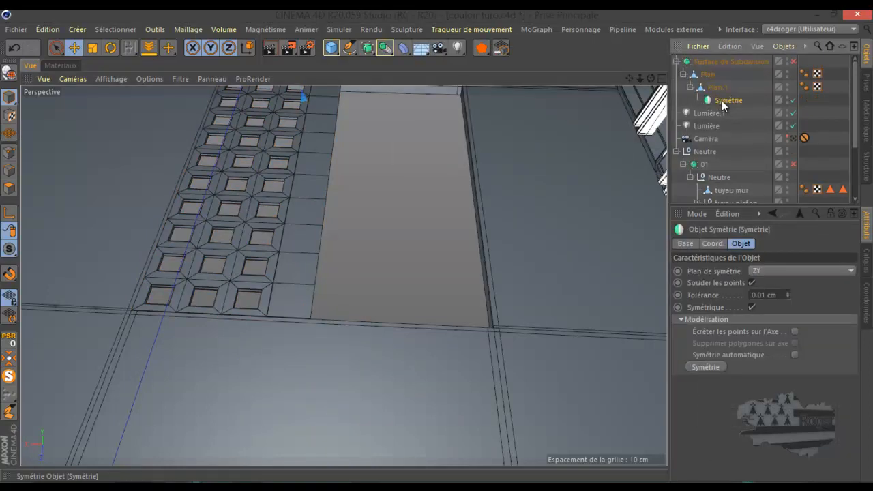
{"action": "left_click", "coordinate": [866, 298]}
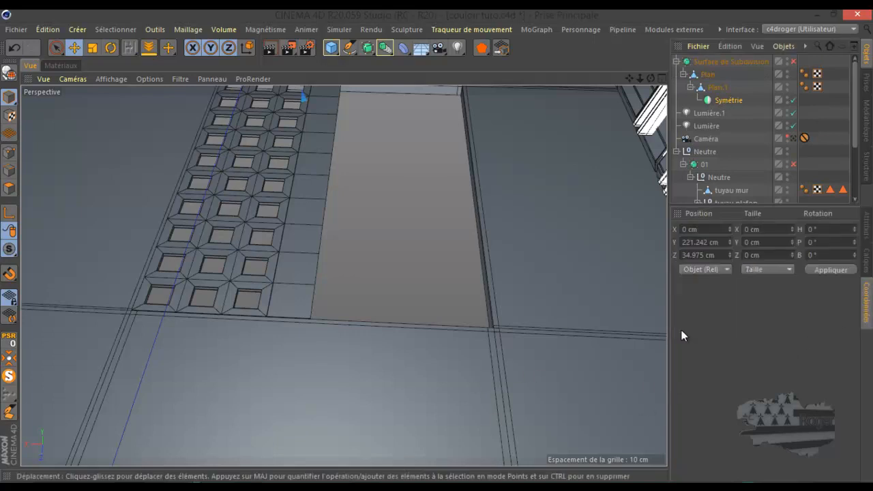
{"action": "double_click", "coordinate": [705, 242]}
{"action": "type", "text": "0"}
{"action": "double_click", "coordinate": [710, 255]}
{"action": "type", "text": "0"}
{"action": "left_click", "coordinate": [827, 270]}
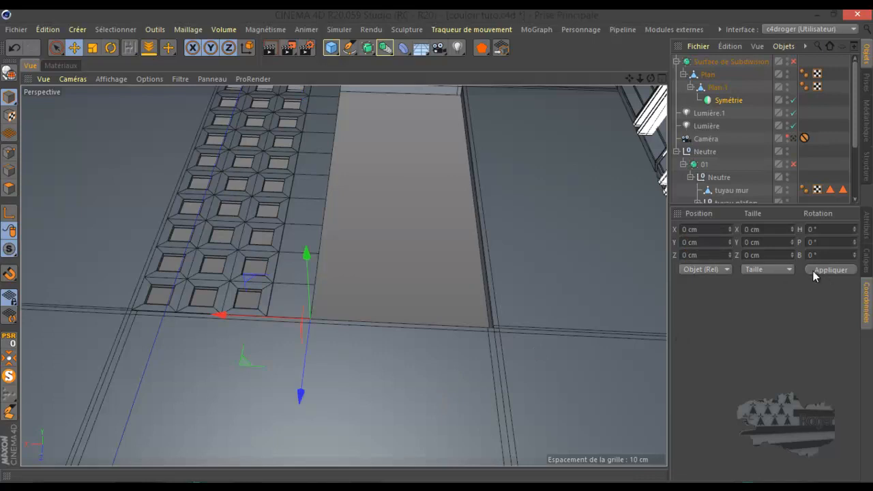
Step: Reverse the hierarchy so Plan.1 sits inside the Symmetry object under Plan, and re-enable the Subdivision Surface
{"action": "mouse_move", "coordinate": [724, 101]}
{"action": "left_mouse_down"}
{"action": "mouse_move", "coordinate": [713, 82]}
{"action": "mouse_move", "coordinate": [718, 101]}
{"action": "mouse_move", "coordinate": [725, 90]}
{"action": "left_mouse_up"}
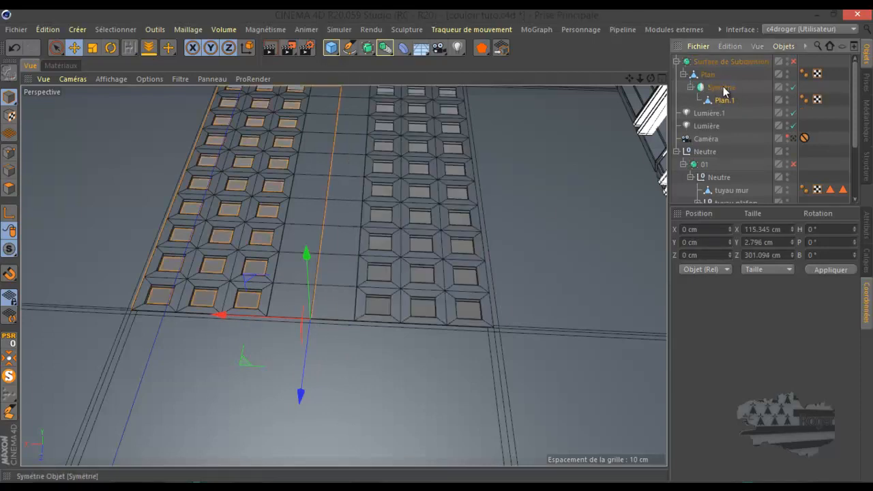
{"action": "scroll", "coordinate": [562, 205], "scroll_direction": "down", "scroll_amount": 5}
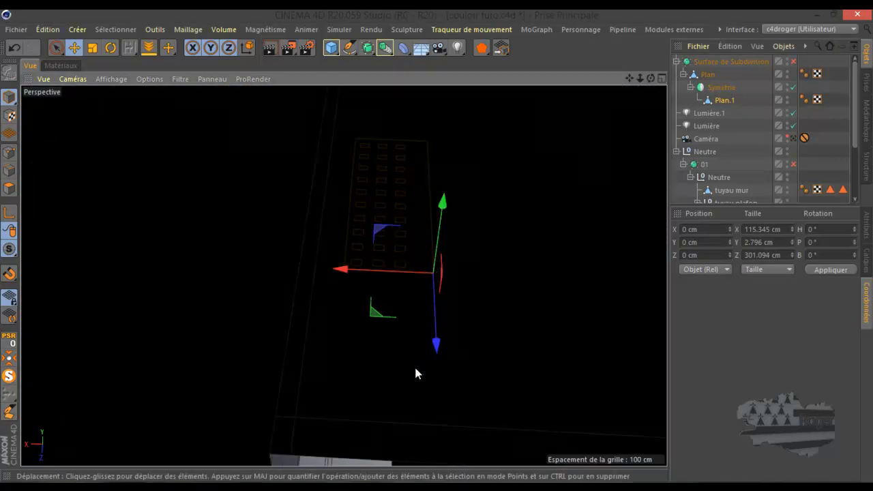
{"action": "scroll", "coordinate": [415, 368], "scroll_direction": "up", "scroll_amount": 3}
{"action": "scroll", "coordinate": [416, 334], "scroll_direction": "down", "scroll_amount": 5}
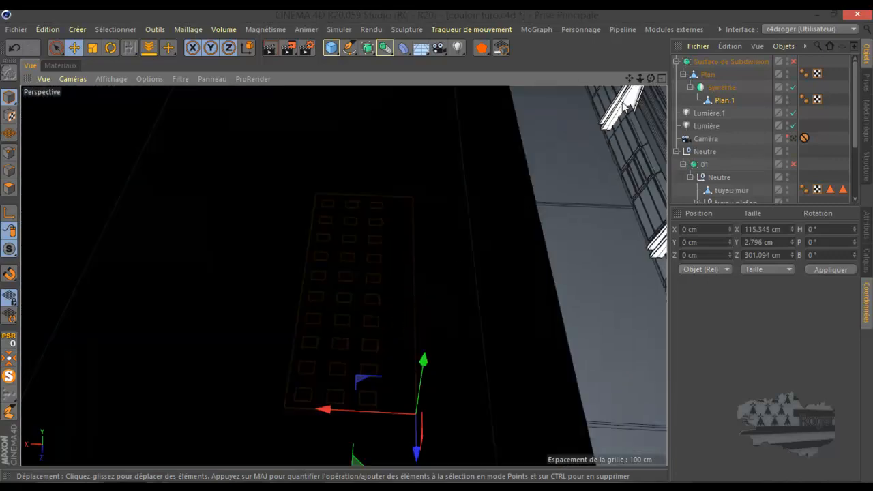
{"action": "left_click_drag", "start_coordinate": [650, 78], "coordinate": [310, 124]}
{"action": "scroll", "coordinate": [311, 125], "scroll_direction": "down", "scroll_amount": 2}
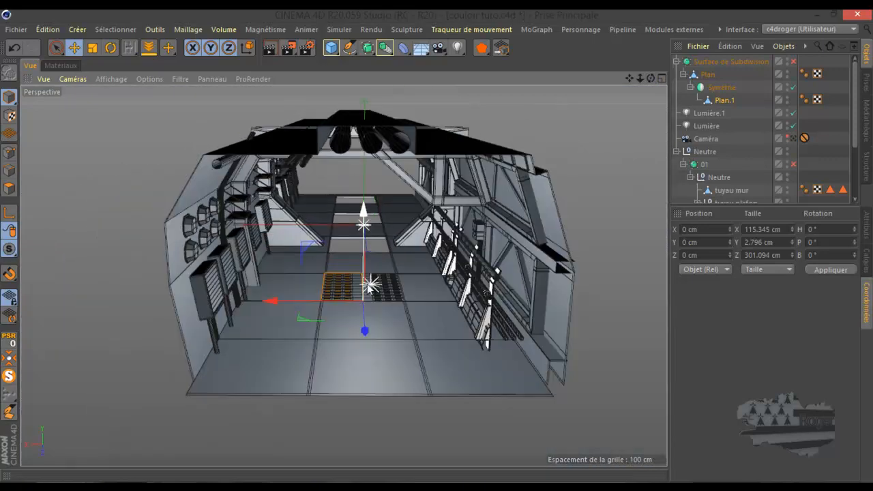
{"action": "scroll", "coordinate": [350, 295], "scroll_direction": "up", "scroll_amount": 4}
{"action": "scroll", "coordinate": [394, 262], "scroll_direction": "up", "scroll_amount": 2}
{"action": "scroll", "coordinate": [394, 262], "scroll_direction": "up", "scroll_amount": 2}
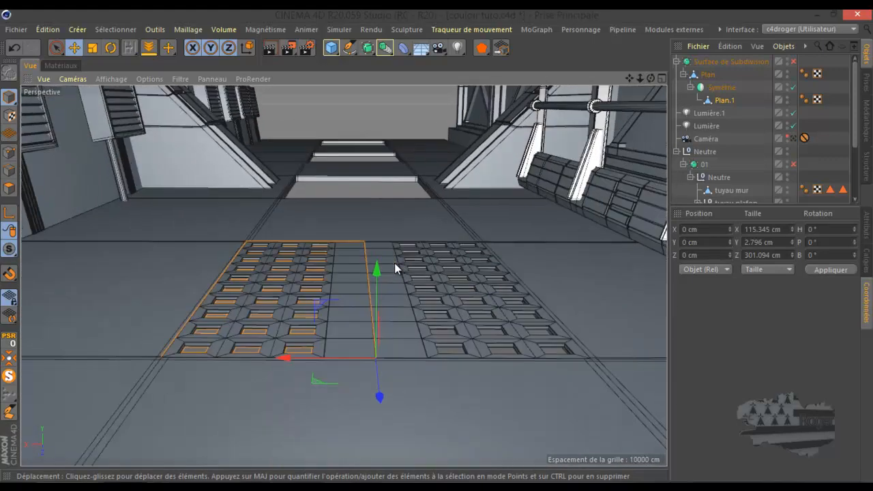
{"action": "left_click", "coordinate": [793, 61]}
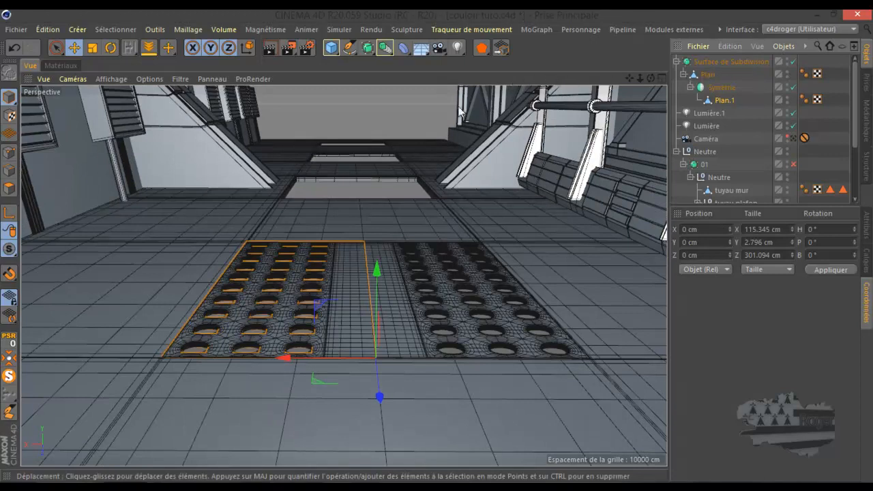
Step: Lower Plan.1 slightly into the floor, to a relative Y position of about -0.79 cm
{"action": "scroll", "coordinate": [265, 344], "scroll_direction": "up", "scroll_amount": 3}
{"action": "scroll", "coordinate": [265, 346], "scroll_direction": "up", "scroll_amount": 3}
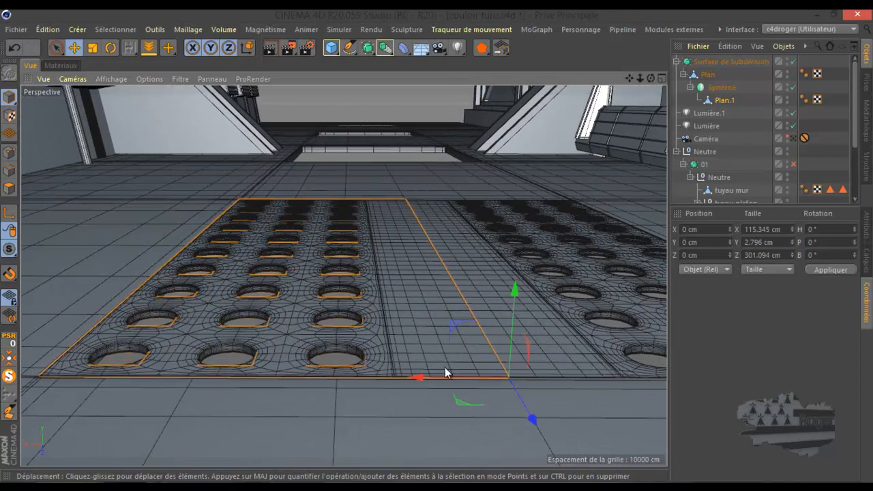
{"action": "scroll", "coordinate": [419, 383], "scroll_direction": "up", "scroll_amount": 5}
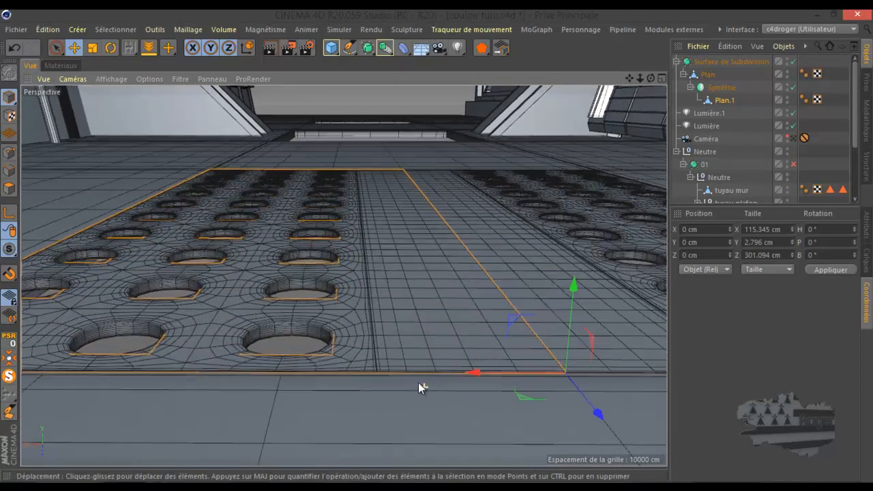
{"action": "scroll", "coordinate": [415, 379], "scroll_direction": "down", "scroll_amount": 4}
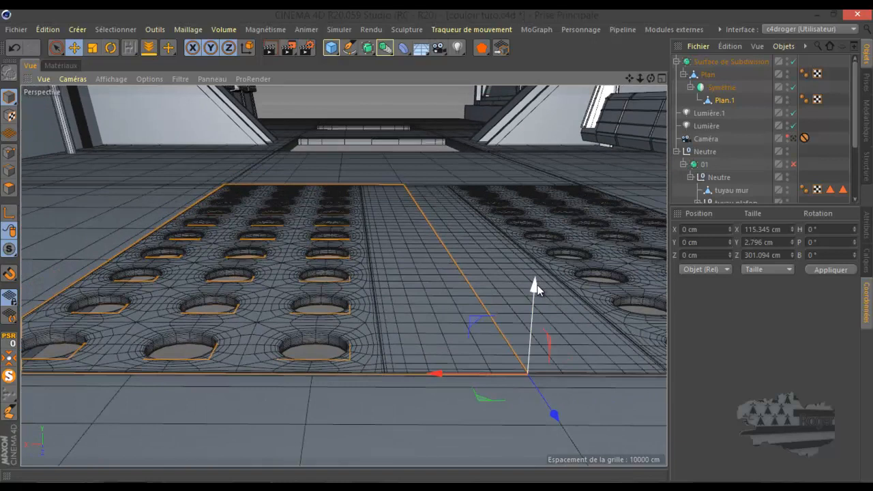
{"action": "left_click_drag", "start_coordinate": [538, 286], "coordinate": [538, 293]}
{"action": "scroll", "coordinate": [506, 302], "scroll_direction": "down", "scroll_amount": 3}
{"action": "scroll", "coordinate": [506, 302], "scroll_direction": "down", "scroll_amount": 3}
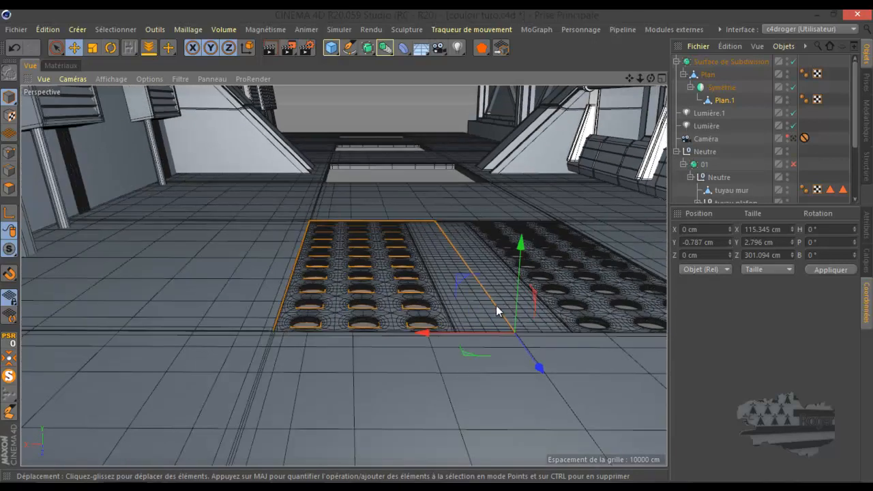
{"action": "scroll", "coordinate": [266, 343], "scroll_direction": "down", "scroll_amount": 5}
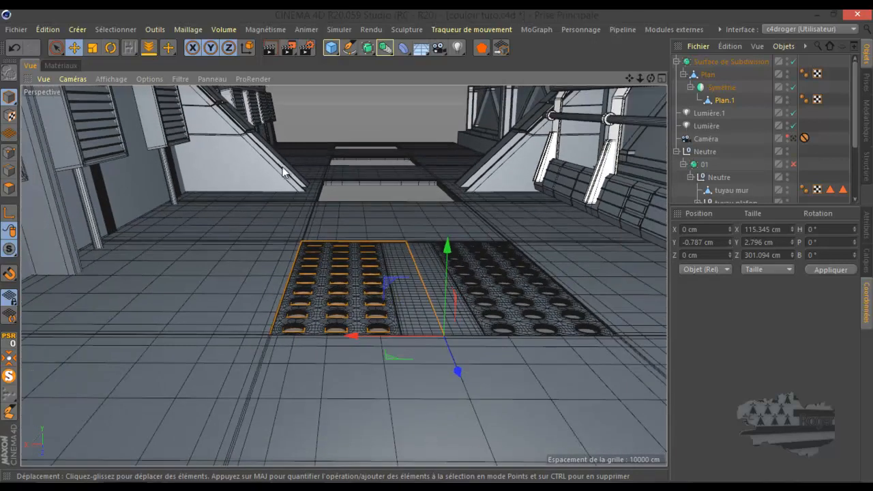
Step: Render the perspective view and examine the seam between the perforated area and the blank strip up close
{"action": "left_click", "coordinate": [271, 48]}
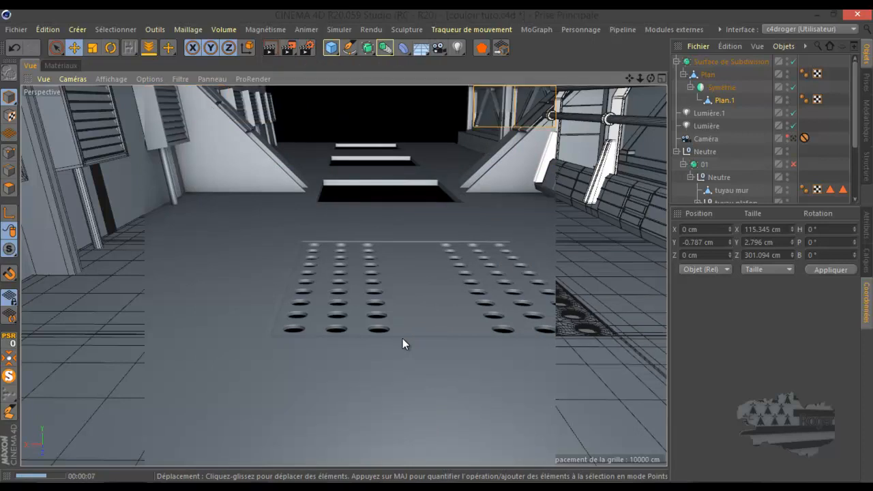
{"action": "scroll", "coordinate": [402, 338], "scroll_direction": "up", "scroll_amount": 4}
{"action": "scroll", "coordinate": [403, 338], "scroll_direction": "up", "scroll_amount": 6}
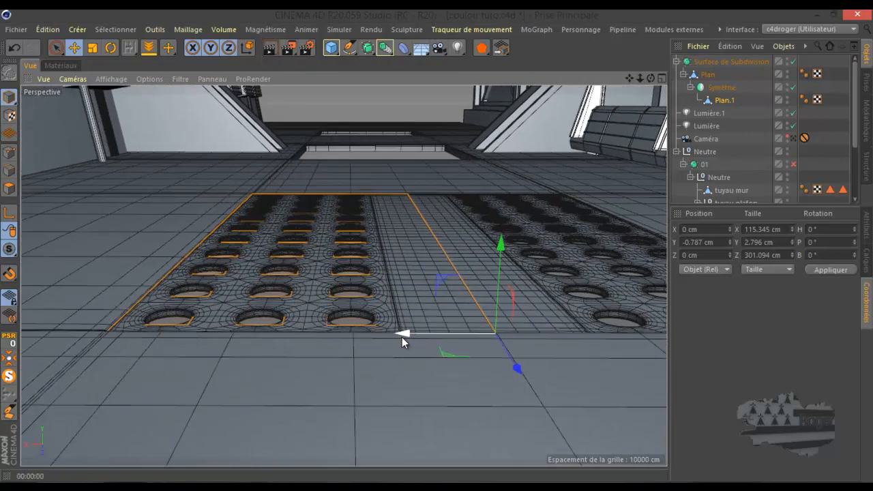
{"action": "scroll", "coordinate": [402, 334], "scroll_direction": "up", "scroll_amount": 3}
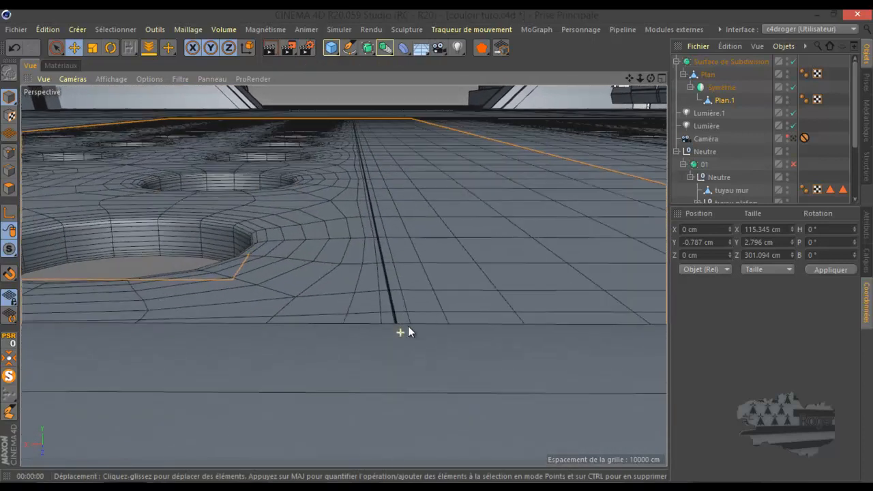
Step: Disable the Subdivision Surface and ring-select the polygons along the blank strip of Plan.1
{"action": "left_click", "coordinate": [793, 62]}
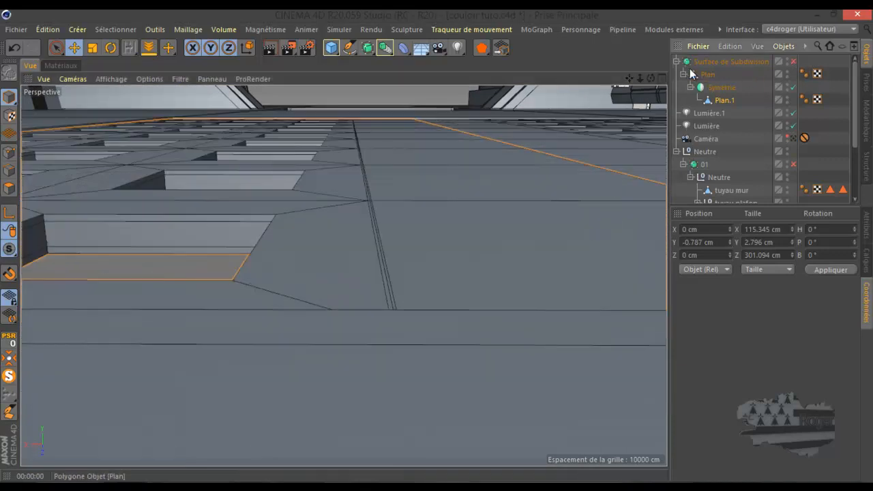
{"action": "left_click_drag", "start_coordinate": [652, 78], "coordinate": [437, 245]}
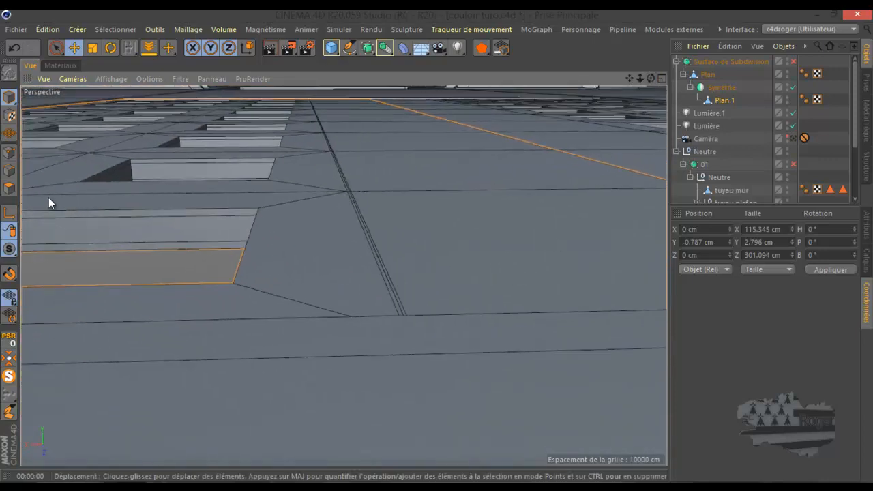
{"action": "left_click", "coordinate": [10, 188]}
{"action": "left_click", "coordinate": [450, 213]}
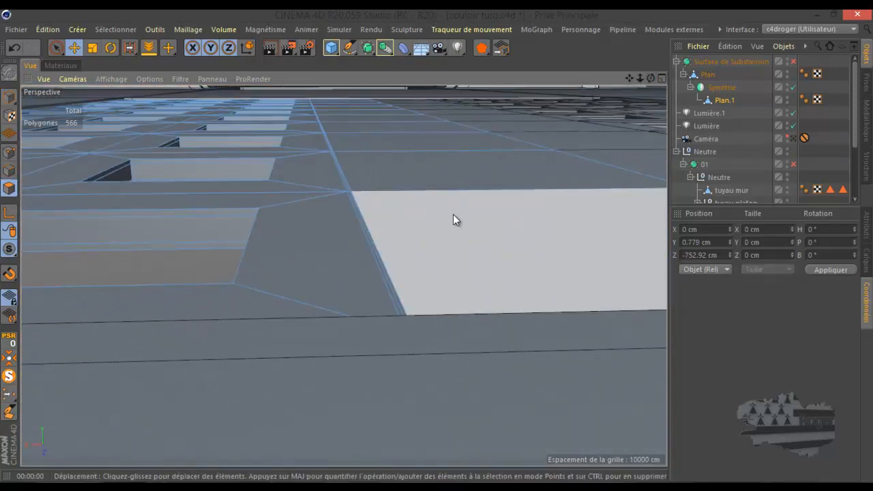
{"action": "key", "text": "u"}
{"action": "key", "text": "b"}
{"action": "left_click", "coordinate": [451, 206]}
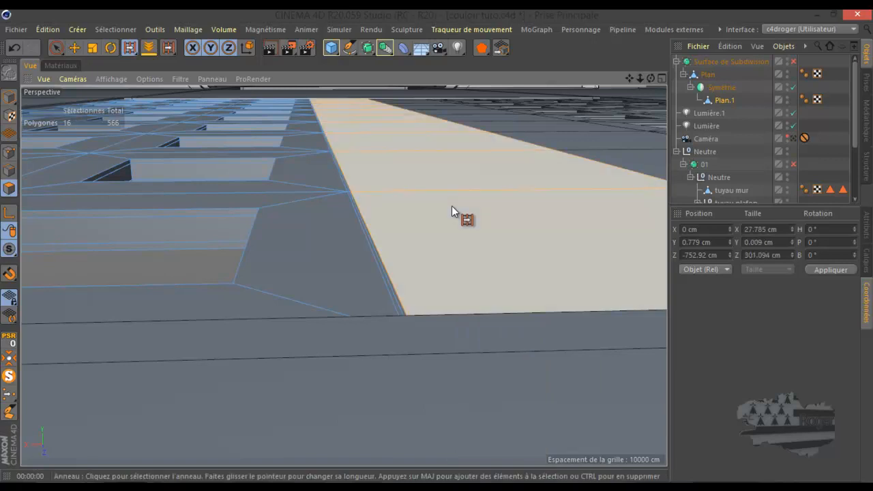
Step: Snap the axis of the selected blank-strip polygons onto the strip's border edge beside the perforated area
{"action": "left_click", "coordinate": [75, 47]}
{"action": "left_click", "coordinate": [11, 171]}
{"action": "left_click", "coordinate": [408, 312]}
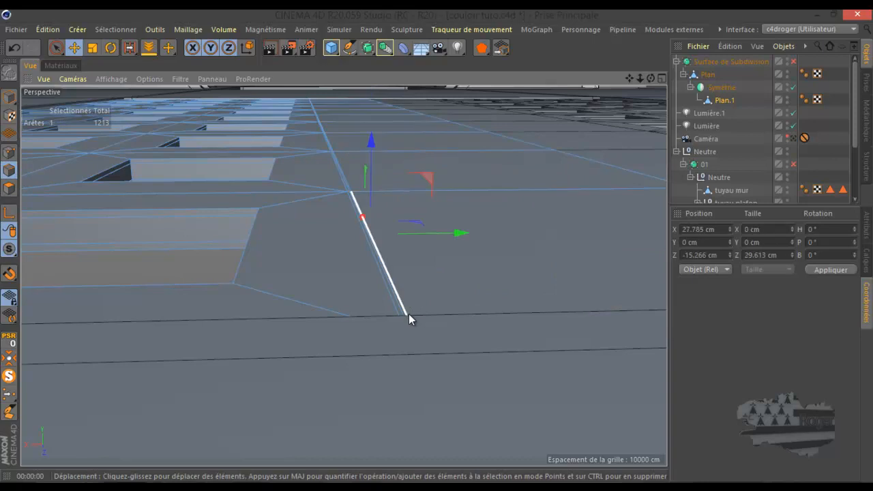
{"action": "left_click", "coordinate": [10, 189]}
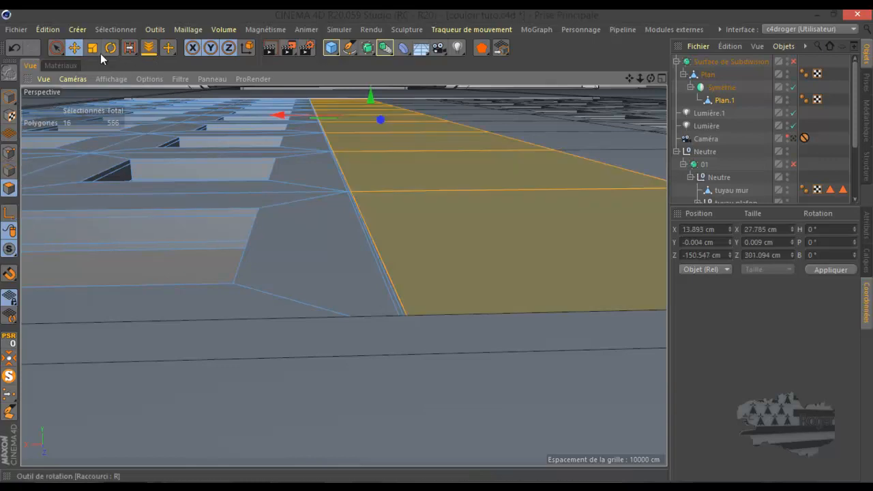
{"action": "left_click", "coordinate": [9, 215]}
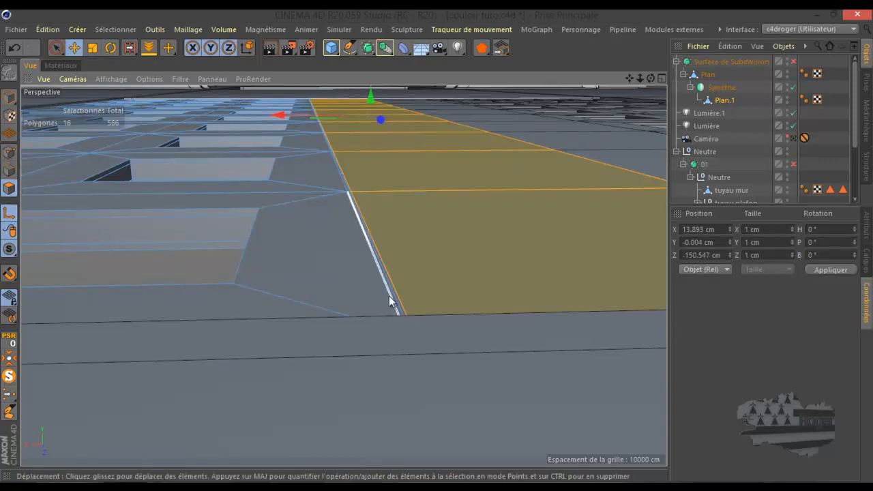
{"action": "left_click", "coordinate": [406, 311]}
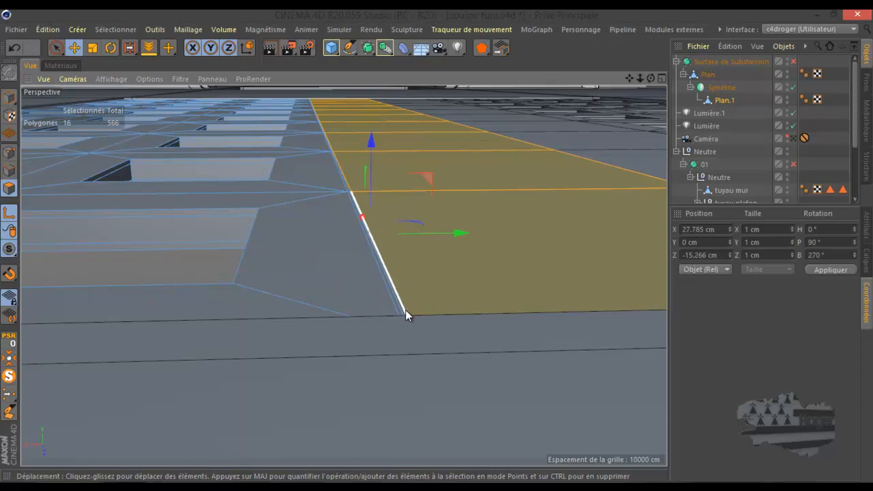
{"action": "left_click", "coordinate": [9, 215]}
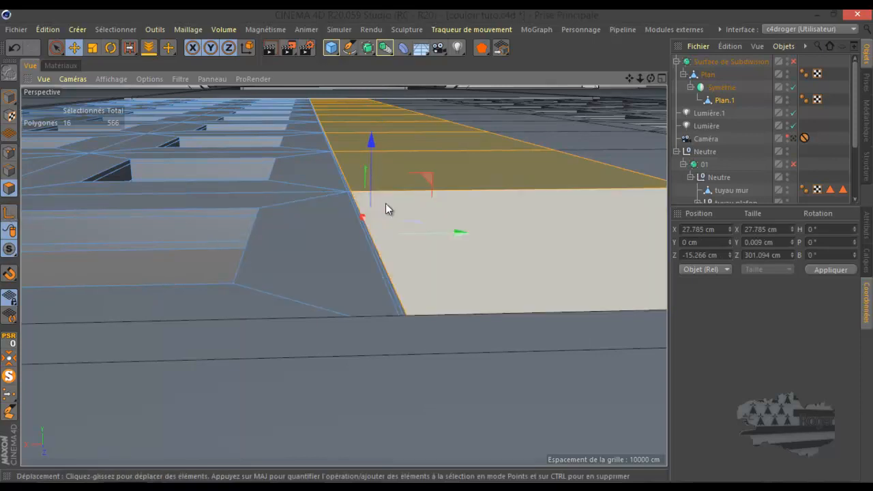
{"action": "left_click", "coordinate": [9, 214]}
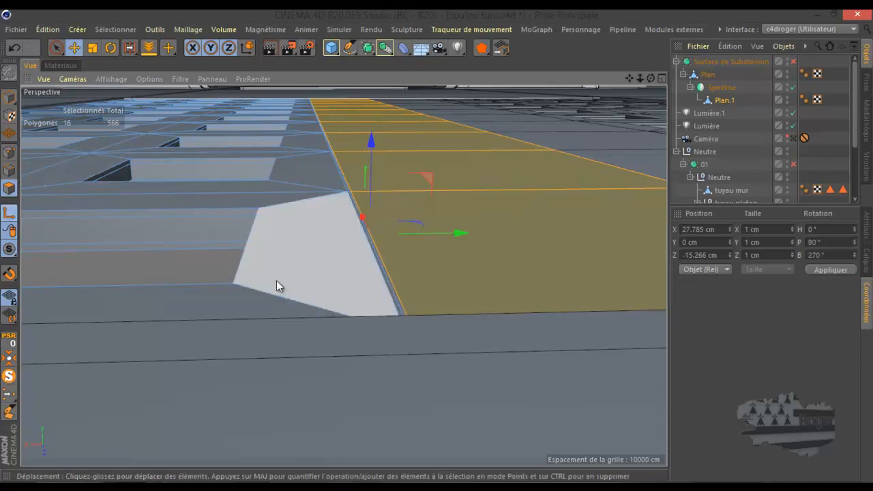
{"action": "left_click", "coordinate": [419, 311], "text": "shift"}
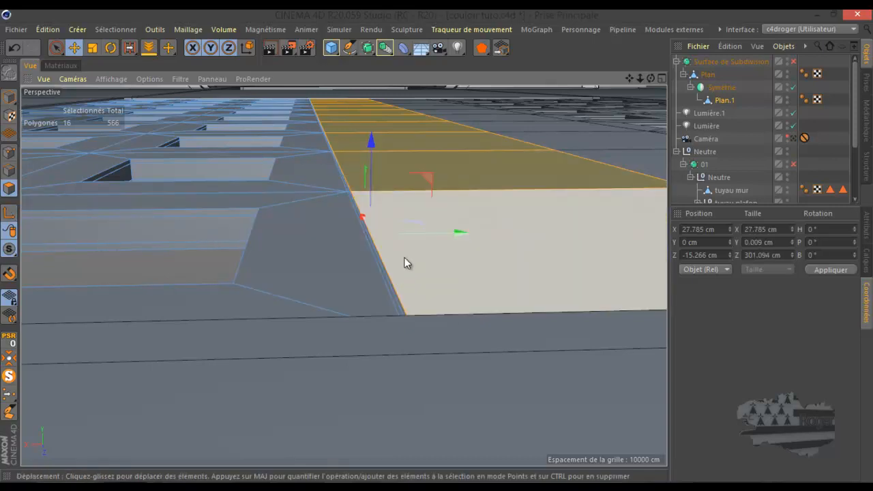
Step: Raise the selected blank-strip polygons slightly, to a relative Y position of about 0.117 cm
{"action": "scroll", "coordinate": [400, 247], "scroll_direction": "up", "scroll_amount": 2}
{"action": "scroll", "coordinate": [347, 194], "scroll_direction": "up", "scroll_amount": 2}
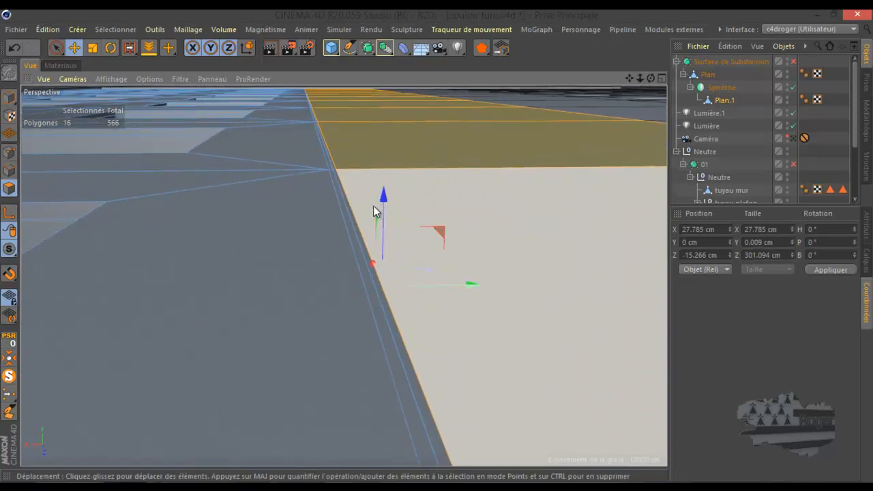
{"action": "left_click", "coordinate": [379, 202], "text": "shift"}
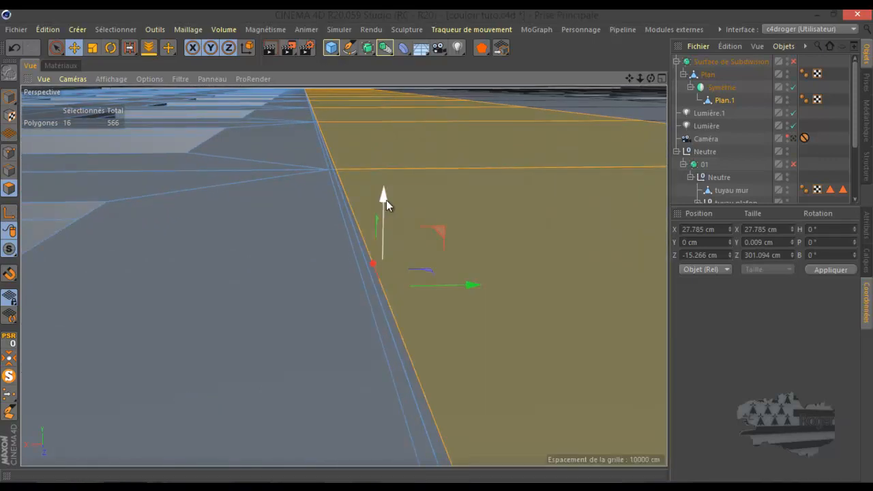
{"action": "left_click_drag", "start_coordinate": [386, 200], "coordinate": [390, 193]}
{"action": "left_click", "coordinate": [528, 144]}
{"action": "left_click_drag", "start_coordinate": [529, 144], "coordinate": [341, 181], "text": "alt"}
{"action": "left_click_drag", "start_coordinate": [407, 200], "coordinate": [425, 279], "text": "alt"}
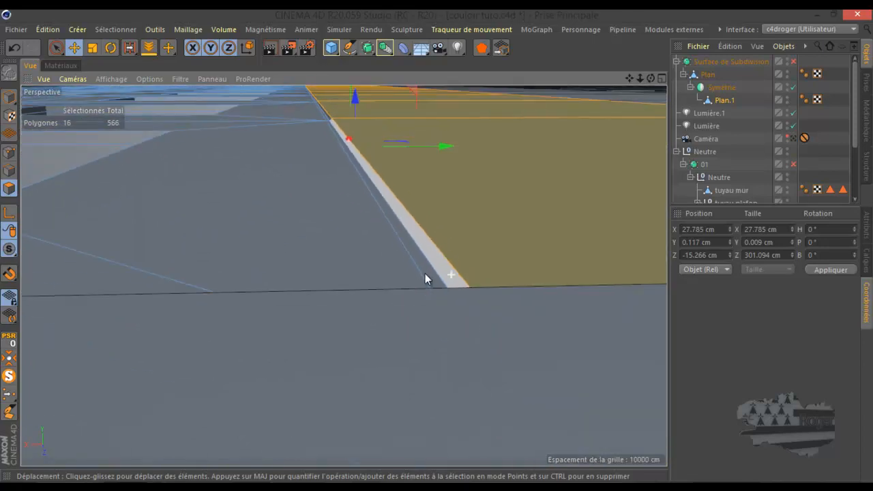
Step: Toggle the Subdivision Surface on and off to check the raised strip's border up close
{"action": "scroll", "coordinate": [425, 279], "scroll_direction": "down", "scroll_amount": 3}
{"action": "left_click", "coordinate": [793, 62]}
{"action": "left_click", "coordinate": [793, 62]}
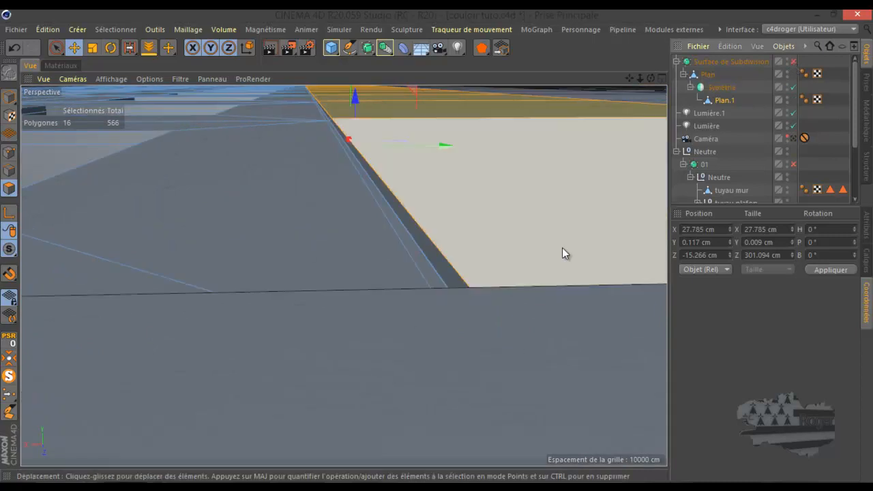
{"action": "mouse_move", "coordinate": [476, 294]}
{"action": "left_mouse_down", "text": "alt"}
{"action": "mouse_move", "coordinate": [464, 289]}
{"action": "mouse_move", "coordinate": [461, 302]}
{"action": "left_mouse_up", "text": "alt"}
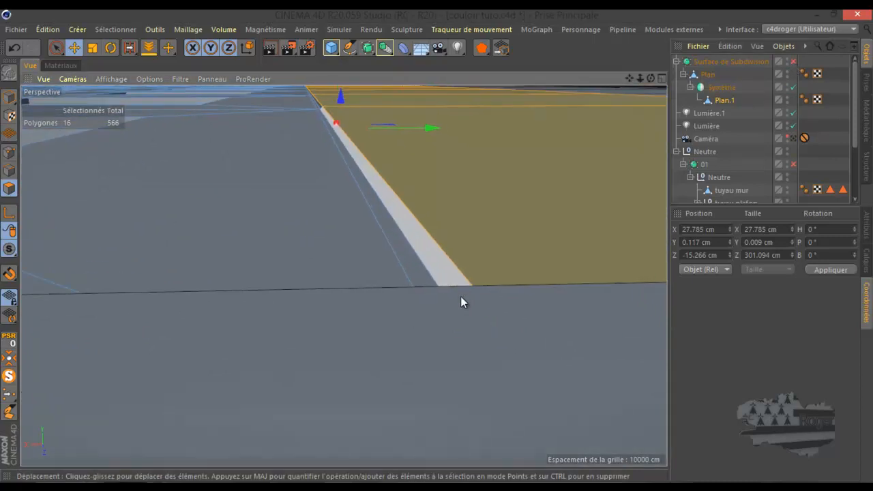
Step: Start a loop cut, isolate Plan.1 and examine the raised strip's sloping side at the front end
{"action": "key", "text": "k"}
{"action": "key", "text": "l"}
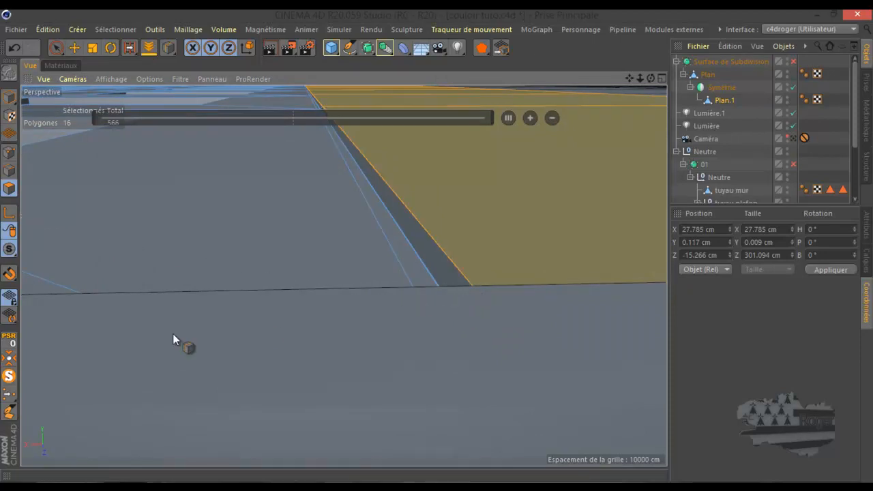
{"action": "left_click", "coordinate": [8, 378]}
{"action": "scroll", "coordinate": [370, 235], "scroll_direction": "down", "scroll_amount": 4}
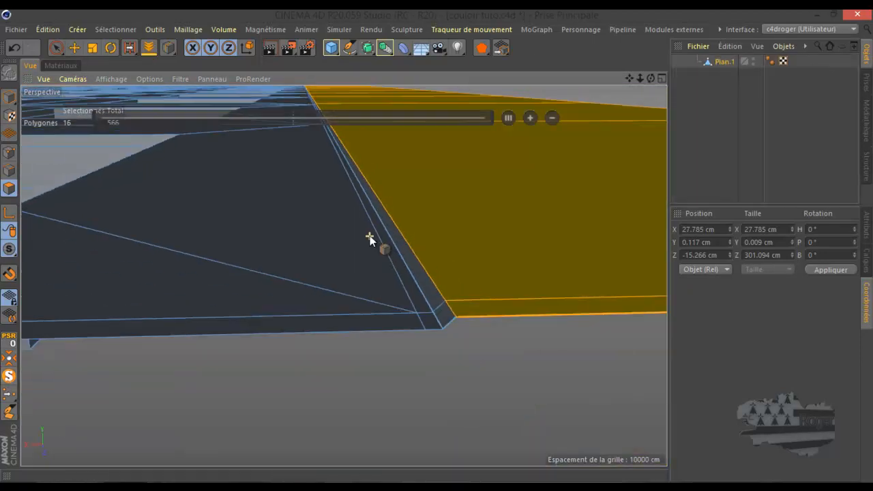
{"action": "scroll", "coordinate": [419, 298], "scroll_direction": "up", "scroll_amount": 3}
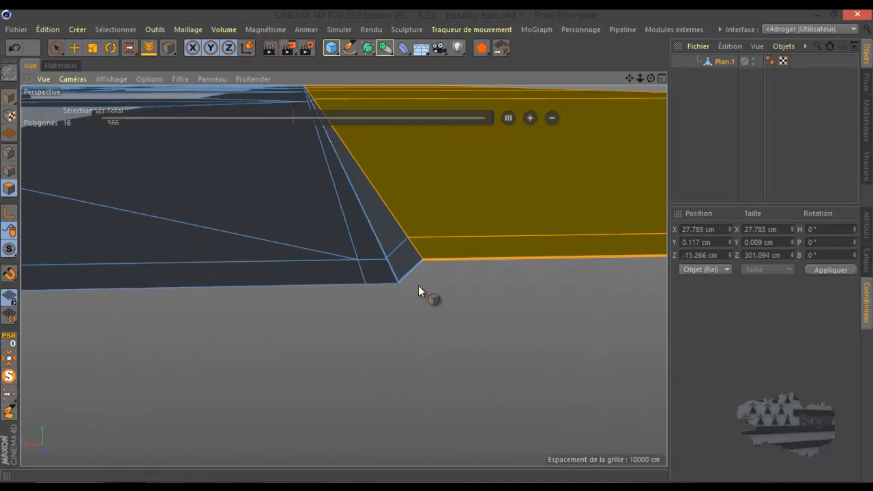
{"action": "left_click_drag", "start_coordinate": [651, 78], "coordinate": [437, 245]}
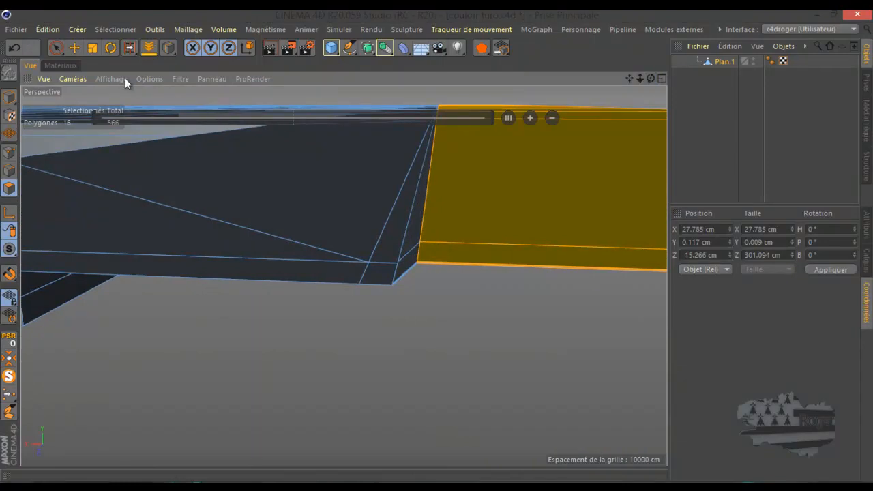
Step: Undo the isolation of Plan.1, the Subdivision Surface toggles and the raising of the blank strip
{"action": "left_click", "coordinate": [15, 48]}
{"action": "left_click", "coordinate": [16, 48]}
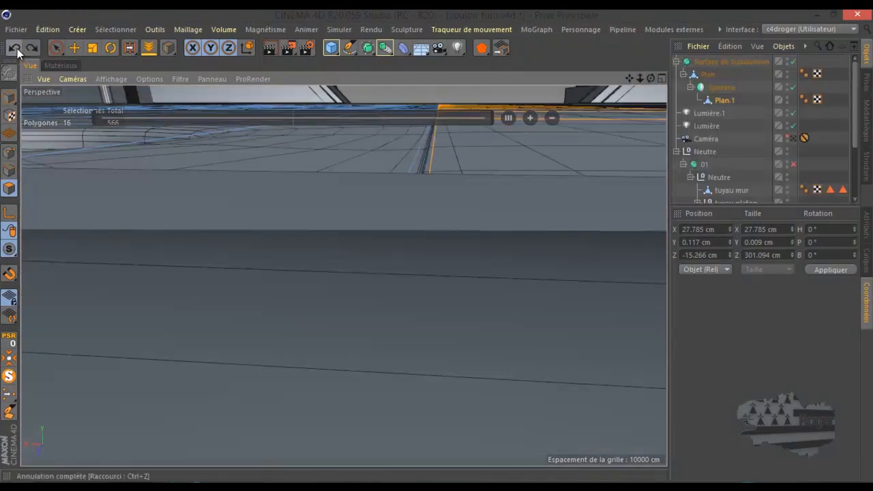
{"action": "left_click", "coordinate": [15, 48]}
{"action": "left_click", "coordinate": [15, 48]}
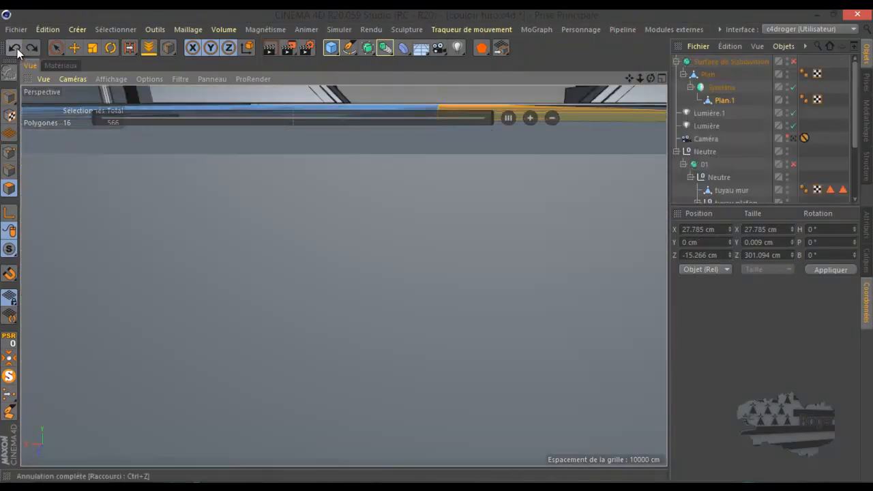
Step: Change to the maximized top view and isolate Plan.1
{"action": "left_click_drag", "start_coordinate": [630, 76], "coordinate": [437, 246]}
{"action": "scroll", "coordinate": [510, 208], "scroll_direction": "down", "scroll_amount": 3}
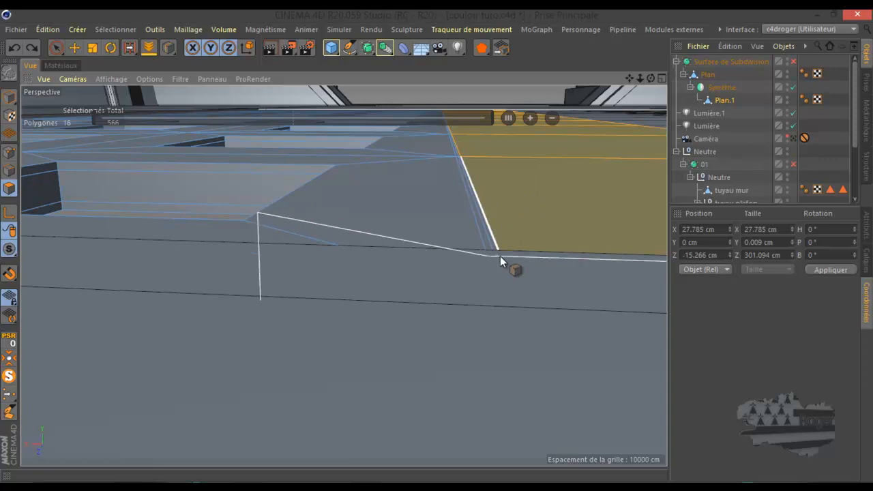
{"action": "middle_click", "coordinate": [430, 253]}
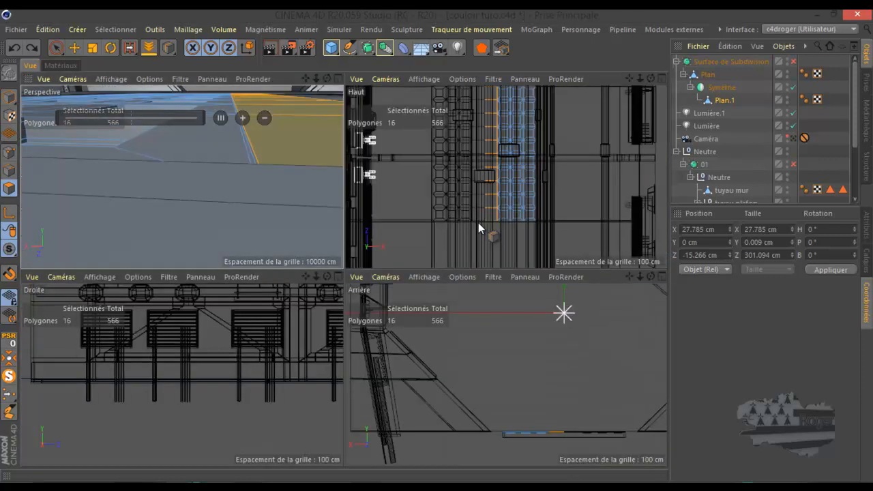
{"action": "middle_click", "coordinate": [479, 223]}
{"action": "left_click", "coordinate": [9, 377]}
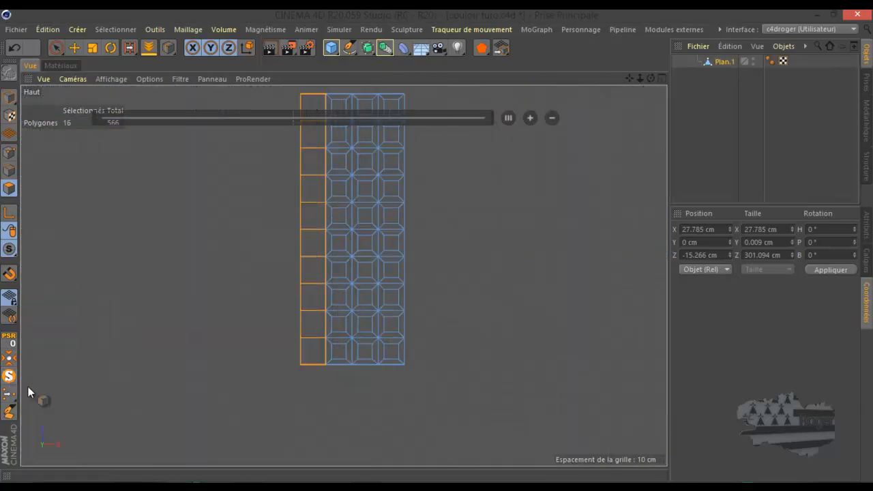
Step: Examine the closely spaced edges between the blank strip and the perforated cells with the loop cut preview
{"action": "scroll", "coordinate": [322, 372], "scroll_direction": "up", "scroll_amount": 6}
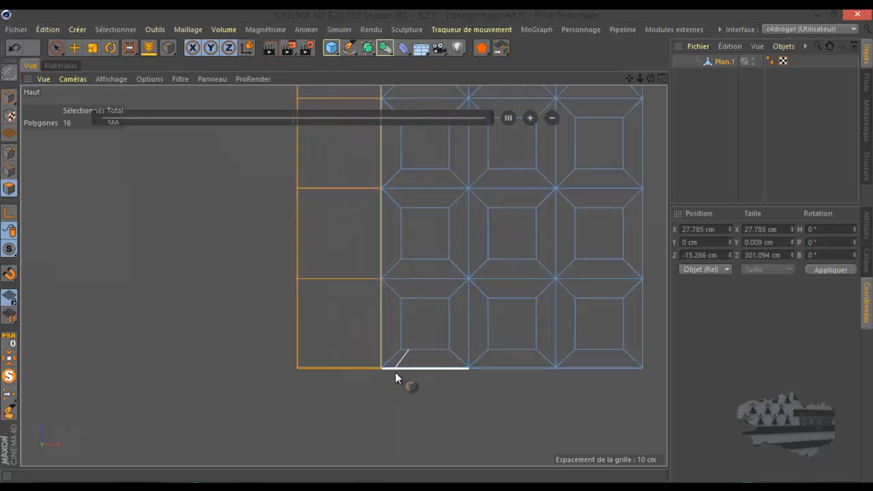
{"action": "scroll", "coordinate": [355, 362], "scroll_direction": "up", "scroll_amount": 5}
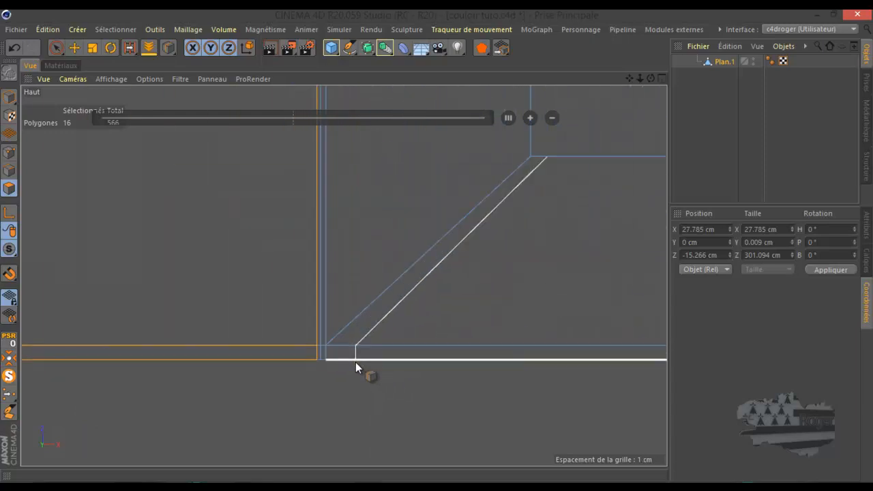
{"action": "scroll", "coordinate": [349, 364], "scroll_direction": "down", "scroll_amount": 5}
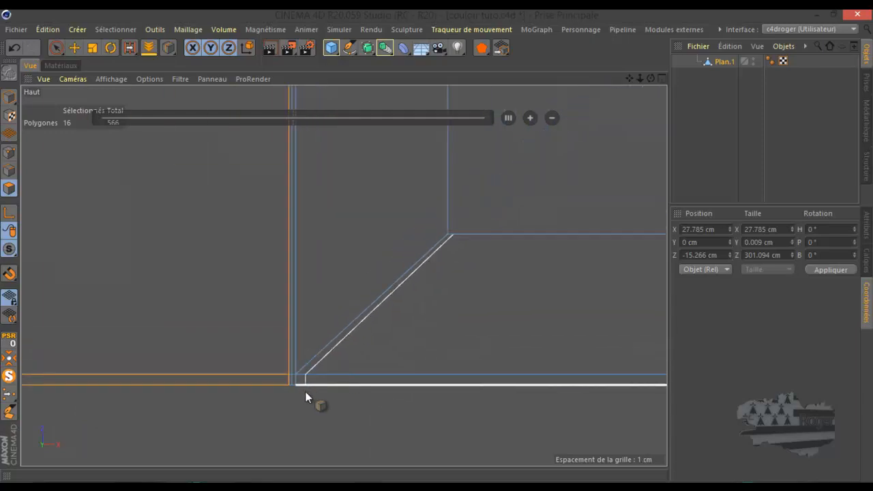
{"action": "scroll", "coordinate": [298, 413], "scroll_direction": "down", "scroll_amount": 4}
{"action": "scroll", "coordinate": [302, 230], "scroll_direction": "up", "scroll_amount": 5}
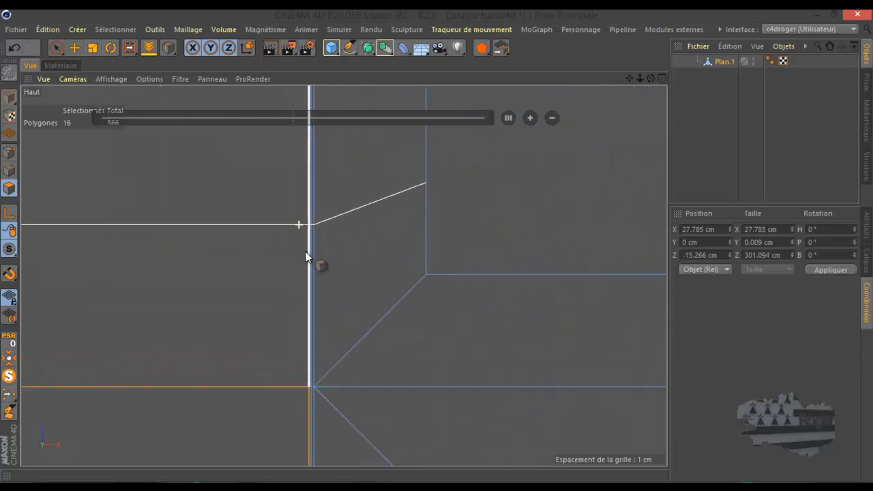
{"action": "scroll", "coordinate": [315, 268], "scroll_direction": "down", "scroll_amount": 4}
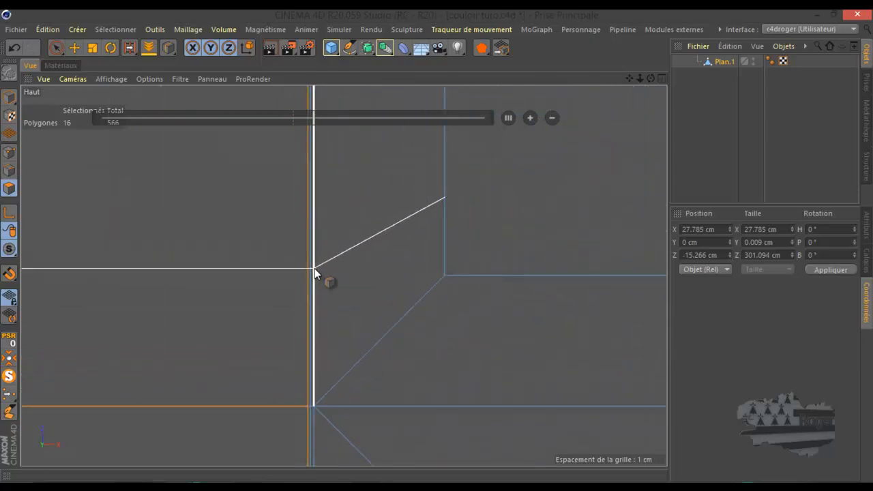
{"action": "scroll", "coordinate": [315, 268], "scroll_direction": "down", "scroll_amount": 5}
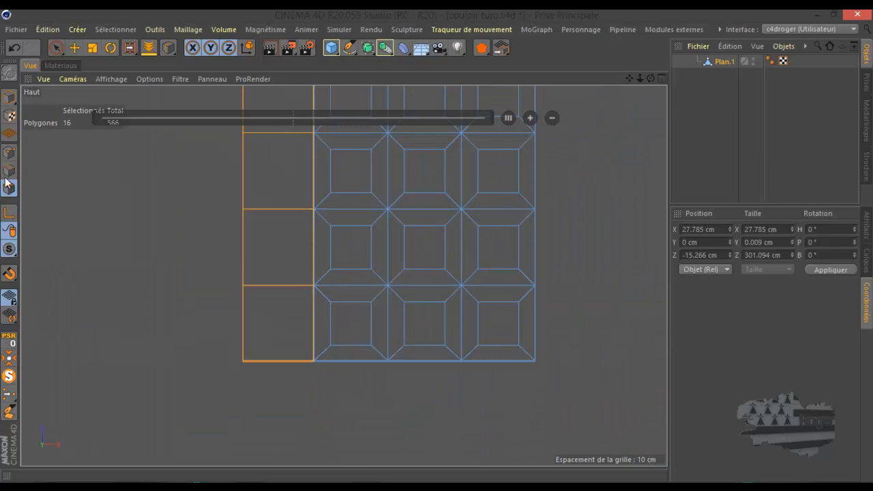
Step: In edge mode, loop-select the lengthwise edge loop bordering the perforated cells of Plan.1 in the top view
{"action": "left_click", "coordinate": [72, 47]}
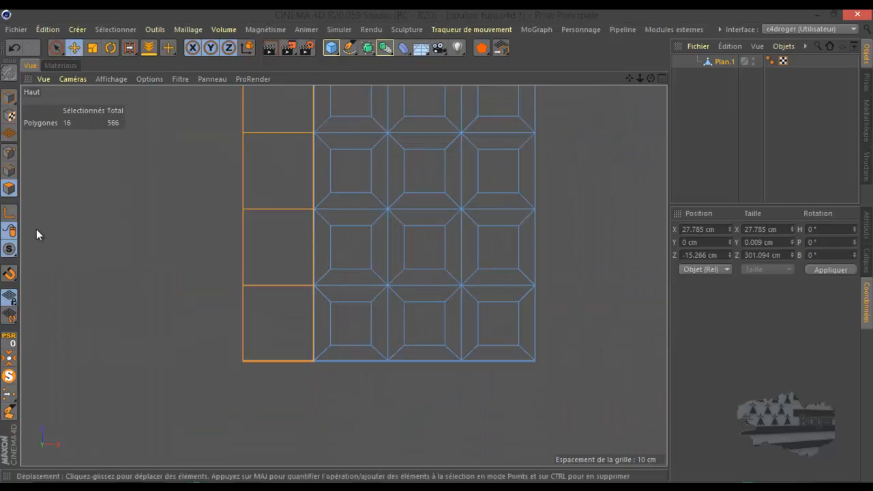
{"action": "left_click", "coordinate": [10, 168]}
{"action": "key", "text": "u"}
{"action": "key", "text": "l"}
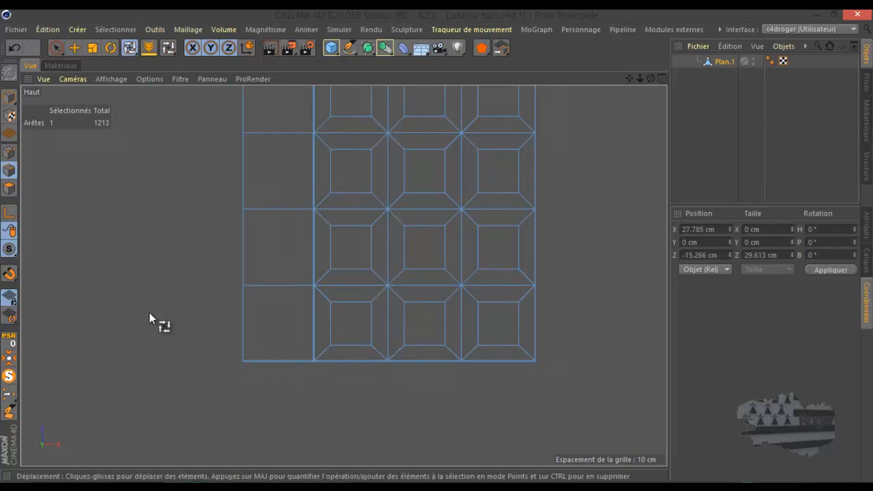
{"action": "scroll", "coordinate": [317, 356], "scroll_direction": "up", "scroll_amount": 3}
{"action": "scroll", "coordinate": [317, 356], "scroll_direction": "up", "scroll_amount": 5}
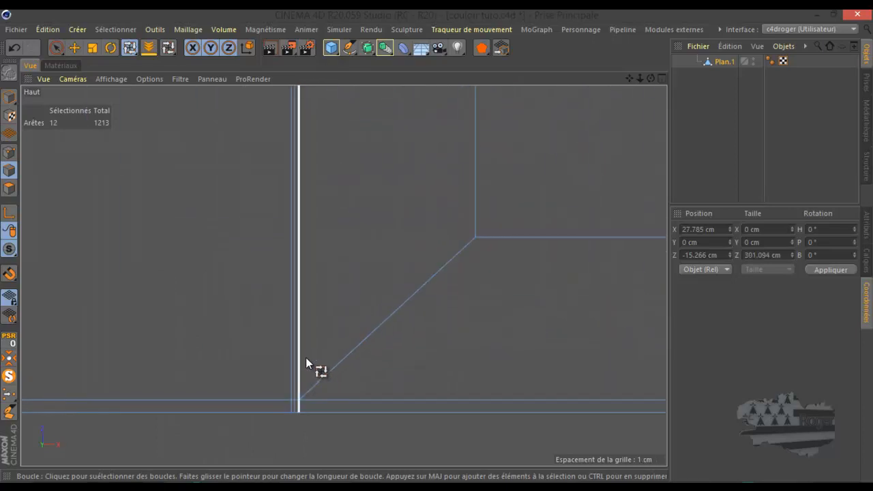
{"action": "left_click", "coordinate": [297, 361]}
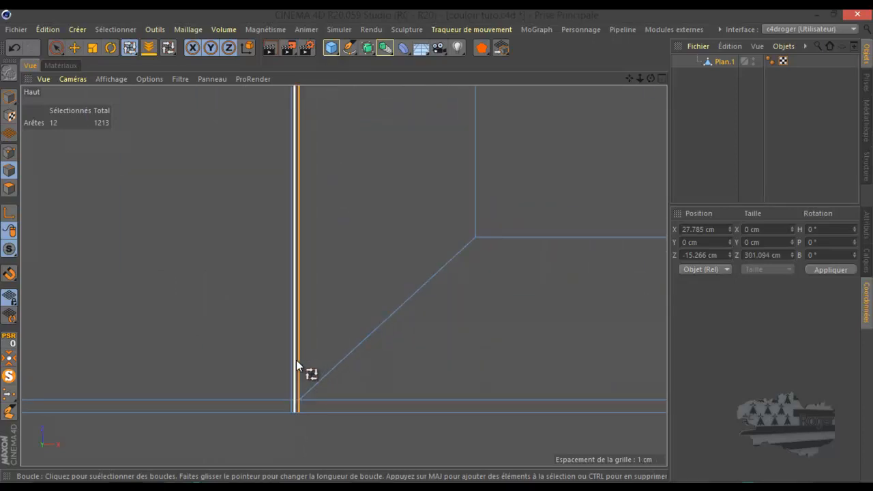
Step: Return to the maximized perspective view and loop-select the border edge loop closest to the blank strip
{"action": "middle_click", "coordinate": [205, 326]}
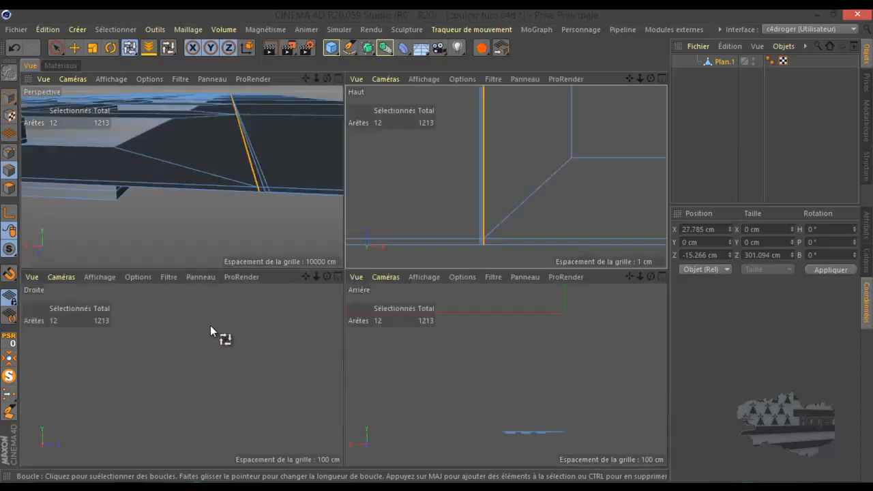
{"action": "middle_click", "coordinate": [244, 262]}
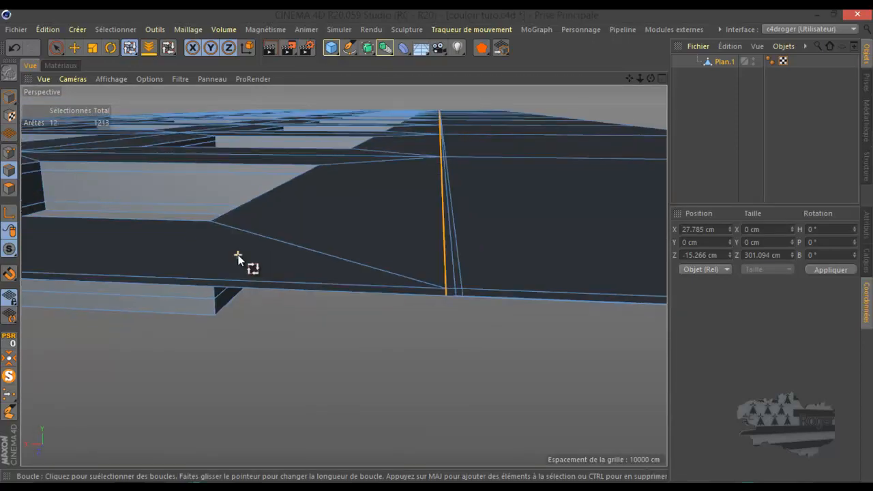
{"action": "left_click", "coordinate": [458, 246]}
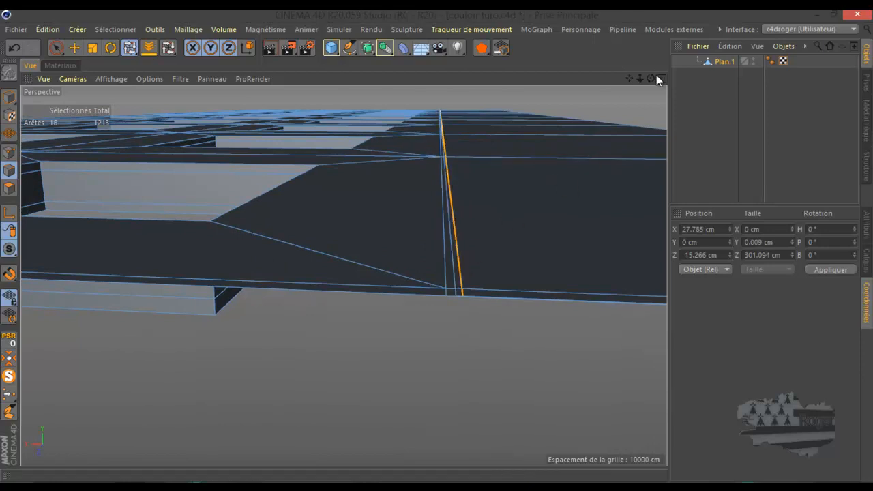
{"action": "left_click_drag", "start_coordinate": [652, 78], "coordinate": [438, 247]}
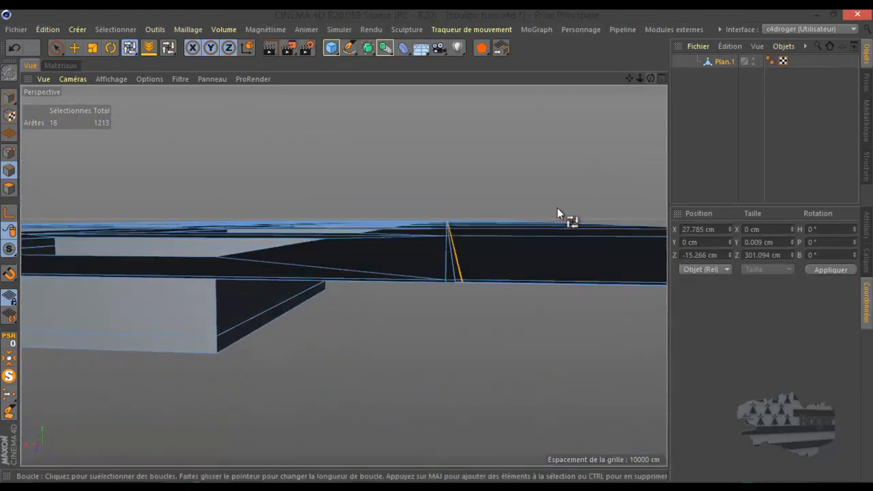
Step: In polygon mode, select the blank strip's face ring and add the narrow border ring beside the perforated cells
{"action": "left_click_drag", "start_coordinate": [506, 288], "coordinate": [495, 285], "text": "alt"}
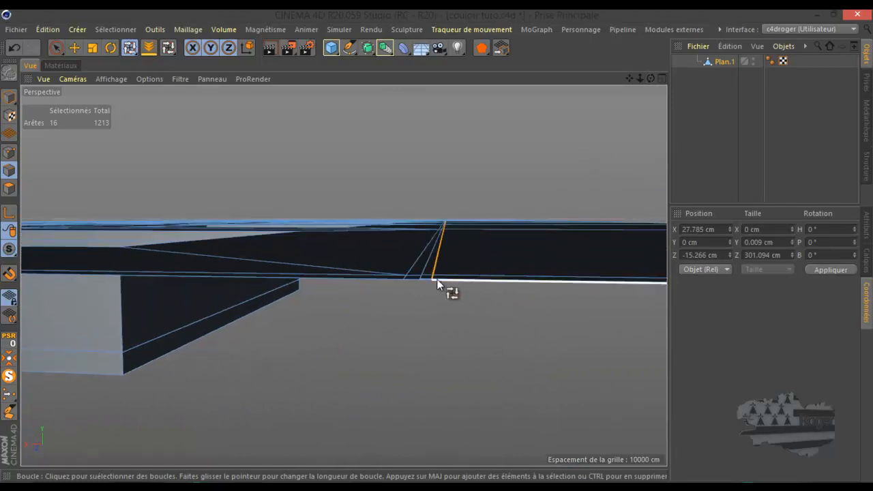
{"action": "scroll", "coordinate": [422, 275], "scroll_direction": "up", "scroll_amount": 3}
{"action": "scroll", "coordinate": [430, 286], "scroll_direction": "up", "scroll_amount": 1}
{"action": "left_click_drag", "start_coordinate": [430, 286], "coordinate": [435, 286], "text": "alt"}
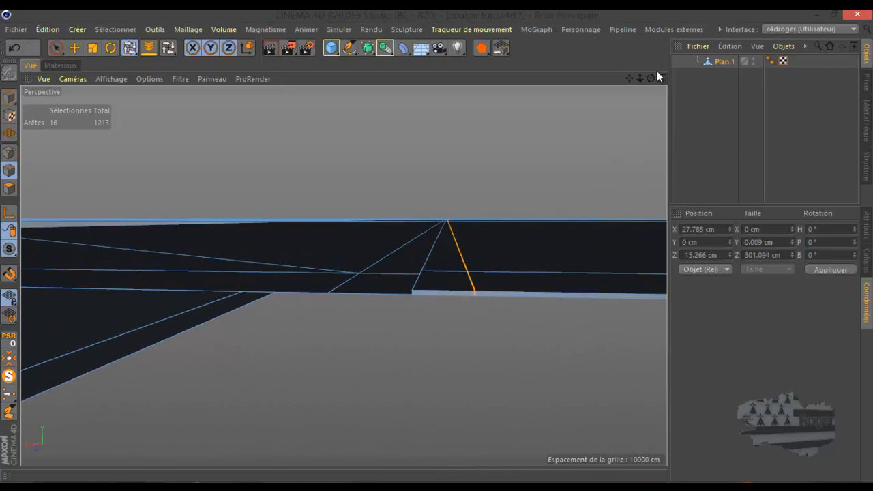
{"action": "left_click_drag", "start_coordinate": [433, 240], "coordinate": [438, 251], "text": "alt"}
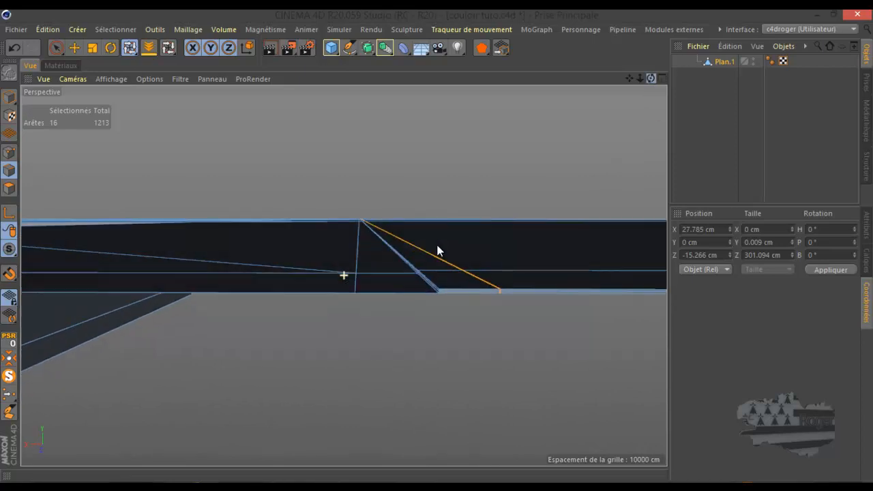
{"action": "key", "text": "u"}
{"action": "key", "text": "l"}
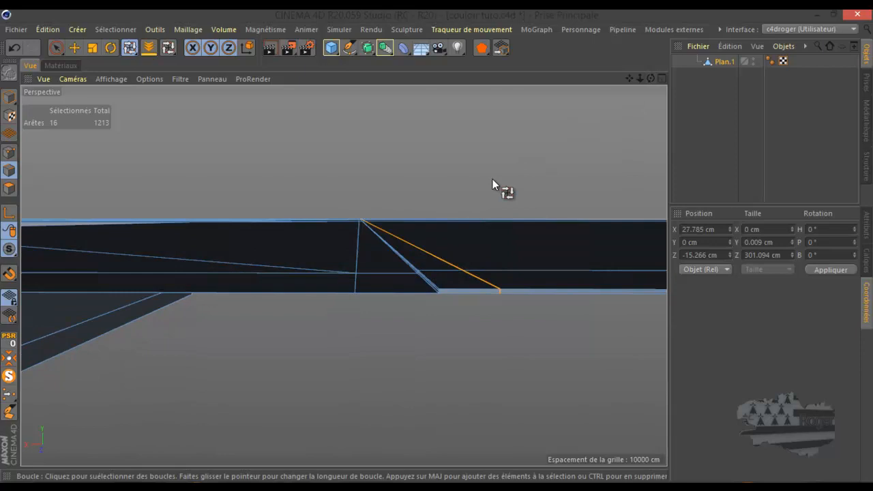
{"action": "key", "text": "u"}
{"action": "key", "text": "b"}
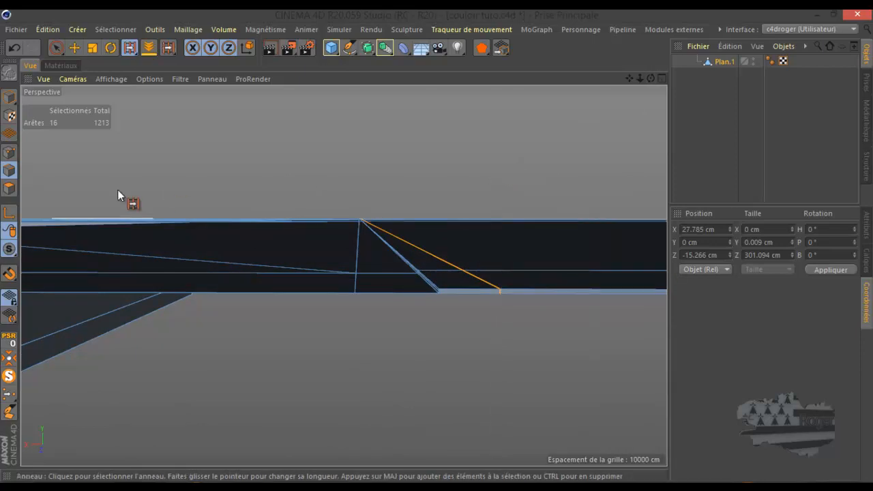
{"action": "left_click", "coordinate": [12, 188]}
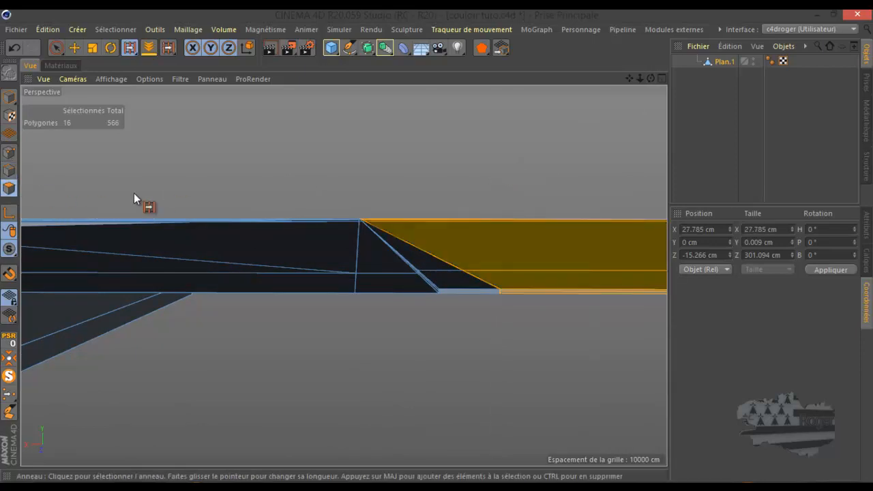
{"action": "left_click", "coordinate": [452, 271], "text": "shift"}
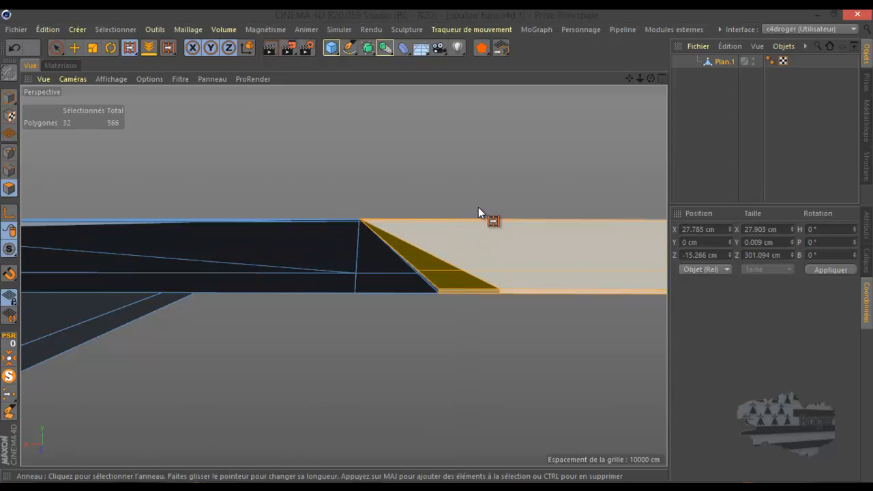
Step: Loop-deselect the thin side and lower faces of the blank strip, leaving only its top faces selected
{"action": "key", "text": "u"}
{"action": "key", "text": "l"}
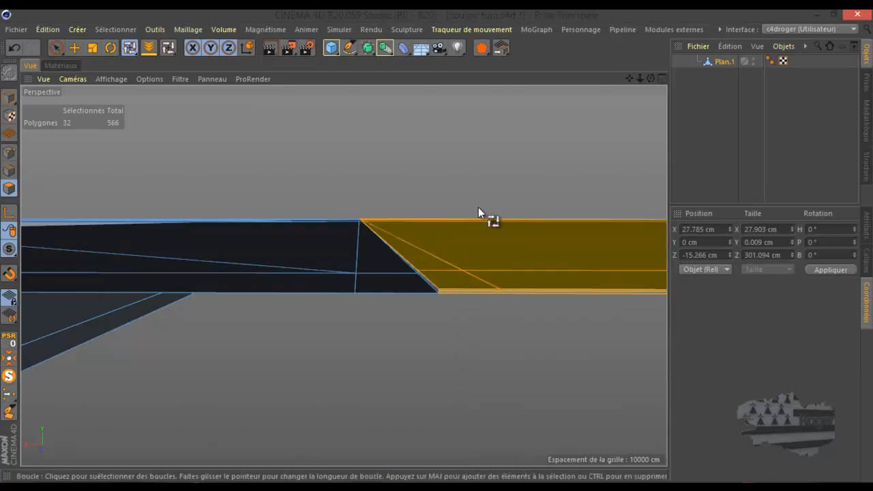
{"action": "left_click", "coordinate": [438, 292], "text": "ctrl"}
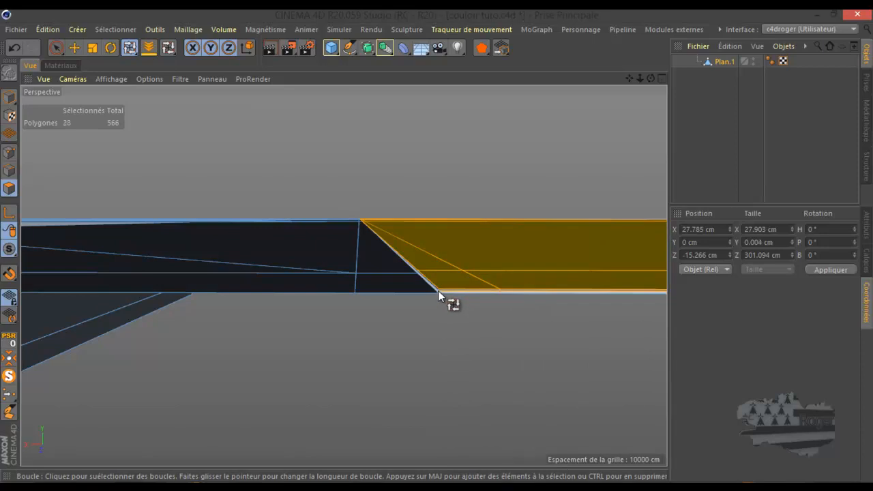
{"action": "left_click", "coordinate": [439, 289], "text": "ctrl"}
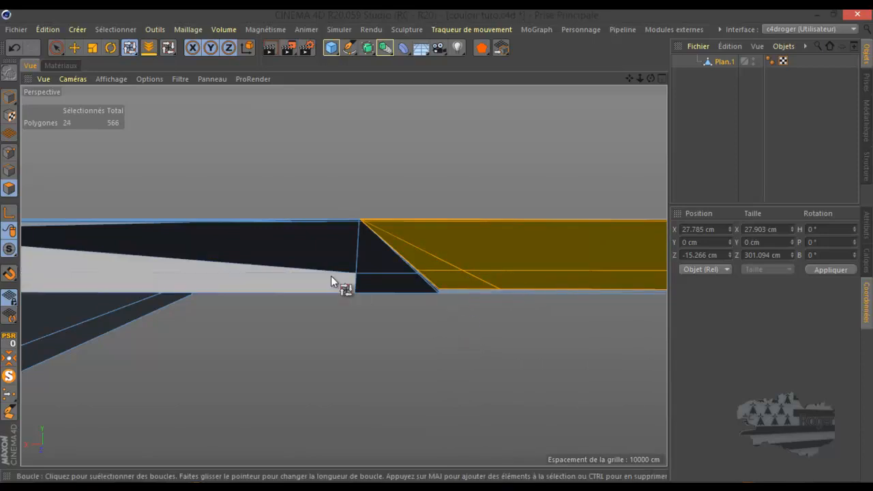
Step: Try raising the selected top faces freehand along Y, undo it, and set their Y position to 0.2 cm
{"action": "left_click", "coordinate": [74, 47]}
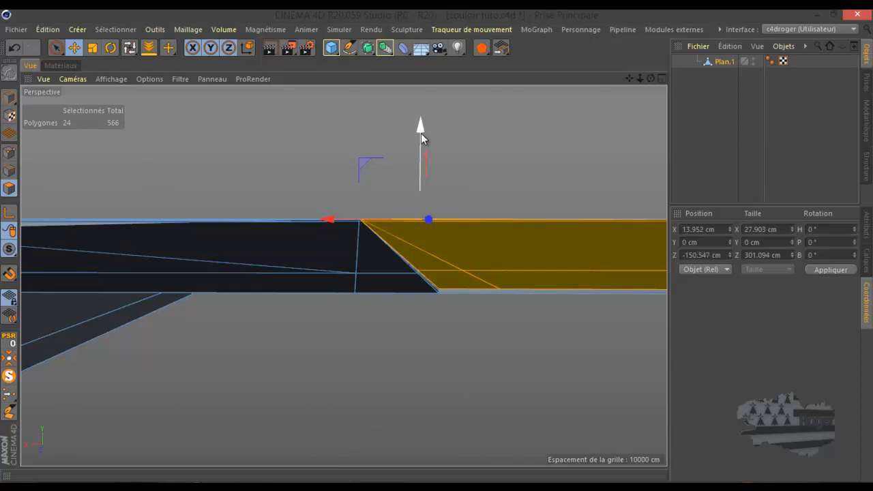
{"action": "left_click_drag", "start_coordinate": [421, 133], "coordinate": [422, 134]}
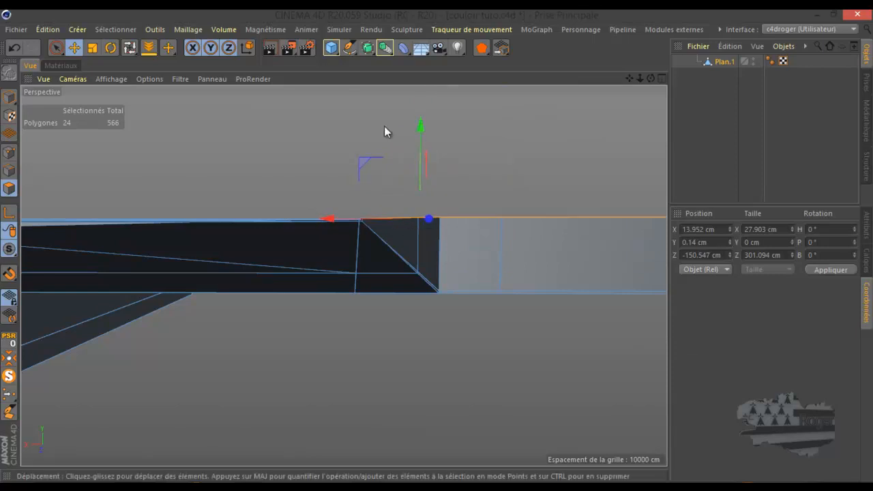
{"action": "left_click", "coordinate": [14, 48]}
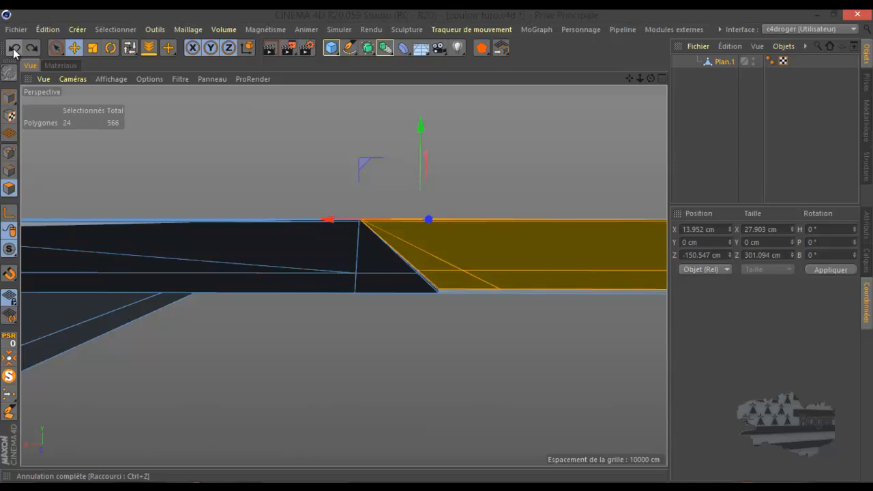
{"action": "double_click", "coordinate": [701, 243]}
{"action": "type", "text": "0"}
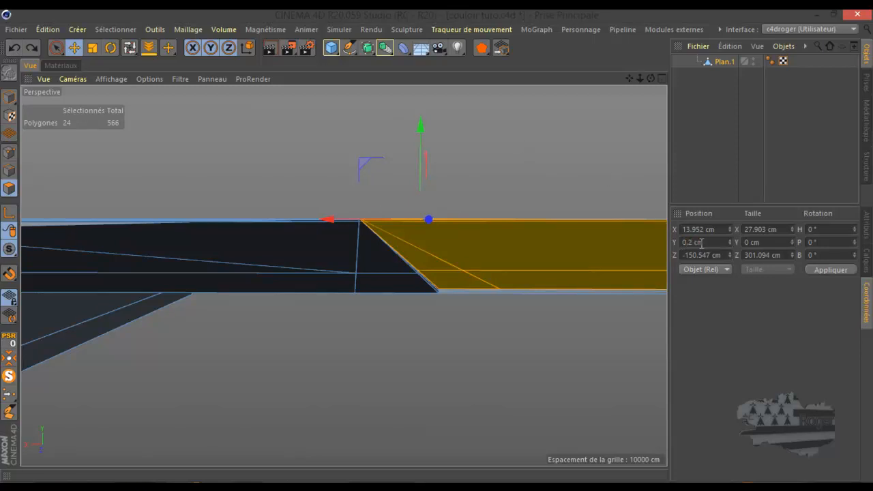
{"action": "type", "text": ".2"}
{"action": "key", "text": "Return"}
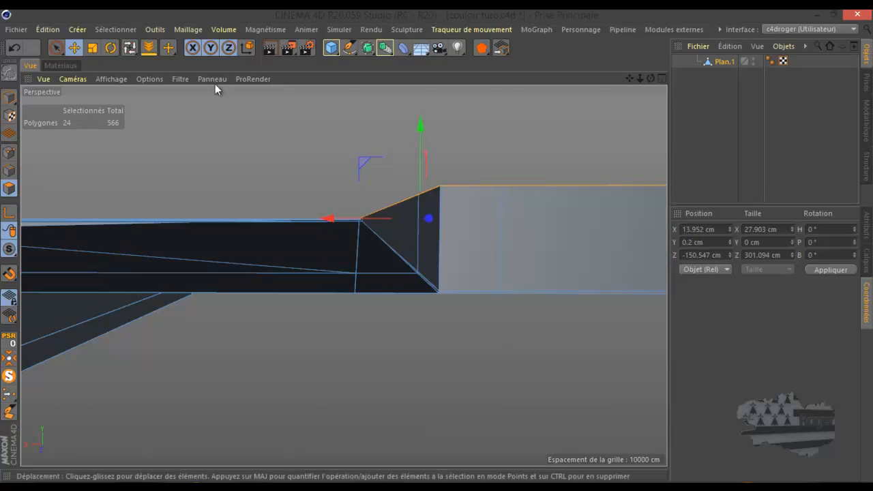
Step: Undo the 0.2 cm raise and set the selected faces' Y position to 0.01 cm
{"action": "left_click", "coordinate": [15, 47]}
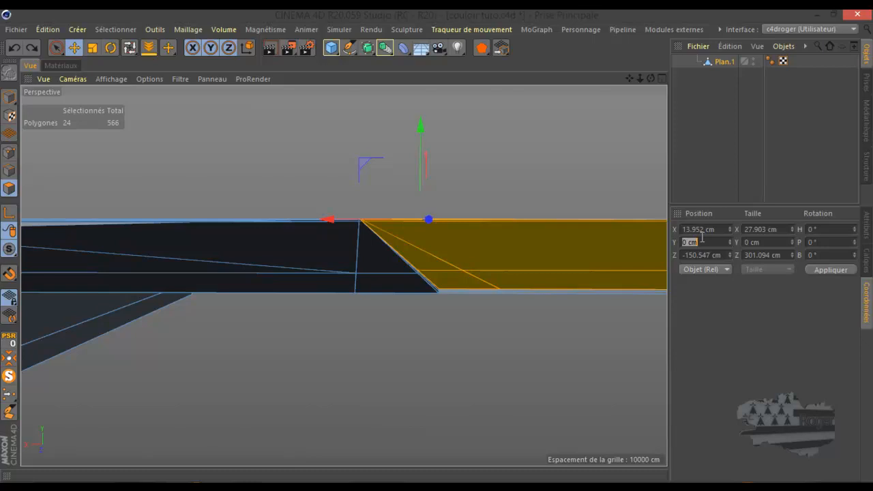
{"action": "key", "text": "BackSpace"}
{"action": "left_click", "coordinate": [830, 270]}
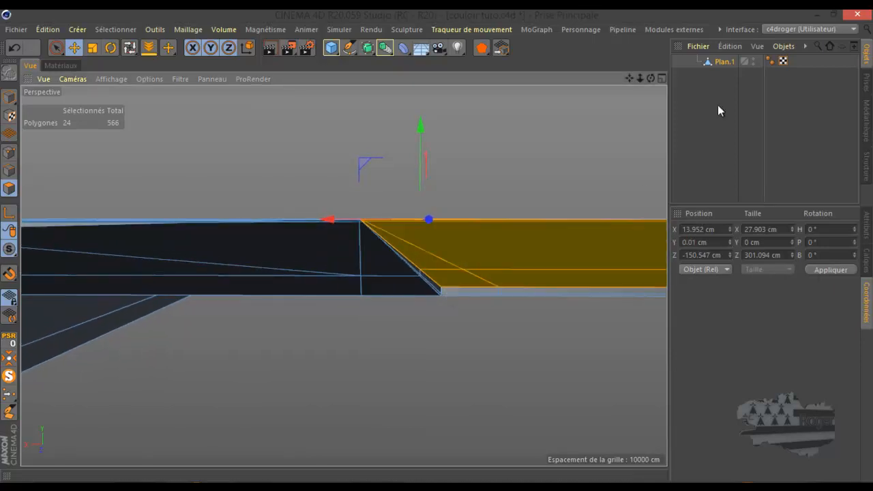
Step: Show the whole scene again, enable Surface de Subdivision, and render the view to check the strip's border
{"action": "left_click", "coordinate": [9, 375]}
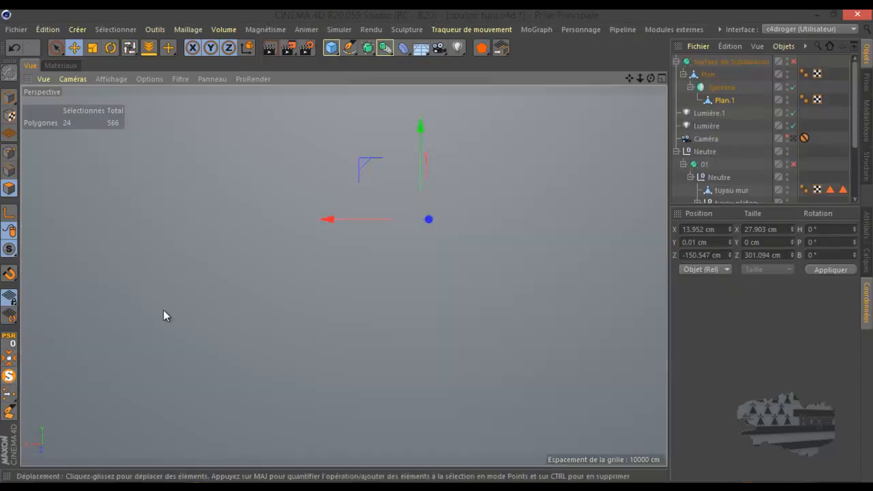
{"action": "scroll", "coordinate": [171, 313], "scroll_direction": "down", "scroll_amount": 3}
{"action": "scroll", "coordinate": [345, 230], "scroll_direction": "down", "scroll_amount": 2}
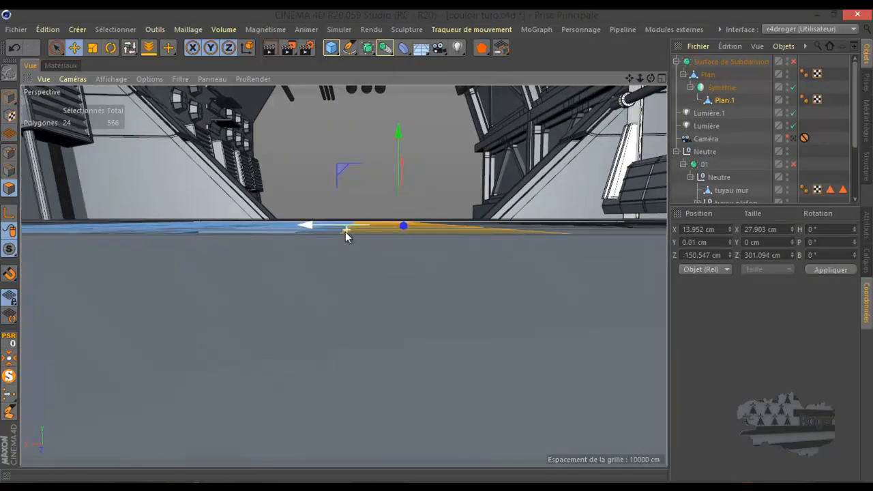
{"action": "left_click_drag", "start_coordinate": [650, 78], "coordinate": [437, 246]}
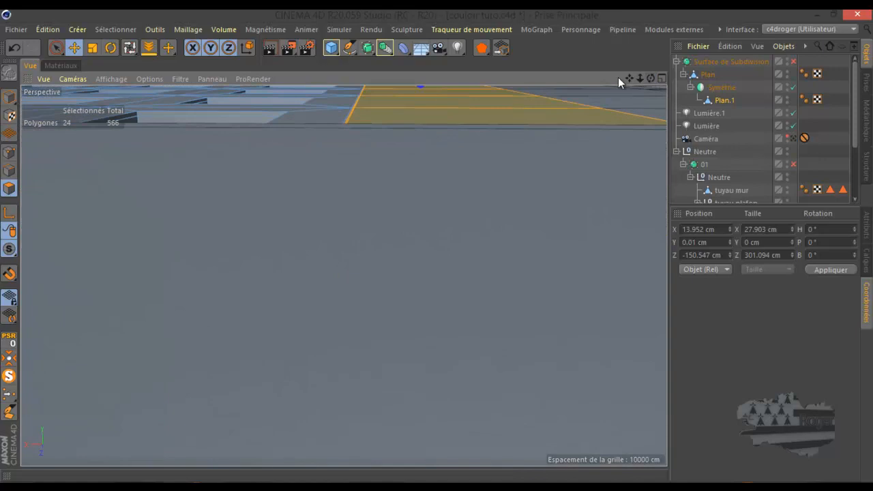
{"action": "left_click_drag", "start_coordinate": [627, 75], "coordinate": [442, 245]}
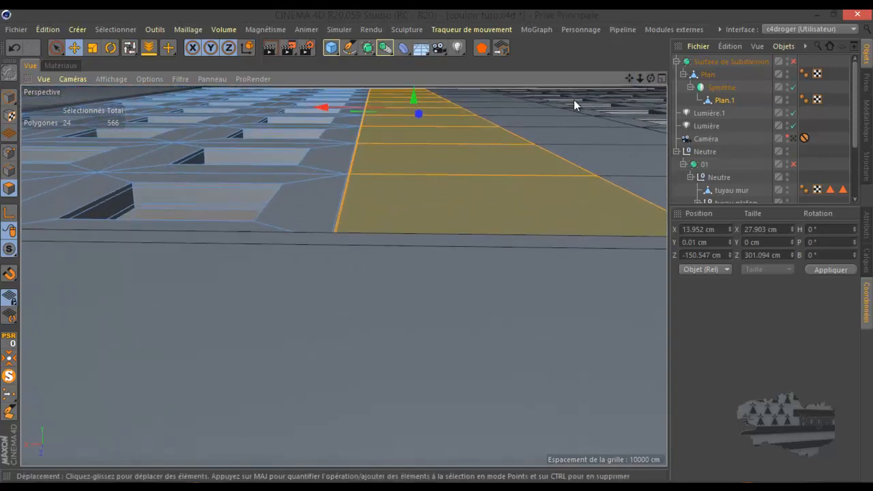
{"action": "scroll", "coordinate": [350, 222], "scroll_direction": "up", "scroll_amount": 3}
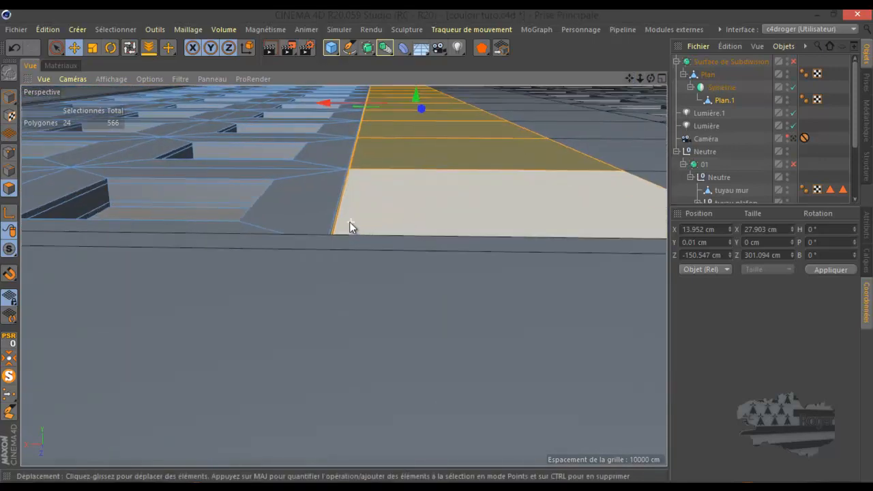
{"action": "left_click_drag", "start_coordinate": [652, 79], "coordinate": [440, 248]}
{"action": "left_click", "coordinate": [793, 61]}
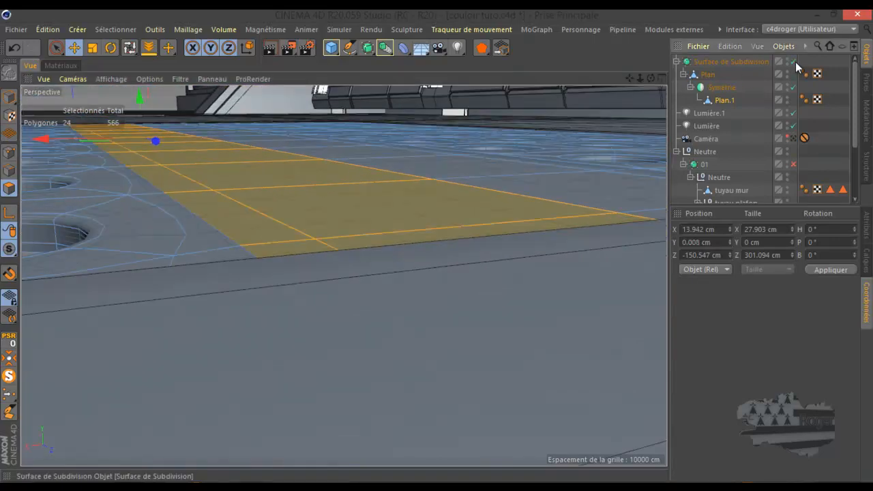
{"action": "left_click", "coordinate": [273, 50]}
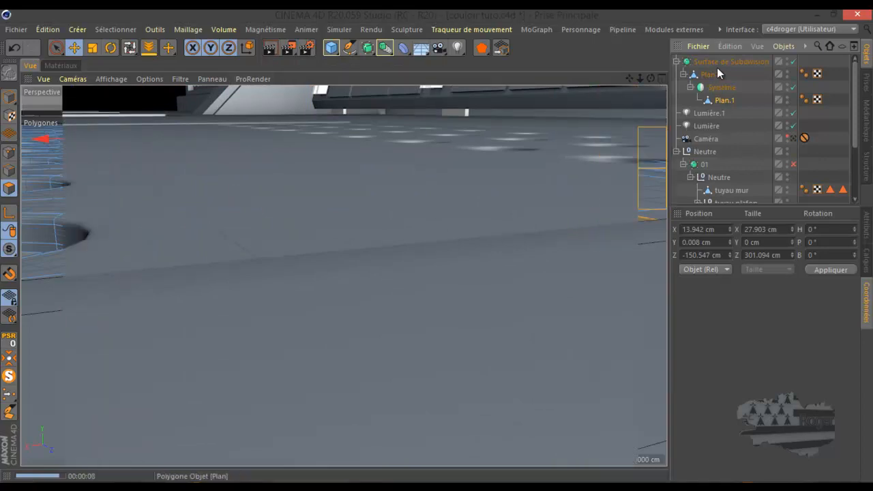
Step: Undo the subdivision activation and the 0.01 cm raise of the strip's top faces
{"action": "left_click", "coordinate": [13, 51]}
{"action": "left_click", "coordinate": [14, 52]}
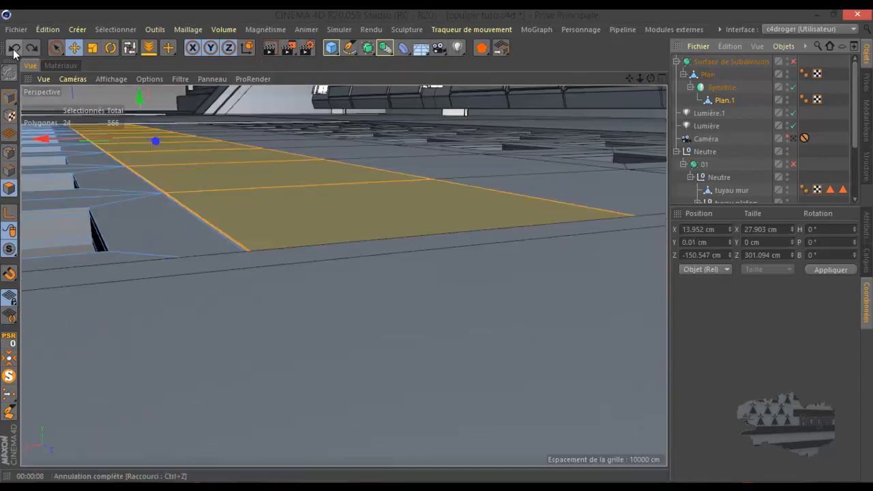
{"action": "left_click", "coordinate": [14, 51]}
{"action": "left_click", "coordinate": [13, 51]}
{"action": "left_click", "coordinate": [31, 48]}
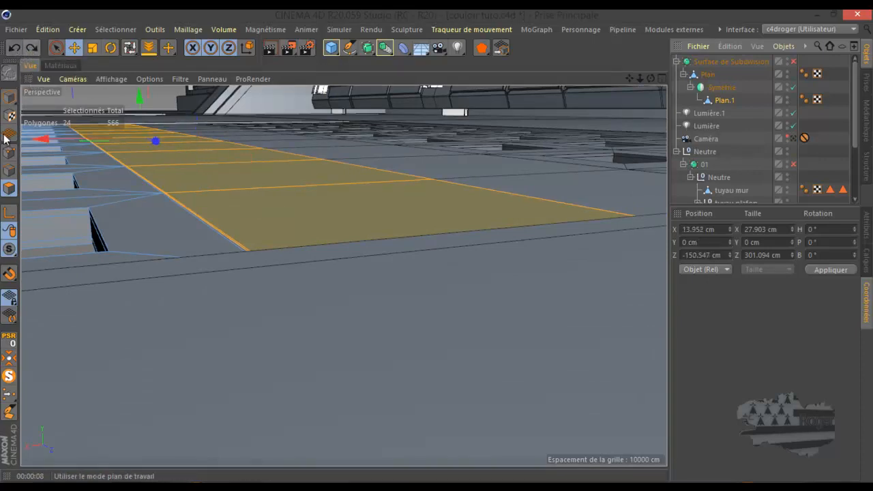
Step: Isolate Plan.1 again and get a close view of the blank strip's front corner by the perforated cells
{"action": "left_click", "coordinate": [8, 374]}
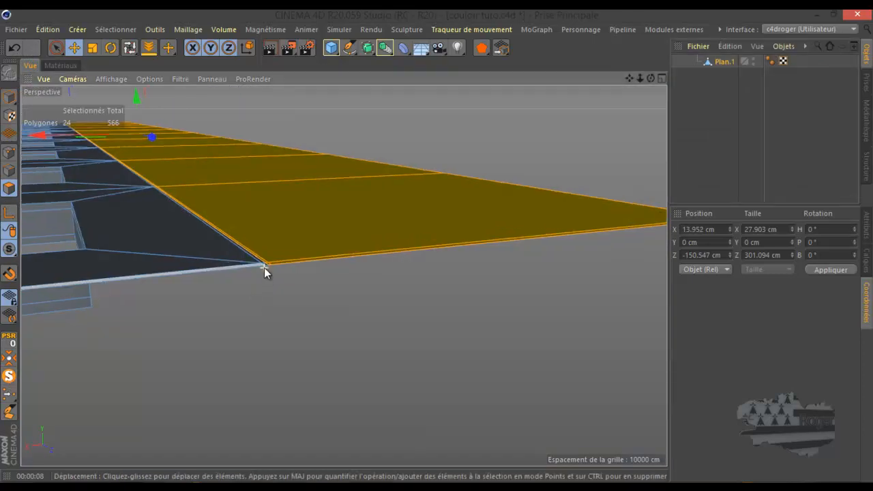
{"action": "scroll", "coordinate": [264, 268], "scroll_direction": "up", "scroll_amount": 5}
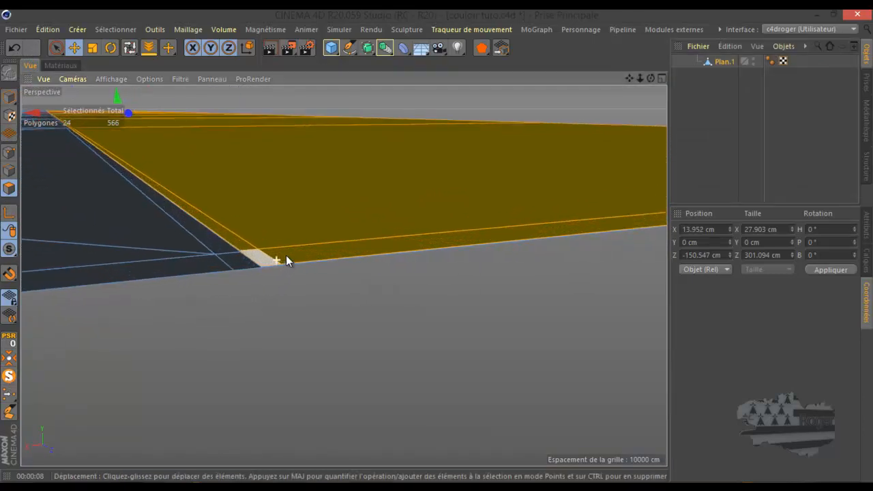
{"action": "scroll", "coordinate": [289, 256], "scroll_direction": "up", "scroll_amount": 2}
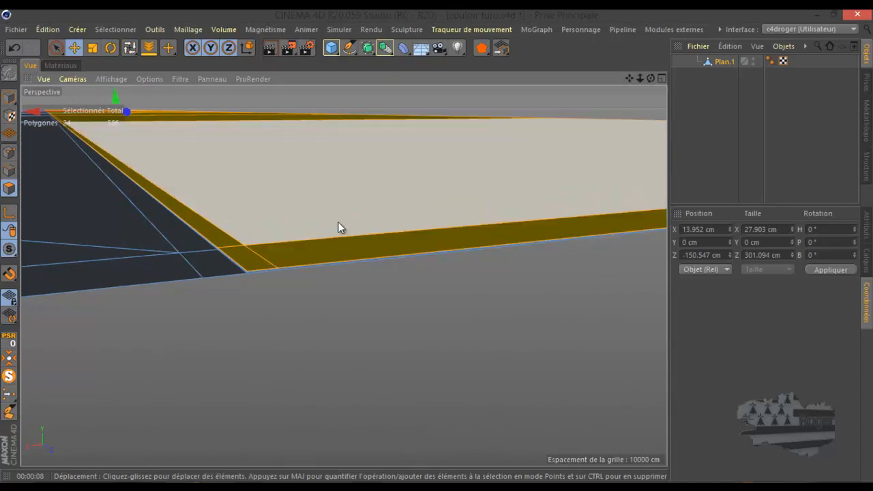
Step: Try a Y position of 0.02 cm for the selected top faces, undo it, and set Y to 0.4 cm
{"action": "left_click", "coordinate": [711, 242]}
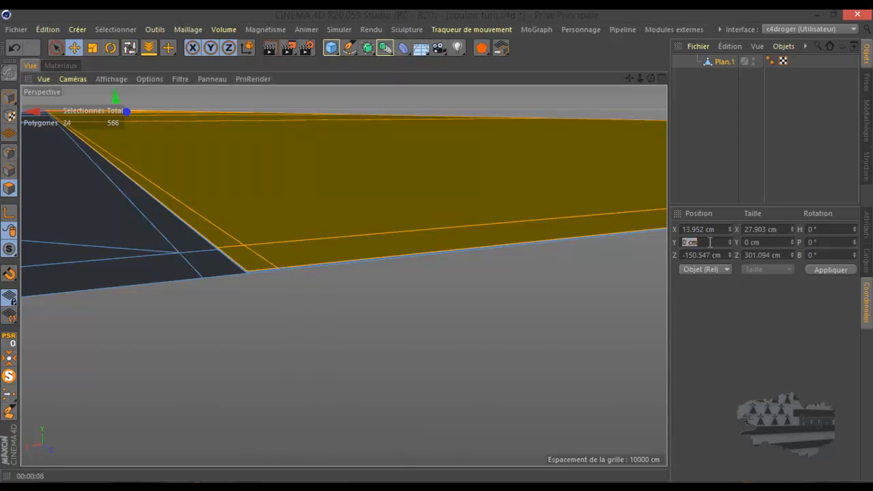
{"action": "key", "text": "BackSpace"}
{"action": "left_click", "coordinate": [830, 270]}
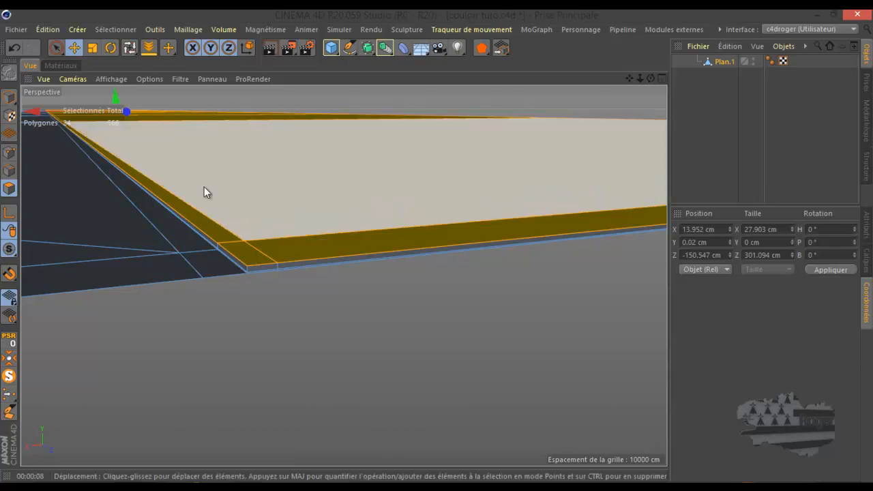
{"action": "left_click", "coordinate": [14, 49]}
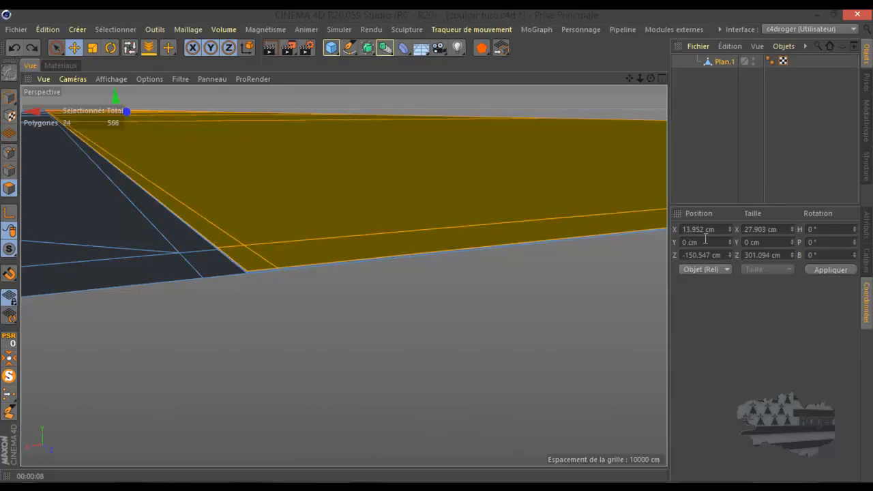
{"action": "left_click", "coordinate": [697, 242]}
{"action": "type", "text": ".4"}
{"action": "left_click", "coordinate": [828, 267]}
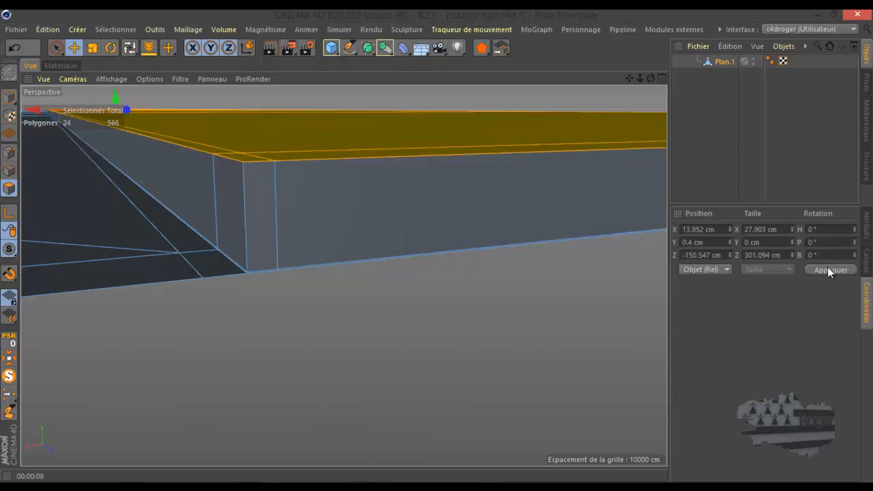
Step: Set the Y position of the blank strip's selected top faces to 0.04 cm
{"action": "left_click", "coordinate": [689, 242]}
{"action": "type", "text": "0"}
{"action": "left_click", "coordinate": [819, 270]}
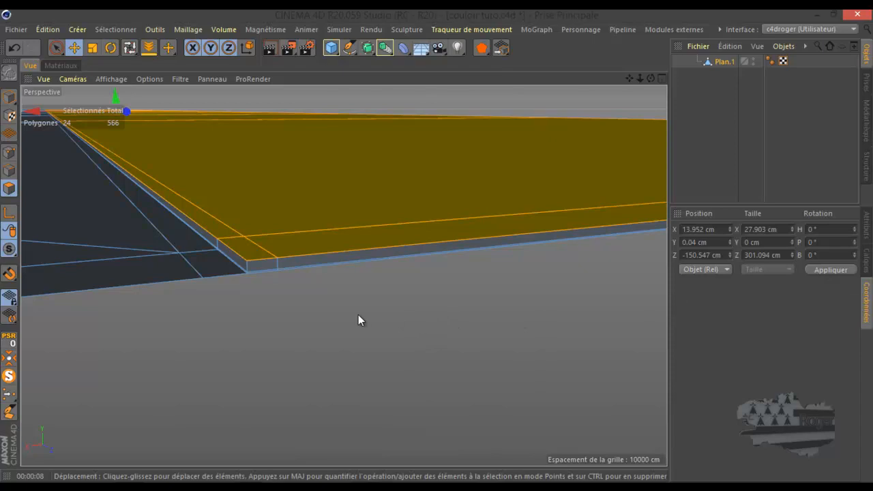
Step: Add a loop cut at about 43.7% around the thin raised side of the blank strip
{"action": "key", "text": "k"}
{"action": "key", "text": "l"}
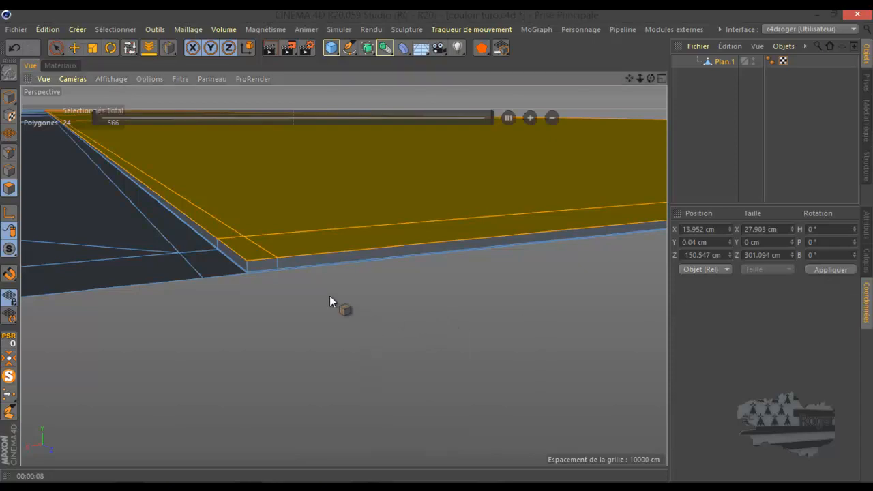
{"action": "left_click", "coordinate": [247, 266]}
{"action": "scroll", "coordinate": [287, 319], "scroll_direction": "down", "scroll_amount": 1}
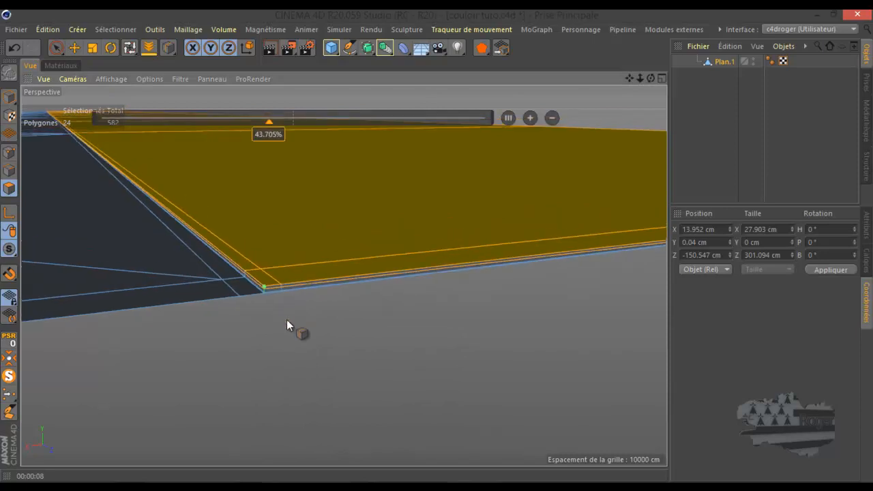
{"action": "scroll", "coordinate": [287, 319], "scroll_direction": "down", "scroll_amount": 10}
{"action": "scroll", "coordinate": [440, 332], "scroll_direction": "down", "scroll_amount": 1}
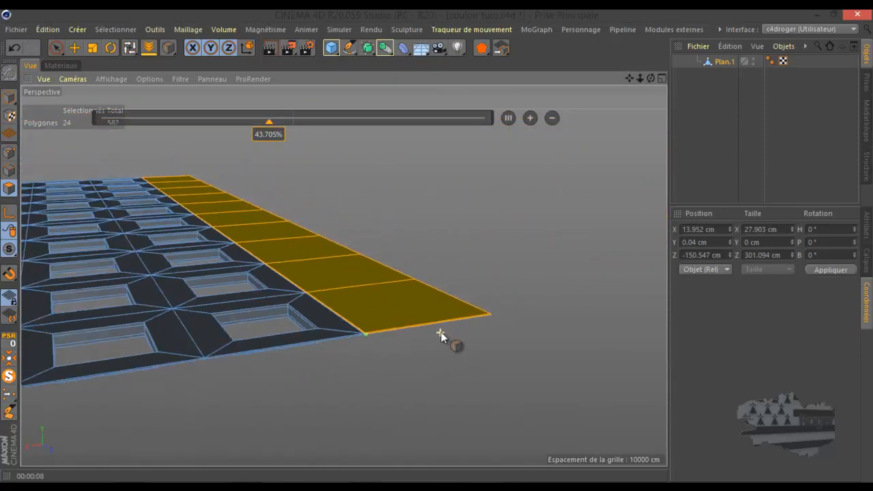
Step: Leave the isolated view, activate the Surface de Subdivision object and test-render the floor panel before and after smoothing
{"action": "left_click", "coordinate": [269, 53]}
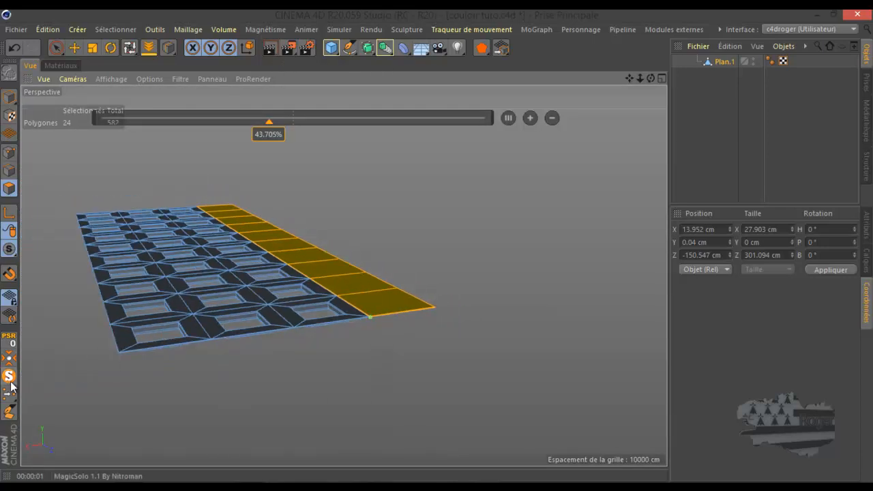
{"action": "left_click", "coordinate": [10, 379]}
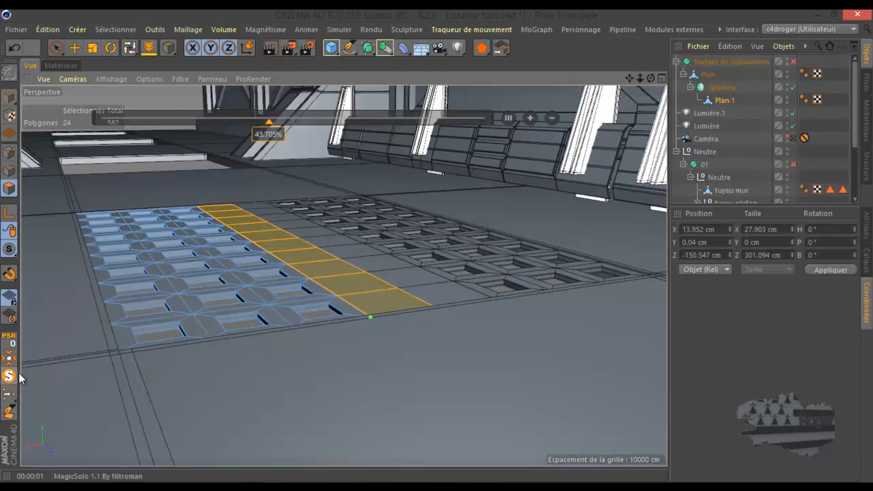
{"action": "left_click", "coordinate": [270, 49]}
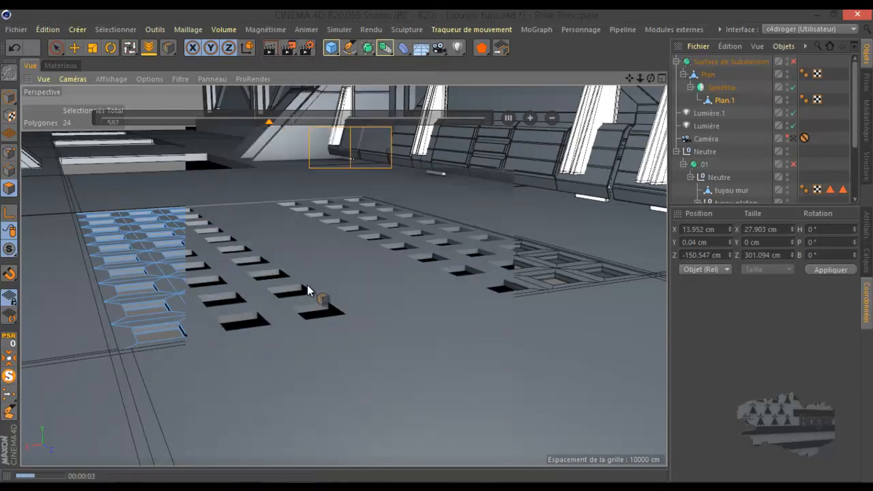
{"action": "left_click", "coordinate": [794, 61]}
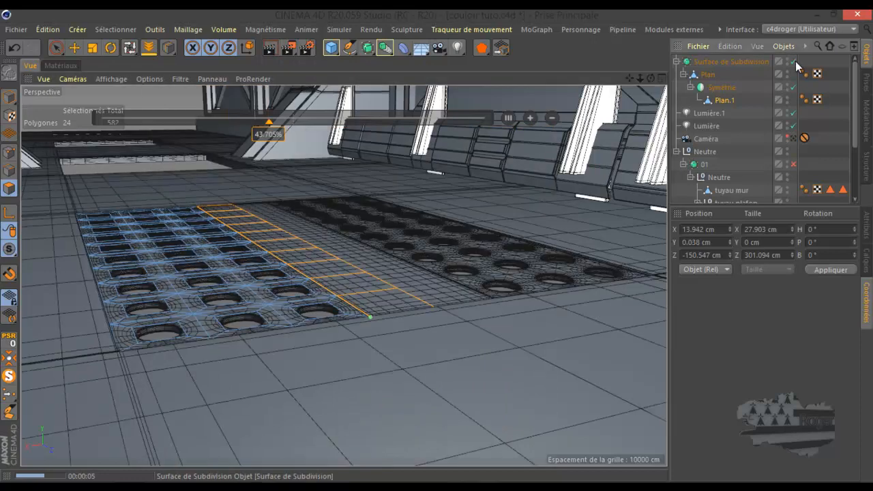
{"action": "left_click", "coordinate": [272, 49]}
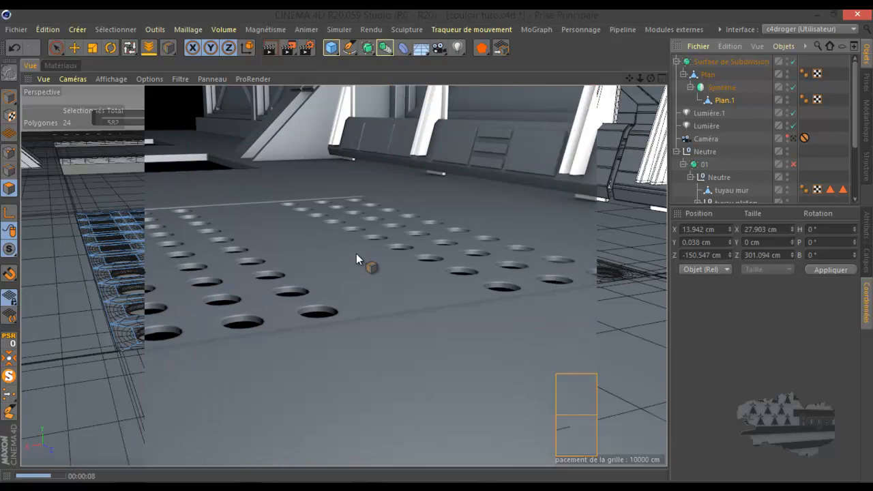
{"action": "scroll", "coordinate": [356, 253], "scroll_direction": "down", "scroll_amount": 5}
{"action": "scroll", "coordinate": [357, 253], "scroll_direction": "down", "scroll_amount": 4}
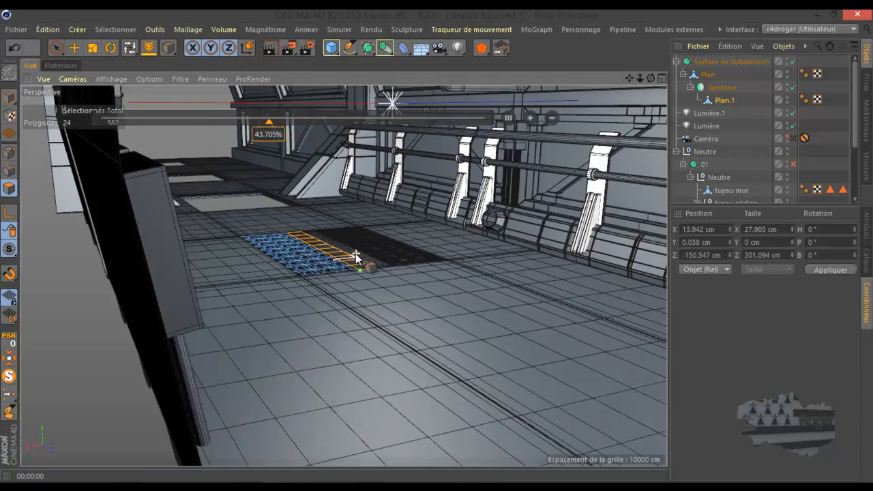
Step: Rename the Plan object as sol and its Symétrie child as grille, and collapse the grille hierarchy
{"action": "left_click", "coordinate": [717, 88]}
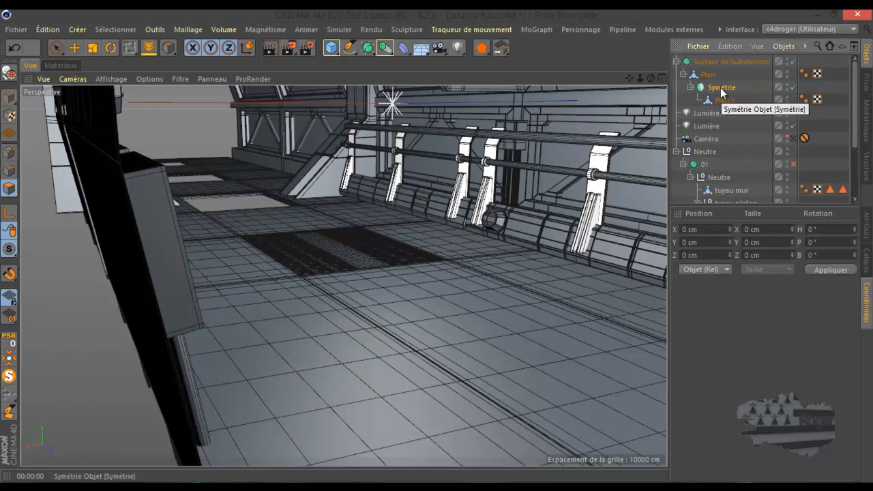
{"action": "left_click", "coordinate": [710, 74]}
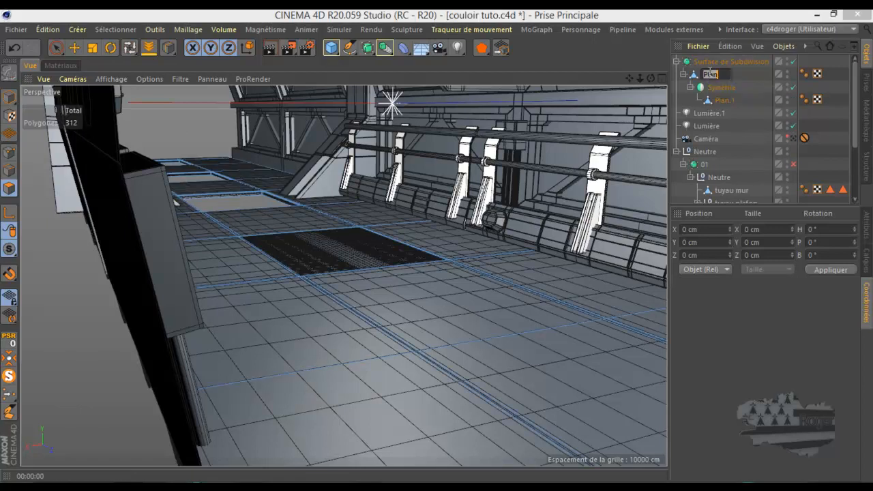
{"action": "key", "text": "BackSpace"}
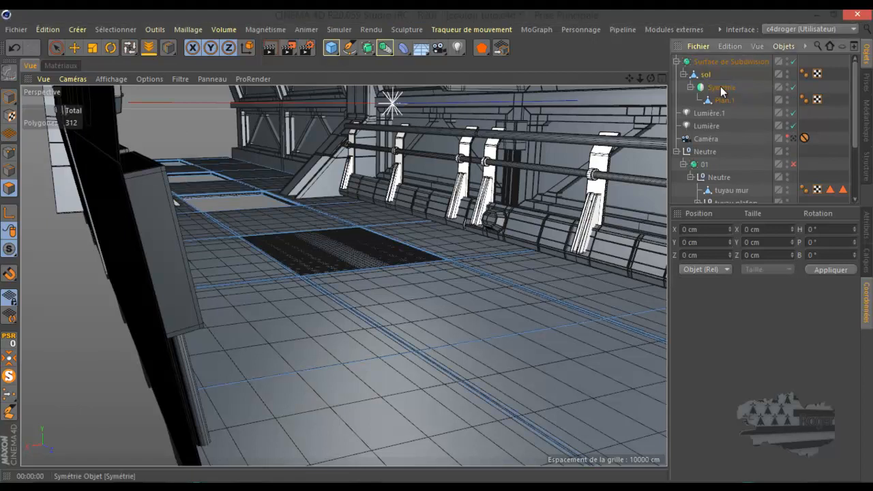
{"action": "double_click", "coordinate": [722, 88]}
{"action": "type", "text": "grille"}
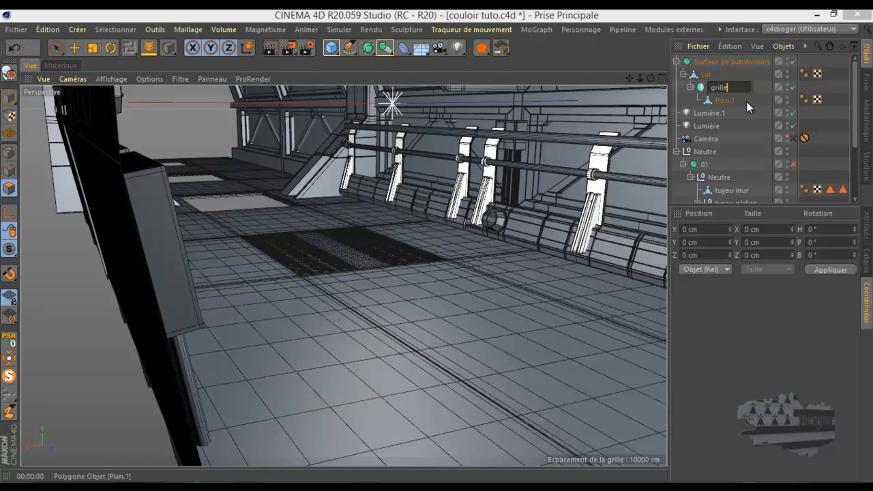
{"action": "key", "text": "Return"}
{"action": "left_click", "coordinate": [690, 87]}
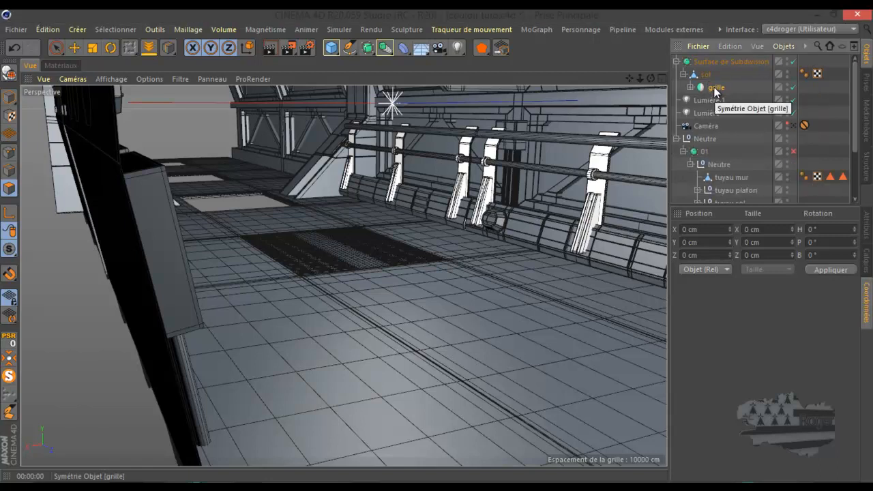
Step: Duplicate the grille object inside sol, and isolate sol in model mode with its floor openings in view
{"action": "left_click_drag", "start_coordinate": [715, 91], "coordinate": [498, 226], "text": "ctrl"}
{"action": "left_click_drag", "start_coordinate": [529, 198], "coordinate": [702, 73]}
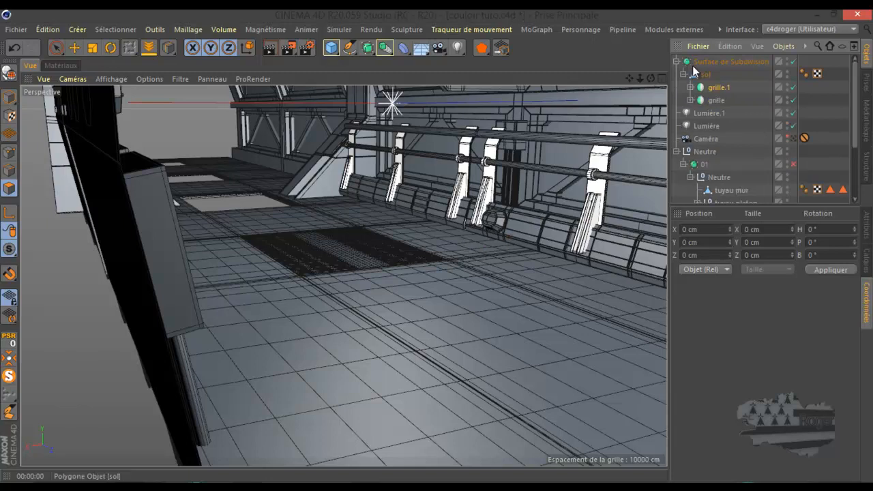
{"action": "left_click", "coordinate": [701, 72]}
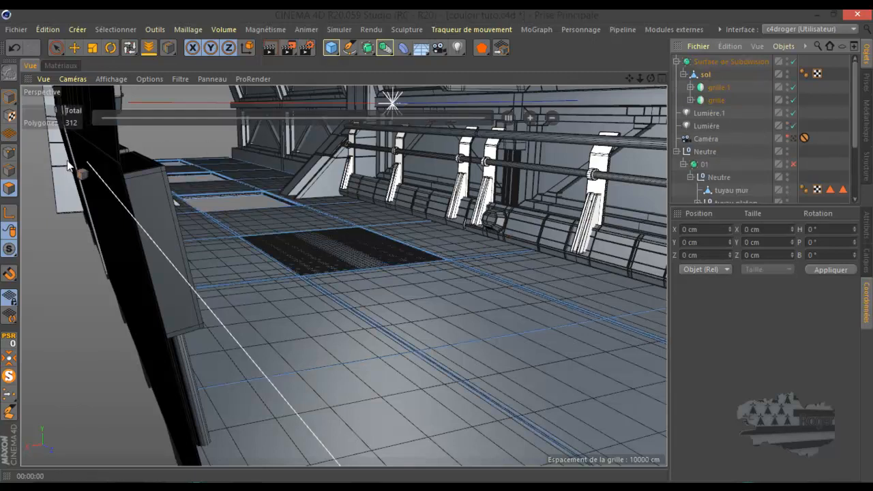
{"action": "left_click", "coordinate": [9, 358]}
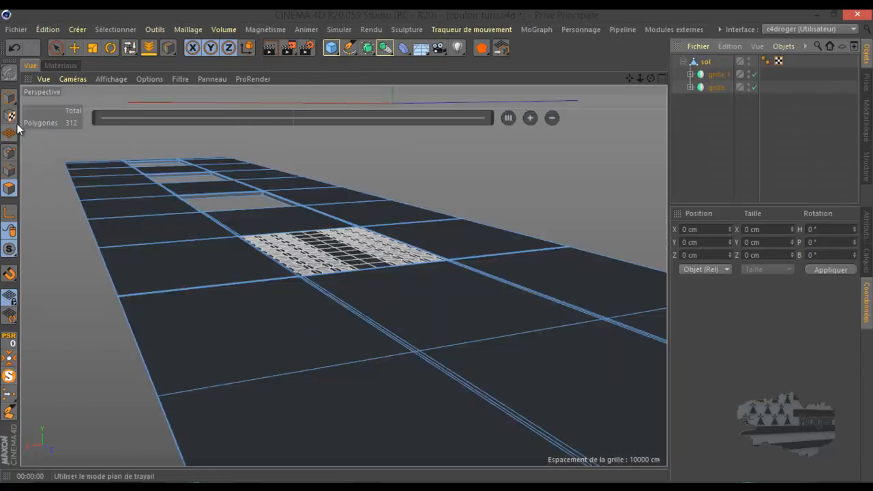
{"action": "left_click", "coordinate": [9, 100]}
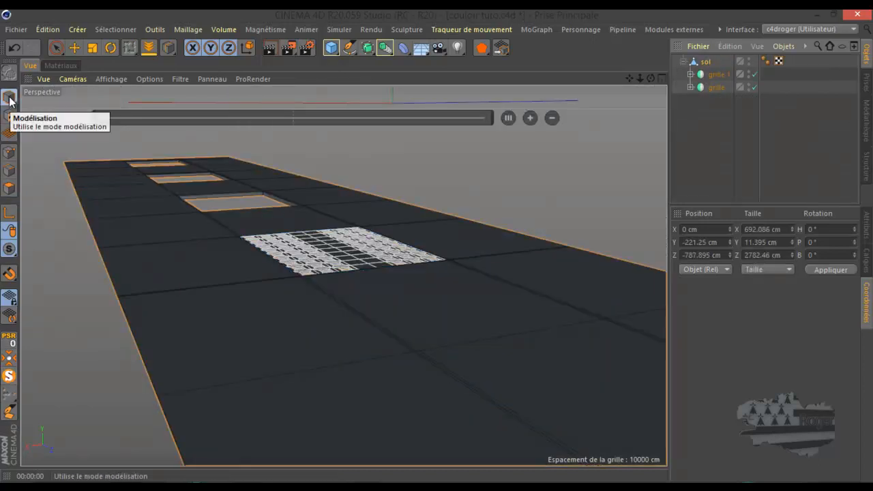
{"action": "left_click_drag", "start_coordinate": [650, 78], "coordinate": [438, 246]}
{"action": "scroll", "coordinate": [624, 120], "scroll_direction": "down", "scroll_amount": 5}
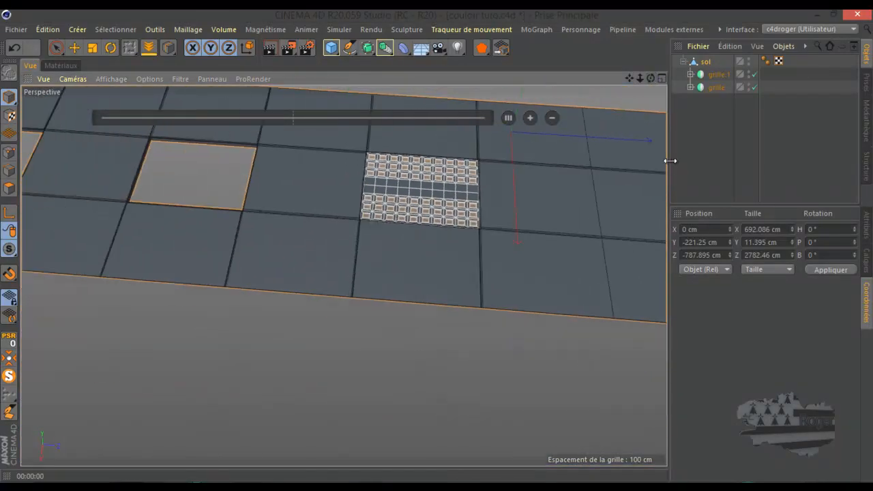
Step: Add a new take under Prise Principale and return to the object list
{"action": "left_click", "coordinate": [866, 83]}
{"action": "left_click_drag", "start_coordinate": [632, 78], "coordinate": [443, 253]}
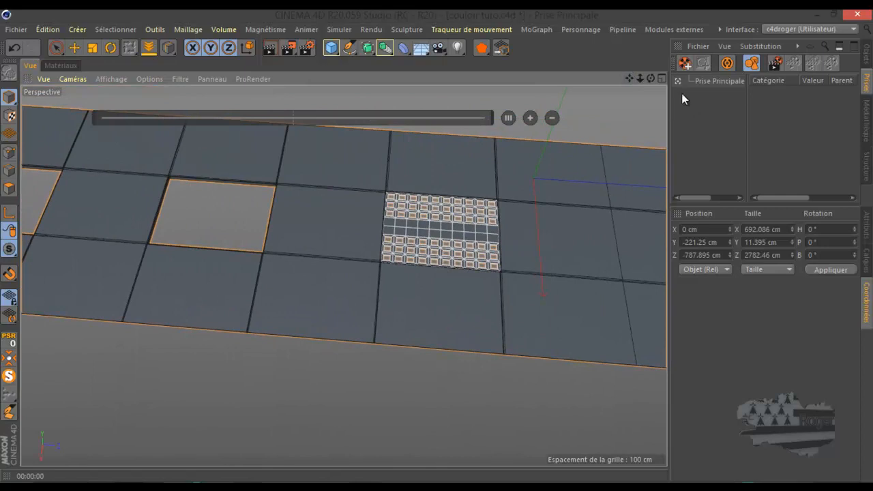
{"action": "left_click", "coordinate": [685, 63]}
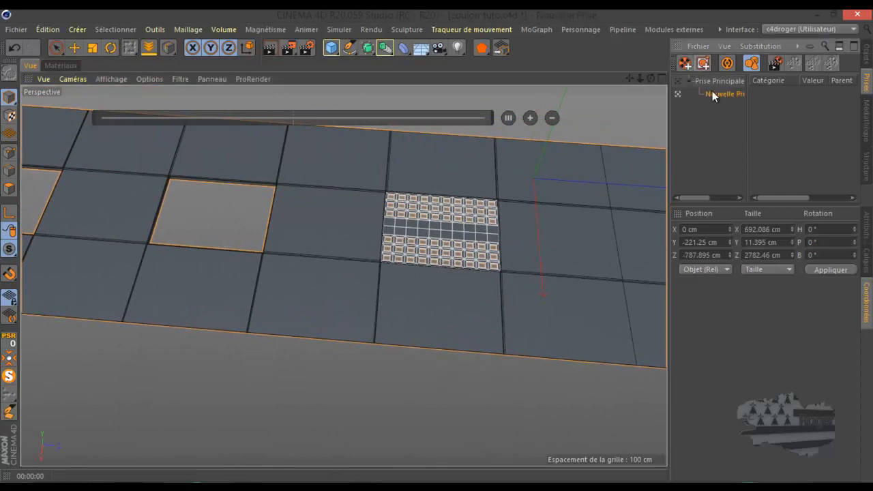
{"action": "left_click", "coordinate": [867, 56]}
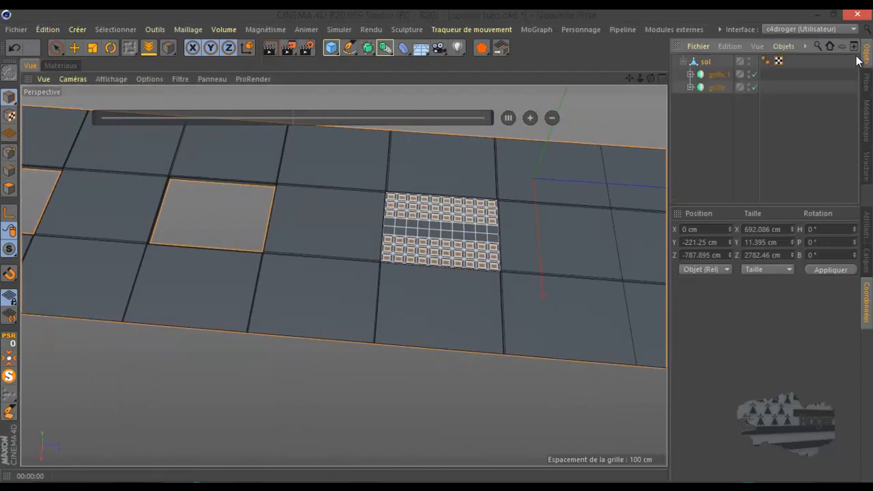
Step: Select grille.1 with the Move tool and show the floor's openings in the Top view
{"action": "left_click", "coordinate": [716, 75]}
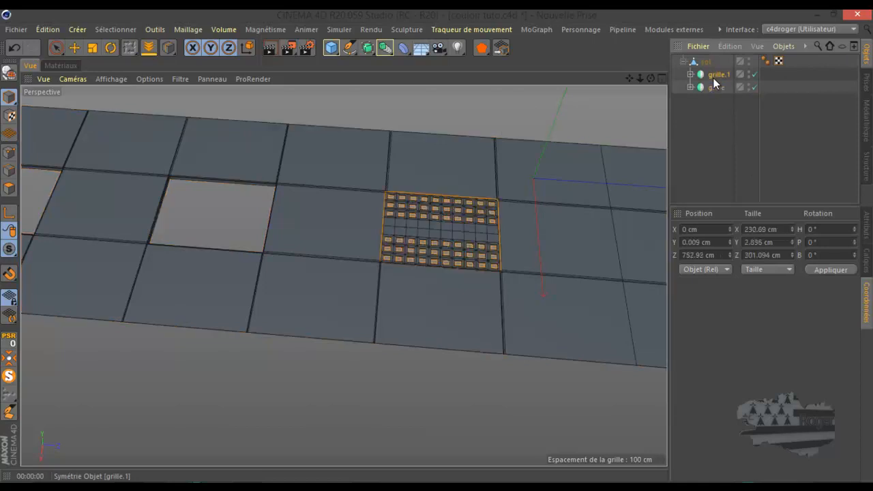
{"action": "scroll", "coordinate": [657, 127], "scroll_direction": "down", "scroll_amount": 2}
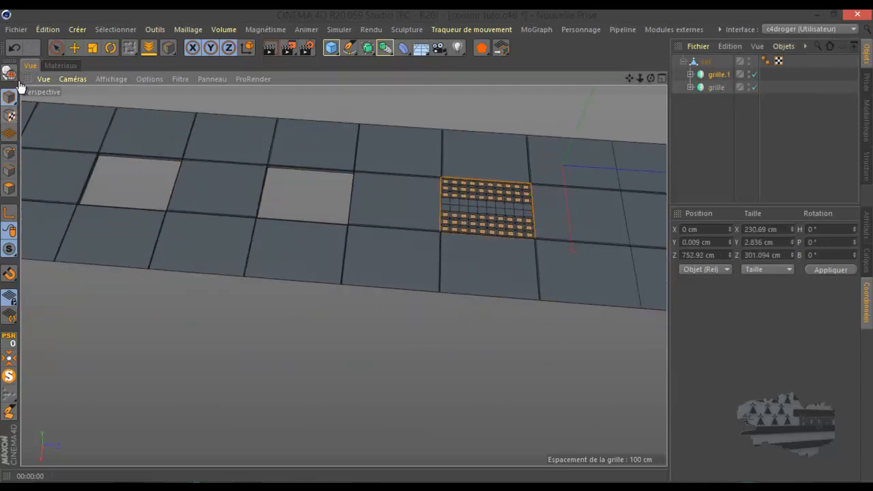
{"action": "left_click", "coordinate": [73, 45]}
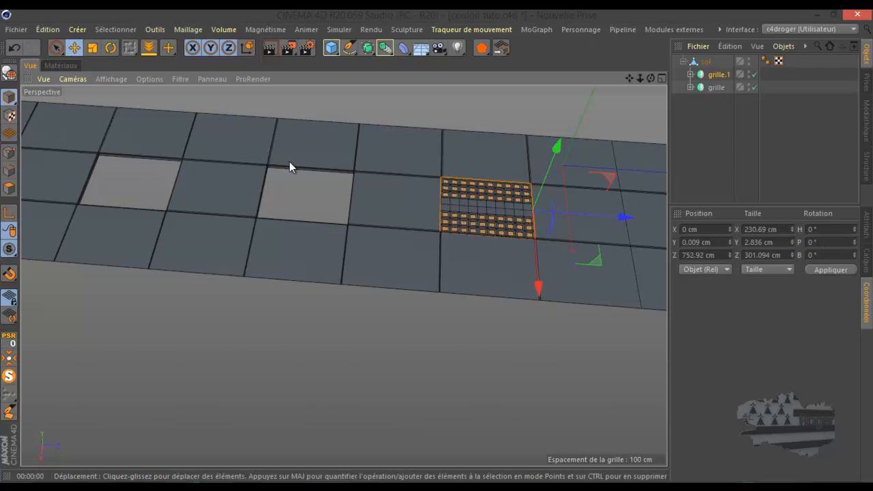
{"action": "middle_click", "coordinate": [382, 219]}
{"action": "middle_click", "coordinate": [412, 211]}
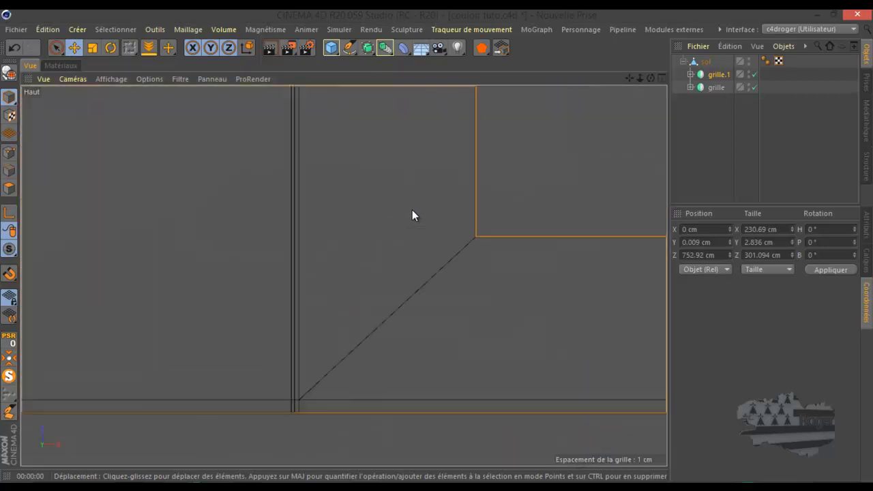
{"action": "scroll", "coordinate": [426, 233], "scroll_direction": "down", "scroll_amount": 10}
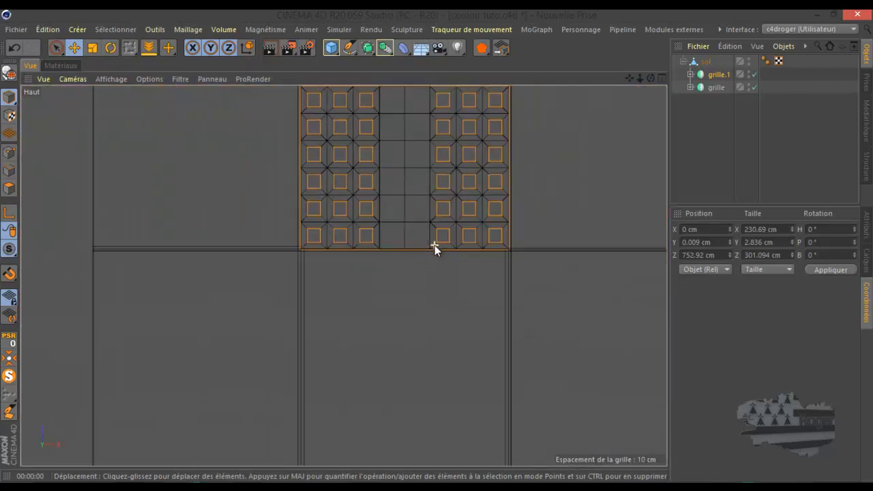
{"action": "scroll", "coordinate": [434, 242], "scroll_direction": "down", "scroll_amount": 8}
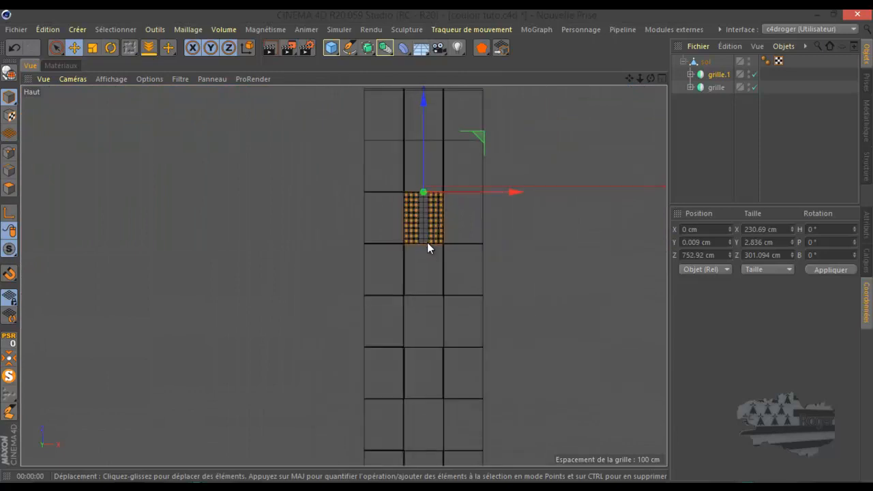
Step: Try plain Gouraud shading in the Top view, and set its display to Gouraud shading with lines
{"action": "left_click", "coordinate": [108, 79]}
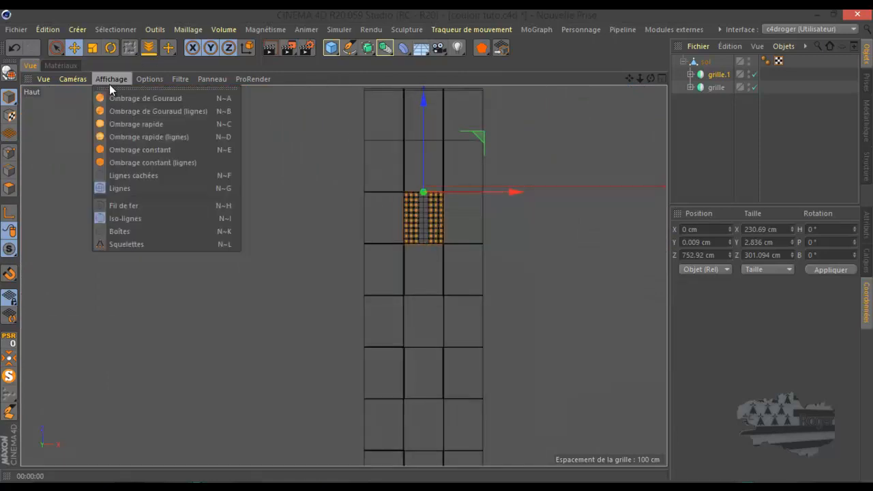
{"action": "left_click", "coordinate": [123, 101]}
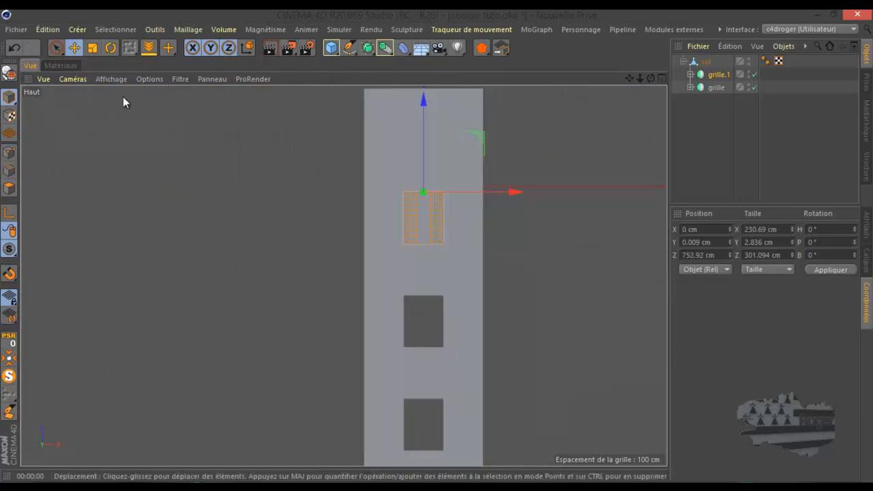
{"action": "scroll", "coordinate": [451, 267], "scroll_direction": "up", "scroll_amount": 5}
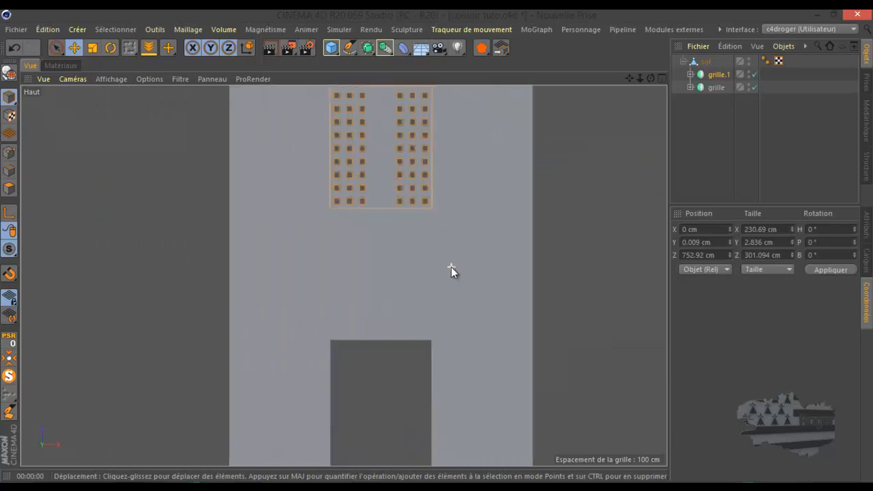
{"action": "left_click", "coordinate": [111, 78]}
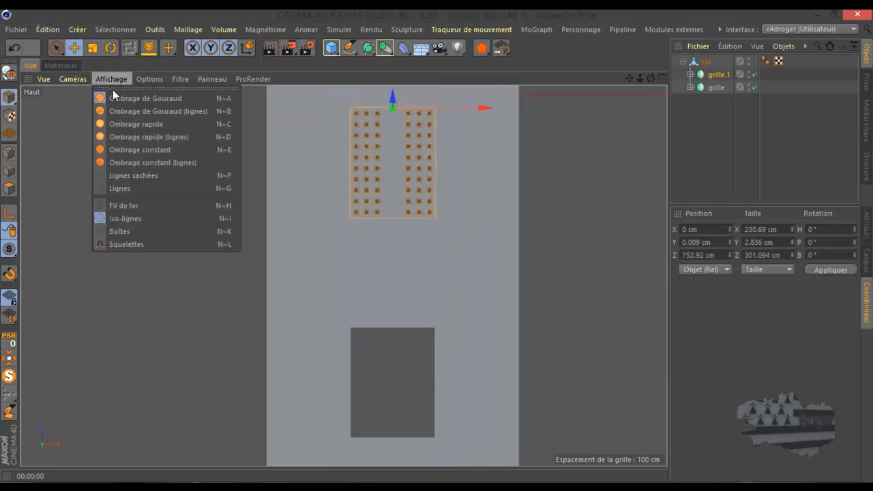
{"action": "left_click", "coordinate": [114, 110]}
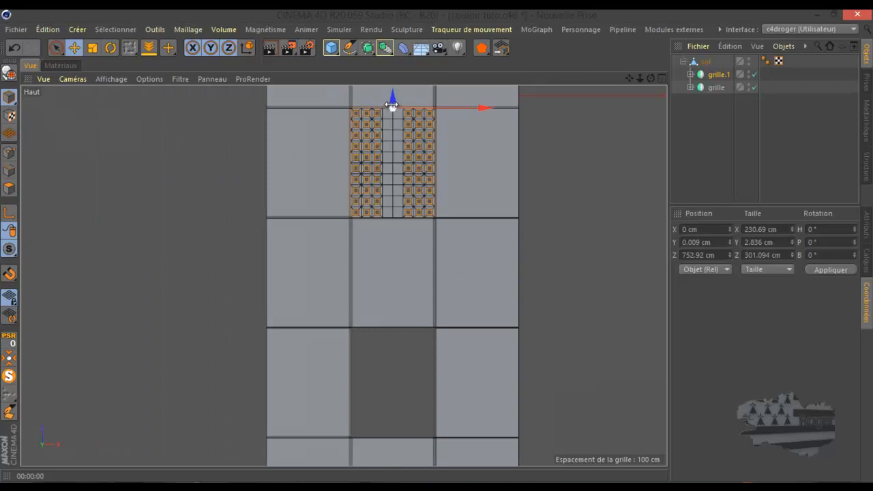
Step: Move grille.1 along Z into the next floor opening, with its edge against the opening's border at about Z 150.3 cm
{"action": "left_click_drag", "start_coordinate": [396, 97], "coordinate": [402, 319]}
{"action": "scroll", "coordinate": [411, 336], "scroll_direction": "up", "scroll_amount": 5}
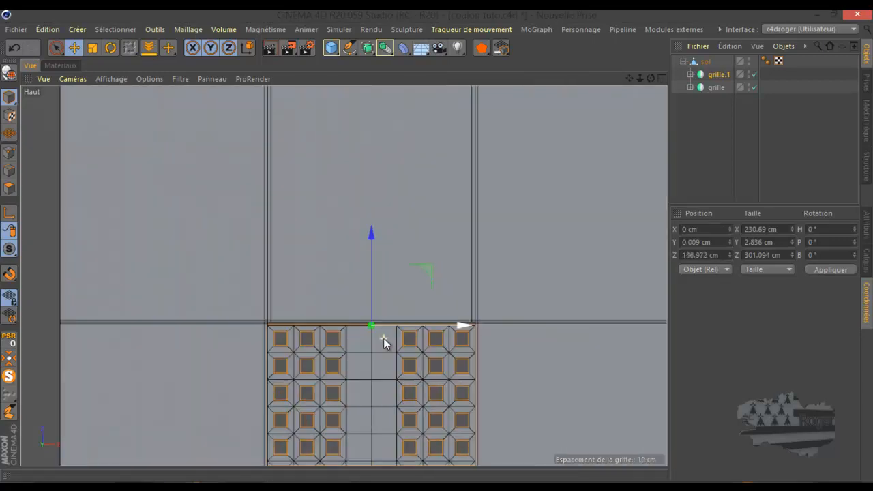
{"action": "scroll", "coordinate": [341, 334], "scroll_direction": "up", "scroll_amount": 6}
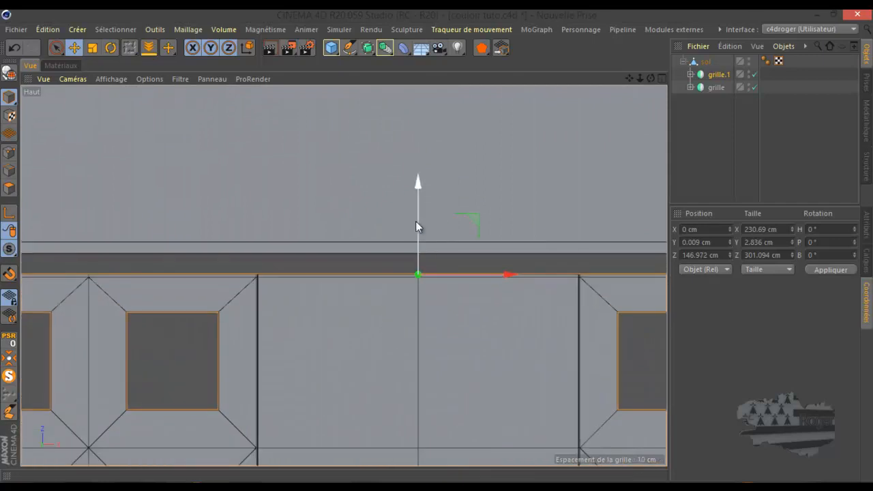
{"action": "left_click_drag", "start_coordinate": [419, 200], "coordinate": [419, 181]}
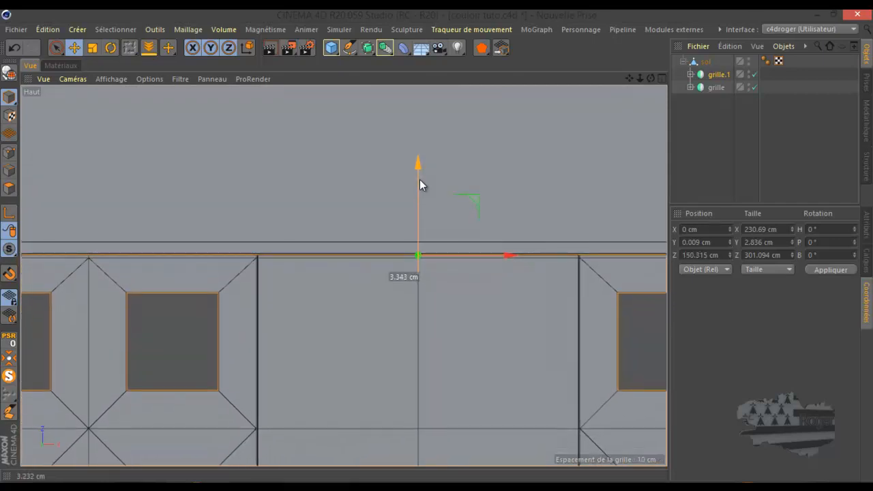
{"action": "left_click_drag", "start_coordinate": [419, 180], "coordinate": [419, 180]}
Step: Check grille.1's corner against the opening and nudge it along Z to about 150.6 cm to close the gap
{"action": "scroll", "coordinate": [413, 184], "scroll_direction": "down", "scroll_amount": 6}
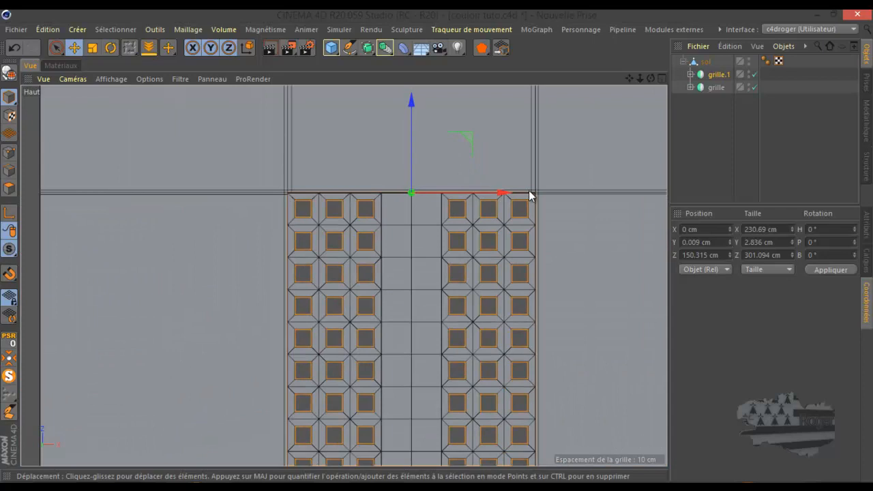
{"action": "scroll", "coordinate": [529, 191], "scroll_direction": "up", "scroll_amount": 5}
{"action": "scroll", "coordinate": [543, 209], "scroll_direction": "up", "scroll_amount": 5}
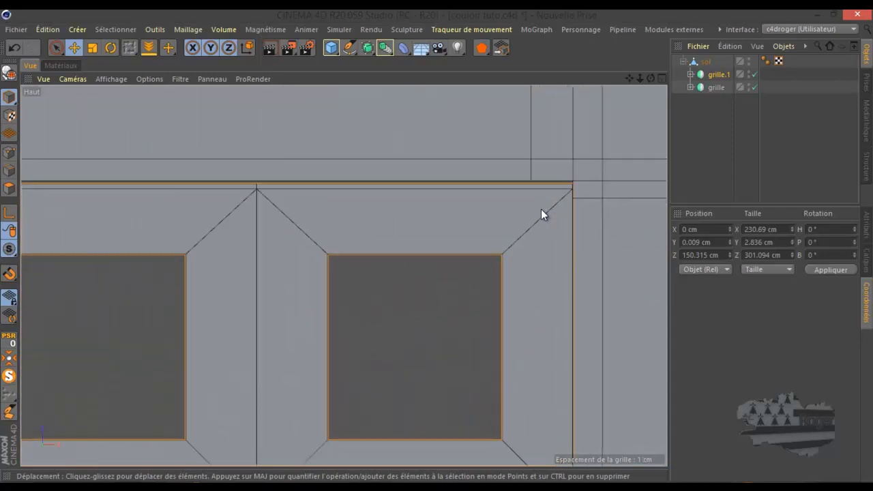
{"action": "scroll", "coordinate": [278, 176], "scroll_direction": "up", "scroll_amount": 1}
{"action": "scroll", "coordinate": [479, 201], "scroll_direction": "down", "scroll_amount": 7}
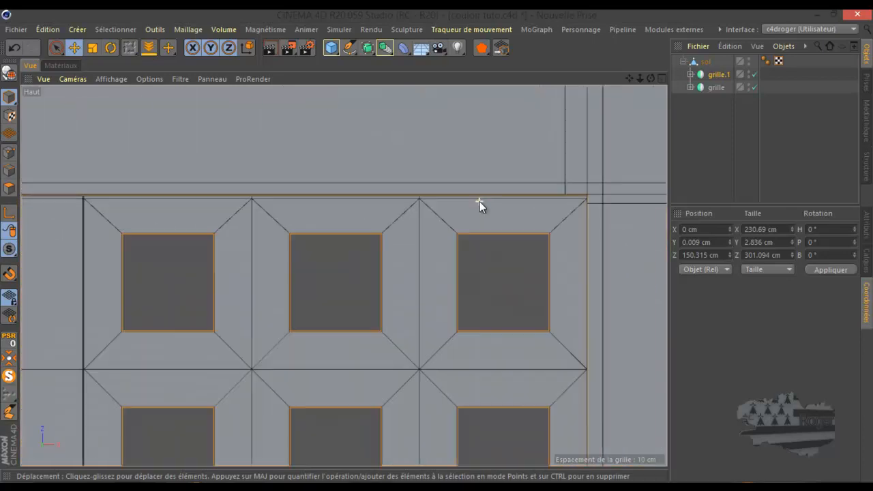
{"action": "scroll", "coordinate": [50, 181], "scroll_direction": "up", "scroll_amount": 5}
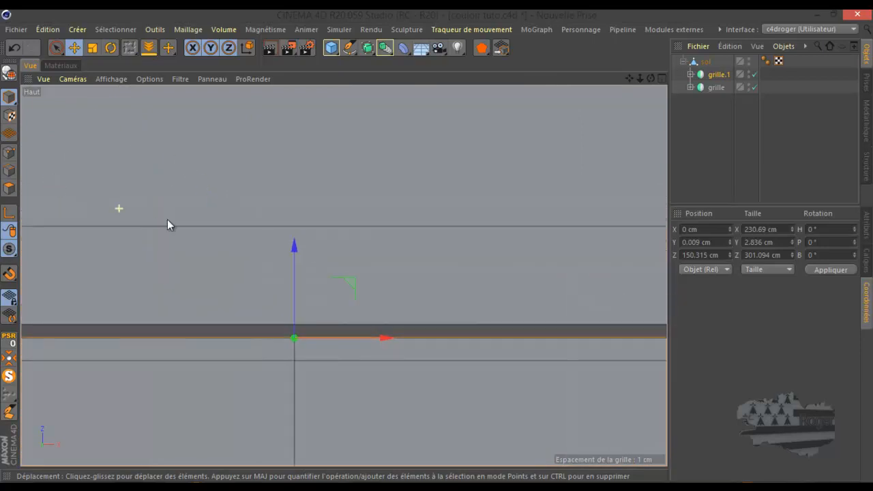
{"action": "left_click_drag", "start_coordinate": [293, 247], "coordinate": [297, 235]}
{"action": "scroll", "coordinate": [296, 222], "scroll_direction": "down", "scroll_amount": 2}
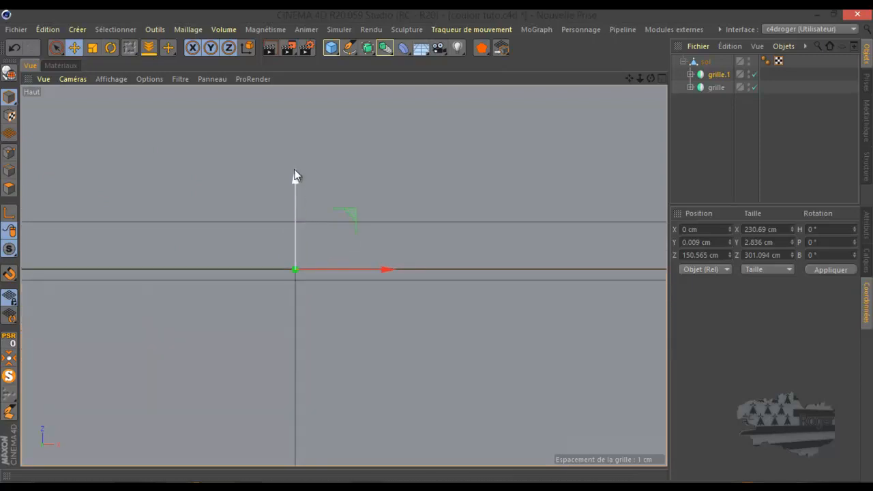
Step: Duplicate grille.1 along Z and move the copy over the third floor opening, at about Z -447 cm
{"action": "left_click_drag", "start_coordinate": [296, 177], "coordinate": [310, 360], "text": "ctrl"}
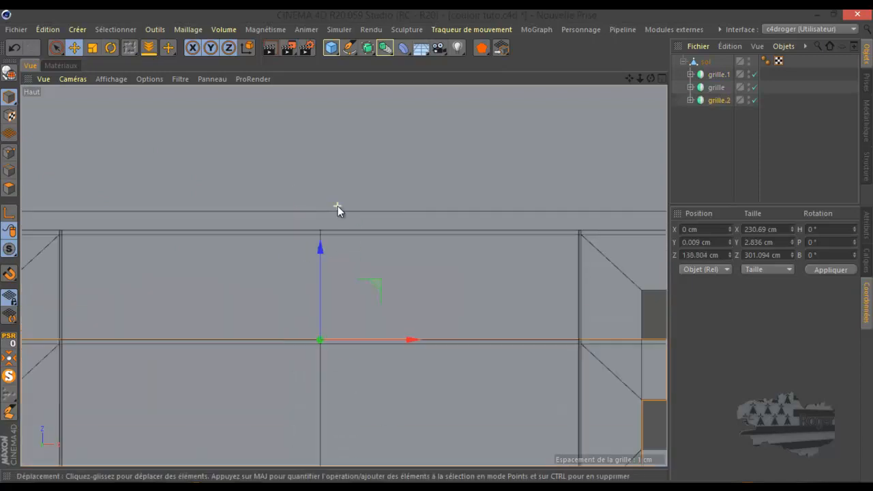
{"action": "scroll", "coordinate": [335, 205], "scroll_direction": "down", "scroll_amount": 6}
{"action": "scroll", "coordinate": [335, 208], "scroll_direction": "down", "scroll_amount": 2}
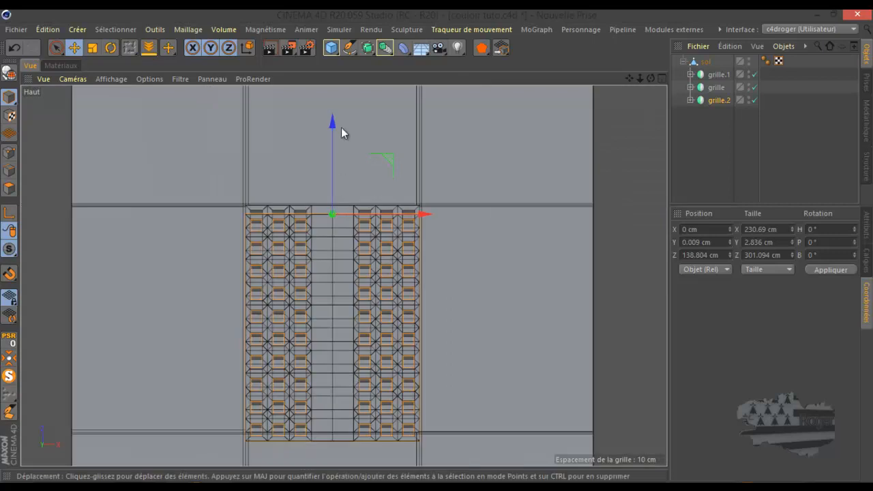
{"action": "left_click_drag", "start_coordinate": [333, 120], "coordinate": [334, 341]}
{"action": "scroll", "coordinate": [342, 200], "scroll_direction": "down", "scroll_amount": 2}
{"action": "scroll", "coordinate": [363, 124], "scroll_direction": "down", "scroll_amount": 3}
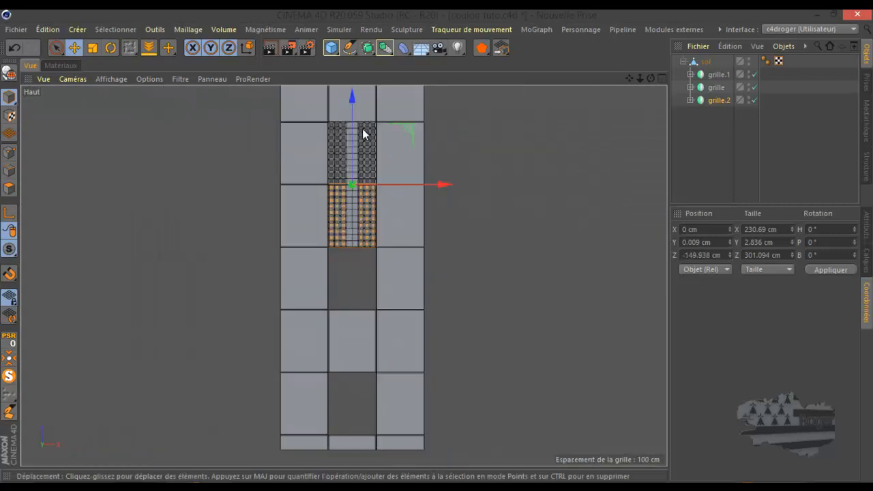
{"action": "left_click_drag", "start_coordinate": [354, 98], "coordinate": [351, 158]}
Step: Align grille.2's edge with the border of the third opening, at about Z -452 cm
{"action": "scroll", "coordinate": [352, 245], "scroll_direction": "up", "scroll_amount": 2}
{"action": "scroll", "coordinate": [354, 256], "scroll_direction": "up", "scroll_amount": 6}
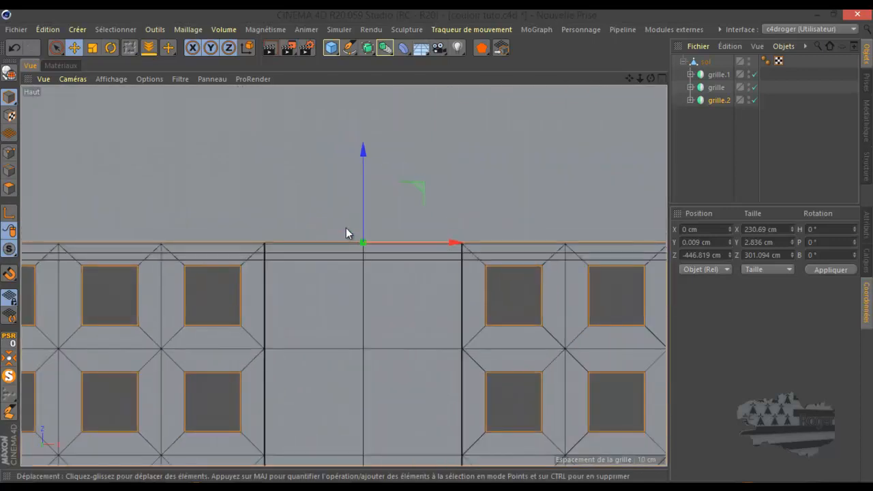
{"action": "left_click_drag", "start_coordinate": [372, 157], "coordinate": [367, 182]}
{"action": "scroll", "coordinate": [355, 259], "scroll_direction": "up", "scroll_amount": 2}
{"action": "scroll", "coordinate": [354, 260], "scroll_direction": "up", "scroll_amount": 3}
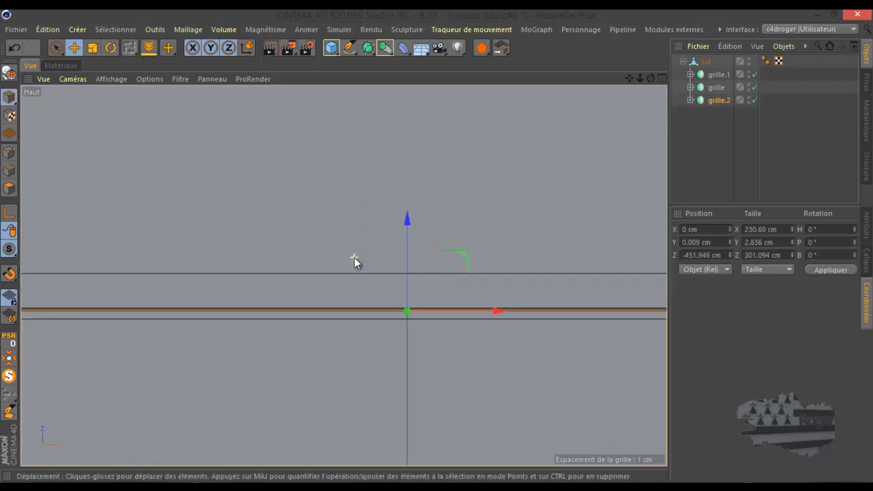
Step: Duplicate grille.2 along Z and move the copy over the last floor opening, at about Z -1070 cm
{"action": "left_click_drag", "start_coordinate": [419, 230], "coordinate": [402, 437]}
{"action": "scroll", "coordinate": [402, 195], "scroll_direction": "down", "scroll_amount": 5}
{"action": "scroll", "coordinate": [403, 177], "scroll_direction": "down", "scroll_amount": 8}
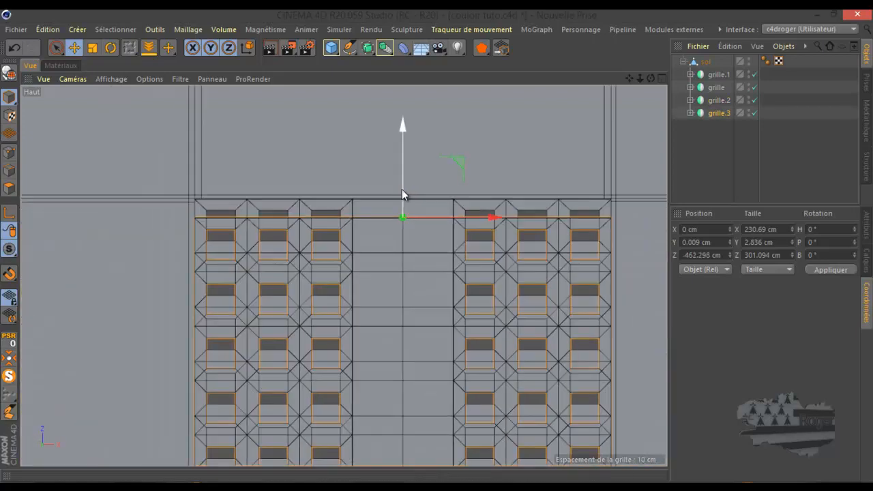
{"action": "left_click_drag", "start_coordinate": [406, 97], "coordinate": [409, 260]}
{"action": "scroll", "coordinate": [401, 198], "scroll_direction": "down", "scroll_amount": 5}
{"action": "left_click_drag", "start_coordinate": [399, 143], "coordinate": [388, 247]}
Step: Align grille.3's edge with the border of the last opening, at about Z -1054 cm
{"action": "scroll", "coordinate": [398, 293], "scroll_direction": "up", "scroll_amount": 10}
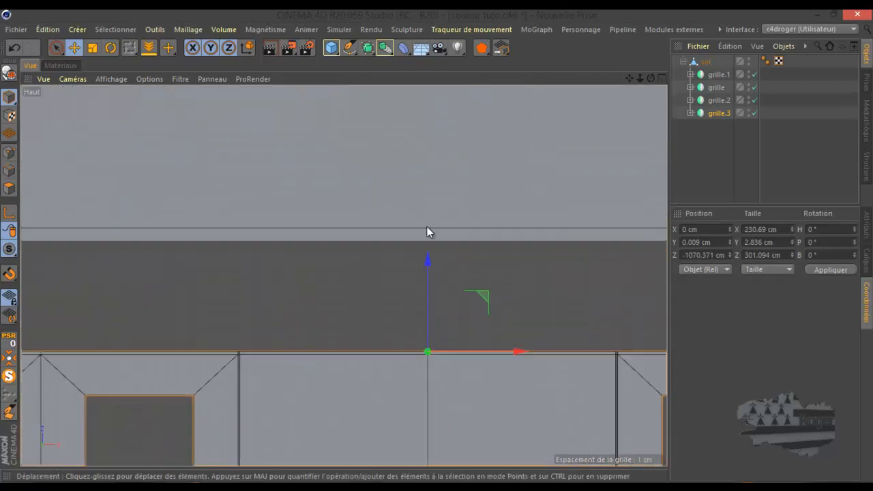
{"action": "left_click_drag", "start_coordinate": [428, 258], "coordinate": [435, 153]}
{"action": "scroll", "coordinate": [419, 223], "scroll_direction": "up", "scroll_amount": 3}
{"action": "left_click_drag", "start_coordinate": [444, 209], "coordinate": [446, 192]}
Step: Show the whole floor in the Perspective view, deselect the grille and collapse the sol hierarchy
{"action": "middle_click", "coordinate": [405, 207]}
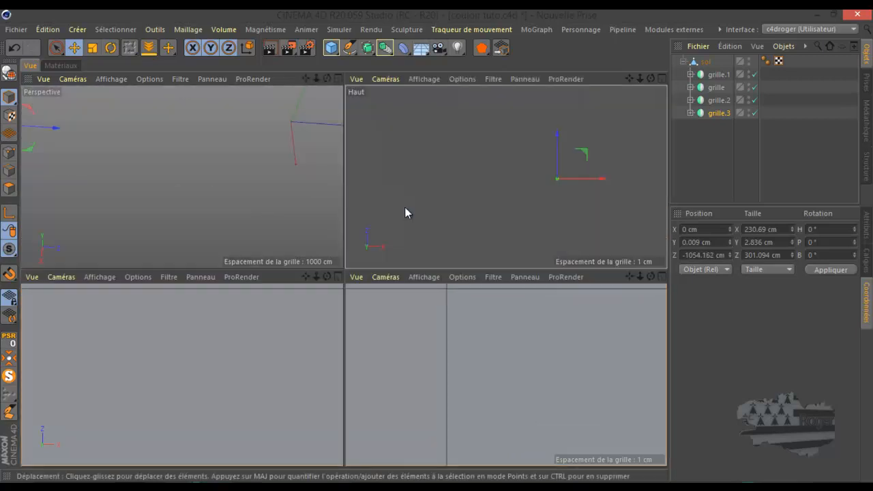
{"action": "middle_click", "coordinate": [291, 189]}
{"action": "scroll", "coordinate": [312, 221], "scroll_direction": "down", "scroll_amount": 3}
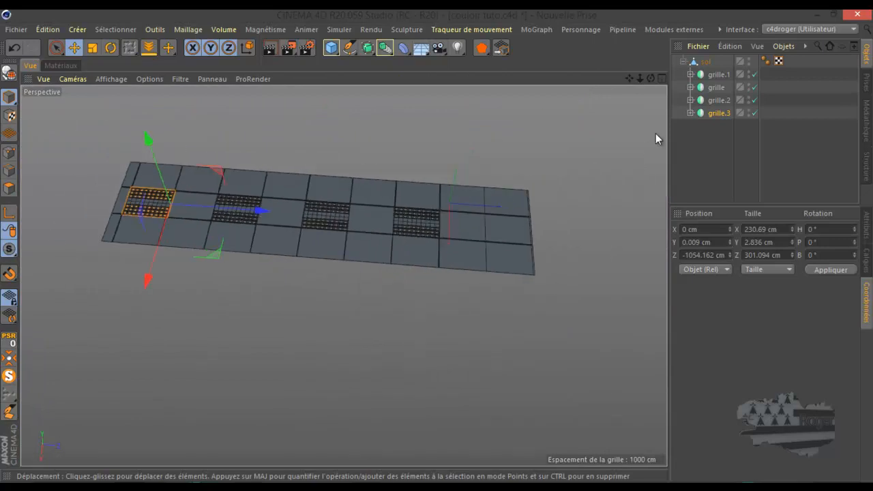
{"action": "left_click", "coordinate": [715, 139]}
{"action": "left_click", "coordinate": [683, 61]}
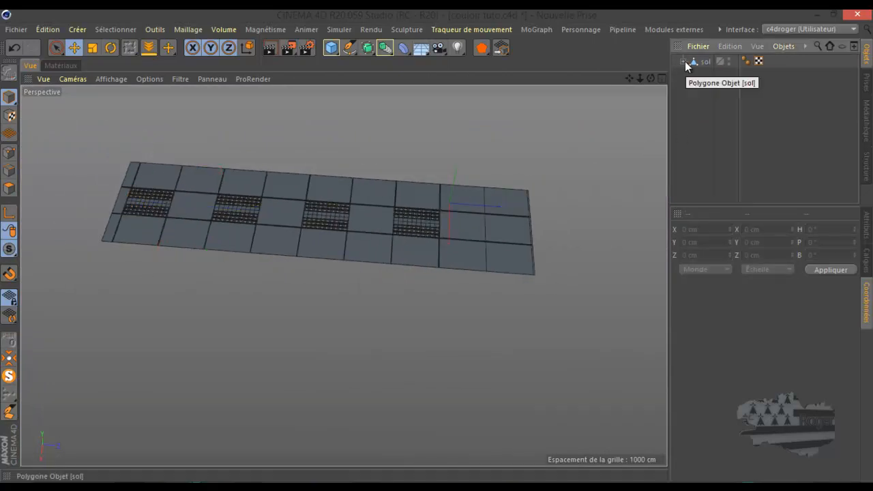
Step: End the solo isolation so the whole corridor shows, and look at it through Caméra
{"action": "left_click", "coordinate": [10, 379]}
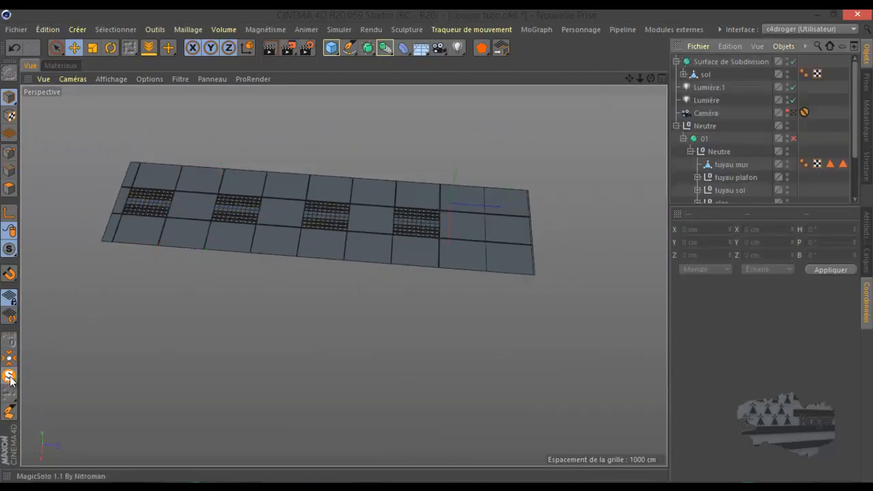
{"action": "left_click", "coordinate": [9, 379]}
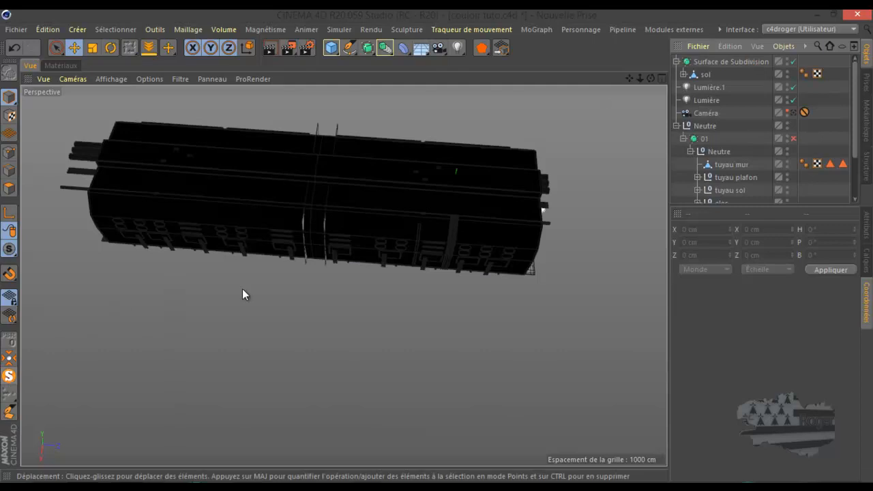
{"action": "left_click", "coordinate": [794, 112]}
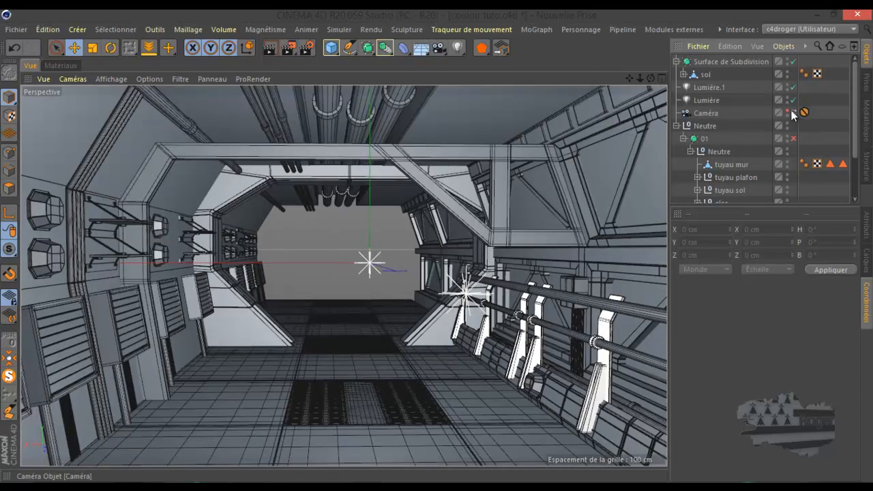
Step: Render the corridor's camera view in the Visualiseur, and minimise the render window
{"action": "left_click", "coordinate": [289, 47]}
{"action": "left_click", "coordinate": [291, 48]}
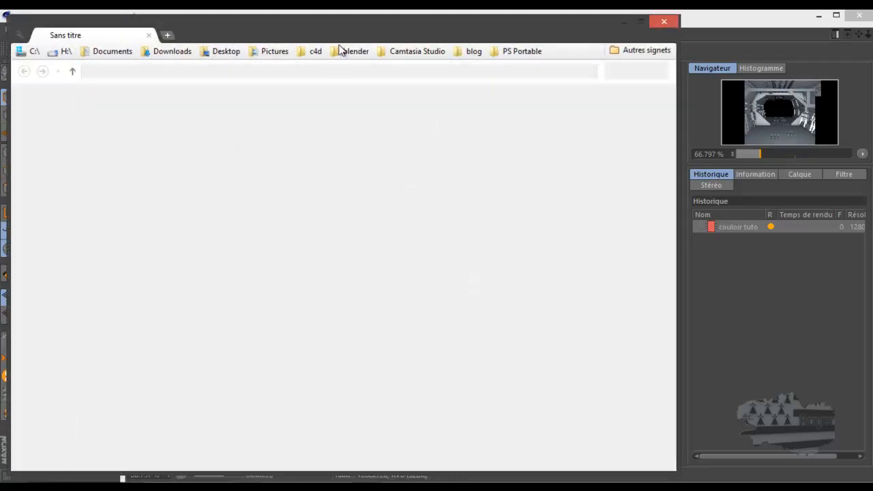
{"action": "left_click_drag", "start_coordinate": [408, 33], "coordinate": [872, 29]}
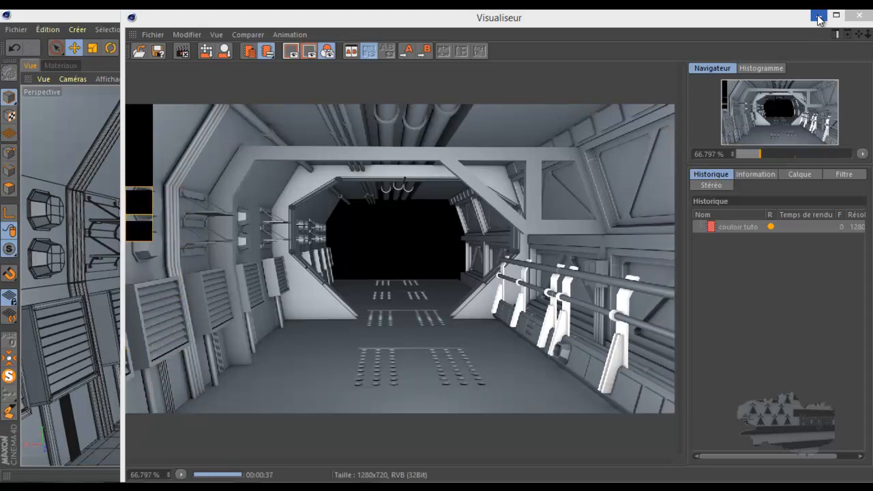
{"action": "left_click", "coordinate": [818, 18]}
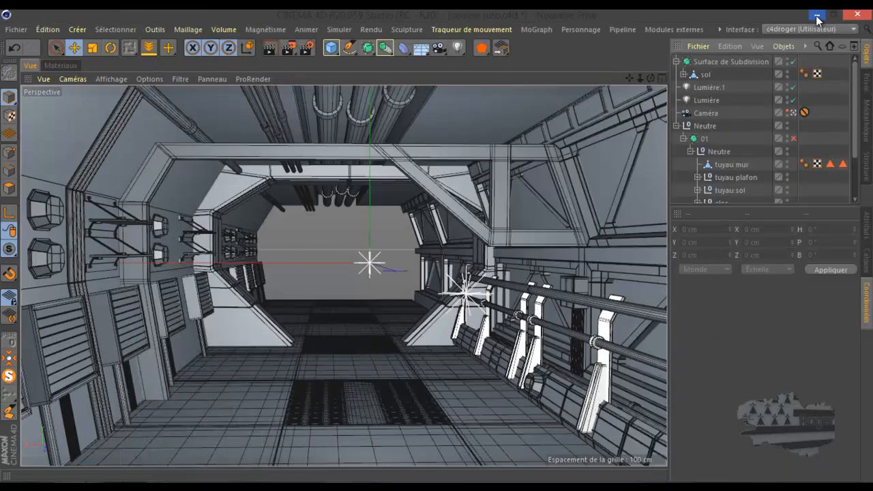
Step: Review the image-saving options in the render settings, and close the settings
{"action": "left_click", "coordinate": [308, 48]}
{"action": "left_click", "coordinate": [349, 95]}
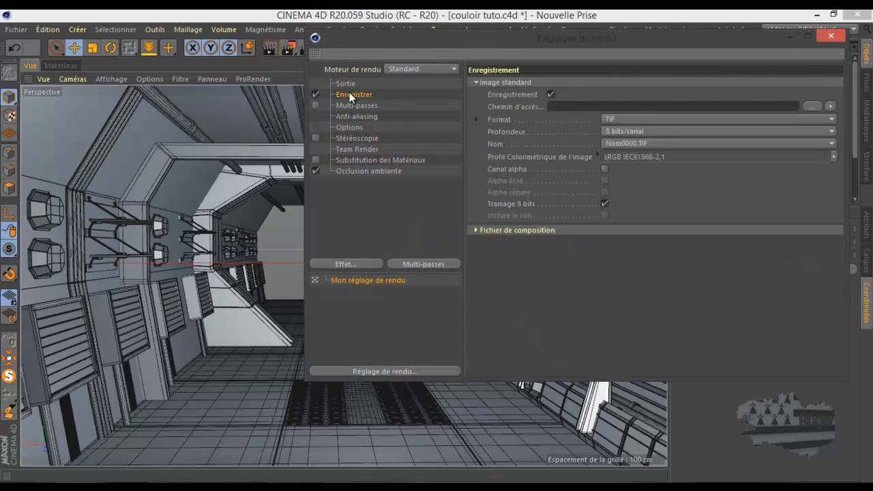
{"action": "left_click", "coordinate": [831, 37]}
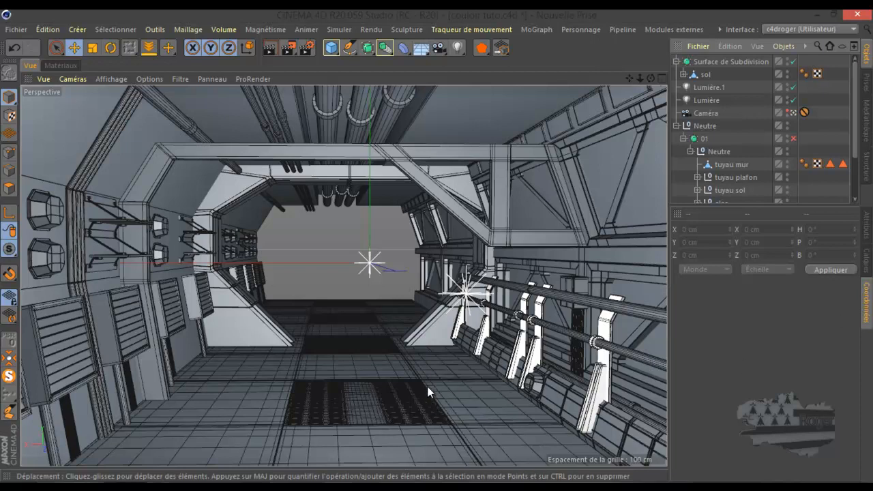
Step: Start a second render of the corridor in the Visualiseur
{"action": "left_click", "coordinate": [289, 48]}
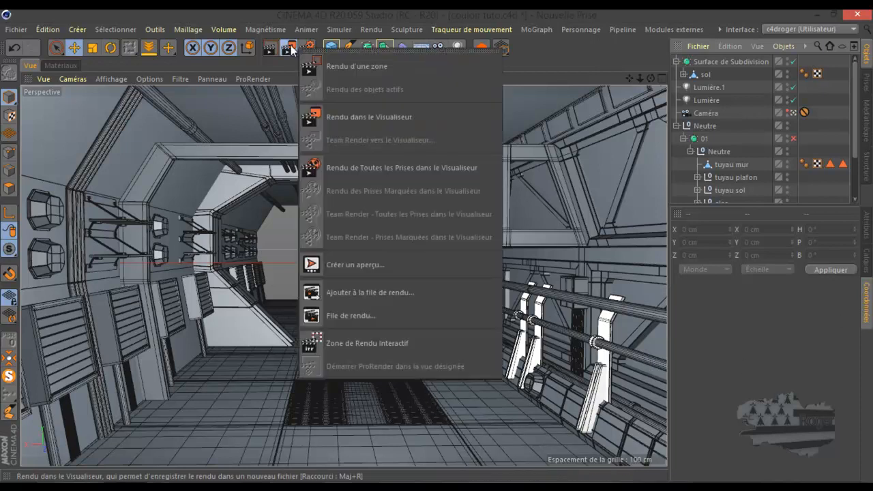
{"action": "left_click", "coordinate": [291, 50]}
{"action": "left_click", "coordinate": [291, 50]}
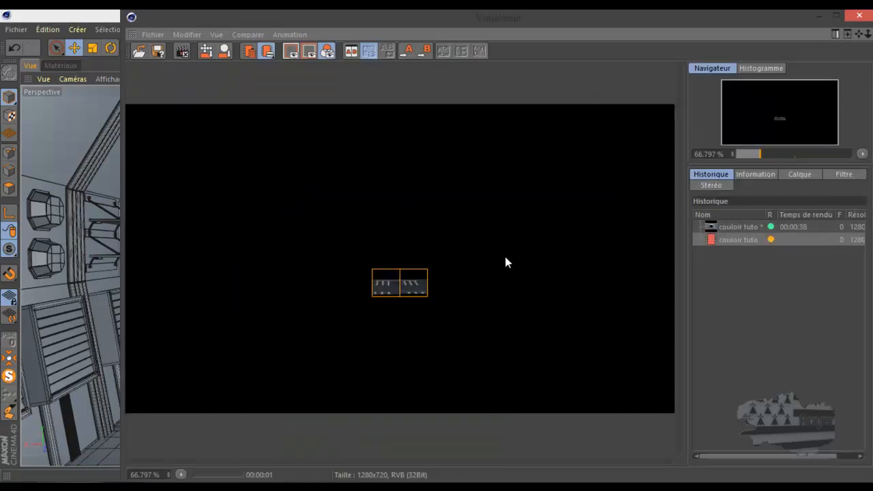
Step: Bring up the earlier render from the history and examine the floor grilles and the corridor walls in it
{"action": "left_click", "coordinate": [734, 231]}
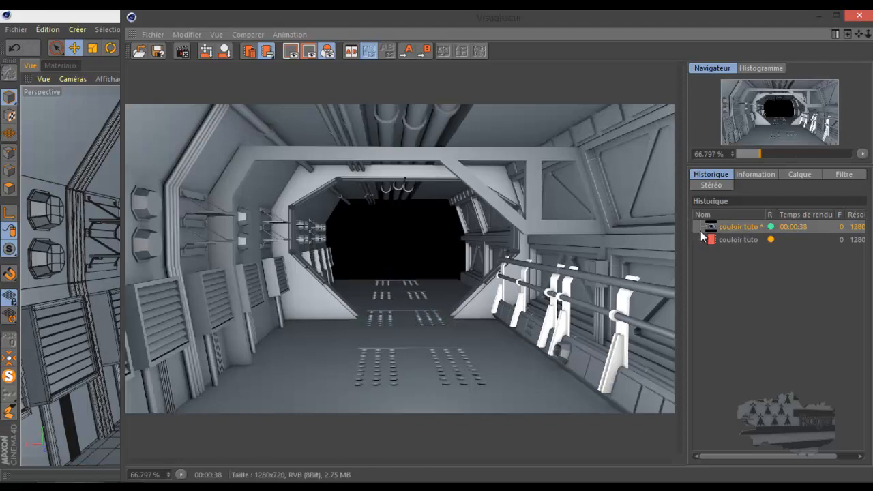
{"action": "scroll", "coordinate": [427, 333], "scroll_direction": "up", "scroll_amount": 4}
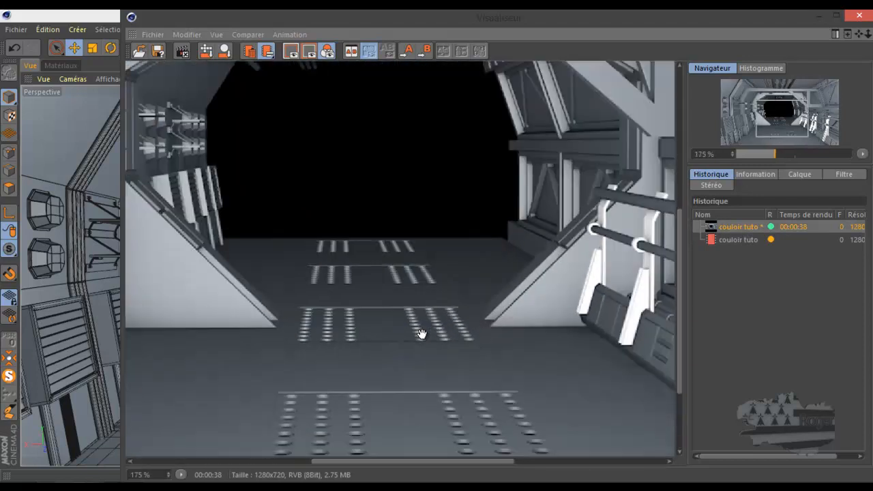
{"action": "scroll", "coordinate": [421, 333], "scroll_direction": "down", "scroll_amount": 3}
{"action": "scroll", "coordinate": [423, 334], "scroll_direction": "up", "scroll_amount": 4}
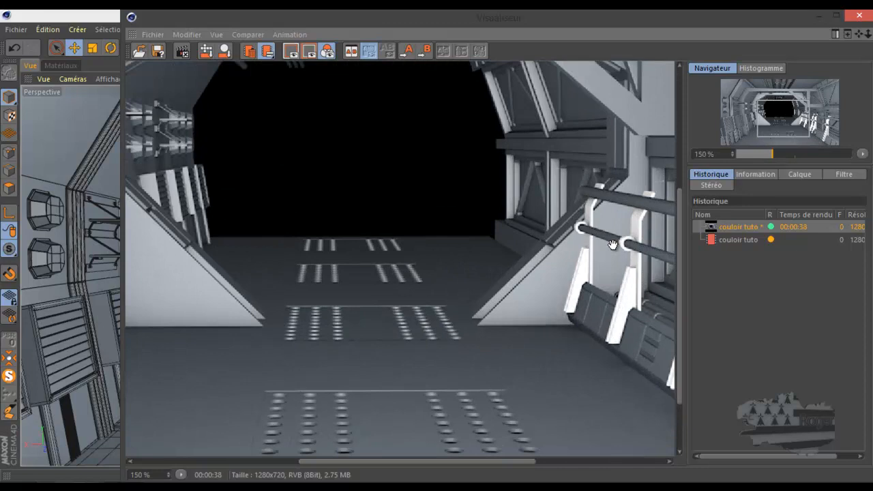
{"action": "scroll", "coordinate": [426, 275], "scroll_direction": "down", "scroll_amount": 4}
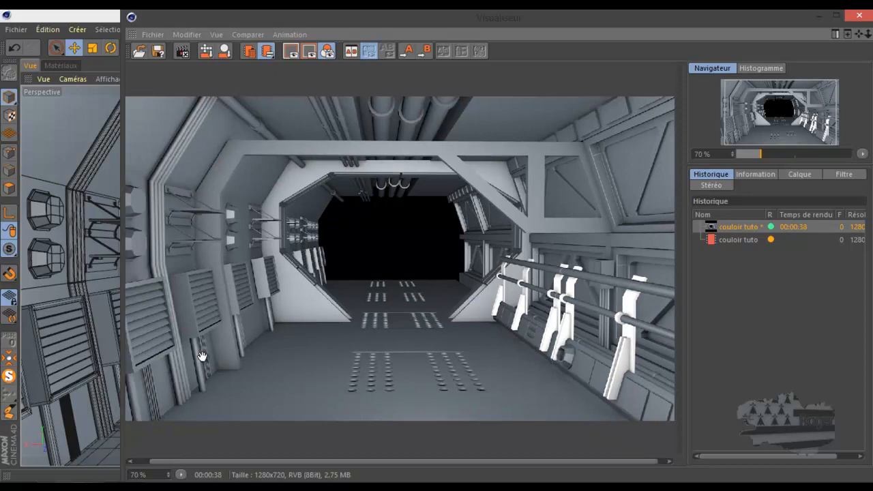
{"action": "scroll", "coordinate": [383, 326], "scroll_direction": "up", "scroll_amount": 3}
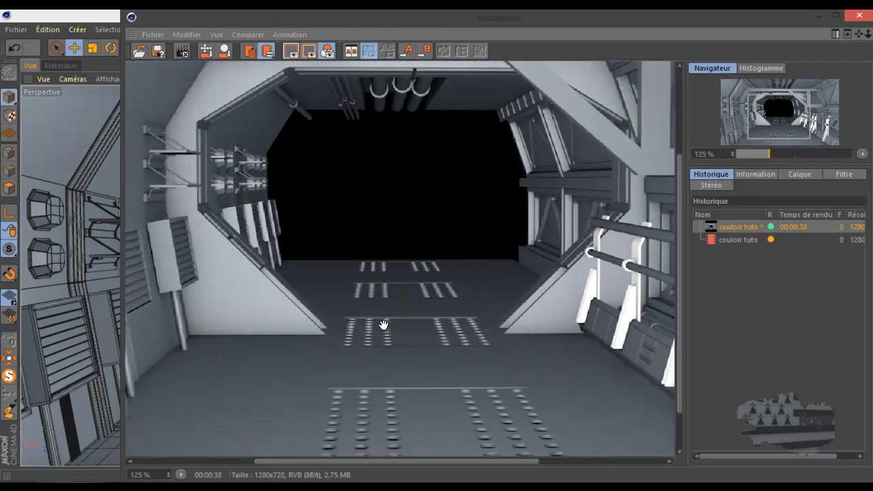
{"action": "scroll", "coordinate": [384, 325], "scroll_direction": "down", "scroll_amount": 8}
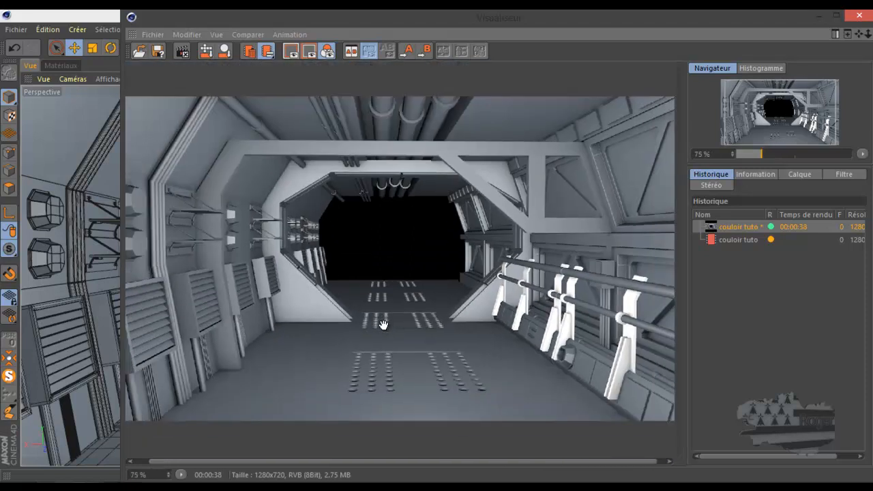
{"action": "scroll", "coordinate": [383, 325], "scroll_direction": "up", "scroll_amount": 10}
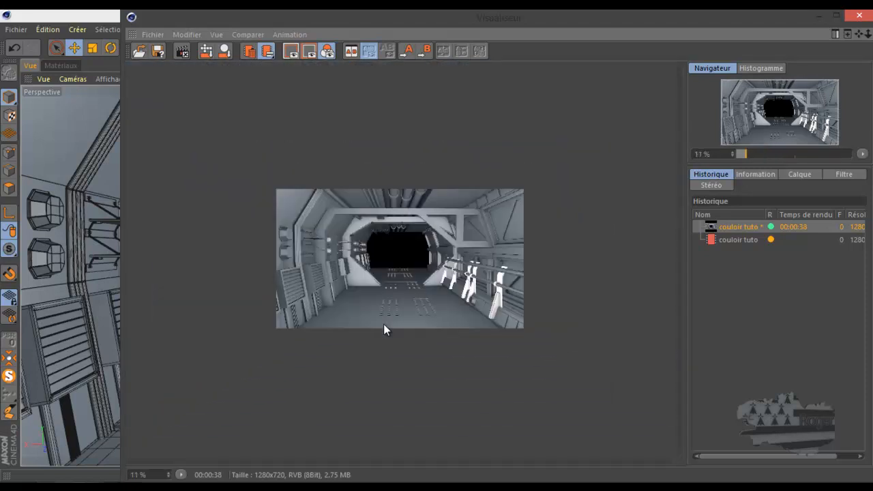
Step: Close the Visualiseur and stop the running render, and briefly preview the corridor with the 01 subdivision surface enabled
{"action": "left_click", "coordinate": [850, 18]}
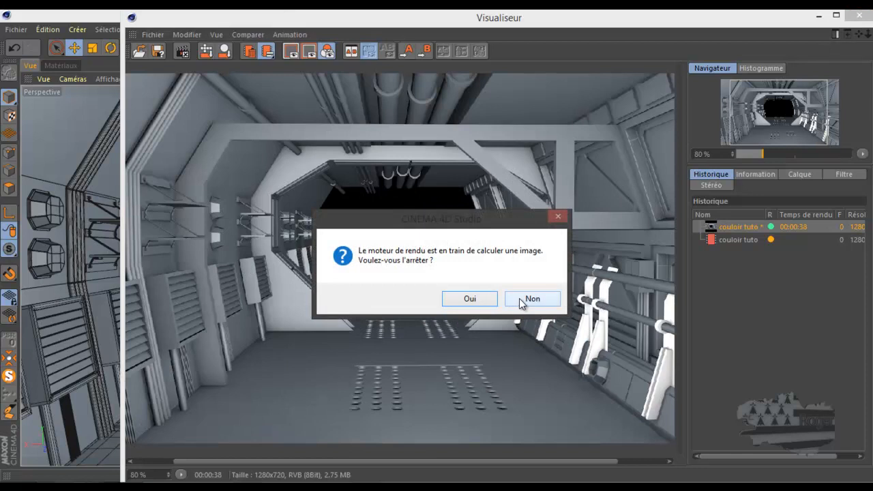
{"action": "left_click", "coordinate": [484, 300]}
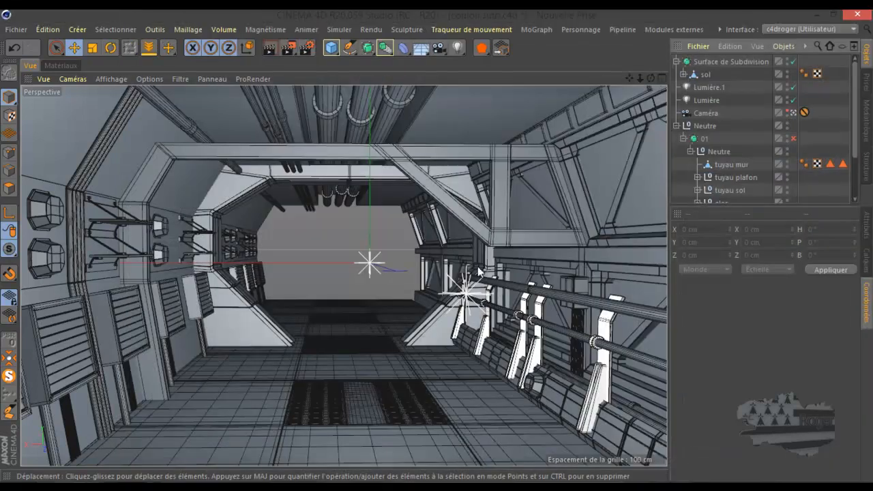
{"action": "left_click", "coordinate": [793, 140]}
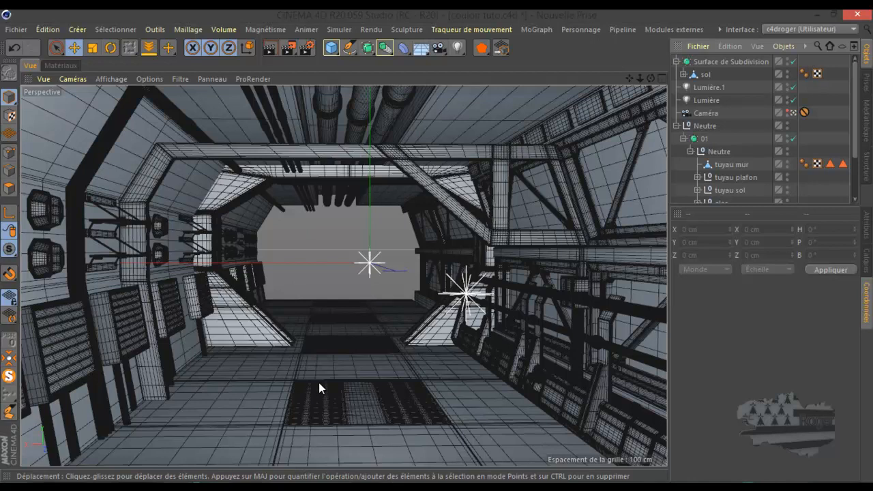
{"action": "left_click", "coordinate": [793, 139]}
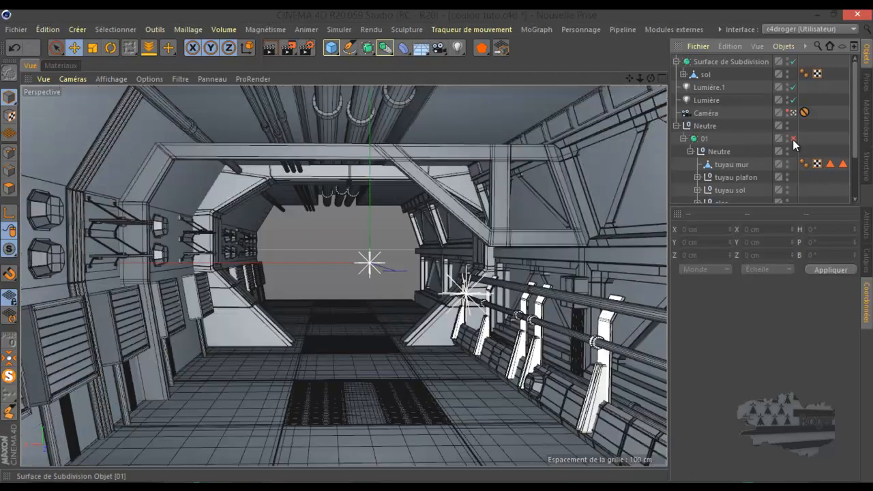
Step: Move the sol object out of its own subdivision surface into the Neutre group under 01, above tuyau mur
{"action": "left_click", "coordinate": [793, 61]}
{"action": "left_click", "coordinate": [704, 74]}
{"action": "left_click_drag", "start_coordinate": [704, 75], "coordinate": [720, 88]}
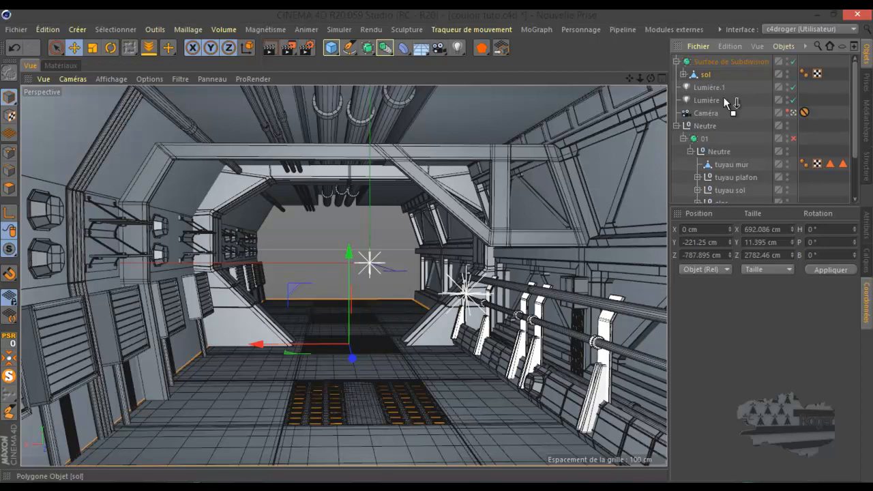
{"action": "left_click_drag", "start_coordinate": [737, 144], "coordinate": [724, 158]}
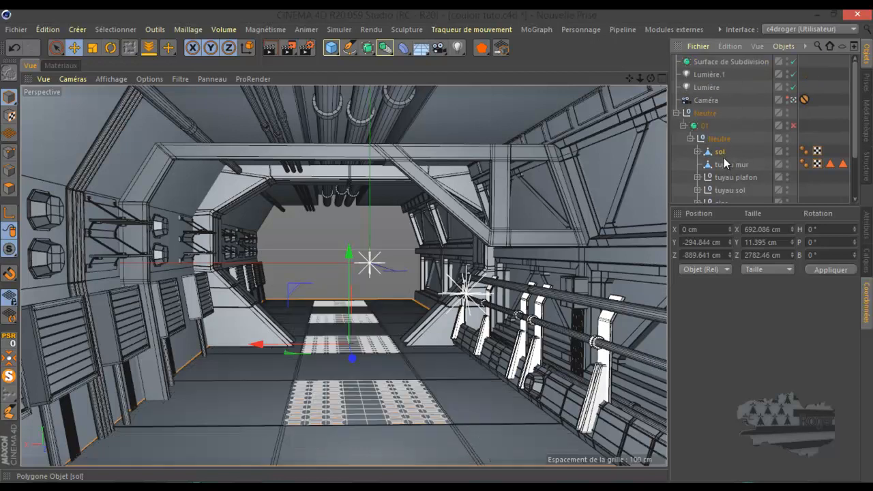
Step: Delete the emptied Surface de Subdivision object, and briefly enable the 01 subdivision surface to check the floor's smoothing
{"action": "left_click", "coordinate": [722, 61]}
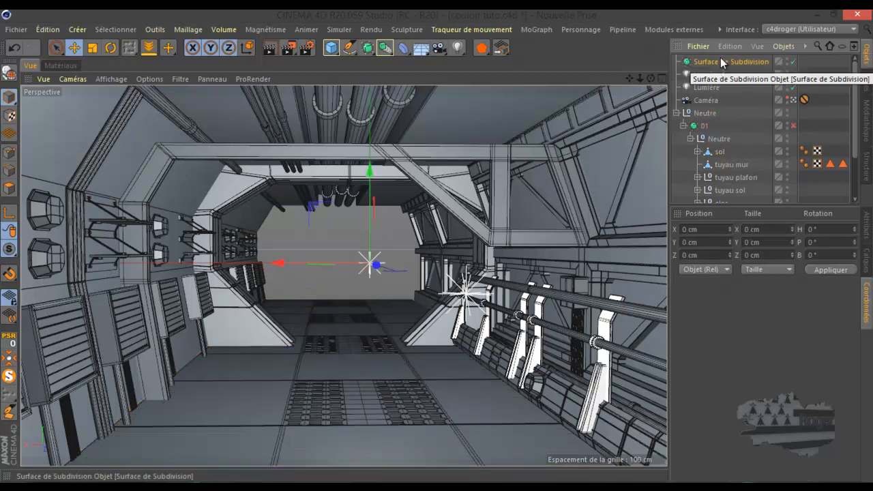
{"action": "key", "text": "Delete"}
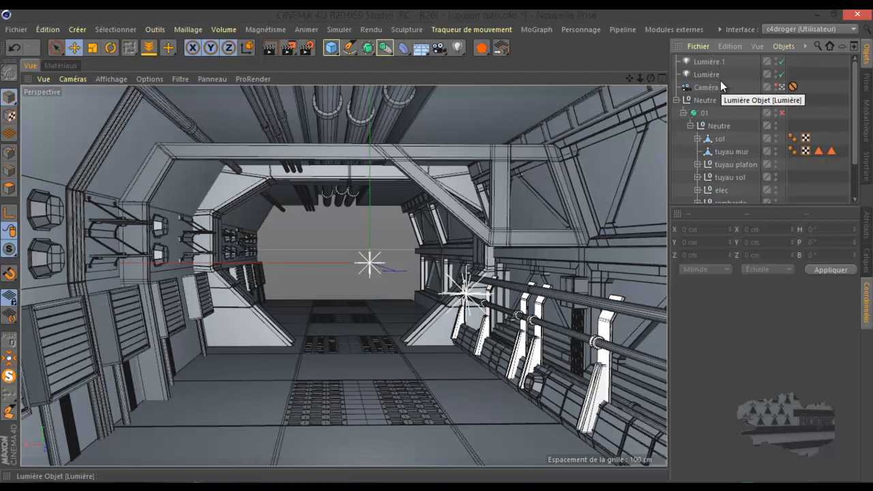
{"action": "left_click", "coordinate": [783, 113]}
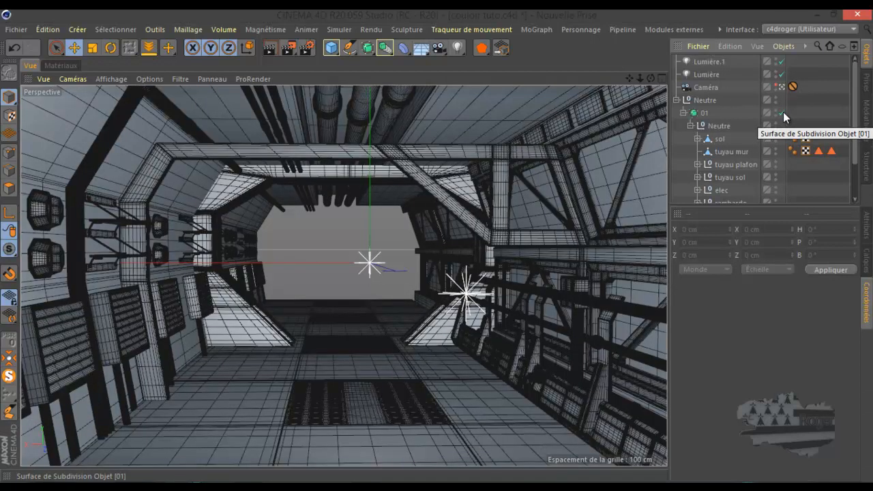
{"action": "left_click", "coordinate": [782, 113]}
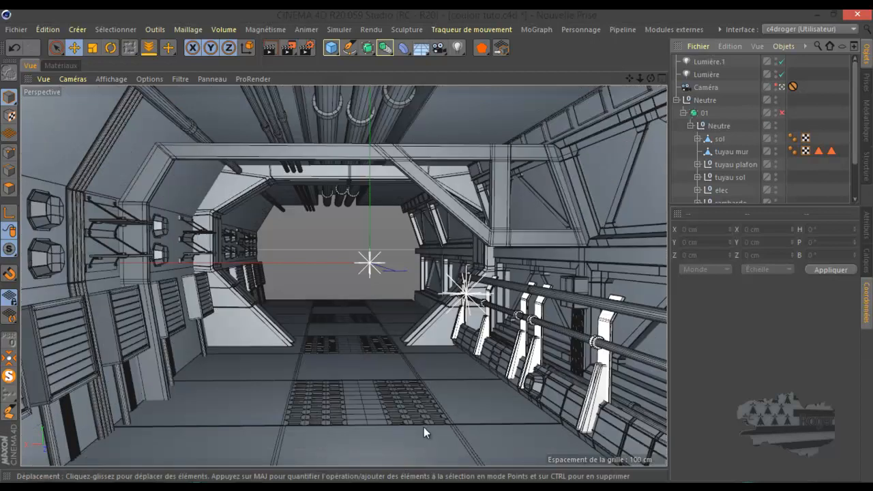
Step: Examine the side floor panels and their hinged arms in the final corridor reference image, and close the image
{"action": "left_click", "coordinate": [365, 487]}
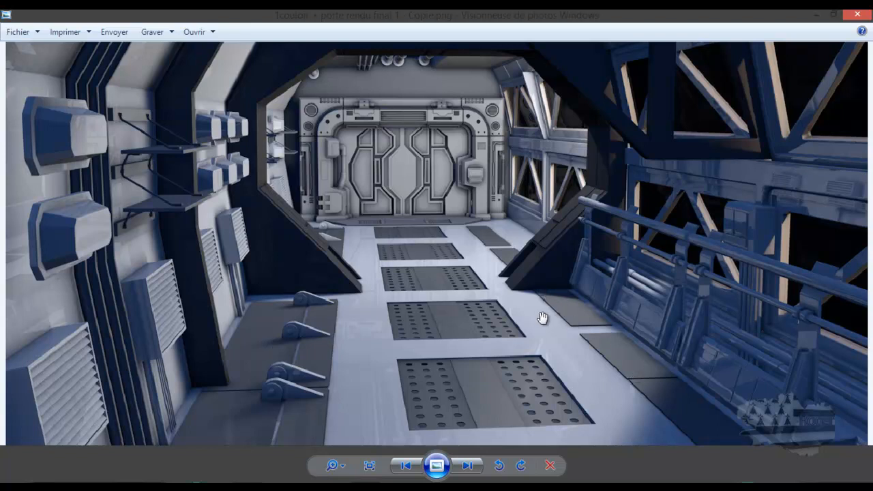
{"action": "scroll", "coordinate": [538, 297], "scroll_direction": "up", "scroll_amount": 1}
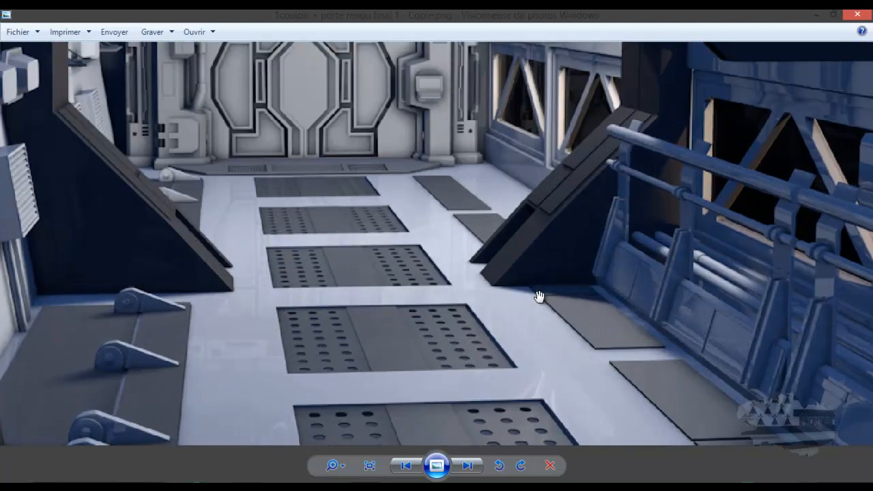
{"action": "scroll", "coordinate": [537, 297], "scroll_direction": "up", "scroll_amount": 3}
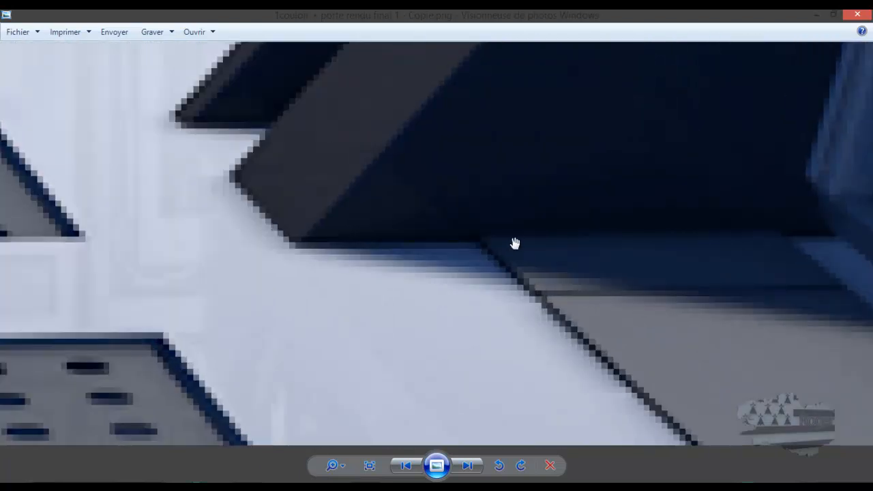
{"action": "scroll", "coordinate": [515, 244], "scroll_direction": "down", "scroll_amount": 5}
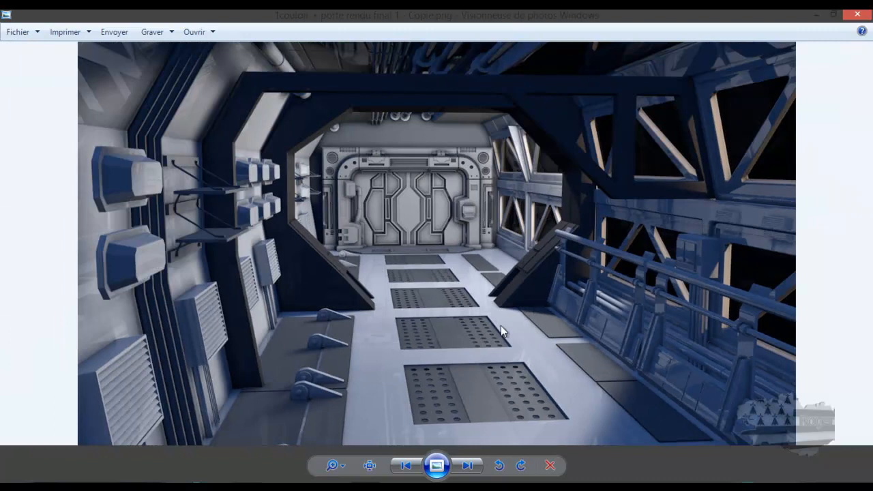
{"action": "scroll", "coordinate": [258, 385], "scroll_direction": "up", "scroll_amount": 3}
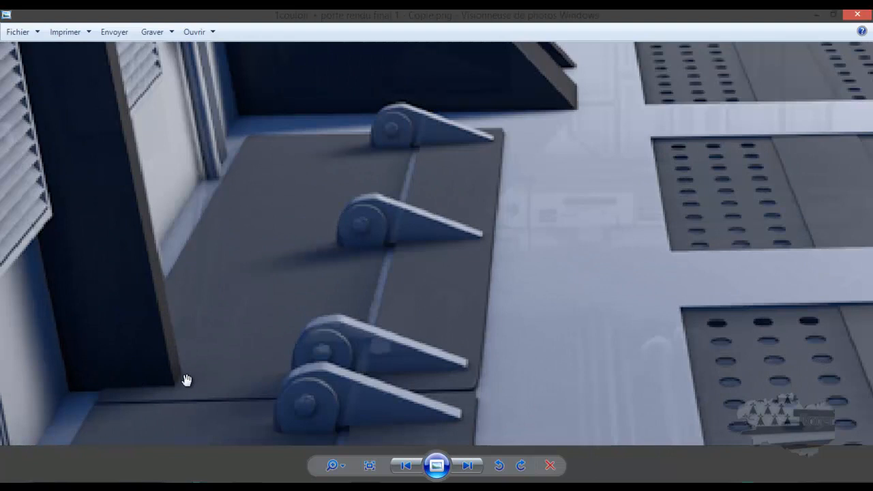
{"action": "scroll", "coordinate": [187, 380], "scroll_direction": "down", "scroll_amount": 4}
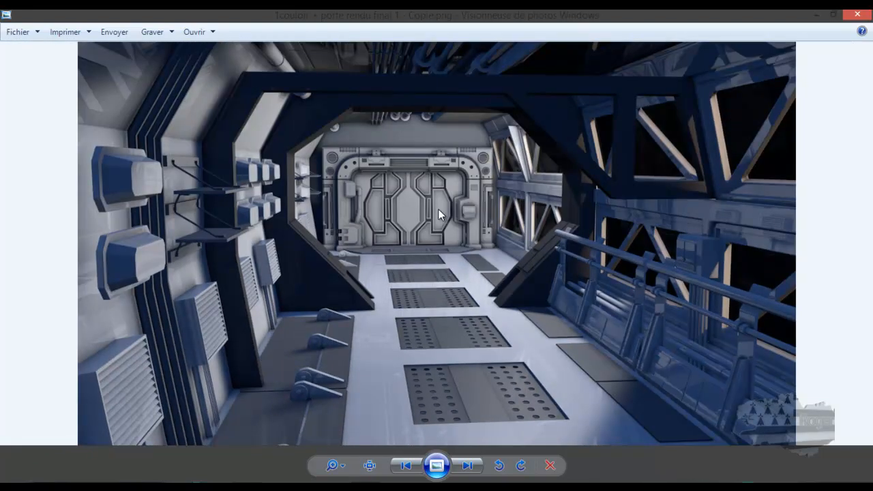
{"action": "left_click", "coordinate": [859, 15]}
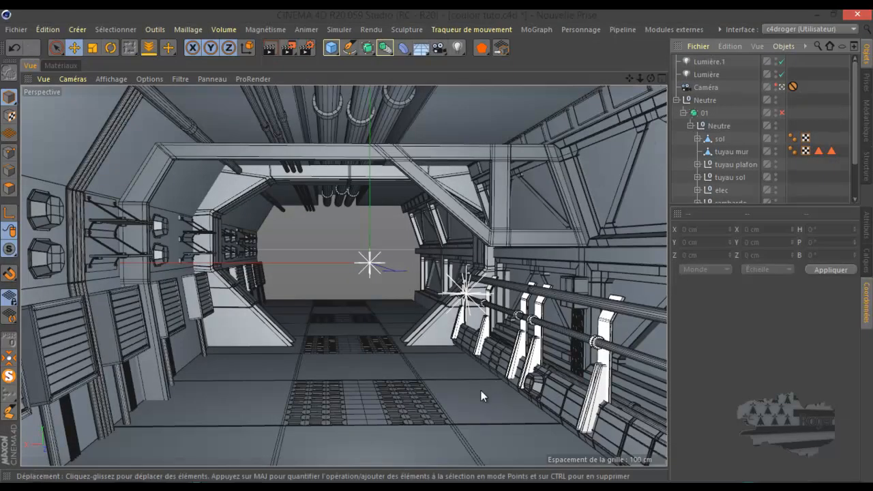